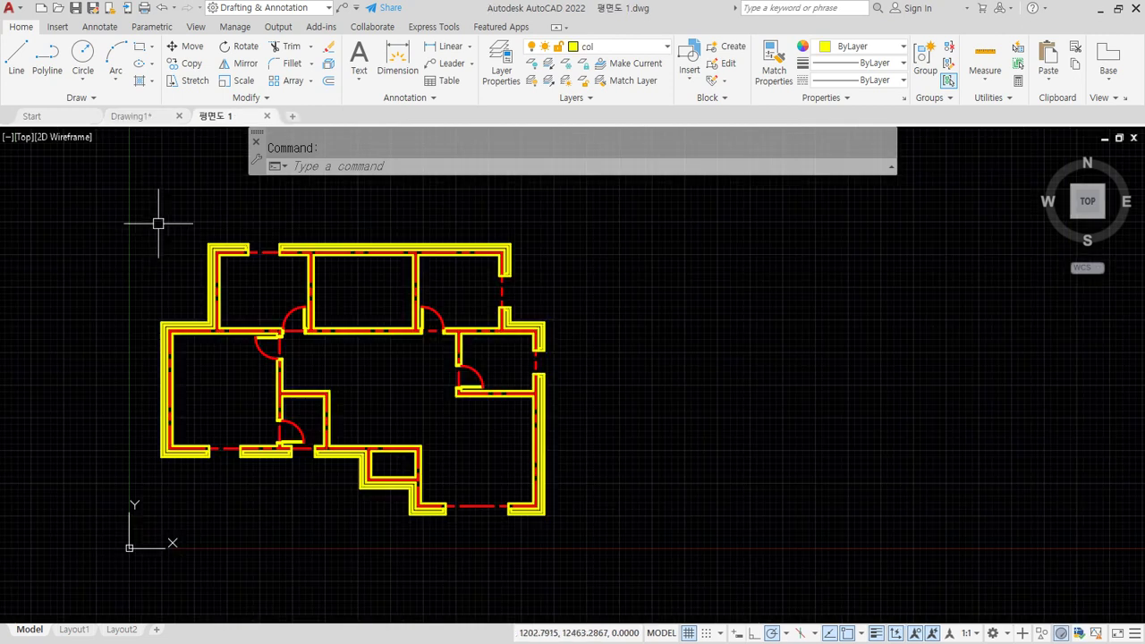
# Step: Draw a rectangle enclosing the whole floor plan with a margin on every side
pyautogui.write('rec')
pyautogui.press('Return')
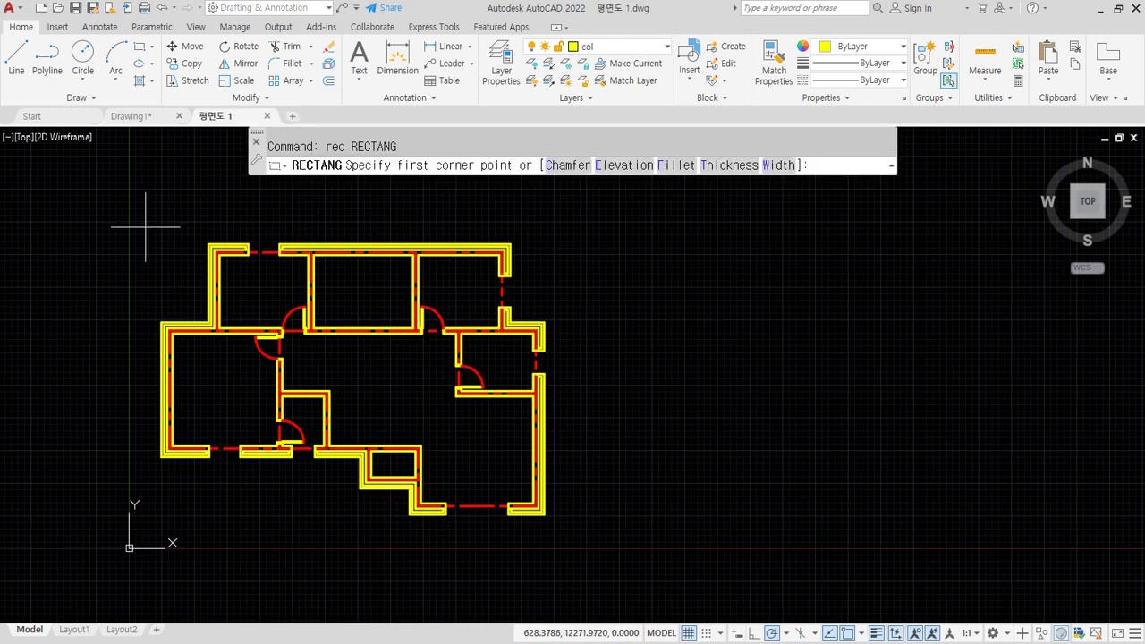
pyautogui.click(565, 236)
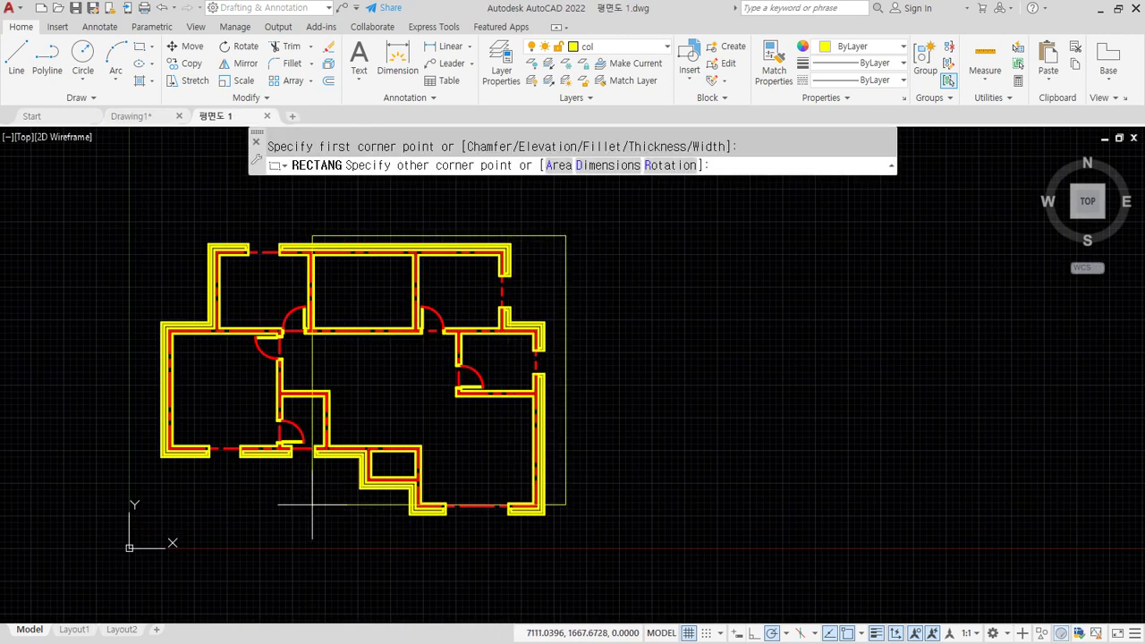
pyautogui.click(146, 528)
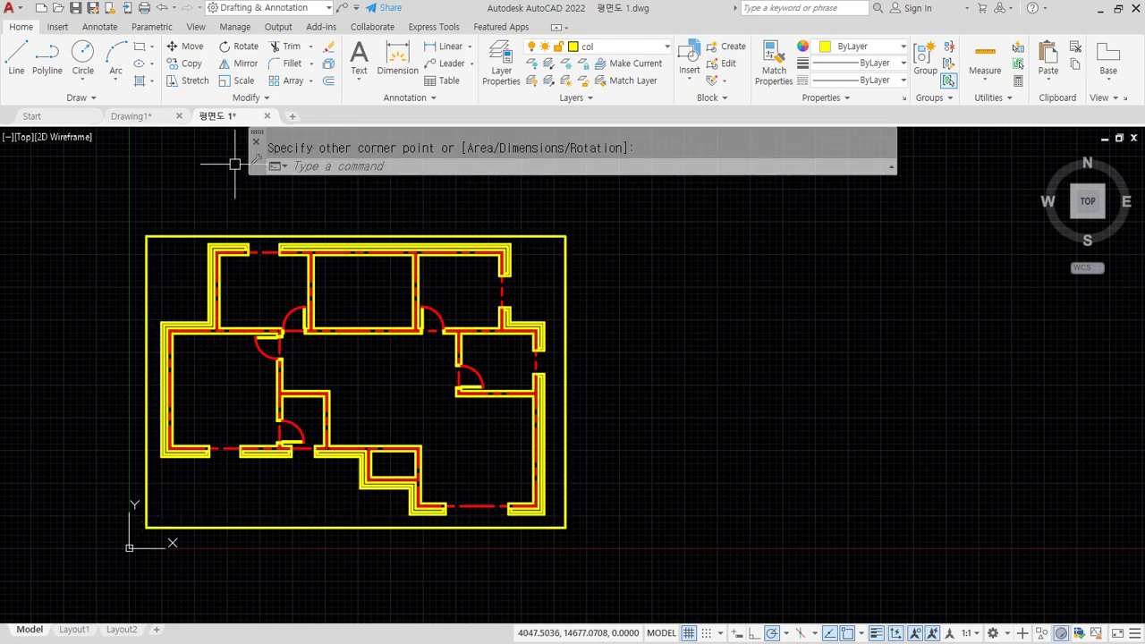
# Step: Using the rectangle as boundary edge, extend the top horizontal centreline both ways and the four upper vertical centrelines up to it
pyautogui.write('ex')
pyautogui.press('space')
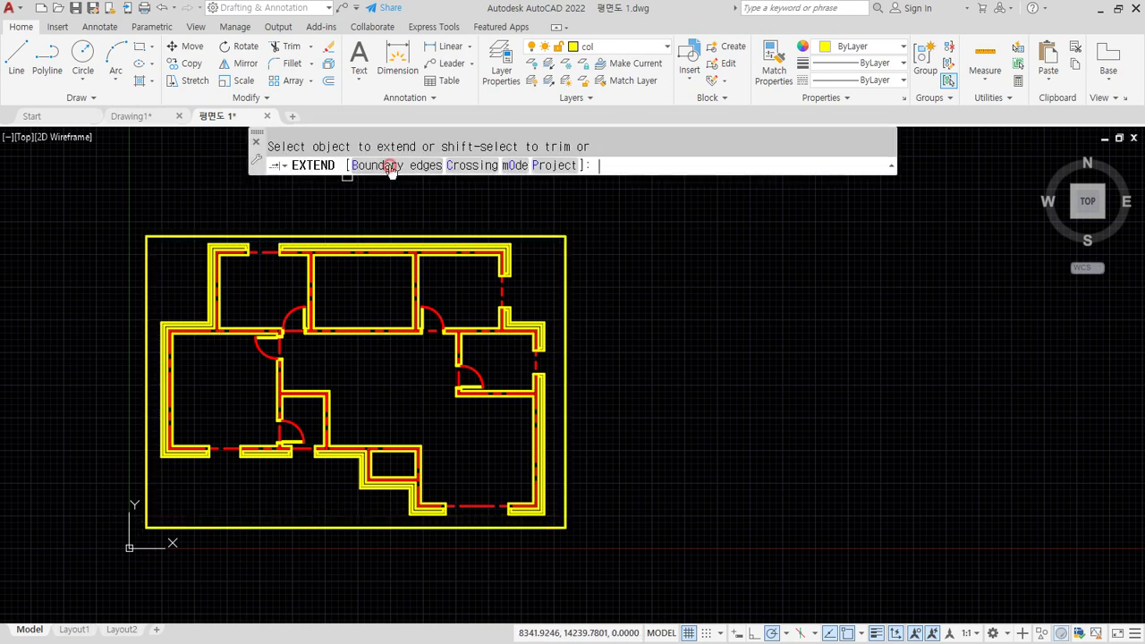
pyautogui.click(388, 168)
pyautogui.click(189, 235)
pyautogui.scroll(4, 187, 234)
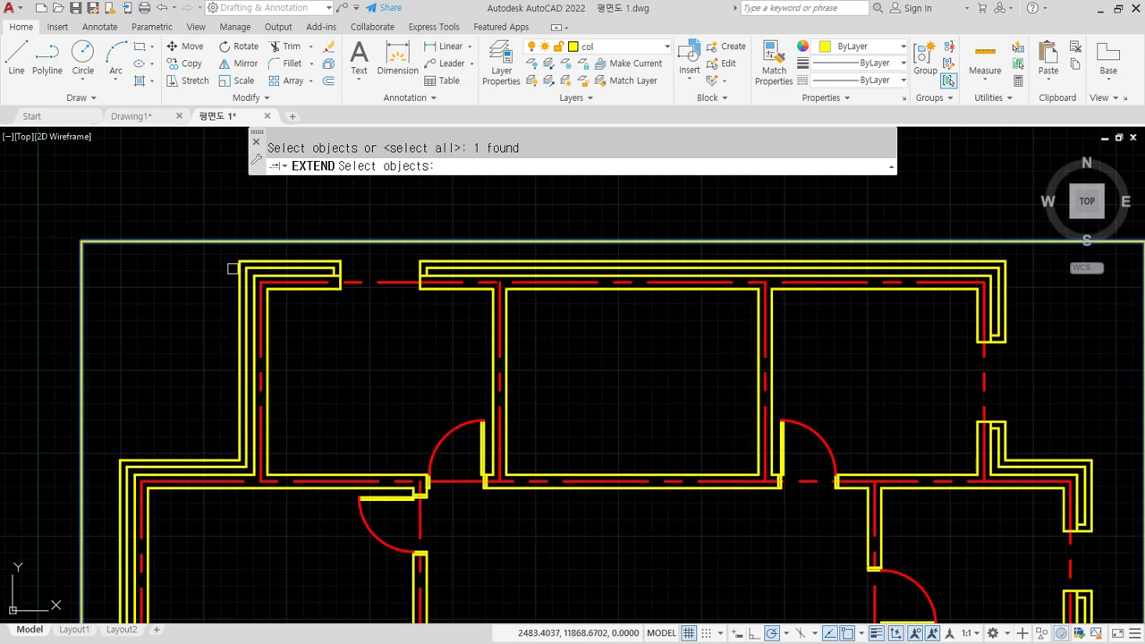
pyautogui.press('Return')
pyautogui.click(278, 281)
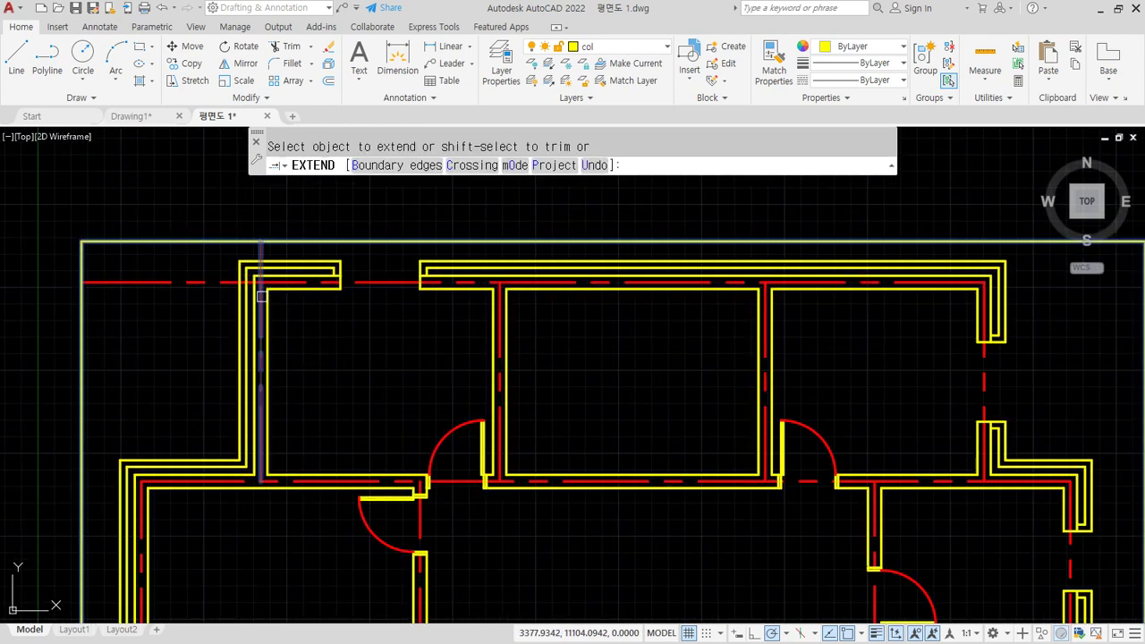
pyautogui.click(260, 259)
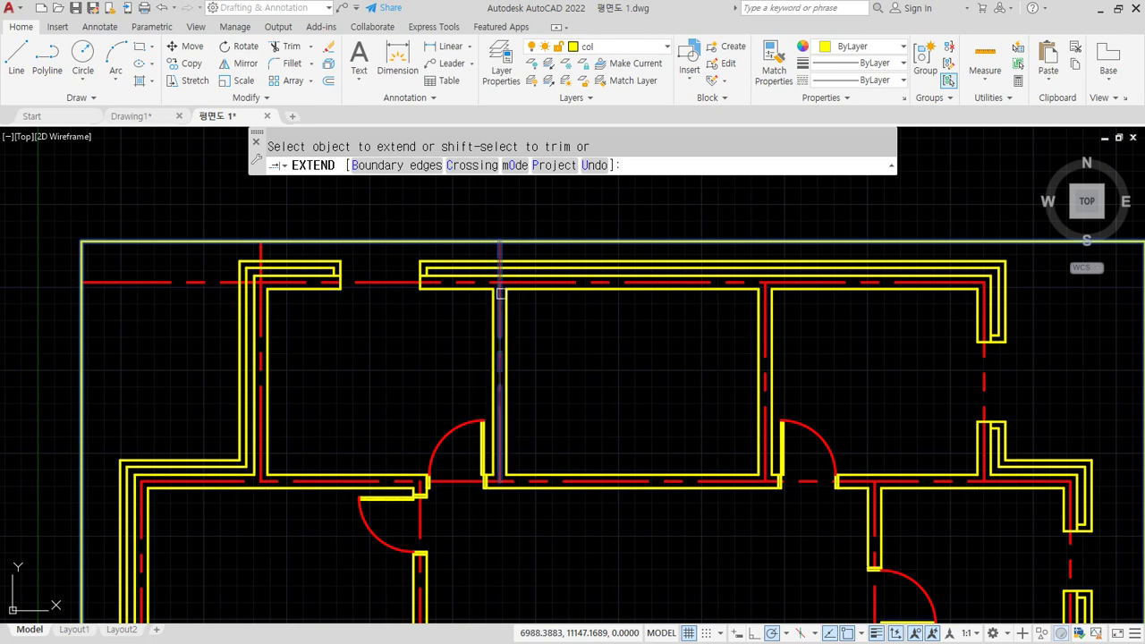
pyautogui.click(497, 293)
pyautogui.click(763, 301)
pyautogui.click(985, 298)
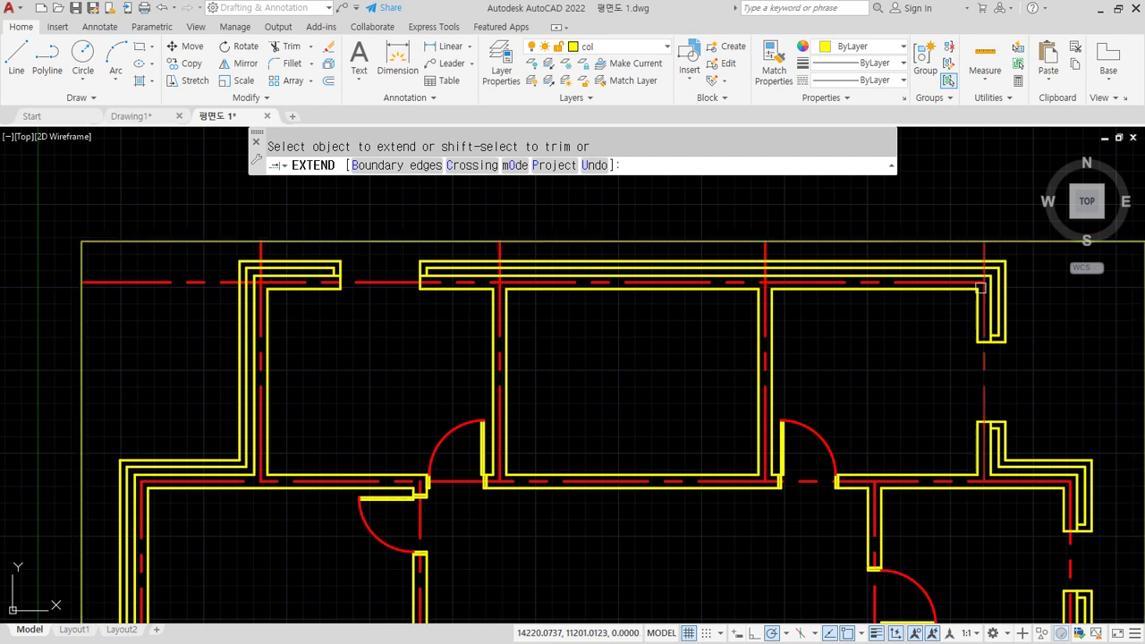
pyautogui.click(973, 281)
# Step: Extend the upper and lower horizontal centrelines of the small right-hand room to the rectangle's right edge
pyautogui.moveTo(932, 487); pyautogui.dragTo(539, 289, button='middle')
pyautogui.scroll(2, 540, 289)
pyautogui.click(760, 281)
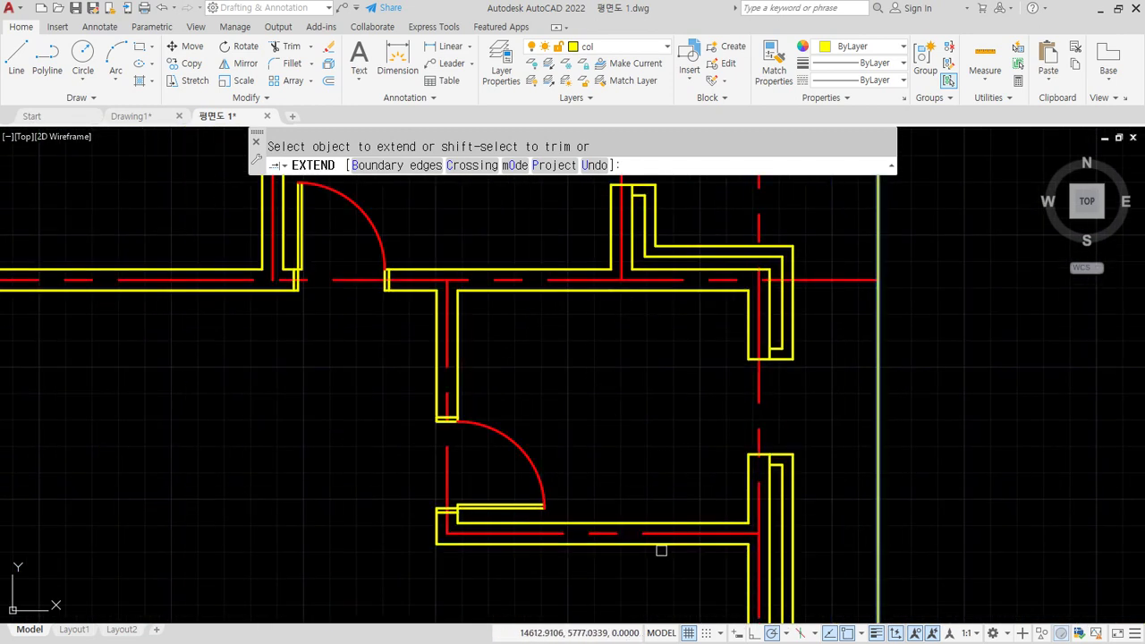
pyautogui.moveTo(648, 534); pyautogui.dragTo(613, 379, button='middle')
pyautogui.click(699, 391)
# Step: Extend the lower-right wall centrelines to the rectangle and remove the bottom centreline's overrun on its left side
pyautogui.scroll(-5, 697, 394)
pyautogui.scroll(5, 606, 424)
pyautogui.click(665, 444)
pyautogui.click(206, 433)
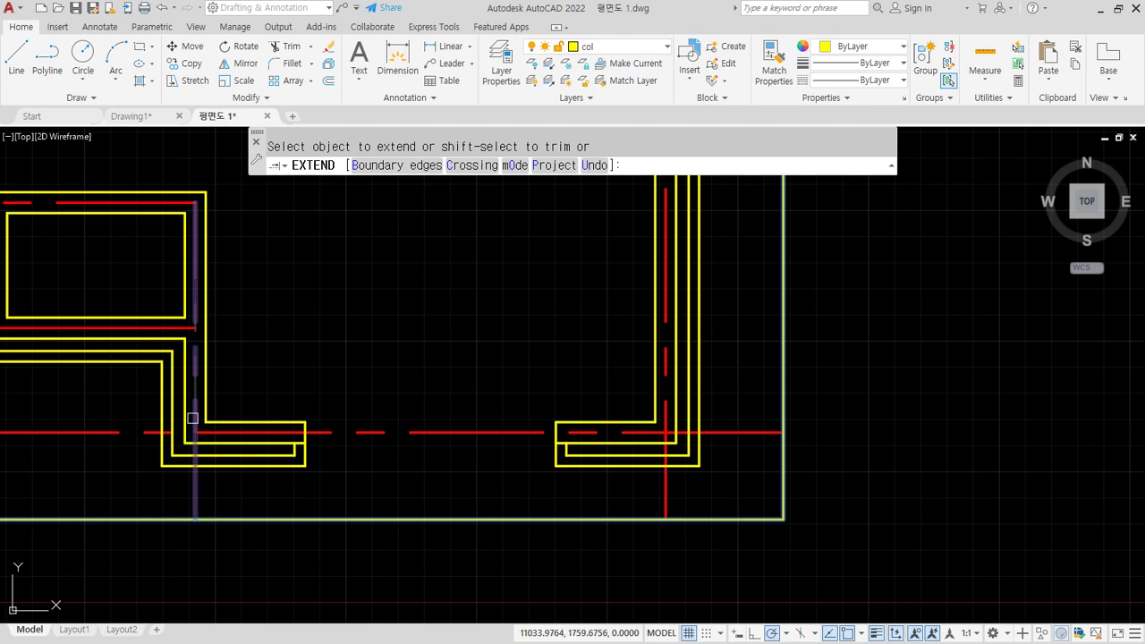
pyautogui.moveTo(199, 377); pyautogui.dragTo(567, 409, button='middle')
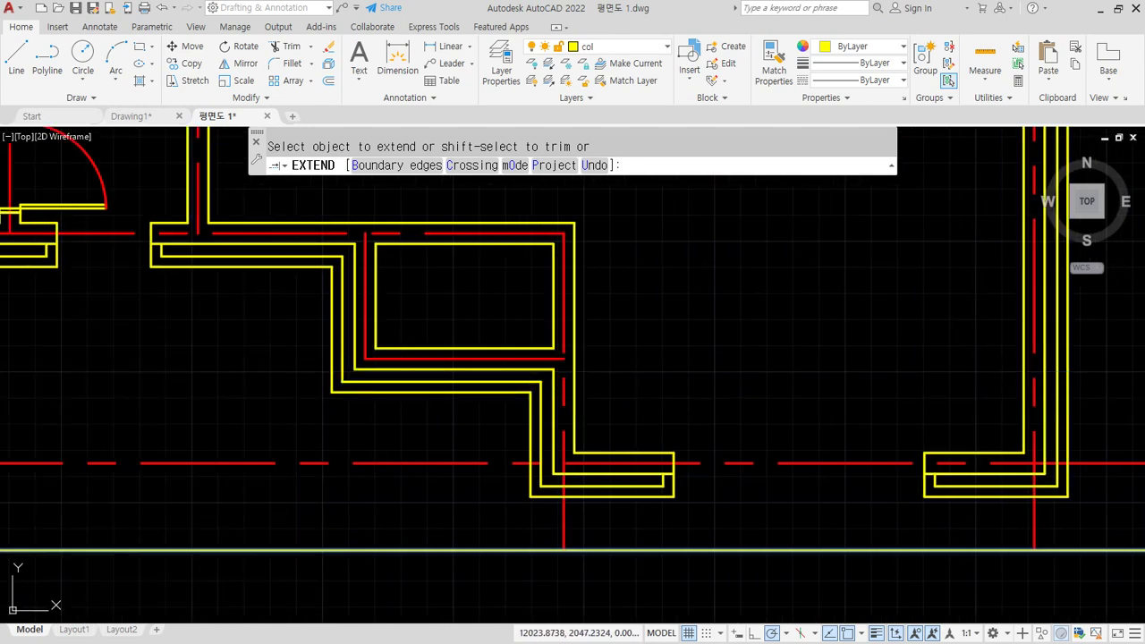
pyautogui.moveTo(667, 417); pyautogui.dragTo(299, 385, button='middle')
pyautogui.click(193, 416)
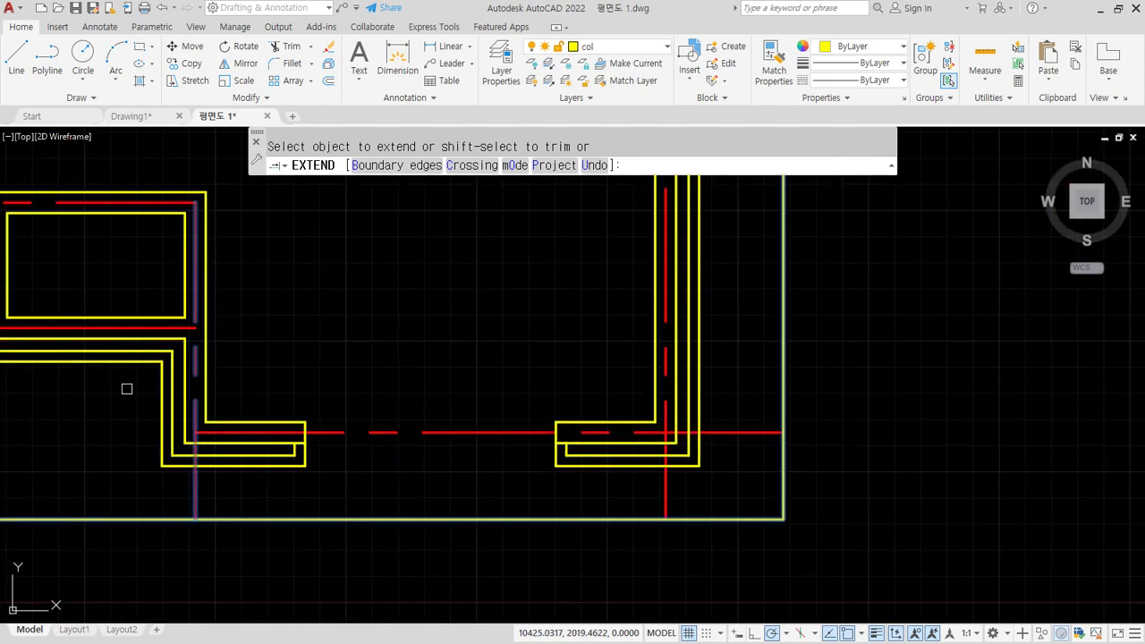
# Step: Extend the shaft's bottom centreline left, and its left centreline plus the two vertical centrelines beside the lower door room down to the rectangle
pyautogui.moveTo(148, 402); pyautogui.dragTo(624, 414, button='middle')
pyautogui.click(490, 341)
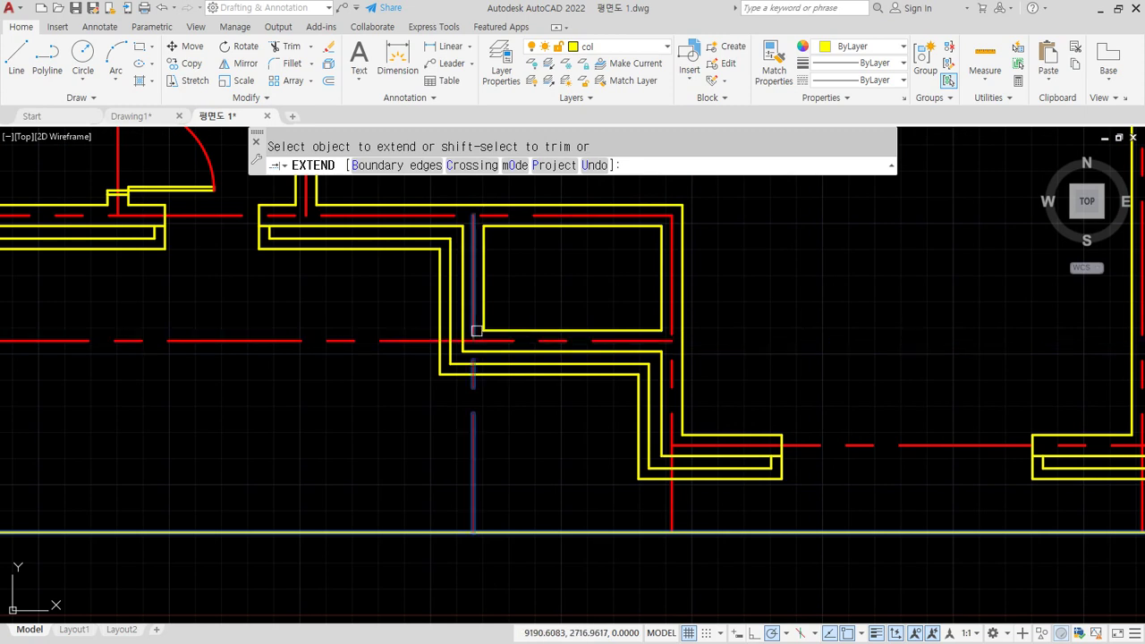
pyautogui.click(476, 331)
pyautogui.scroll(-1, 364, 317)
pyautogui.moveTo(363, 317); pyautogui.dragTo(487, 393, button='middle')
pyautogui.scroll(2, 503, 345)
pyautogui.click(501, 338)
pyautogui.click(310, 311)
# Step: Extend the left room's outer vertical centreline down and its lower and upper horizontal centrelines left to the rectangle
pyautogui.scroll(-2, 160, 291)
pyautogui.moveTo(156, 284); pyautogui.dragTo(565, 349, button='middle')
pyautogui.scroll(4, 428, 387)
pyautogui.click(384, 401)
pyautogui.click(325, 385)
pyautogui.scroll(-3, 324, 385)
pyautogui.scroll(4, 399, 352)
pyautogui.click(416, 441)
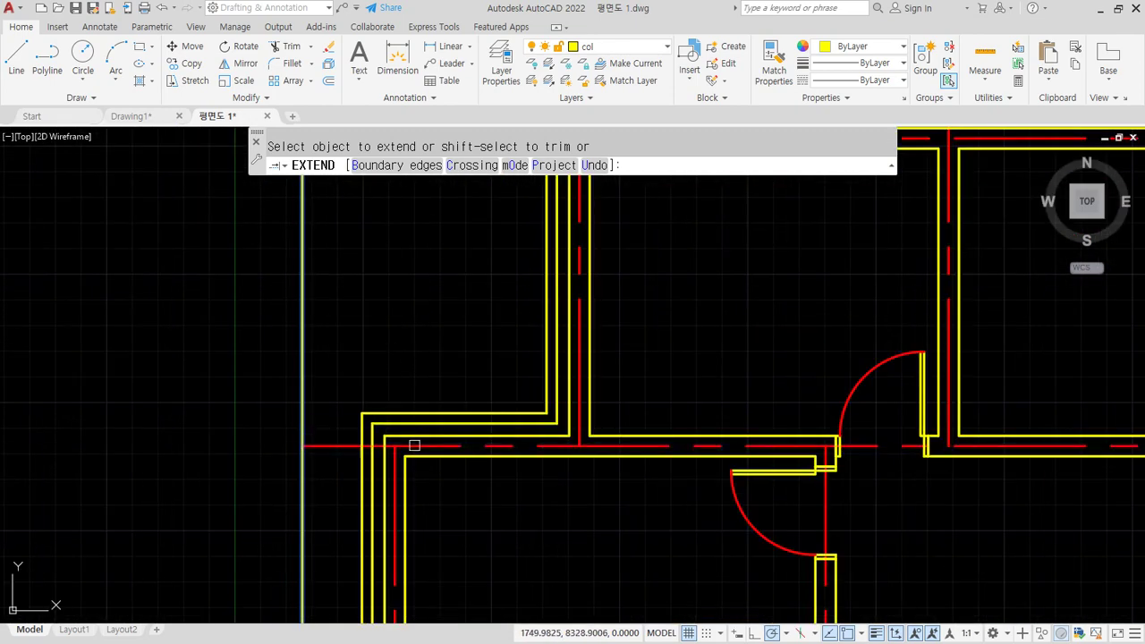
pyautogui.scroll(-5, 503, 475)
pyautogui.moveTo(466, 403); pyautogui.dragTo(414, 401, button='middle')
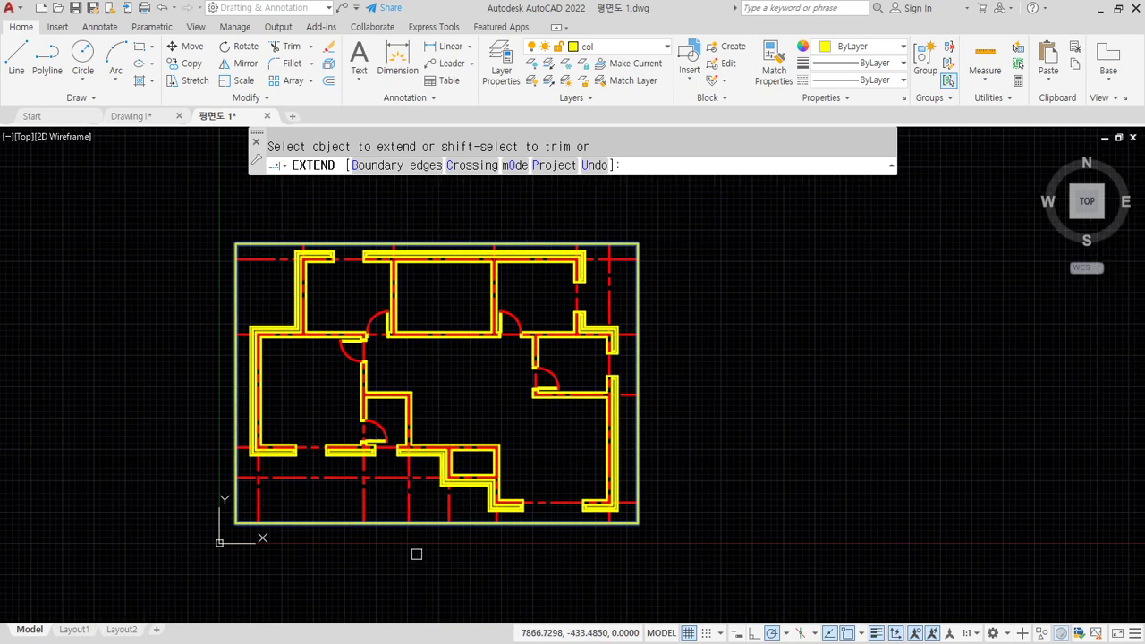
pyautogui.press('Escape')
# Step: Join the right-hand room's lower horizontal centreline with the collinear centreline above the lower door room
pyautogui.scroll(7, 473, 409)
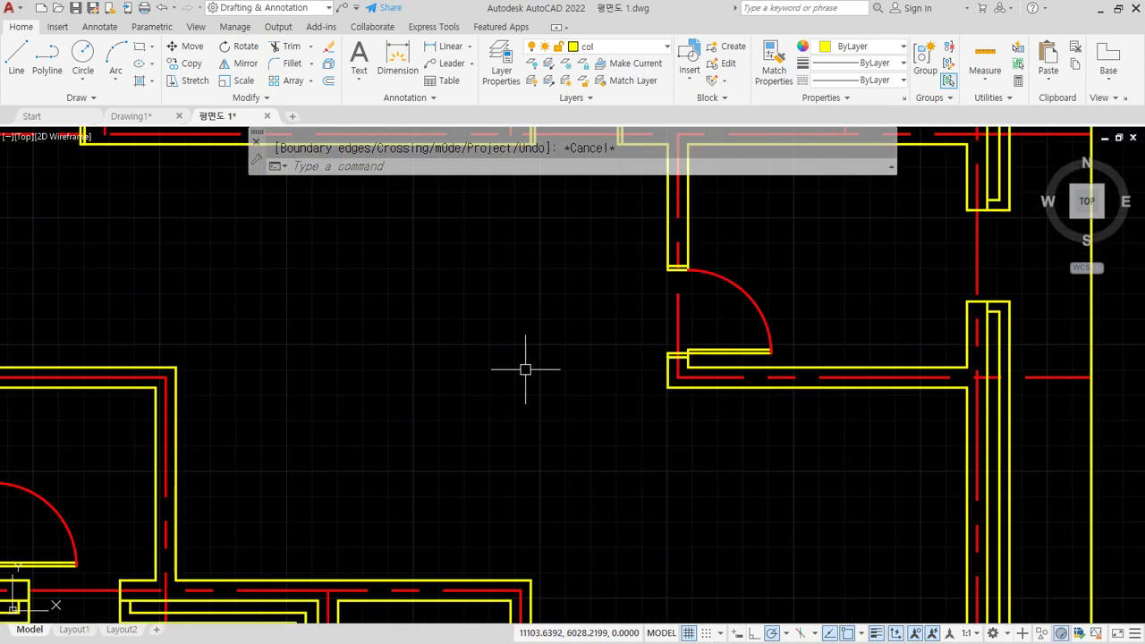
pyautogui.write('j')
pyautogui.press('Return')
pyautogui.click(689, 378)
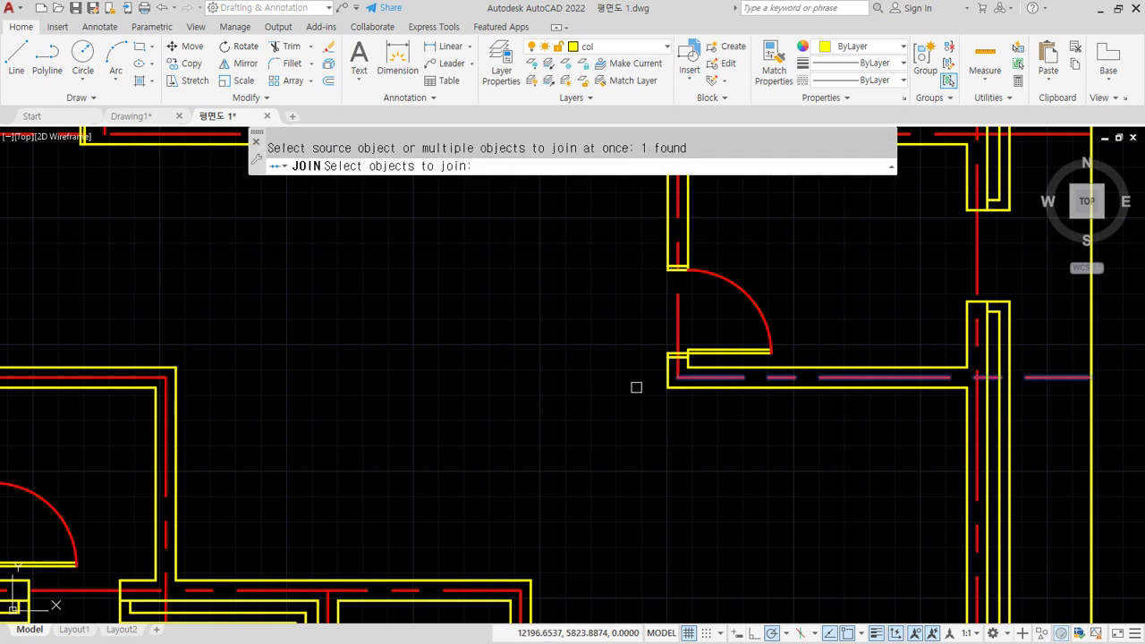
pyautogui.click(152, 377)
pyautogui.press('Return')
# Step: Extend the joined horizontal centreline left to the rectangle, using the rectangle as boundary edge
pyautogui.scroll(-6, 159, 414)
pyautogui.moveTo(125, 407); pyautogui.dragTo(452, 403, button='middle')
pyautogui.scroll(2, 358, 405)
pyautogui.scroll(2, 427, 419)
pyautogui.write('ex')
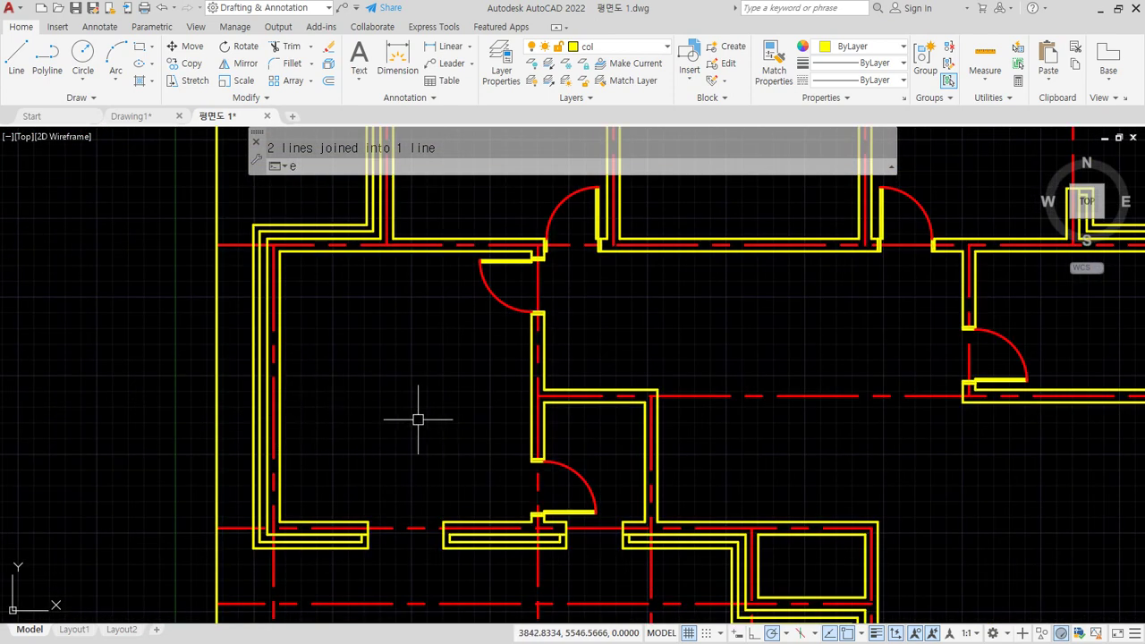
pyautogui.press('Return')
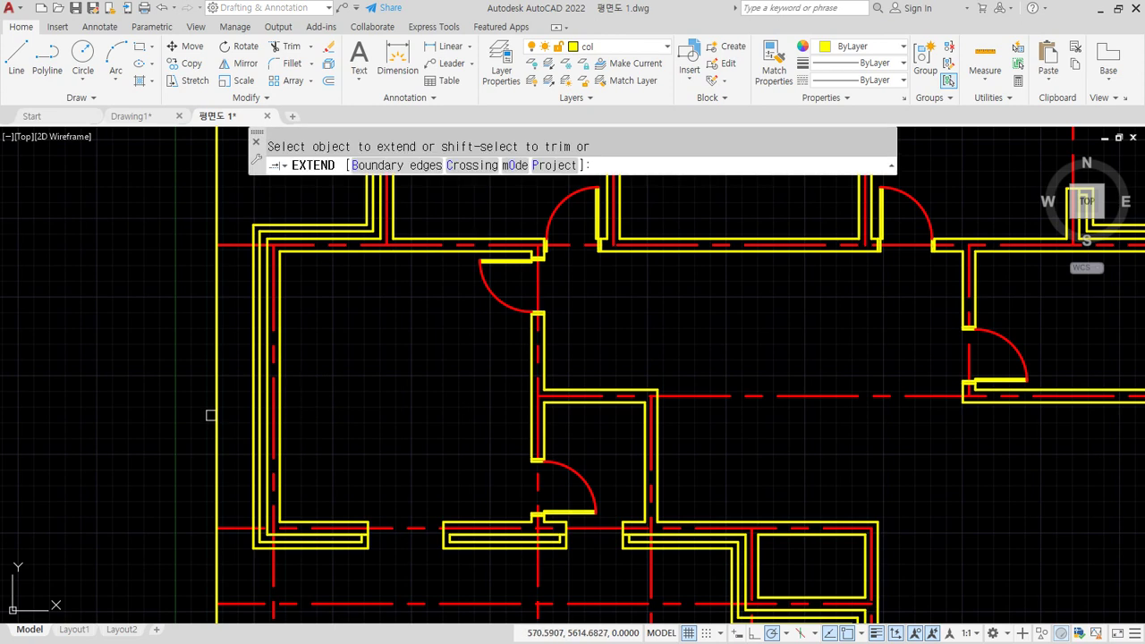
pyautogui.write('b')
pyautogui.press('Return')
pyautogui.click(215, 414)
pyautogui.press('Return')
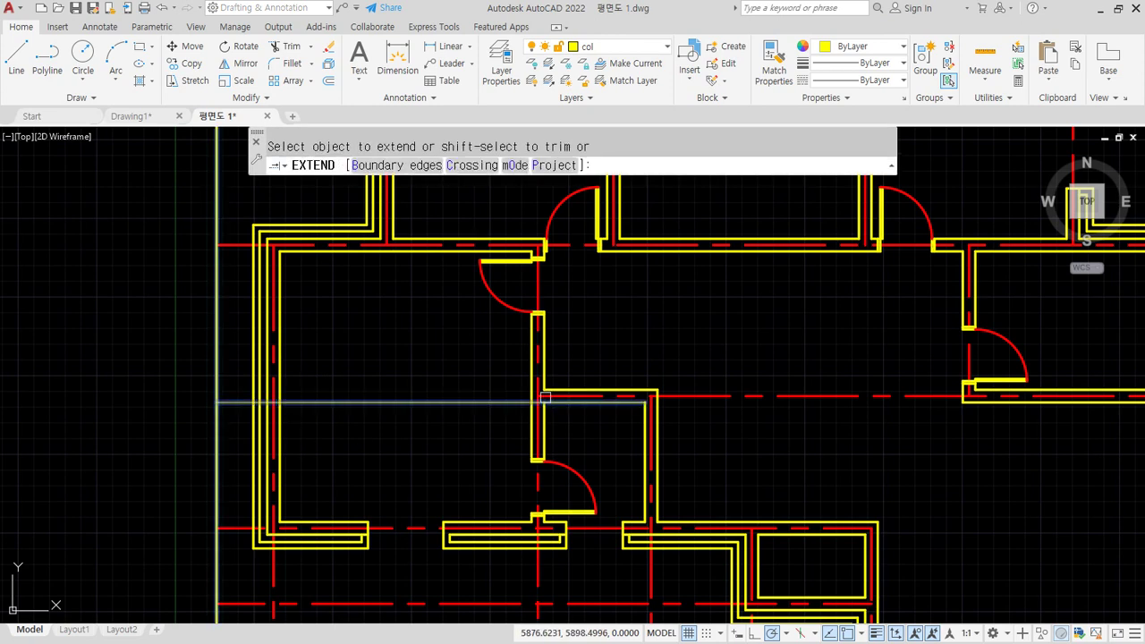
pyautogui.click(545, 395)
pyautogui.press('Escape')
# Step: Erase the rectangle surrounding the floor plan
pyautogui.scroll(-4, 302, 437)
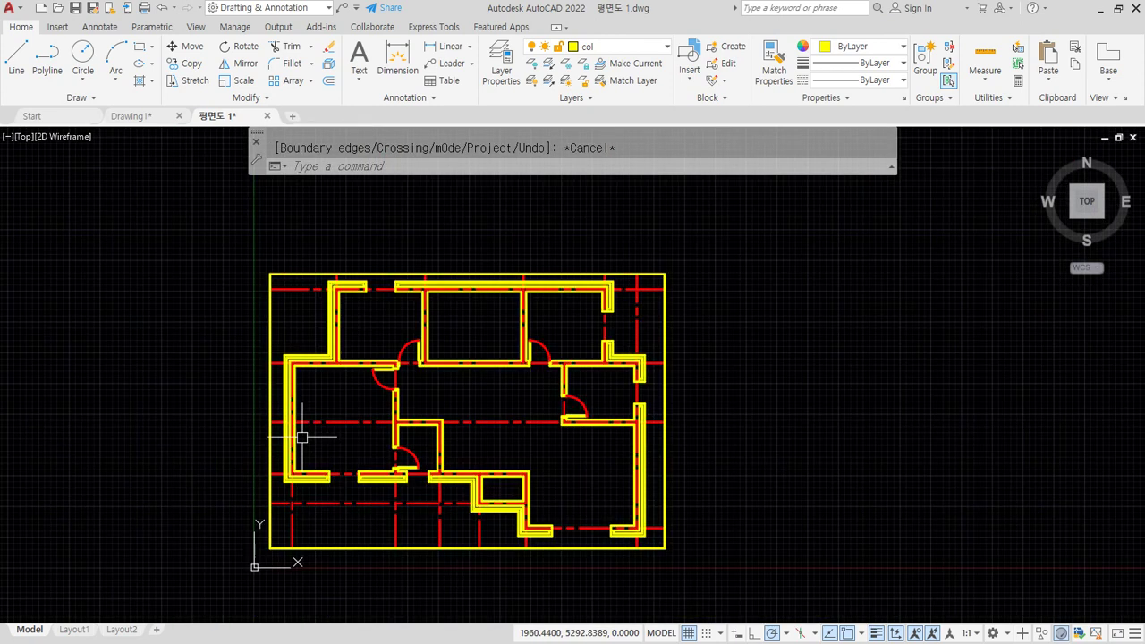
pyautogui.click(559, 547)
pyautogui.write('e')
pyautogui.press('Return')
# Step: Stretch the upper ends of the vertical centrelines slightly upward above the floor plan
pyautogui.write('s')
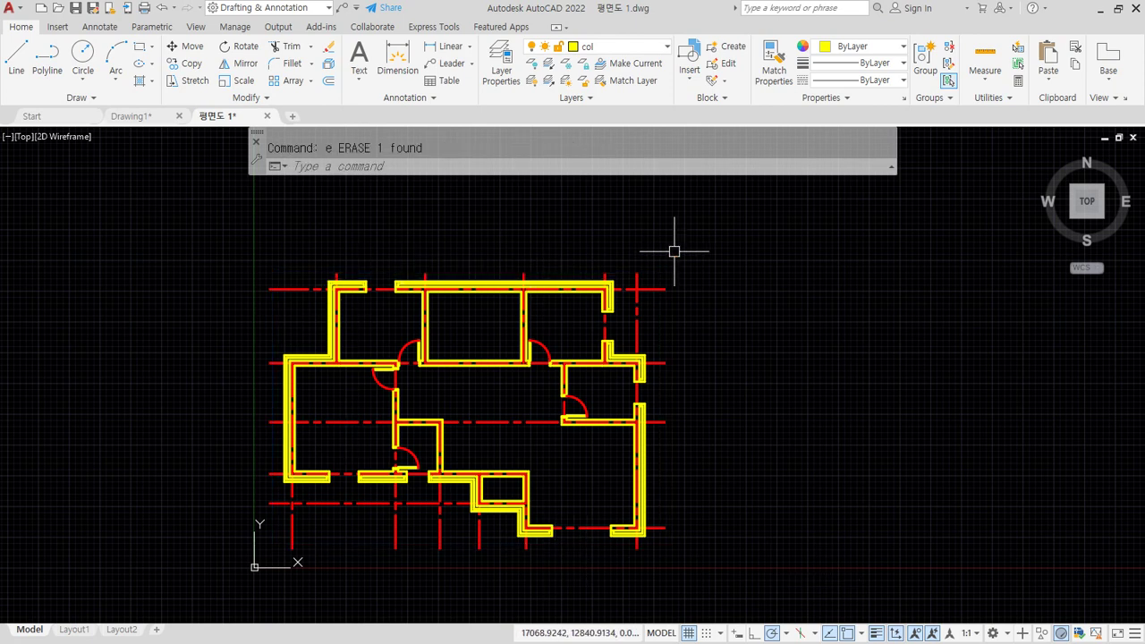
pyautogui.press('Return')
pyautogui.click(702, 238)
pyautogui.click(244, 275)
pyautogui.press('Return')
pyautogui.click(192, 281)
pyautogui.click(191, 273)
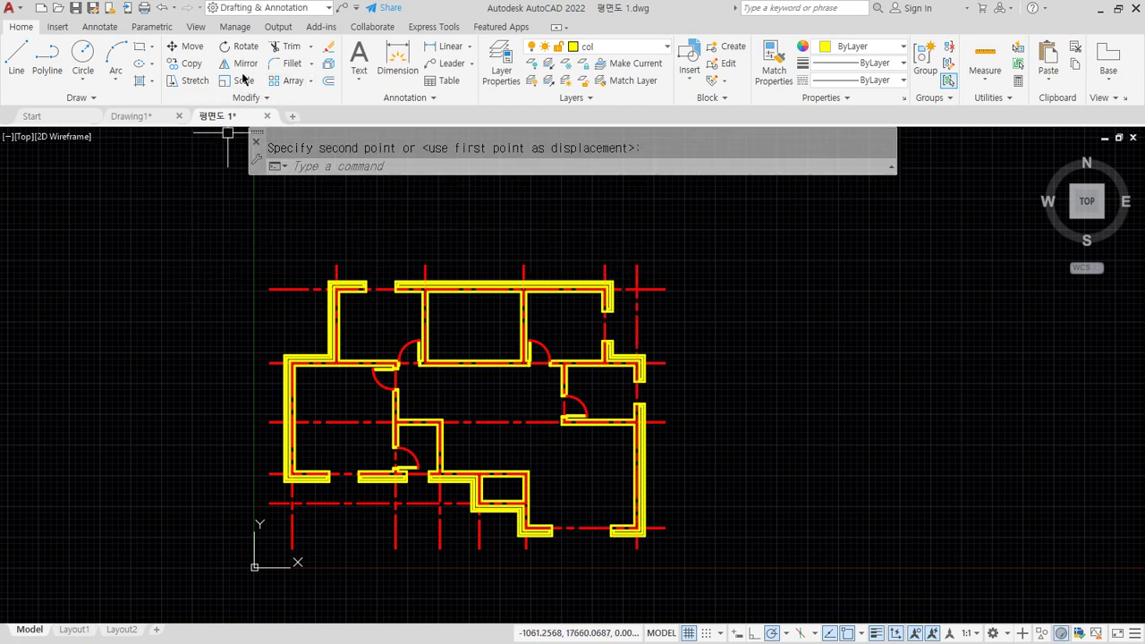
# Step: Place a linear dimension above the plan between the upper ends of the two leftmost top centrelines
pyautogui.click(100, 26)
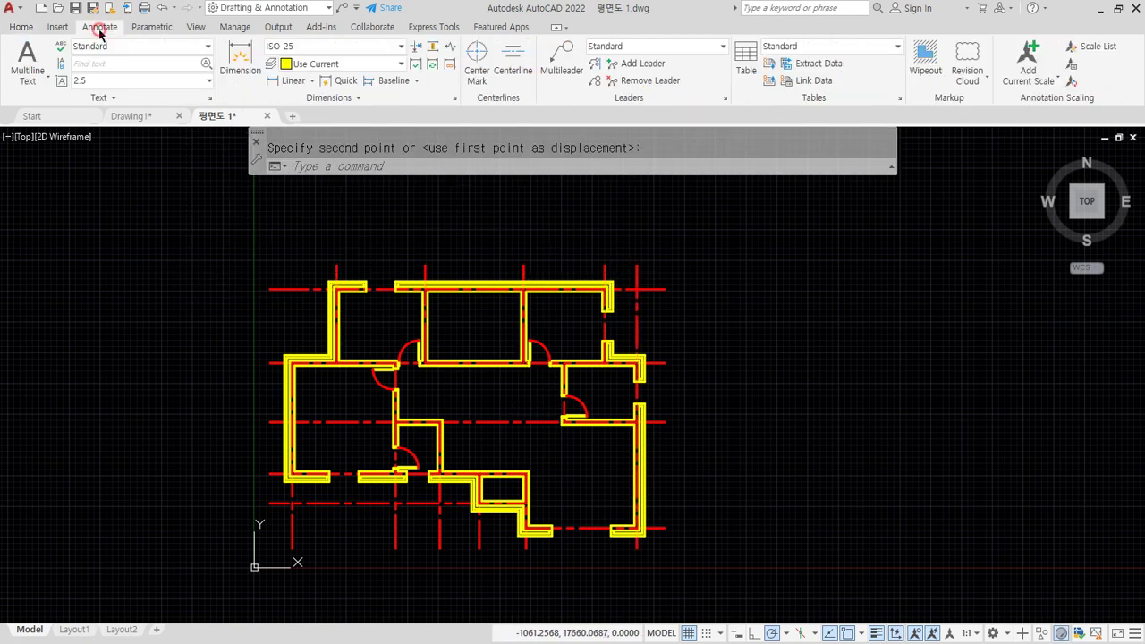
pyautogui.click(277, 81)
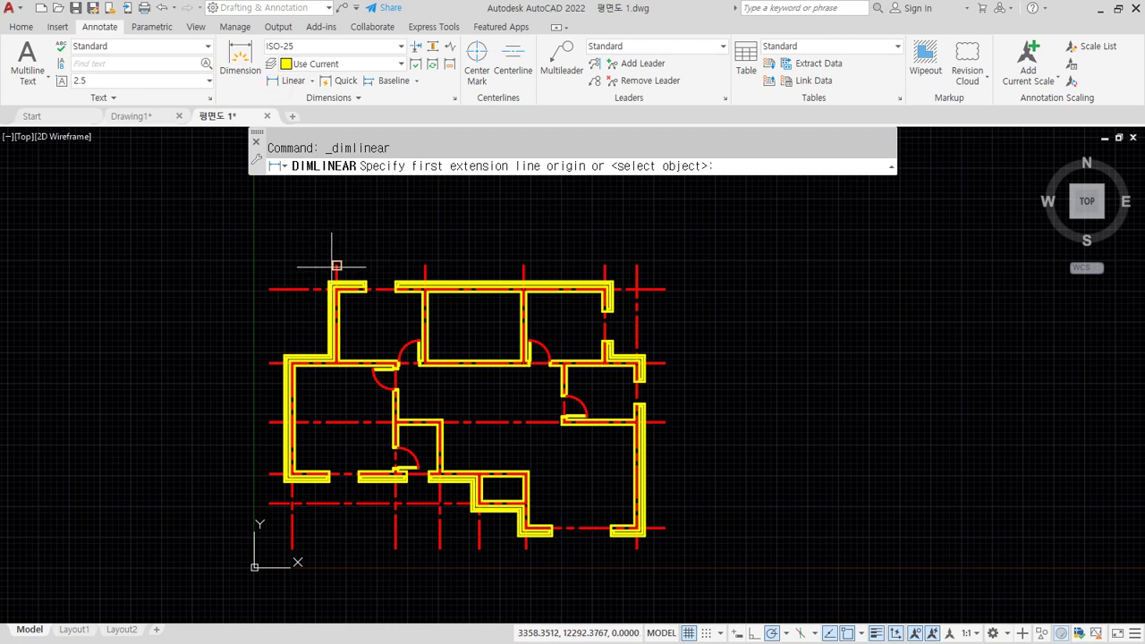
pyautogui.click(337, 265)
pyautogui.click(421, 267)
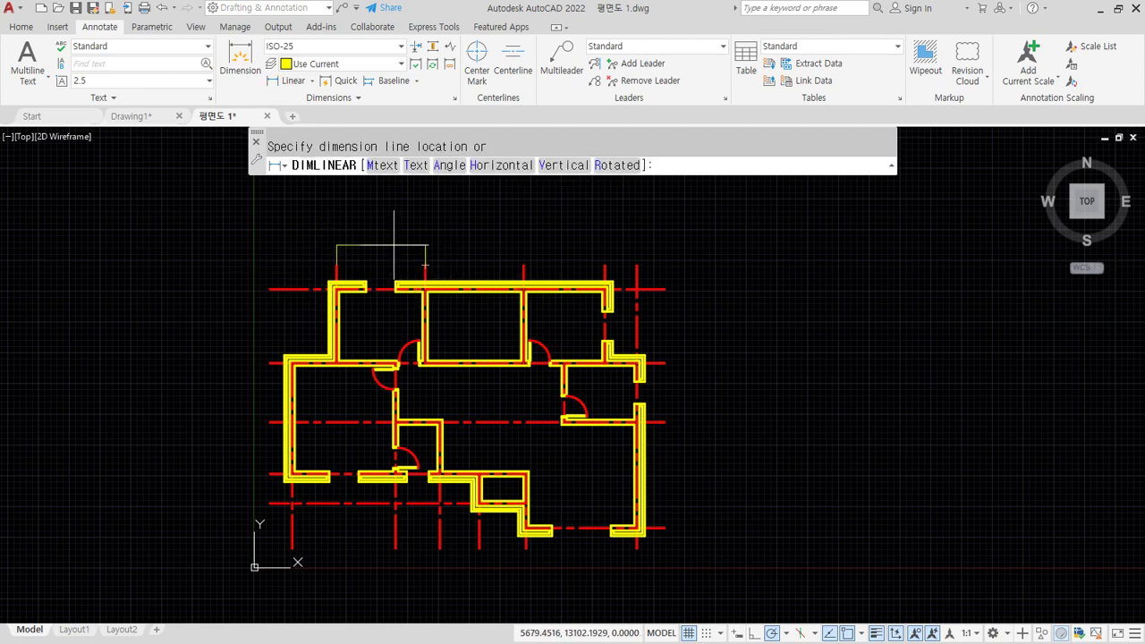
pyautogui.click(394, 246)
# Step: Inspect the linear dimension above the plan up close and erase it
pyautogui.scroll(8, 378, 246)
pyautogui.click(497, 301)
pyautogui.click(420, 223)
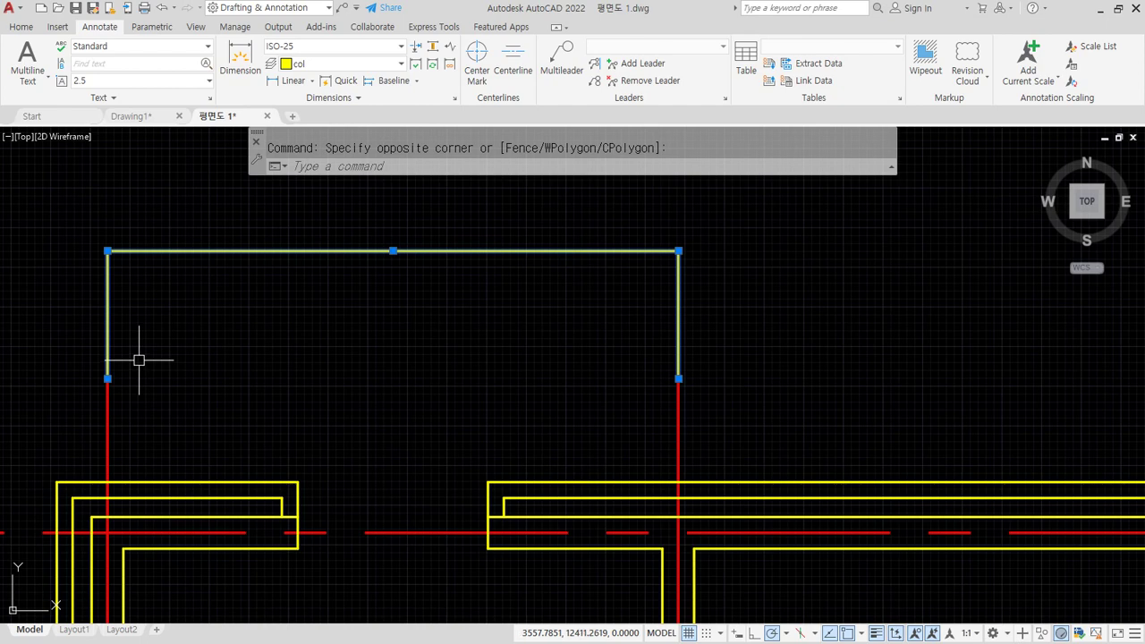
pyautogui.press('Escape')
pyautogui.scroll(-4, 225, 332)
pyautogui.moveTo(215, 331); pyautogui.dragTo(471, 269, button='middle')
pyautogui.click(524, 273)
pyautogui.click(465, 210)
pyautogui.write('e')
pyautogui.press('Return')
# Step: Draw a horizontal helper line leftward from the upper end of the leftmost top centreline, past the left room
pyautogui.write('l')
pyautogui.press('Return')
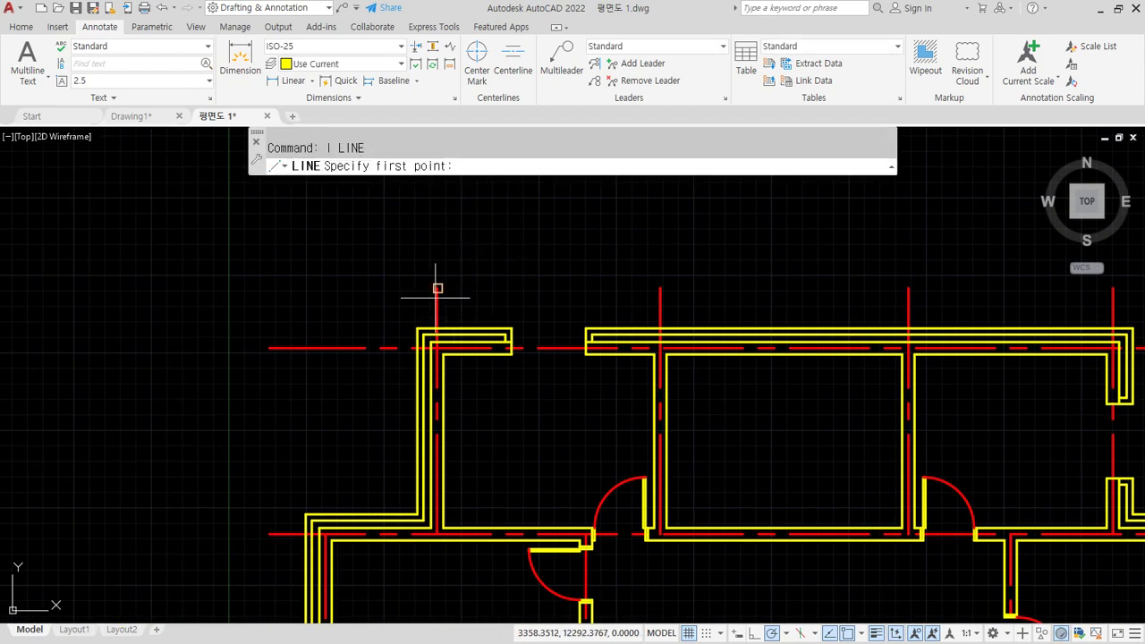
pyautogui.click(437, 288)
pyautogui.click(233, 288)
pyautogui.press('Return')
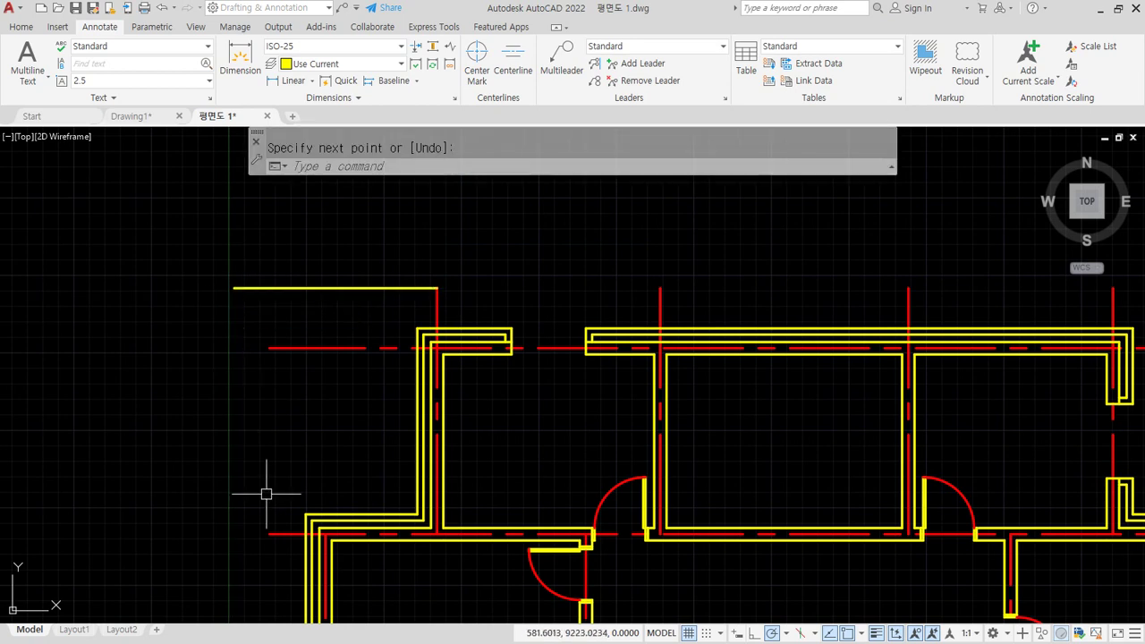
# Step: Stretch the left room's outer vertical centreline up to the helper line and erase the helper line
pyautogui.click(325, 534)
pyautogui.click(325, 534)
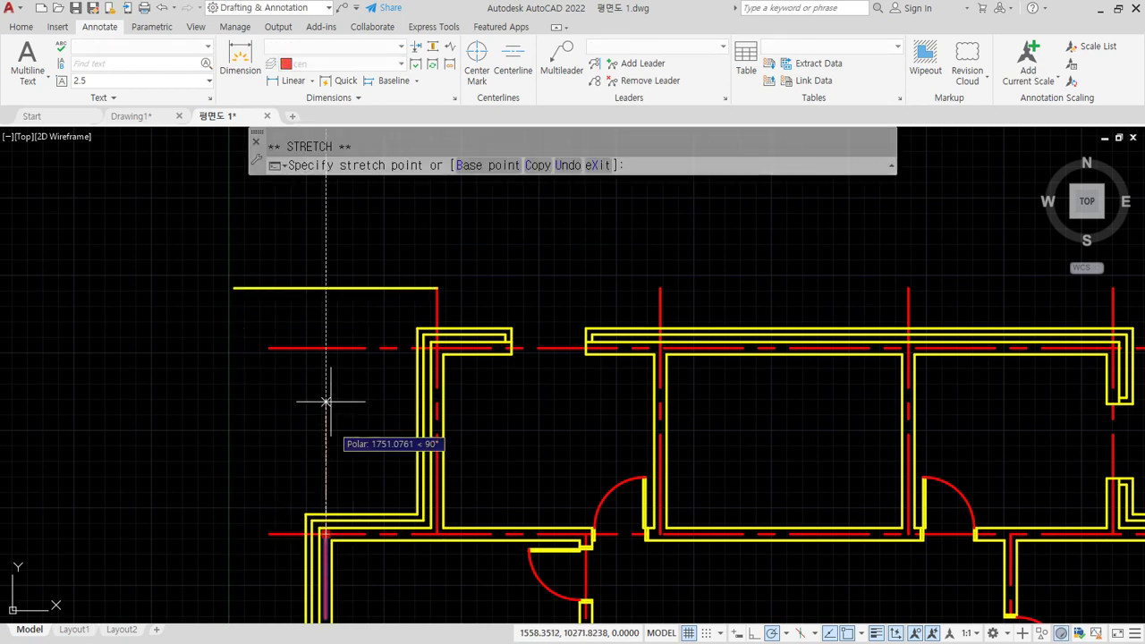
pyautogui.click(326, 288)
pyautogui.click(364, 287)
pyautogui.write('e')
pyautogui.press('Return')
# Step: Modify the ISO-25 dimension style to use an overall scale of 80 for dimension features
pyautogui.write('d')
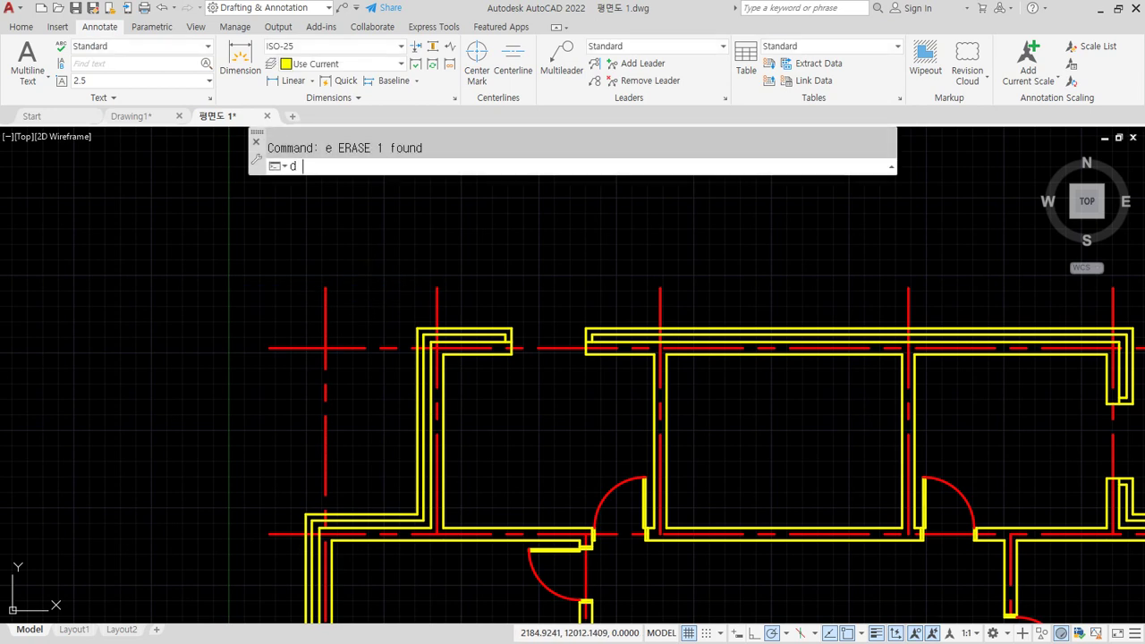
pyautogui.press('Return')
pyautogui.click(721, 302)
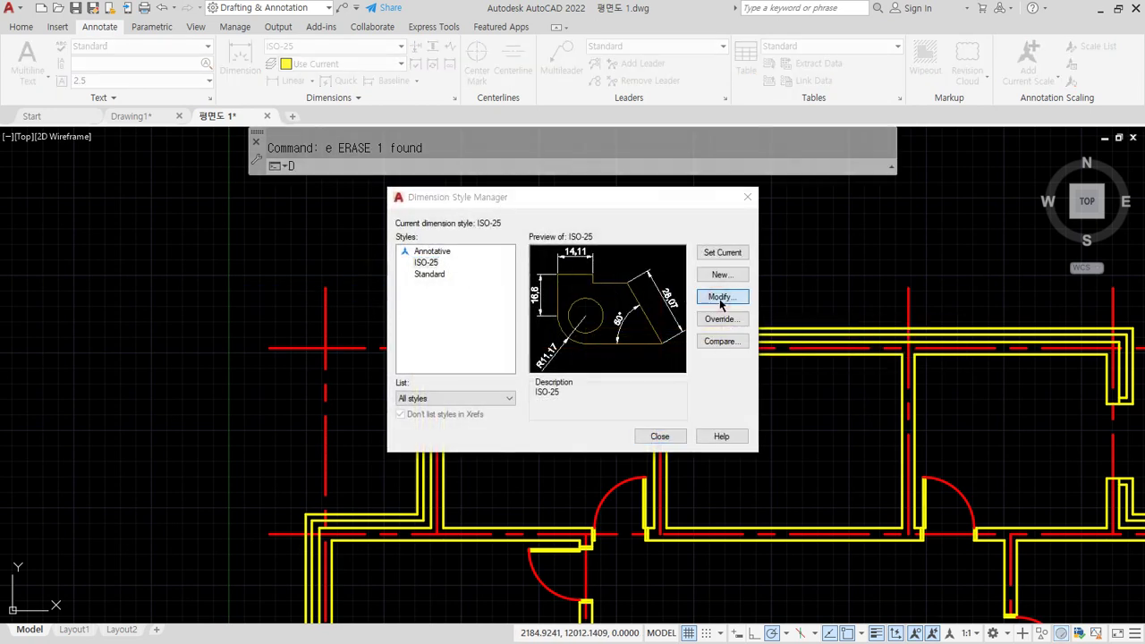
pyautogui.click(547, 167)
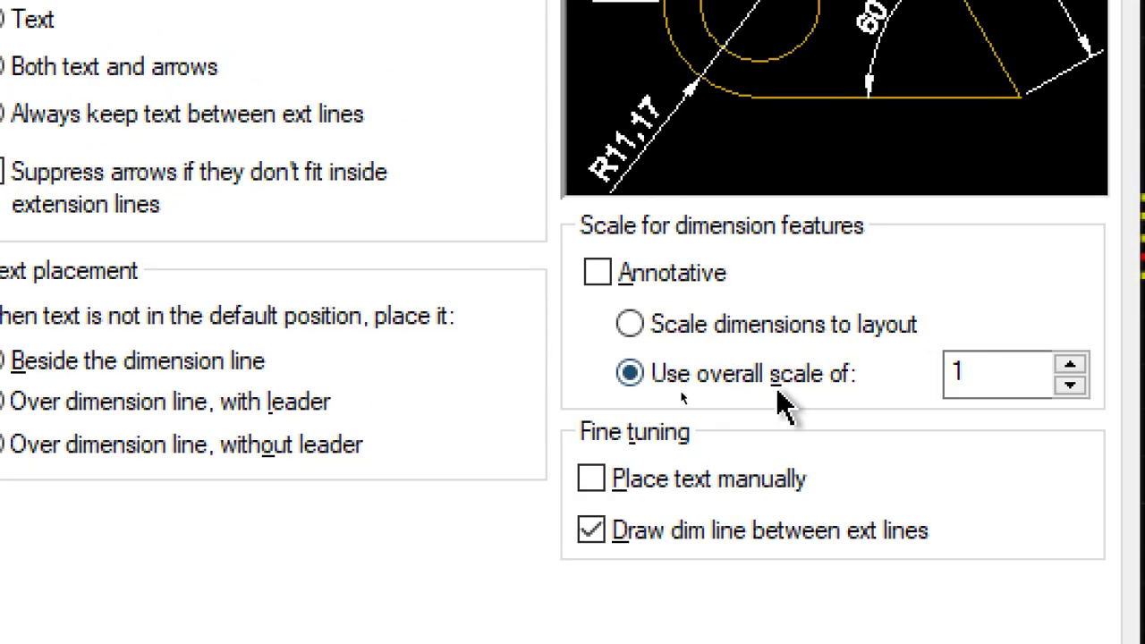
pyautogui.click(987, 376)
pyautogui.doubleClick(984, 373)
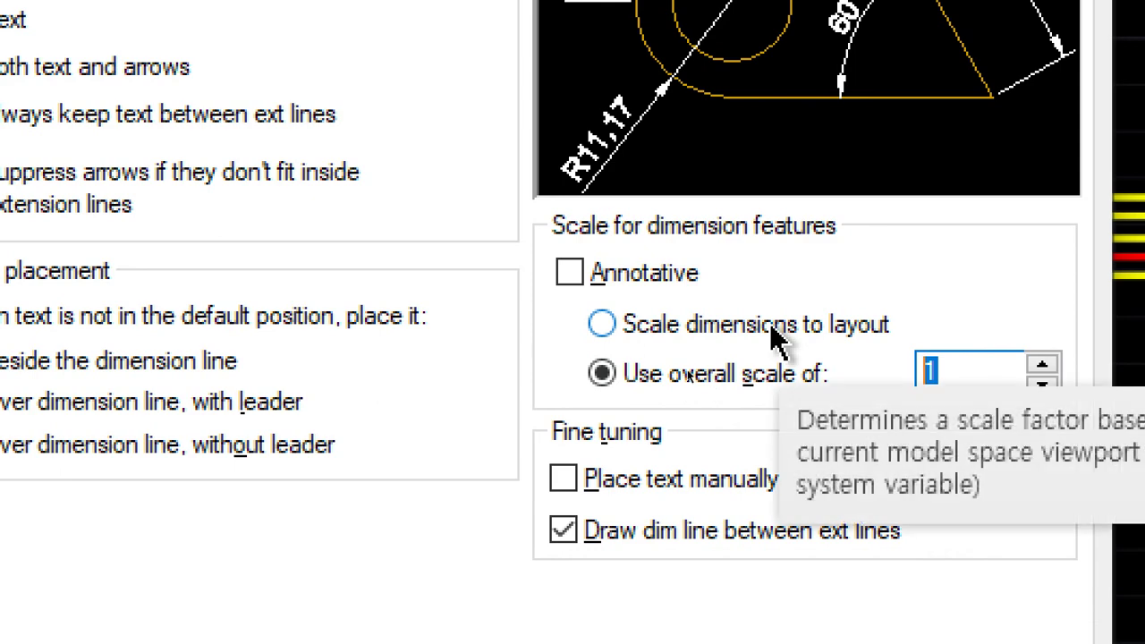
pyautogui.write('80')
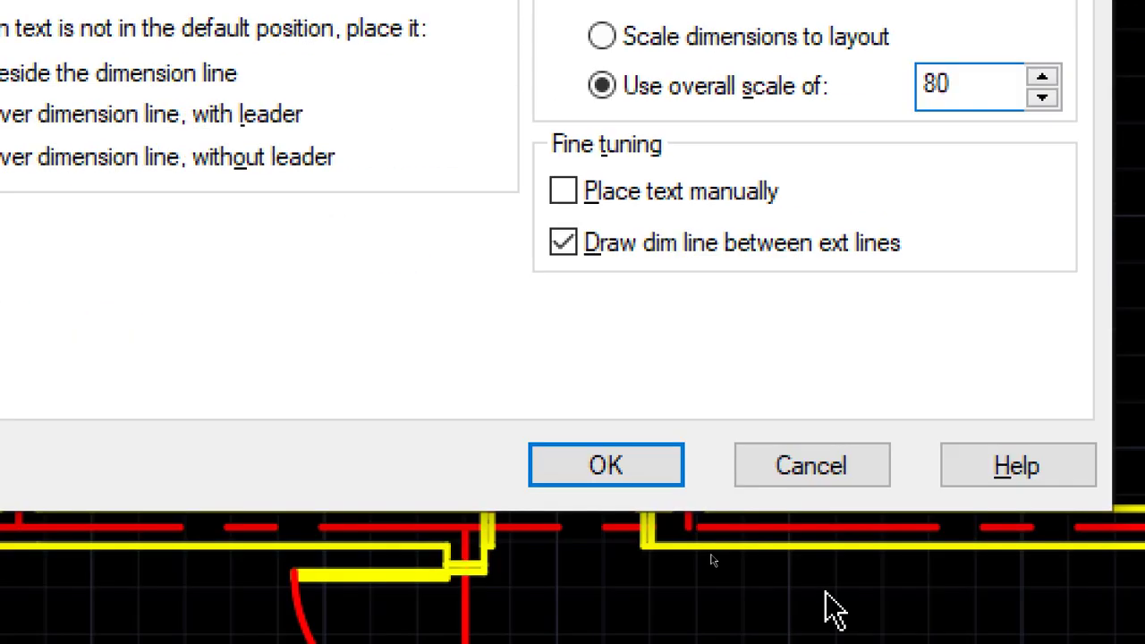
# Step: Apply the dimension style changes and add a linear dimension above the plan between the upper ends of the two leftmost vertical centrelines
pyautogui.click(602, 433)
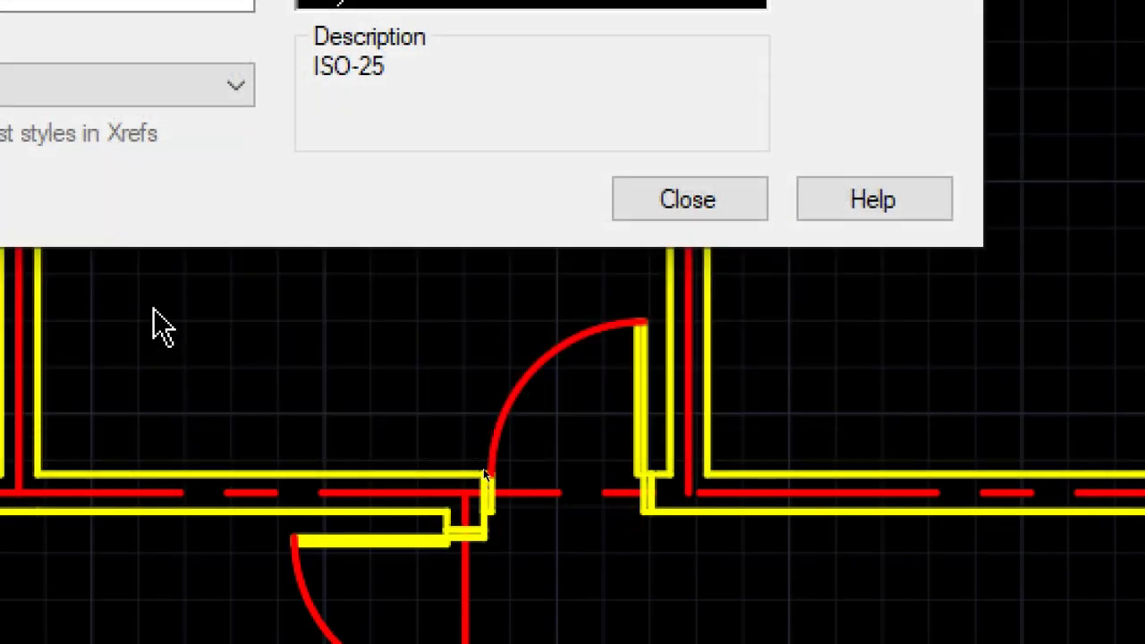
pyautogui.click(698, 198)
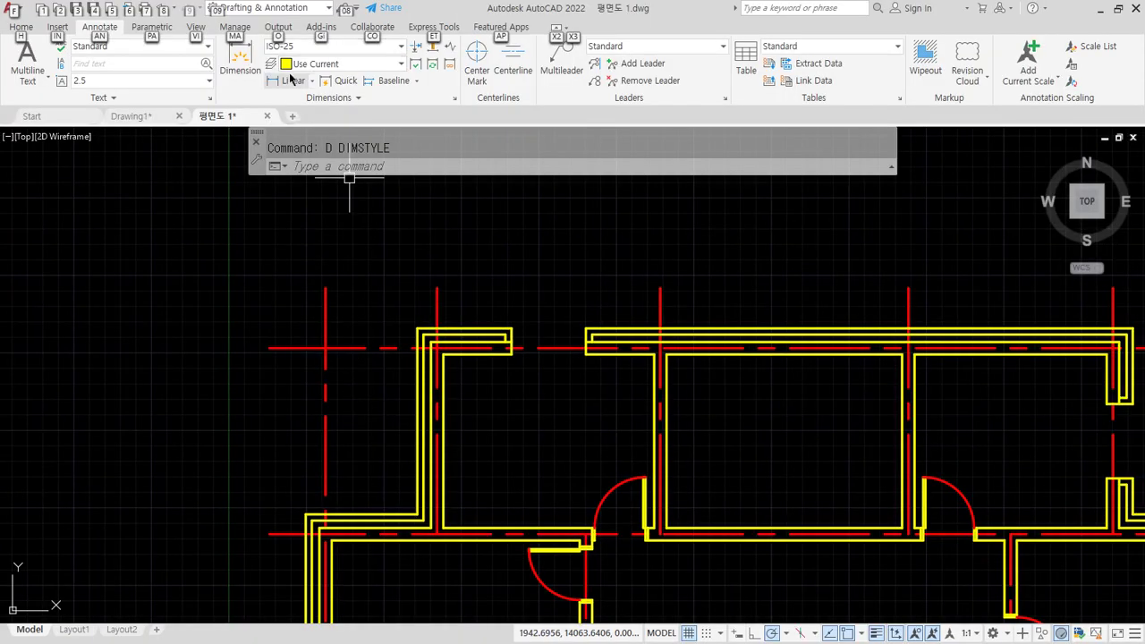
pyautogui.click(284, 80)
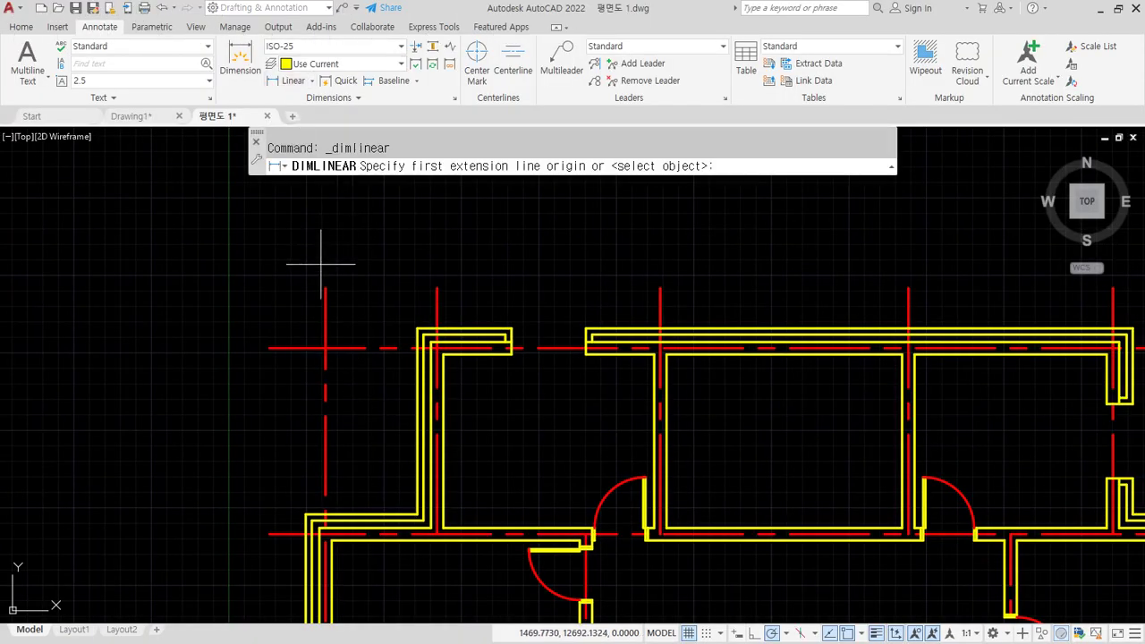
pyautogui.click(325, 288)
pyautogui.click(436, 288)
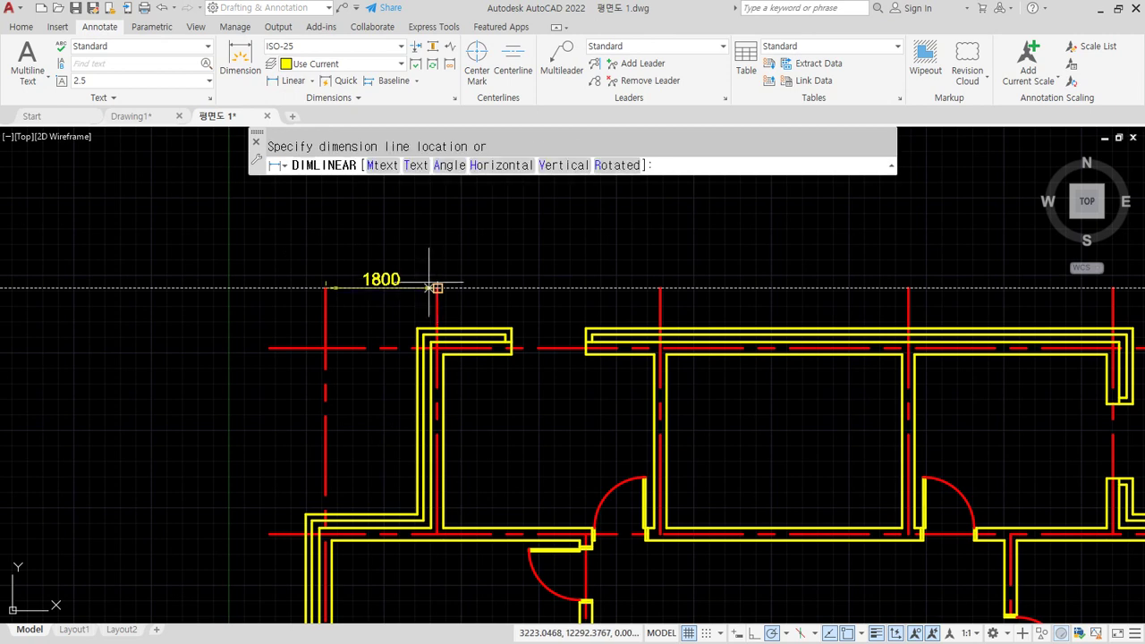
pyautogui.click(389, 256)
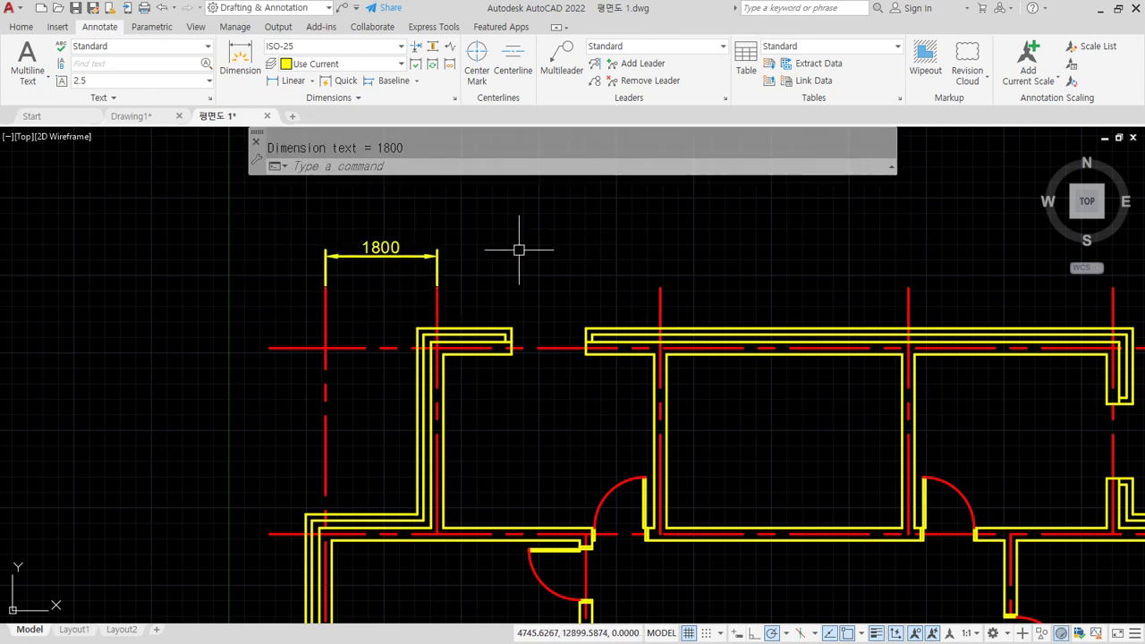
# Step: Modify the ISO-25 dimension style so that arrows move outside the extension lines first when there is not enough room
pyautogui.write('d')
pyautogui.press('Return')
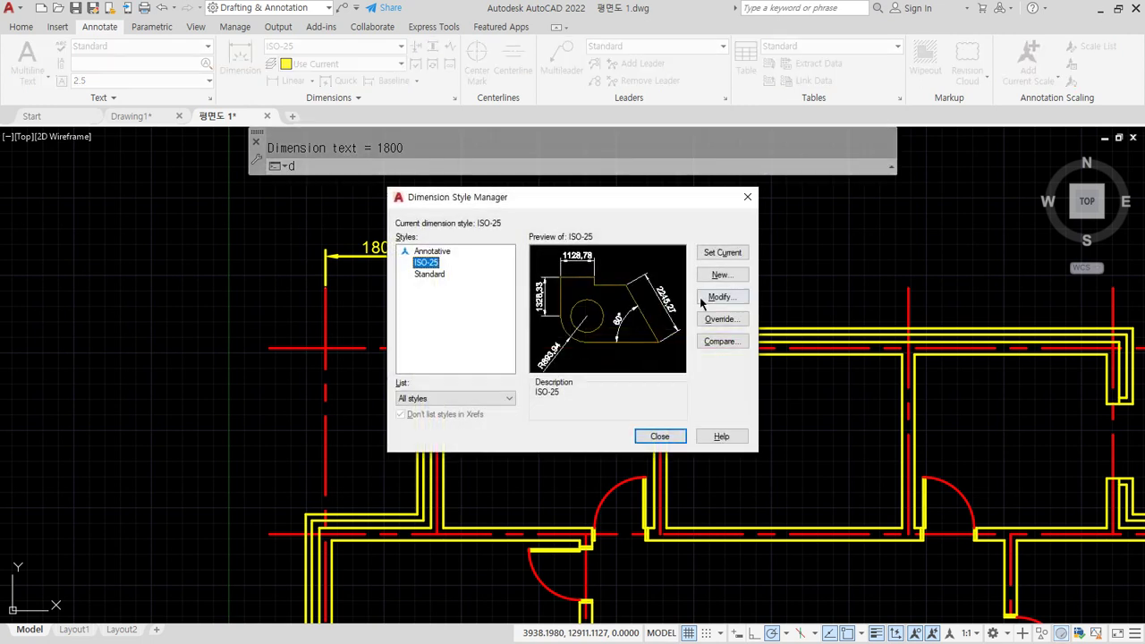
pyautogui.press('Return')
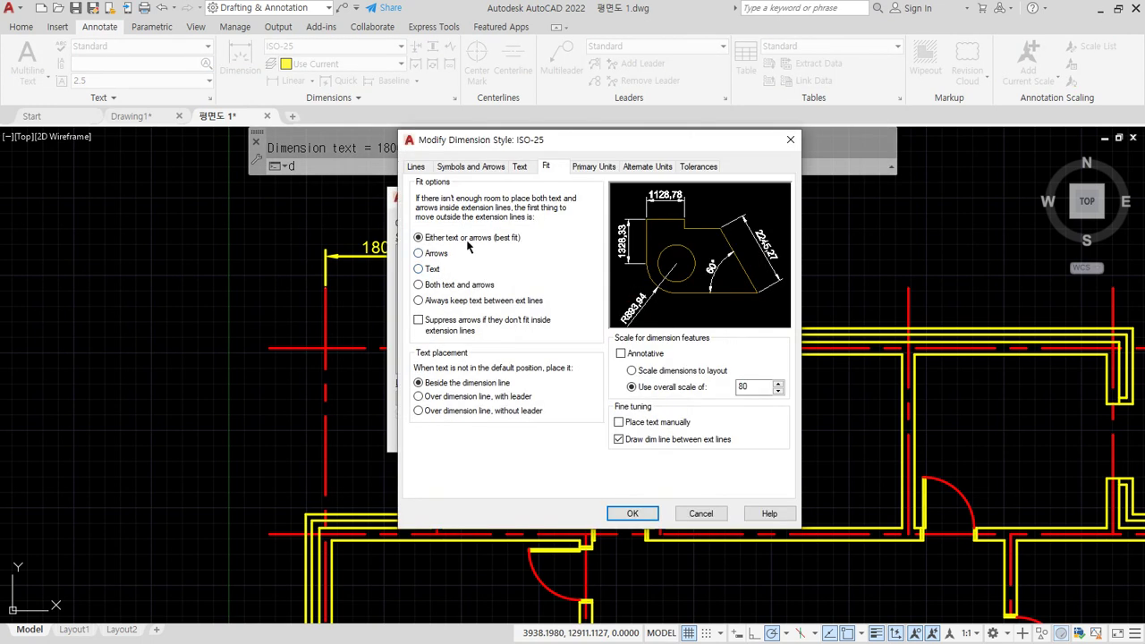
pyautogui.click(419, 238)
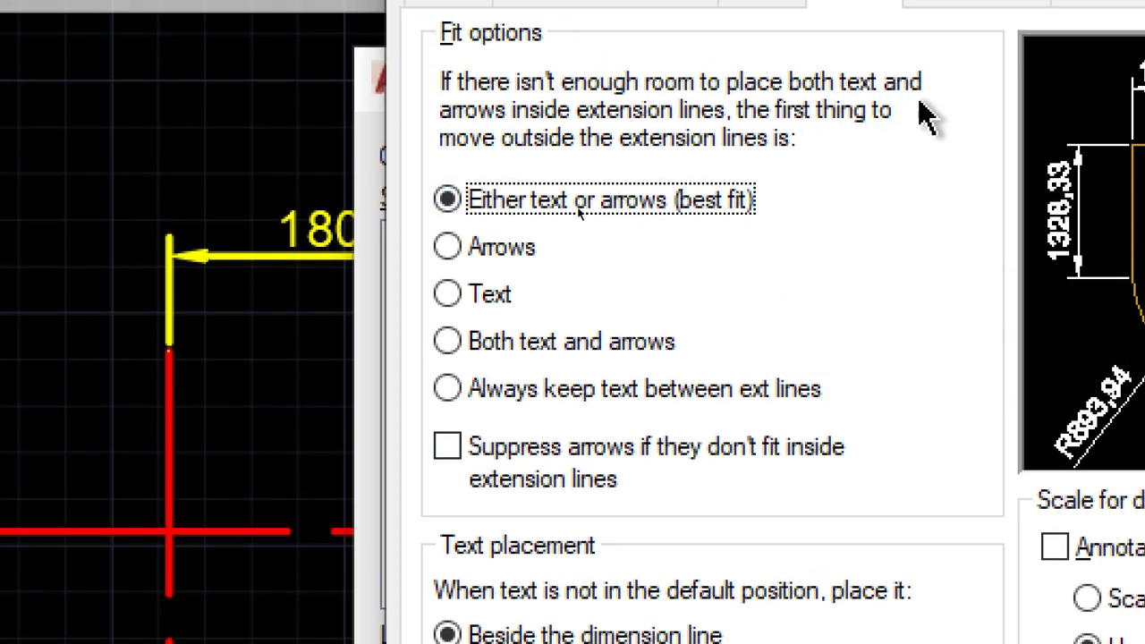
pyautogui.moveTo(908, 223)
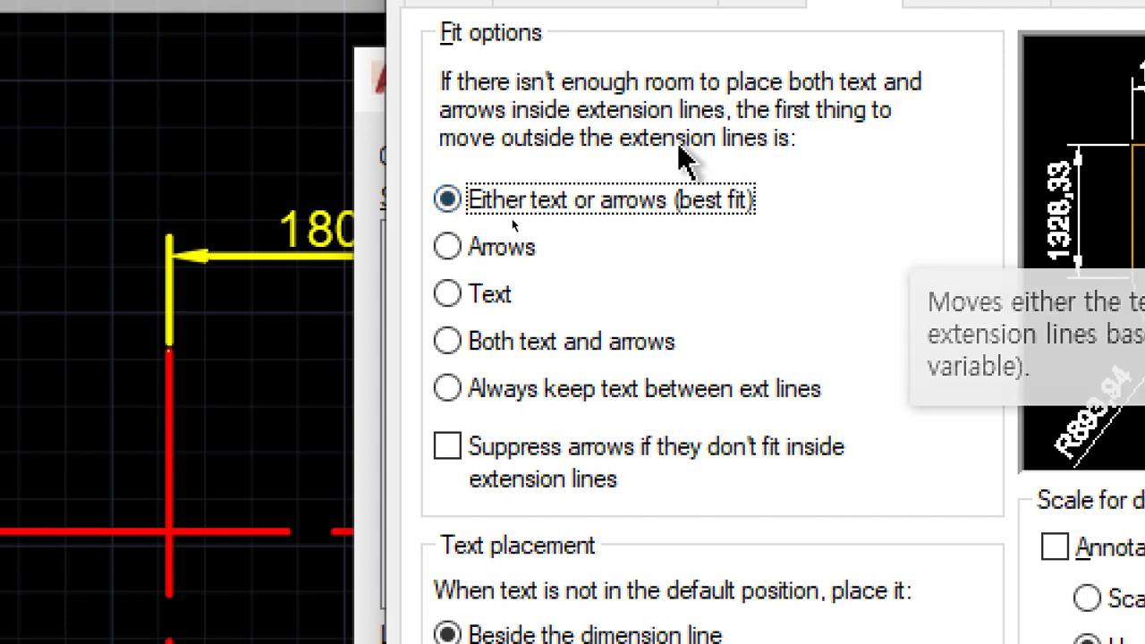
pyautogui.click(503, 249)
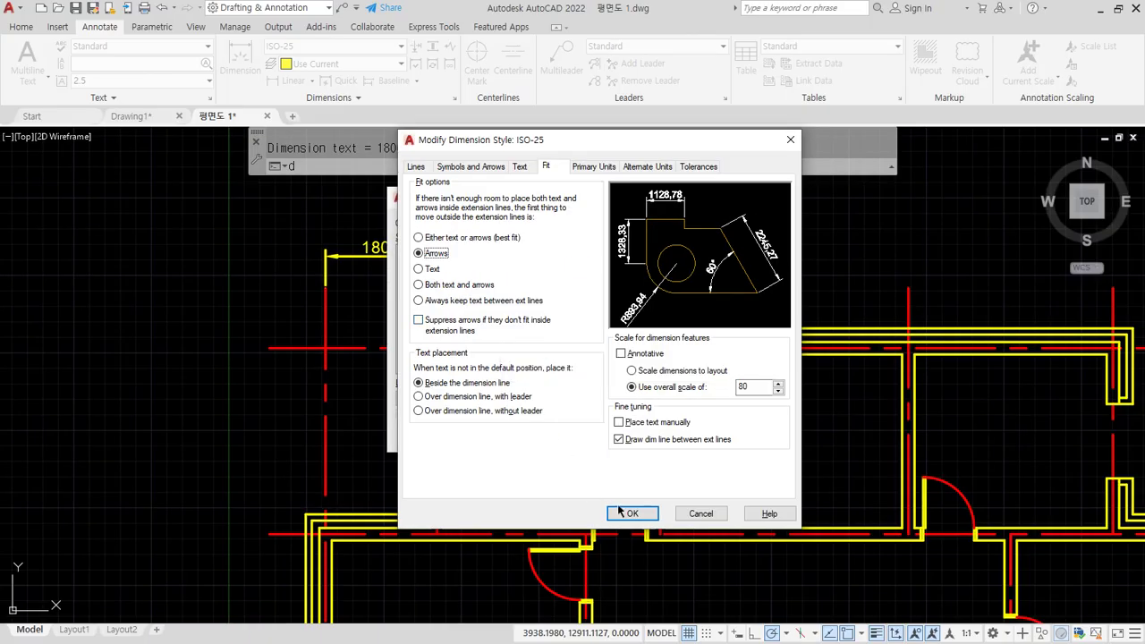
pyautogui.click(626, 514)
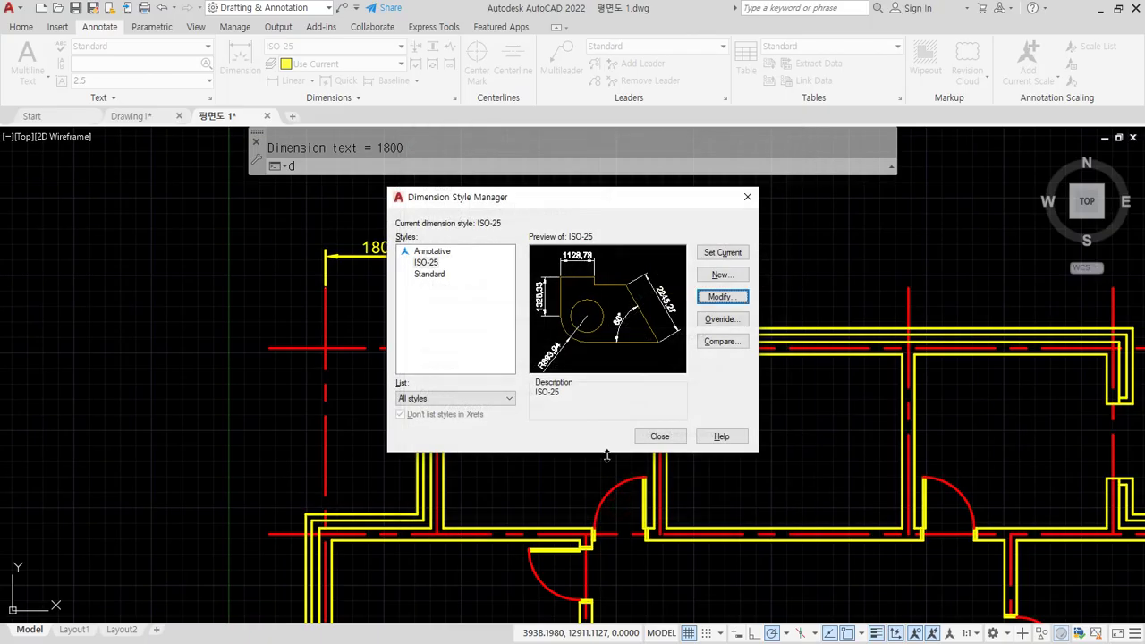
pyautogui.click(653, 436)
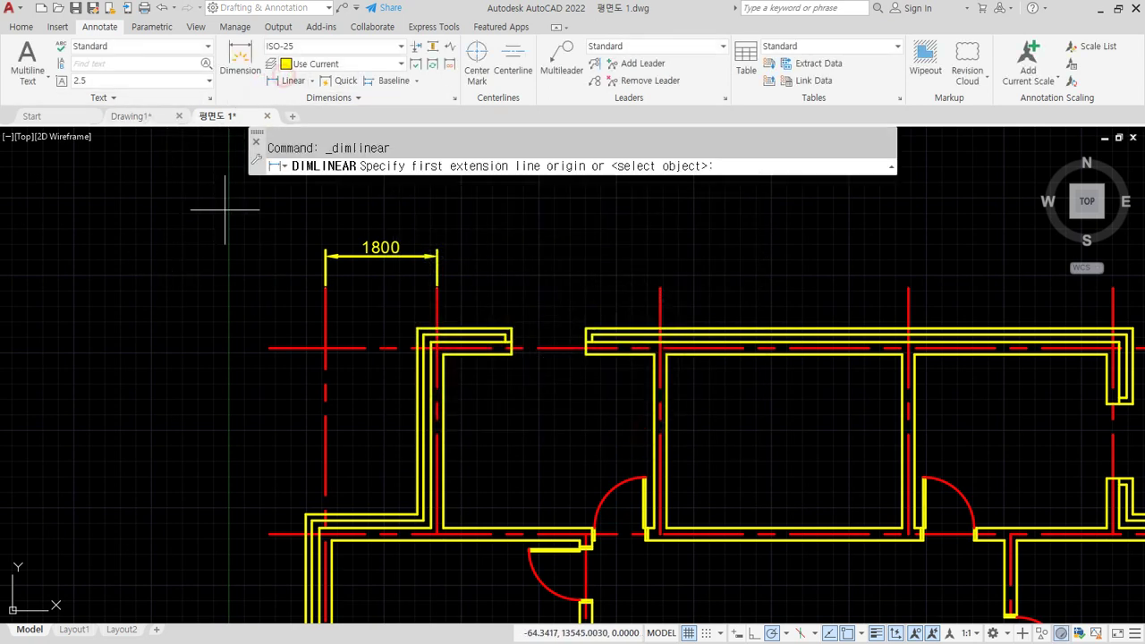
# Step: Place a horizontal linear test dimension spanning 100 units in the empty area left of the plan
pyautogui.click(148, 278)
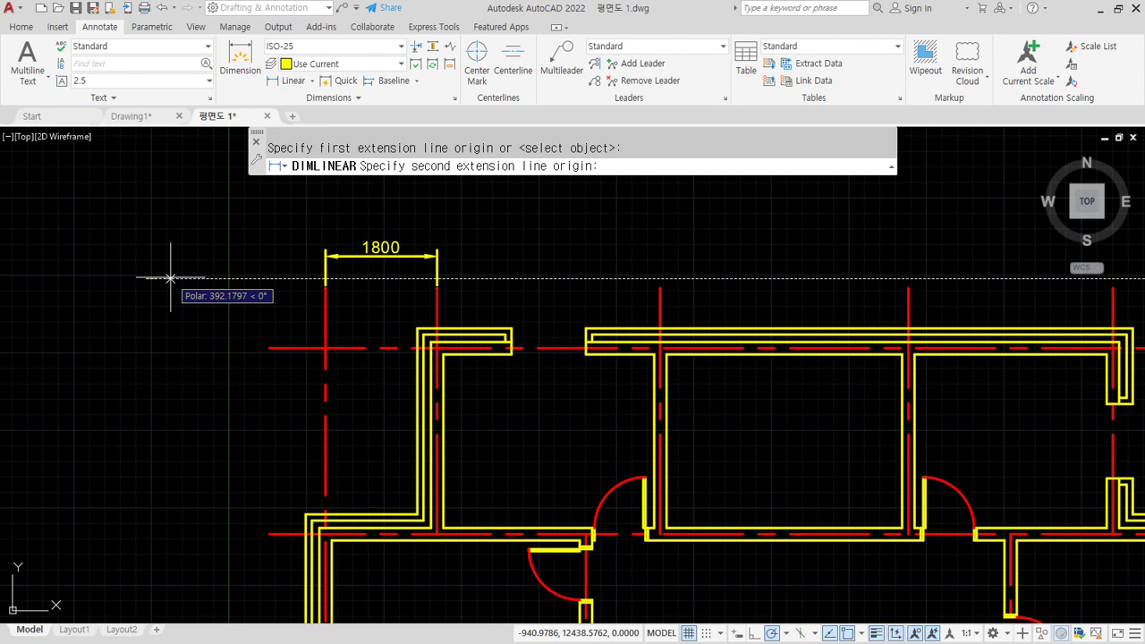
pyautogui.write('100')
pyautogui.press('Return')
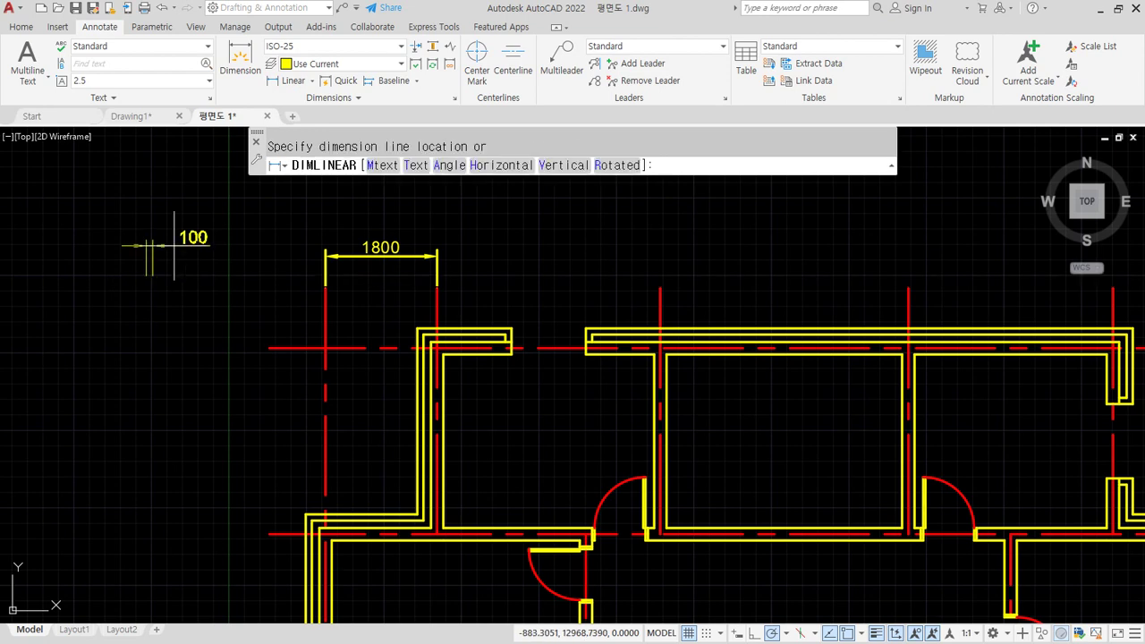
pyautogui.scroll(6, 166, 259)
pyautogui.click(169, 258)
# Step: Examine where the arrows and text of the 100 test dimension sit relative to its extension lines
pyautogui.moveTo(169, 273); pyautogui.dragTo(325, 343, button='middle')
pyautogui.moveTo(340, 364)
pyautogui.mouseDown()
pyautogui.moveTo(324, 363)
pyautogui.moveTo(350, 342)
pyautogui.mouseUp()
pyautogui.moveTo(517, 318); pyautogui.dragTo(467, 236)
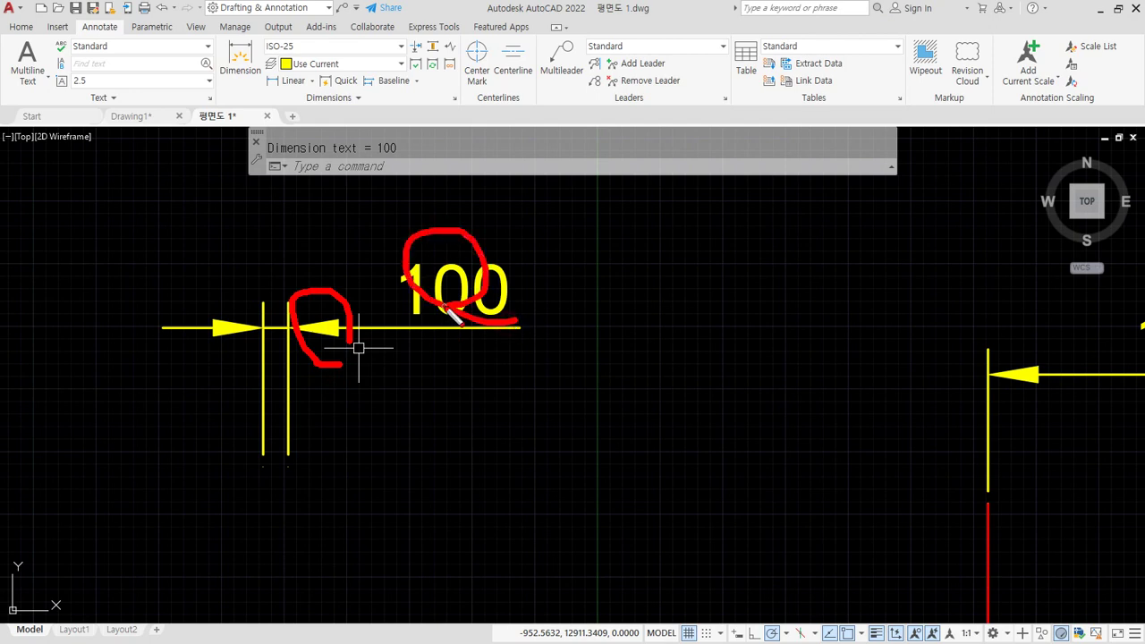
pyautogui.press('Escape')
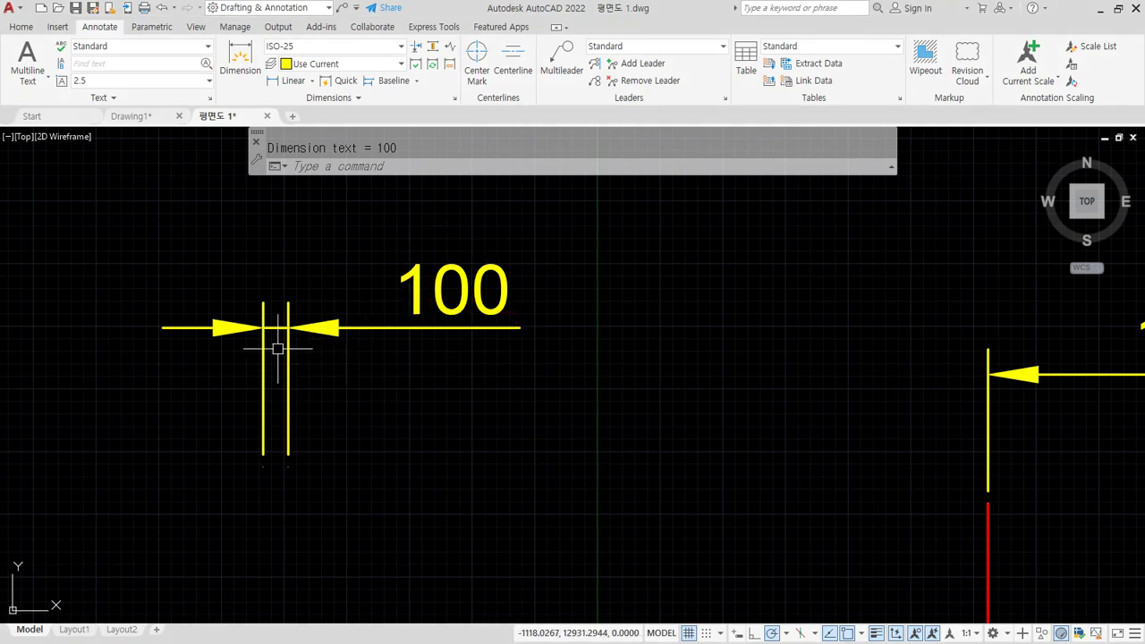
pyautogui.moveTo(234, 355); pyautogui.dragTo(471, 366, button='middle')
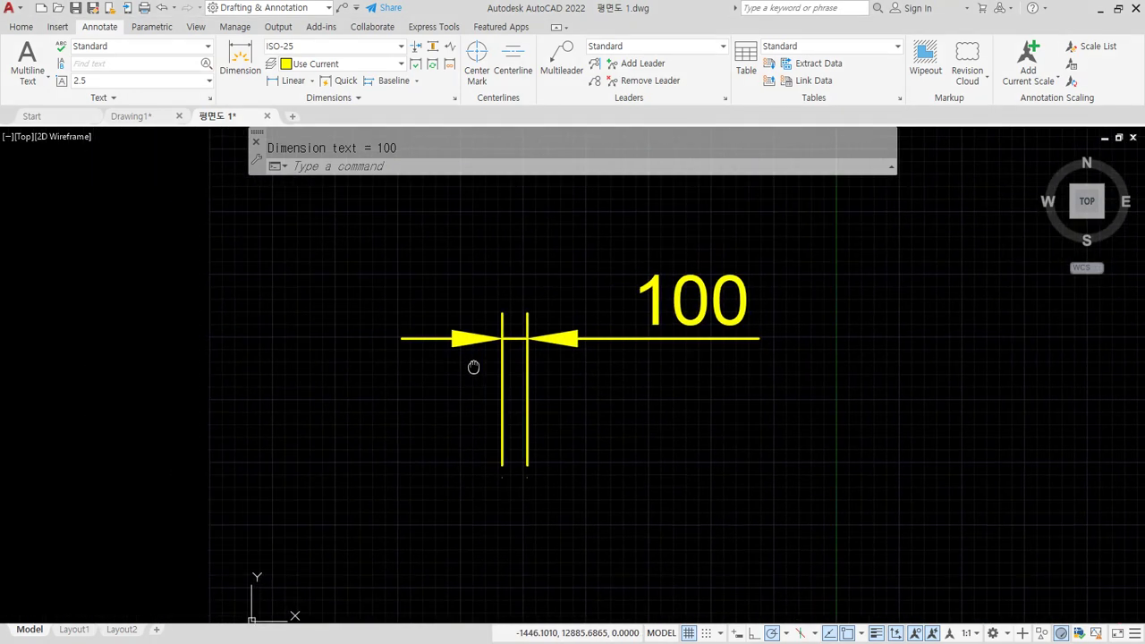
pyautogui.hotkey('ctrl', 'alt', 'd')
pyautogui.moveTo(653, 261)
pyautogui.mouseDown()
pyautogui.moveTo(716, 337)
pyautogui.moveTo(550, 398)
pyautogui.mouseUp()
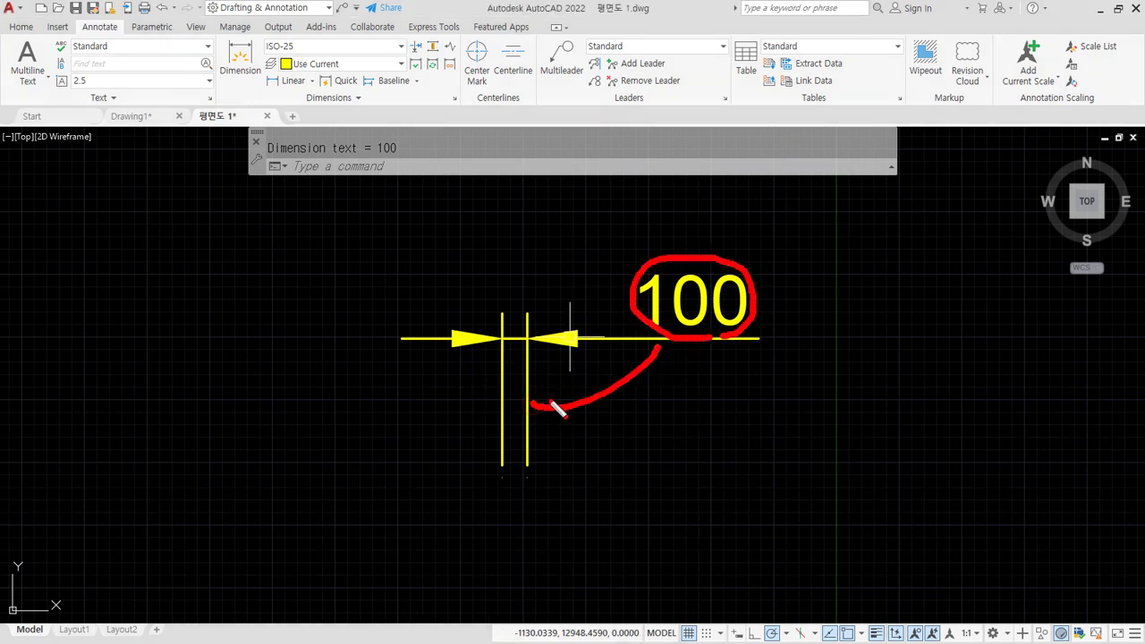
pyautogui.press('Escape')
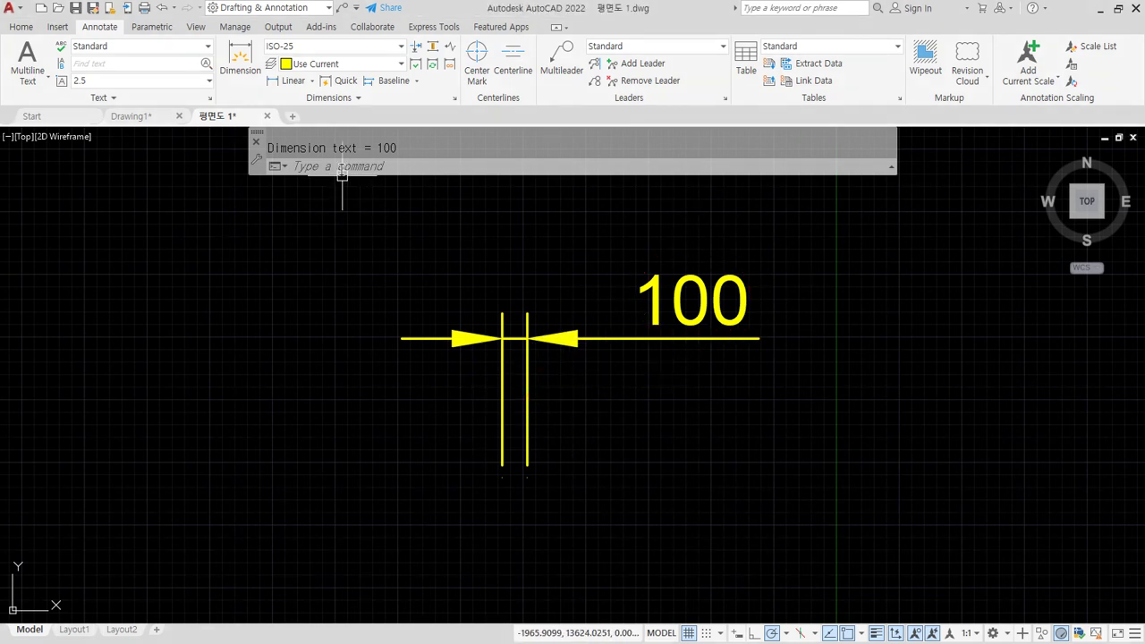
# Step: Preview horizontal linear dimensions spanning 300 and 400 units left of the 100 test dimension, cancelling each before placement
pyautogui.click(287, 81)
pyautogui.click(125, 448)
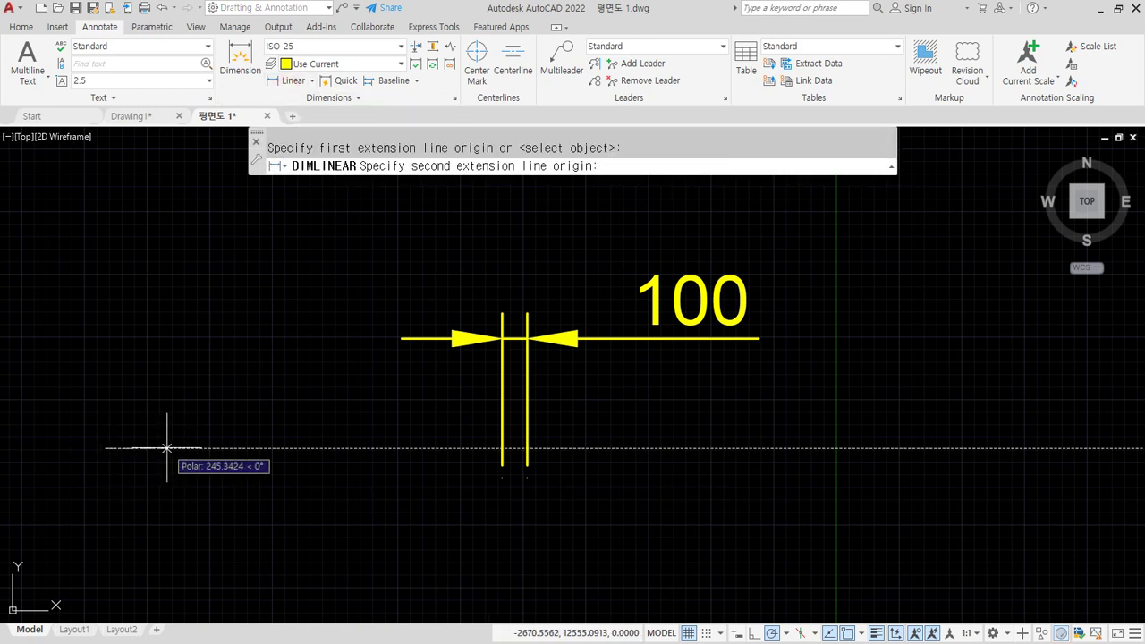
pyautogui.write('300')
pyautogui.press('Return')
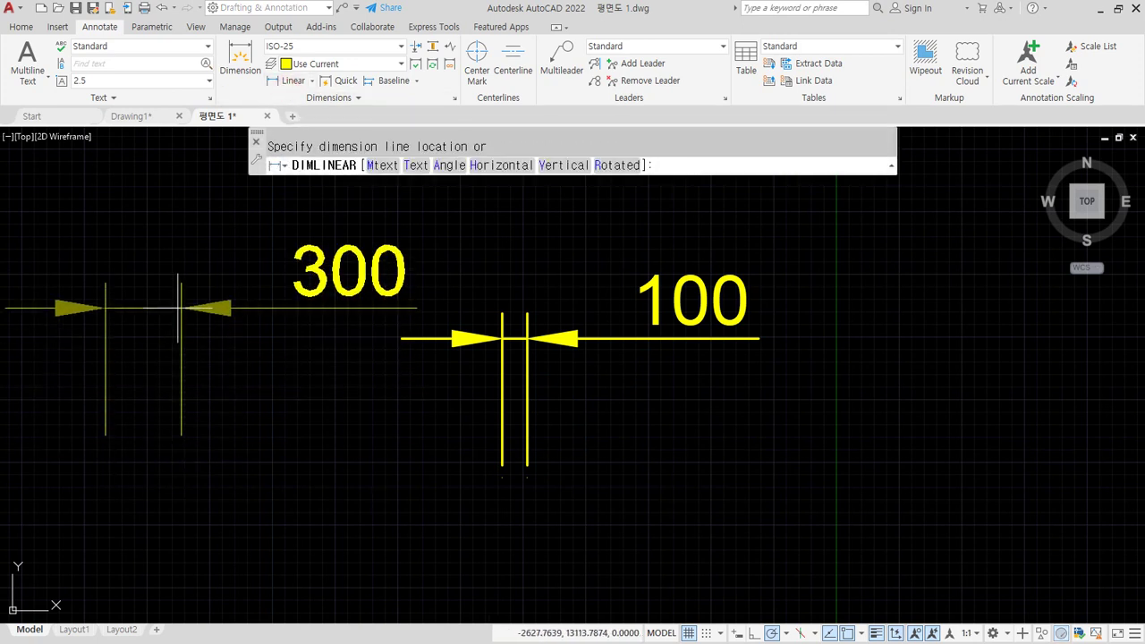
pyautogui.press('Escape')
pyautogui.moveTo(145, 418); pyautogui.dragTo(319, 424, button='middle')
pyautogui.press('space')
pyautogui.click(228, 451)
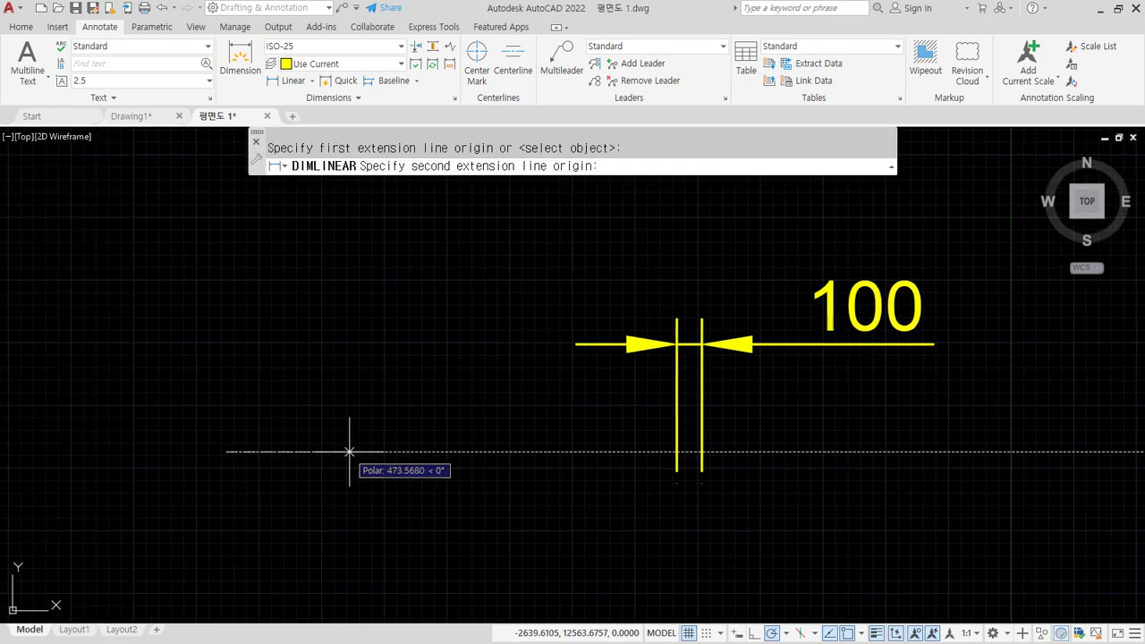
pyautogui.write('400')
pyautogui.press('Return')
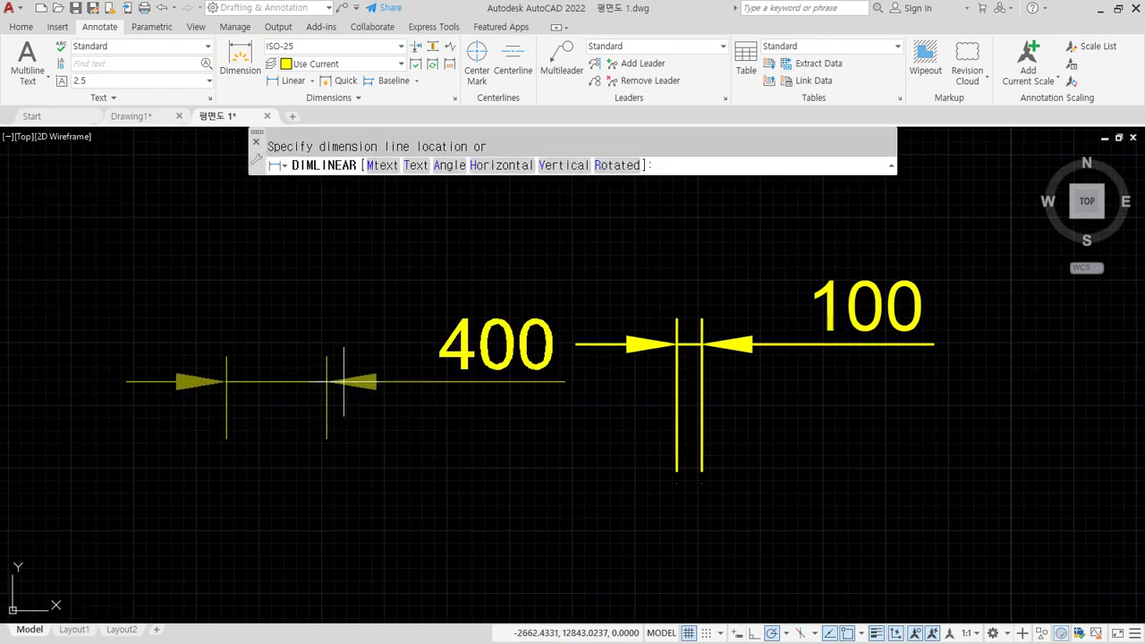
pyautogui.press('Escape')
# Step: Preview horizontal linear dimensions spanning 500 and 600 units left of the 100 test dimension, cancelling each before placement
pyautogui.press('space')
pyautogui.click(163, 435)
pyautogui.write('500')
pyautogui.press('Return')
pyautogui.press('Escape')
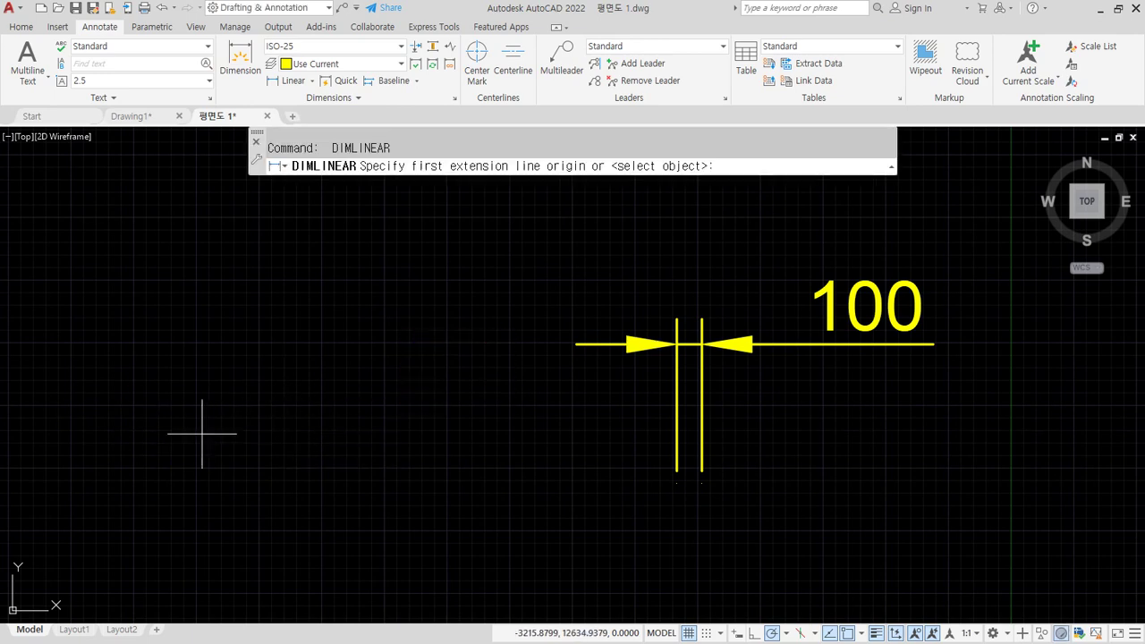
pyautogui.press('space')
pyautogui.click(197, 434)
pyautogui.write('60')
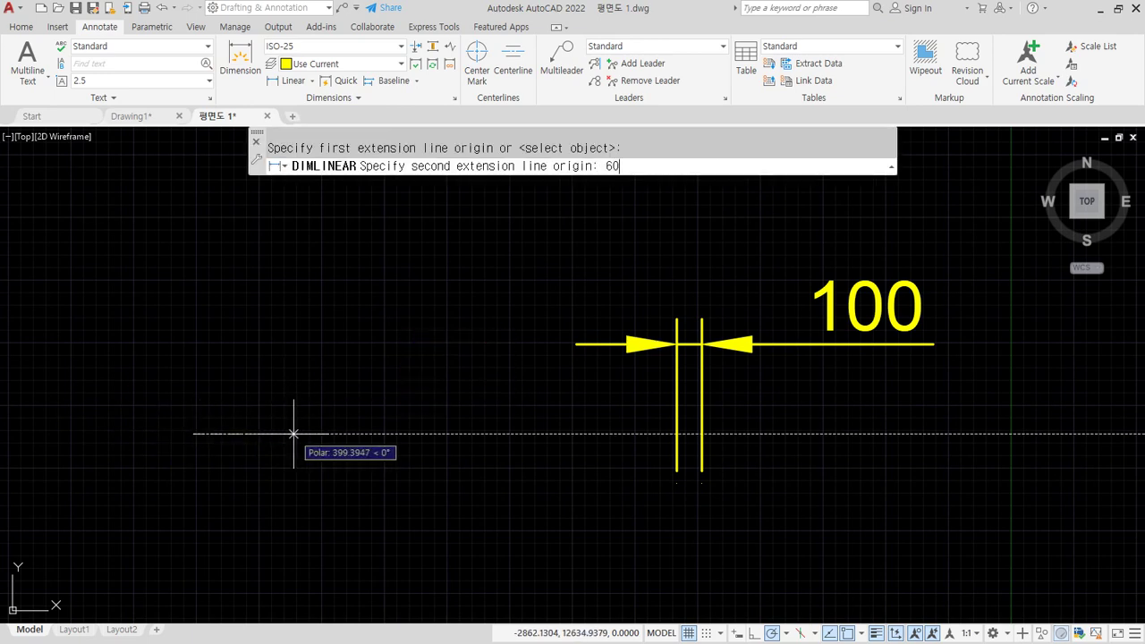
pyautogui.write('0')
pyautogui.press('Return')
pyautogui.press('Escape')
# Step: Place a horizontal linear test dimension spanning 550 units left of the 100 test dimension
pyautogui.press('space')
pyautogui.click(194, 423)
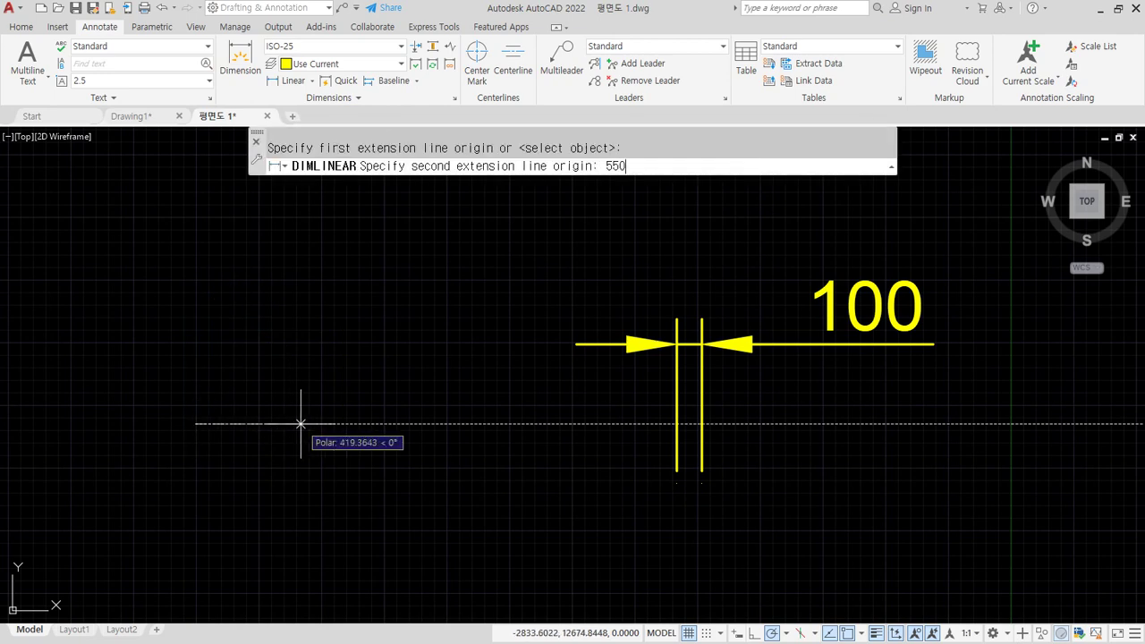
pyautogui.write('550')
pyautogui.press('Return')
pyautogui.click(331, 292)
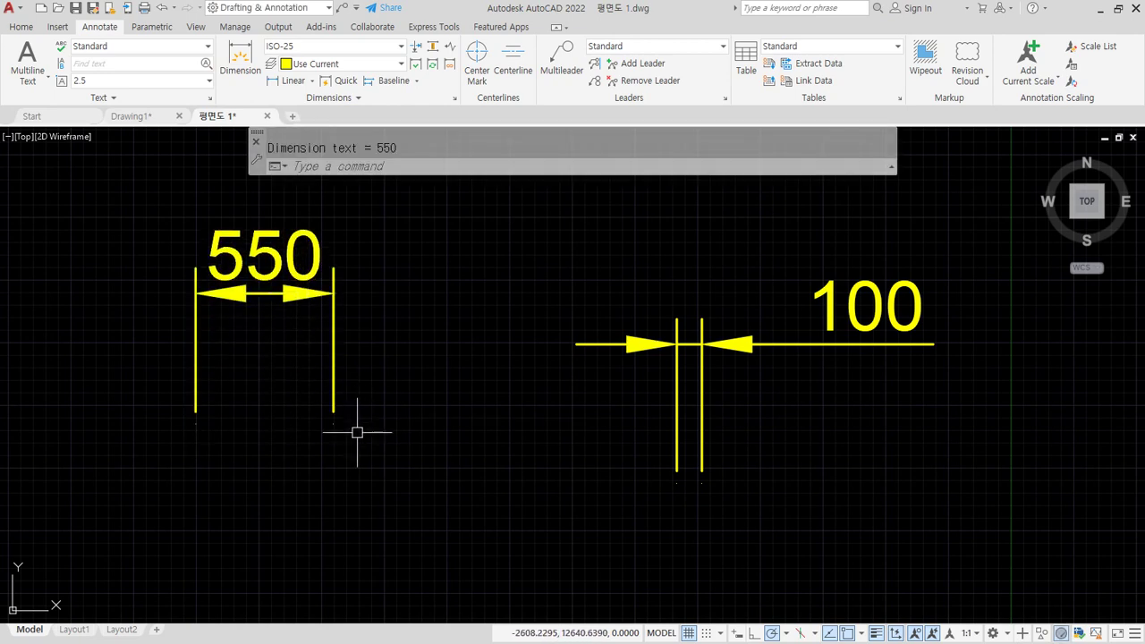
# Step: Preview horizontal linear dimensions spanning 520 and 530 units left of the 550 test dimension, cancelling each before placement
pyautogui.moveTo(175, 426); pyautogui.dragTo(392, 432, button='middle')
pyautogui.press('space')
pyautogui.click(171, 424)
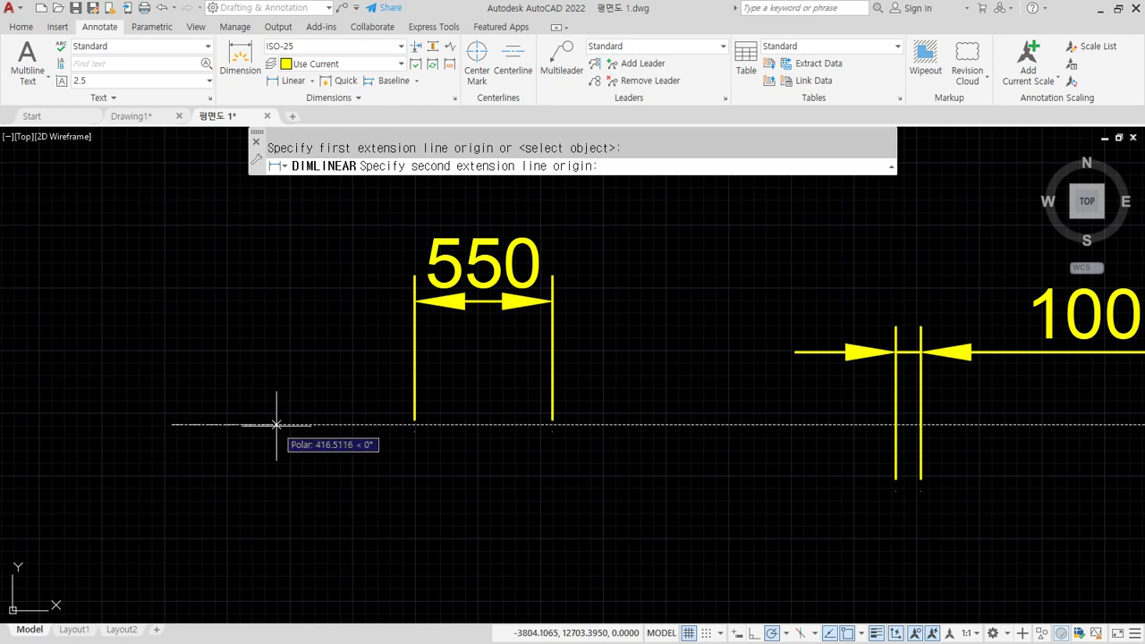
pyautogui.write('520')
pyautogui.press('Return')
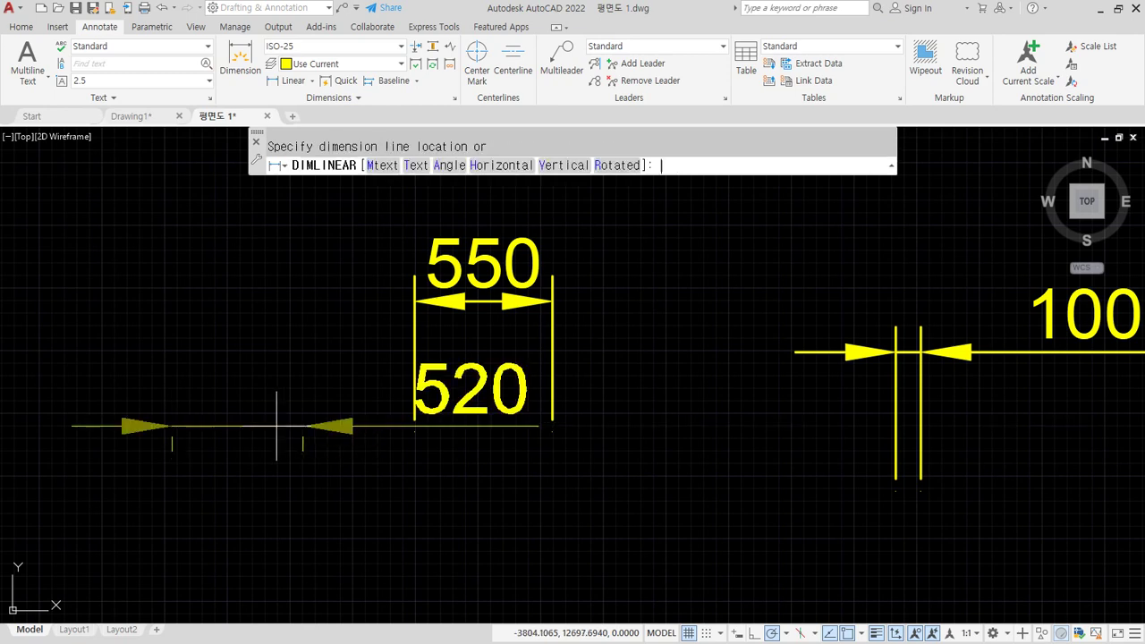
pyautogui.press('Escape')
pyautogui.press('space')
pyautogui.click(219, 420)
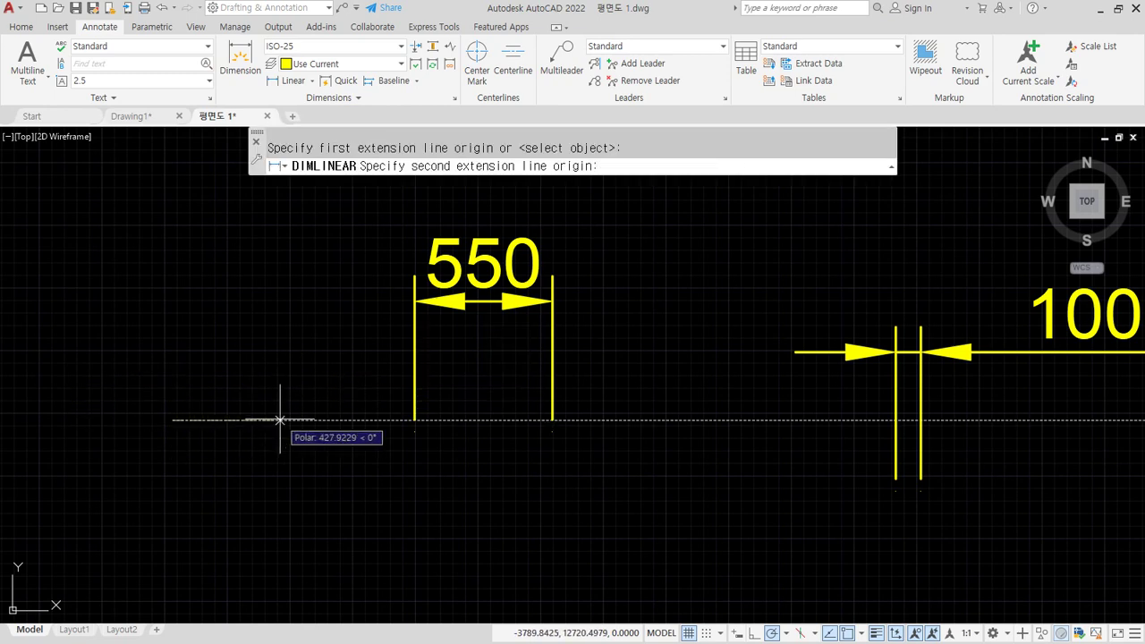
pyautogui.write('530')
pyautogui.press('Return')
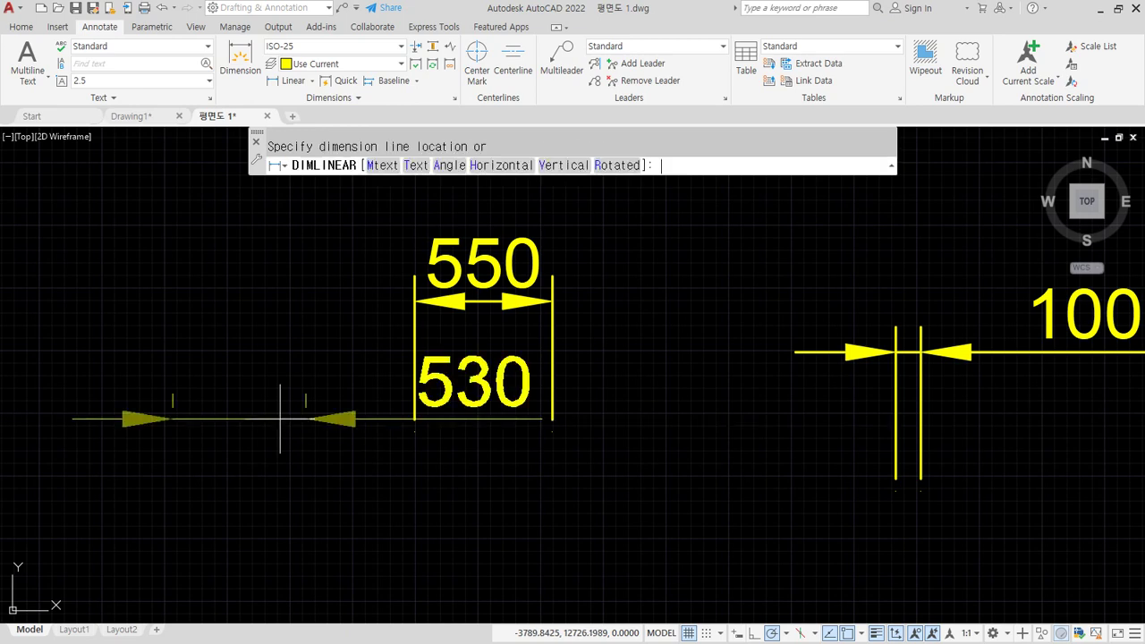
pyautogui.press('Escape')
# Step: Preview horizontal linear dimensions spanning up to 540 units left of the 550 test dimension, cancelling each before placement
pyautogui.press('space')
pyautogui.click(221, 409)
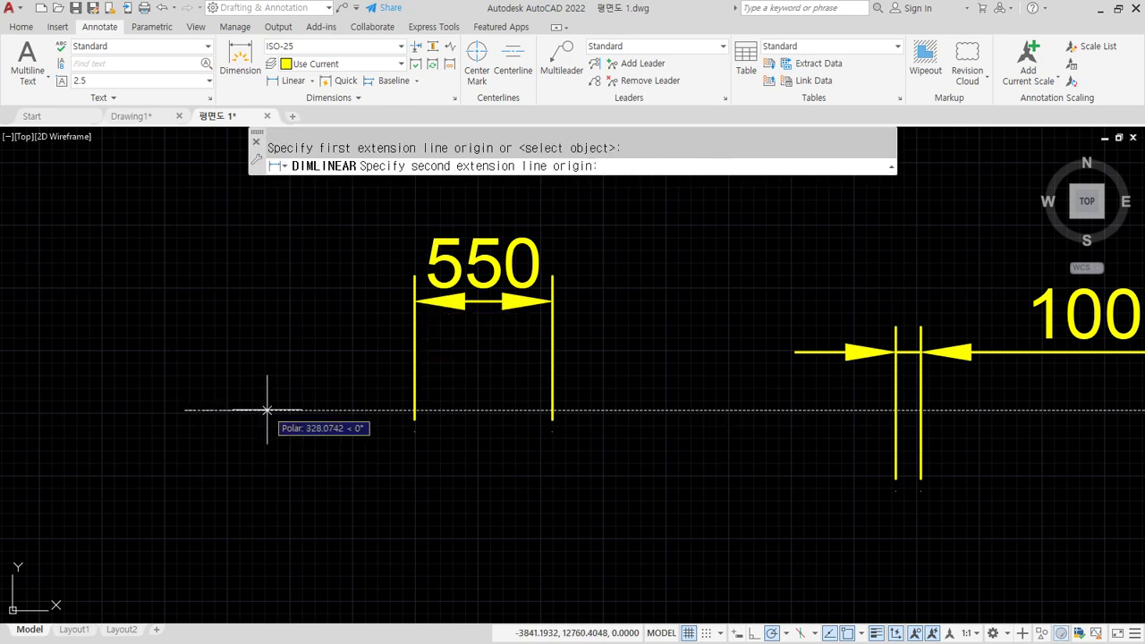
pyautogui.press('Return')
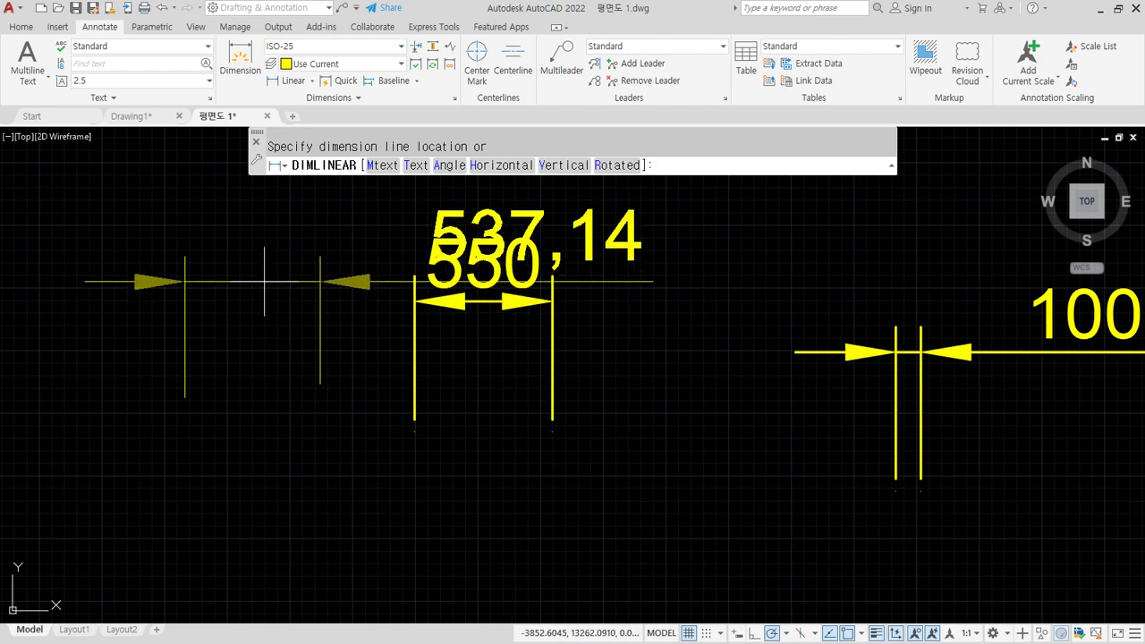
pyautogui.press('Escape')
pyautogui.press('space')
pyautogui.click(111, 368)
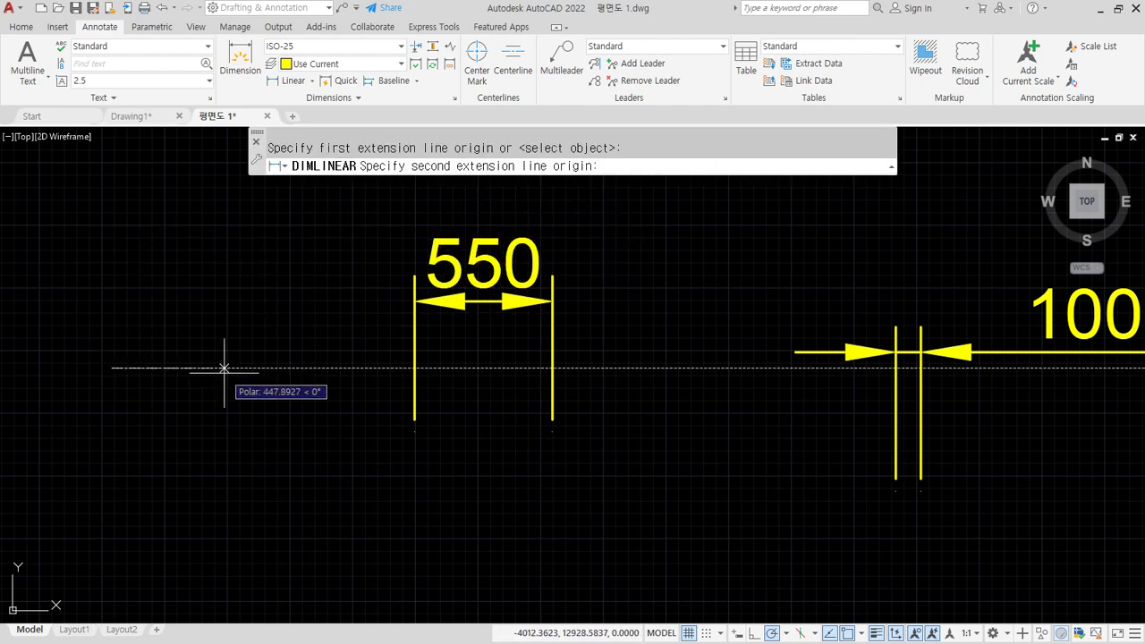
pyautogui.press('Return')
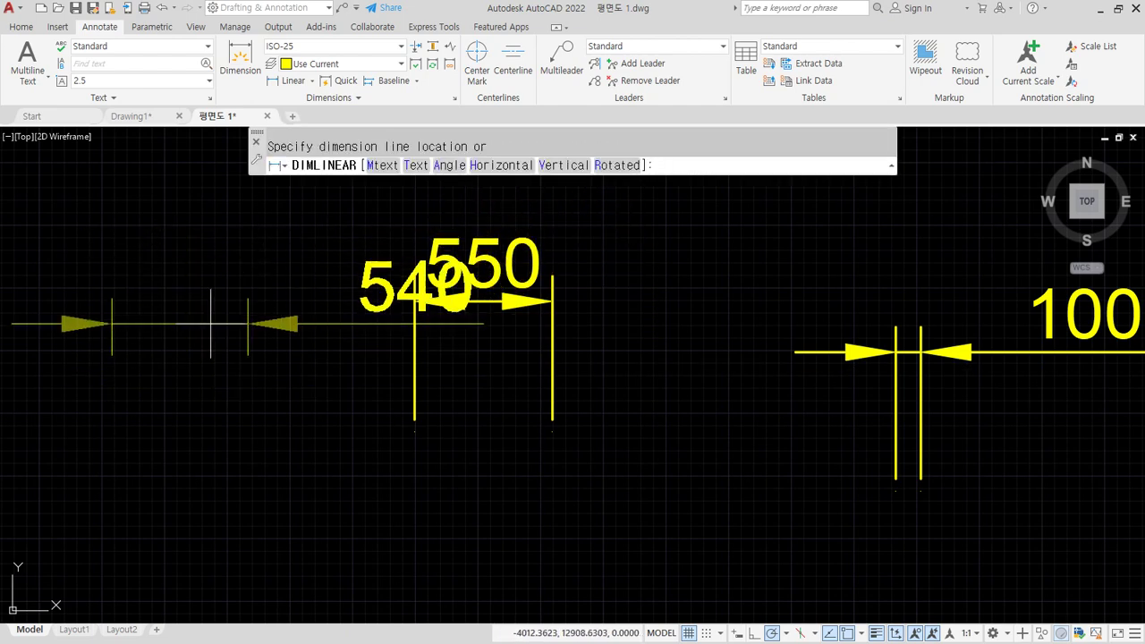
pyautogui.press('Escape')
pyautogui.press('space')
pyautogui.click(125, 410)
pyautogui.press('Escape')
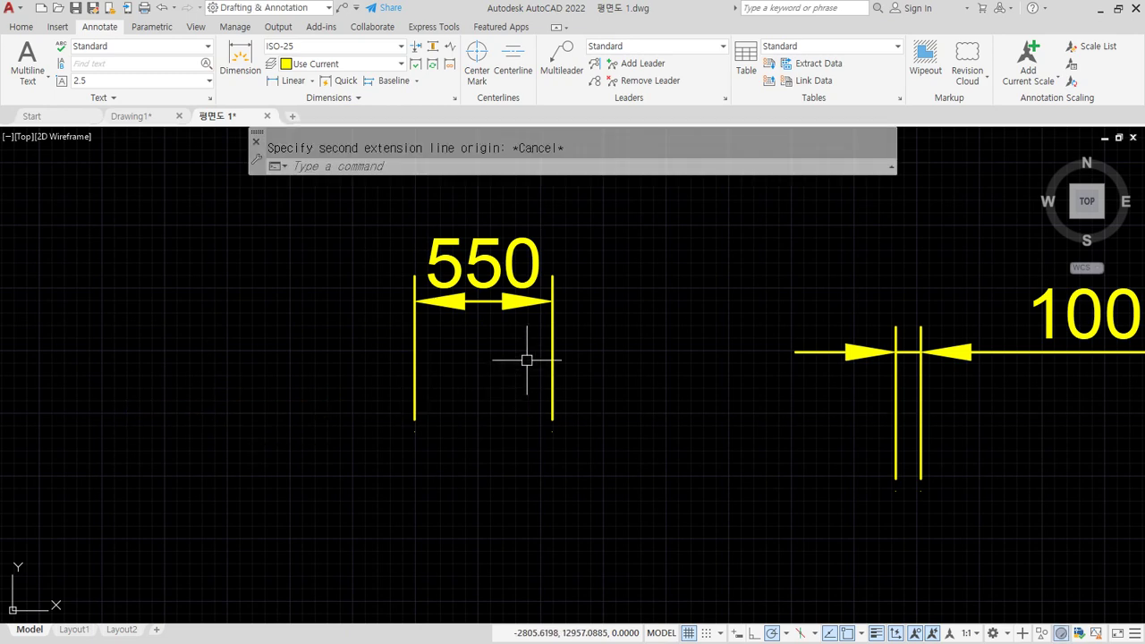
# Step: Compare the arrow and text placement on the 550 and 100 test dimensions
pyautogui.moveTo(569, 351); pyautogui.dragTo(401, 359, button='middle')
pyautogui.moveTo(380, 354)
pyautogui.mouseDown()
pyautogui.moveTo(388, 250)
pyautogui.moveTo(367, 355)
pyautogui.mouseUp()
pyautogui.moveTo(854, 410)
pyautogui.mouseDown()
pyautogui.moveTo(725, 274)
pyautogui.moveTo(873, 413)
pyautogui.mouseUp()
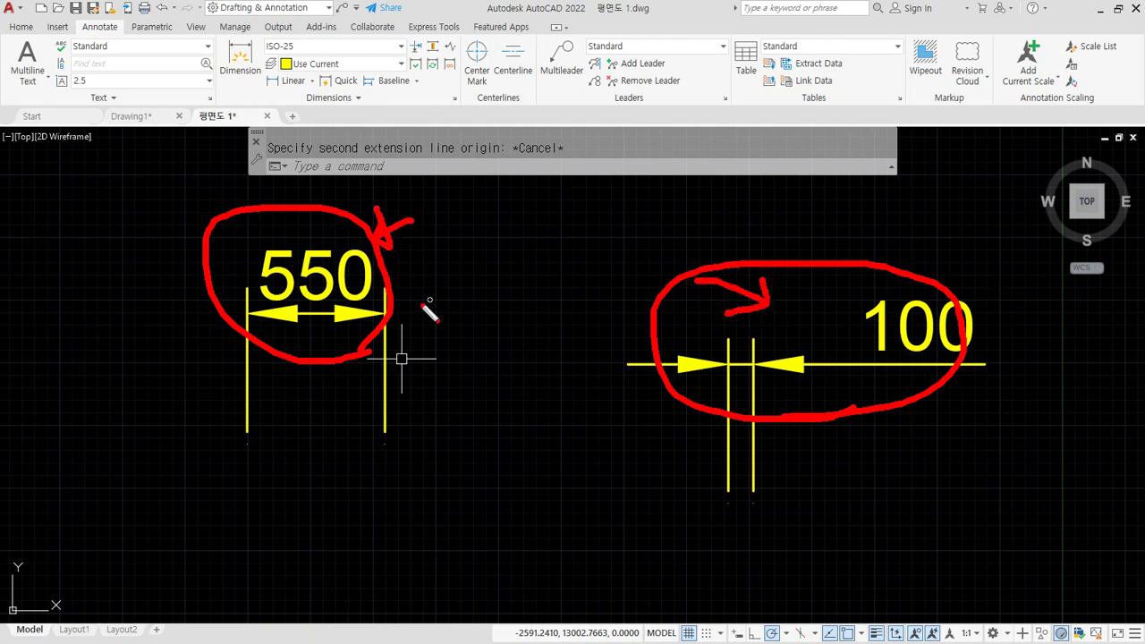
pyautogui.moveTo(781, 426); pyautogui.dragTo(772, 412)
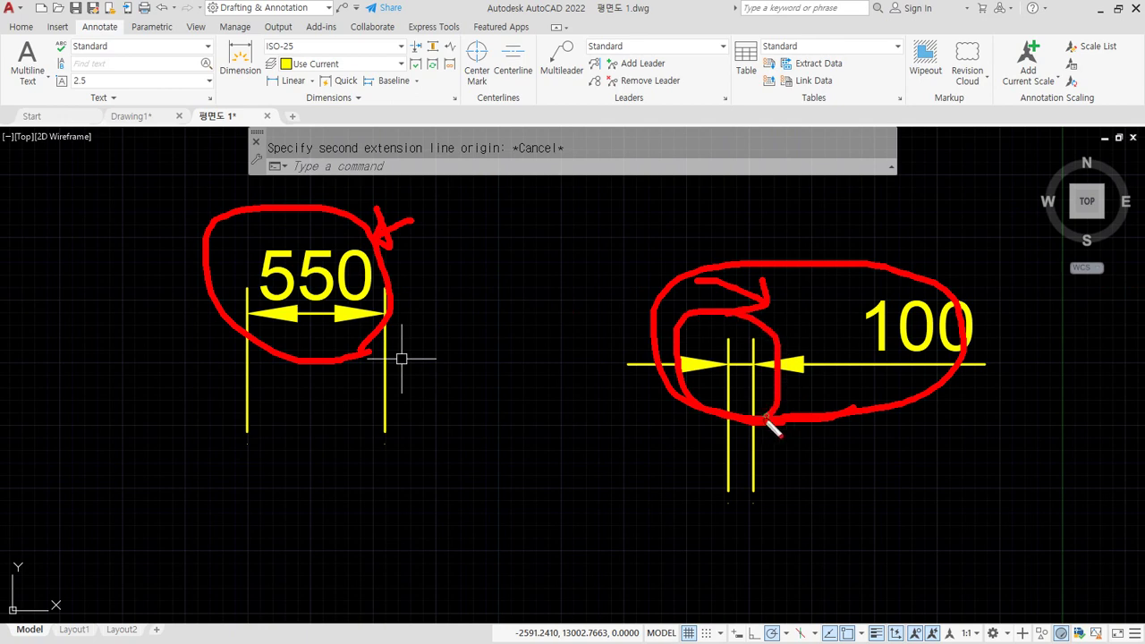
pyautogui.moveTo(959, 389); pyautogui.dragTo(774, 394)
pyautogui.moveTo(333, 490)
pyautogui.mouseDown()
pyautogui.moveTo(434, 360)
pyautogui.moveTo(279, 435)
pyautogui.mouseUp()
pyautogui.press('Escape')
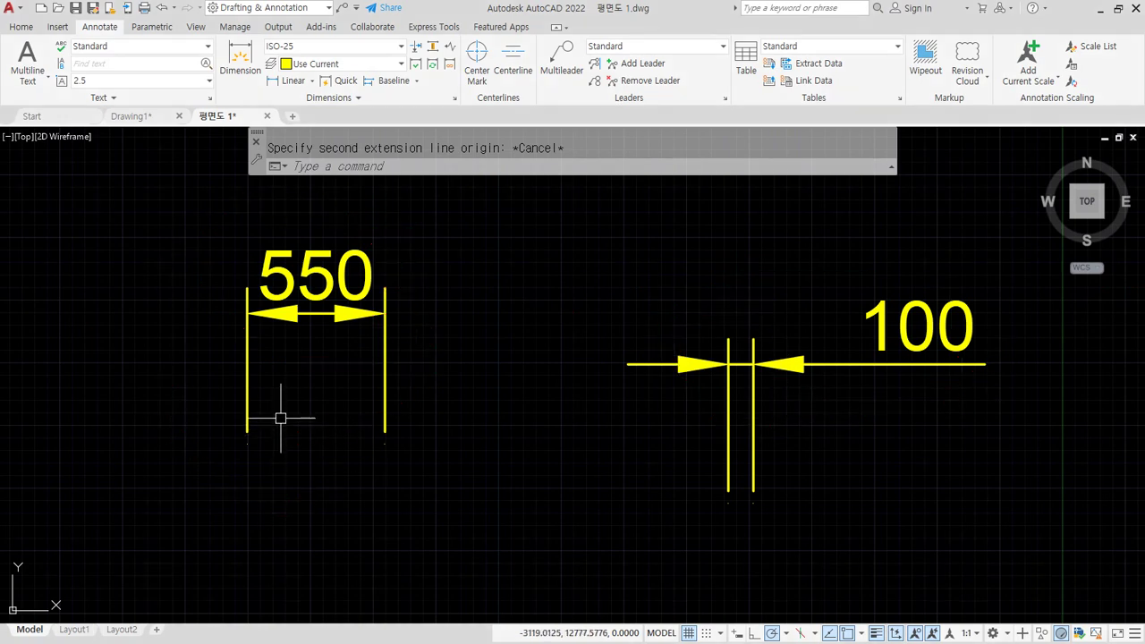
# Step: Set the ISO-25 dimension style's fit option to Both text and arrows and close the style manager
pyautogui.press('Escape')
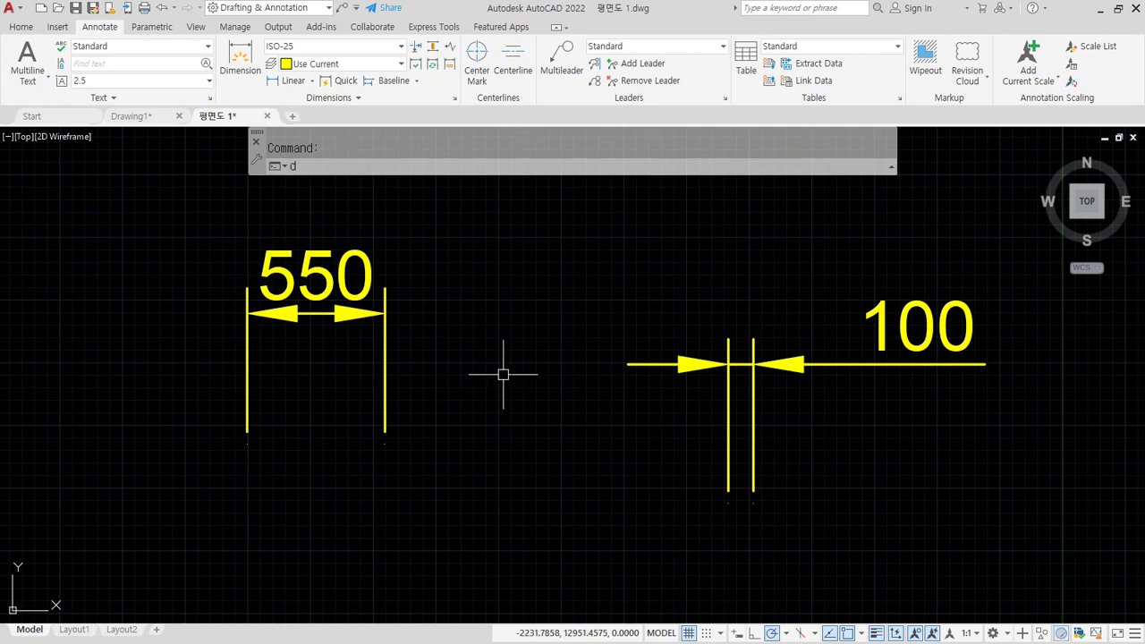
pyautogui.press('Return')
pyautogui.click(727, 297)
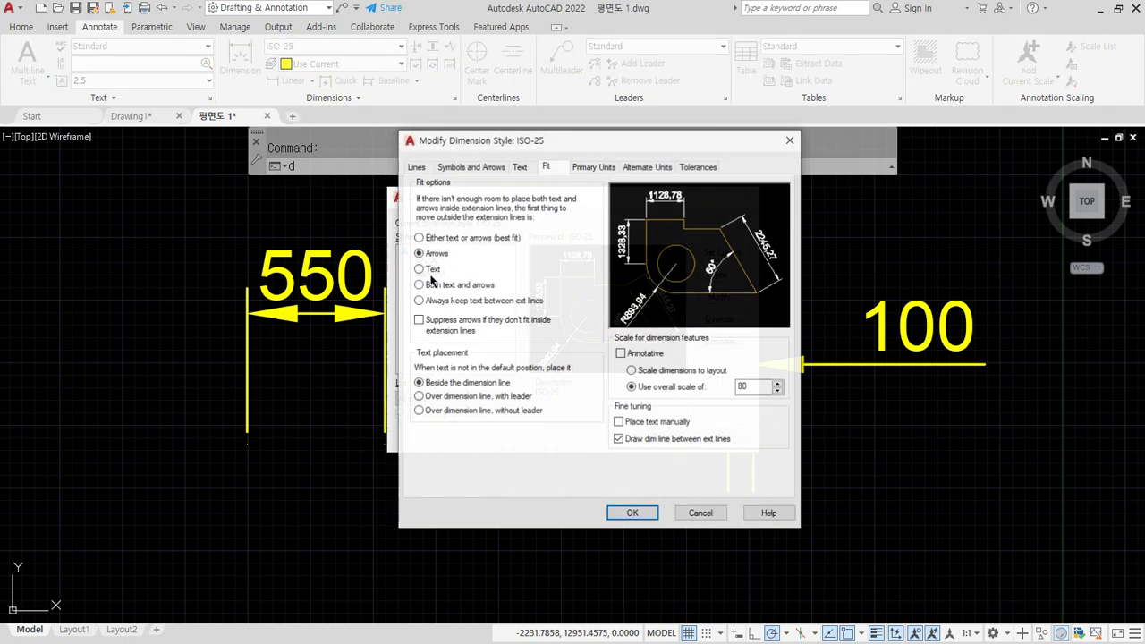
pyautogui.click(435, 270)
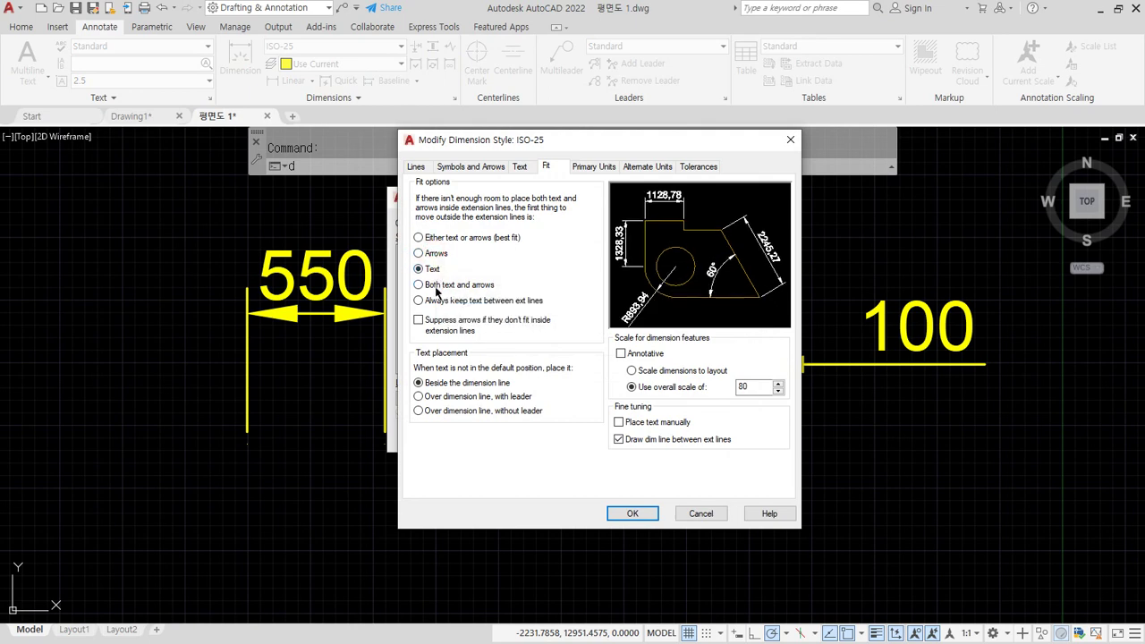
pyautogui.click(436, 287)
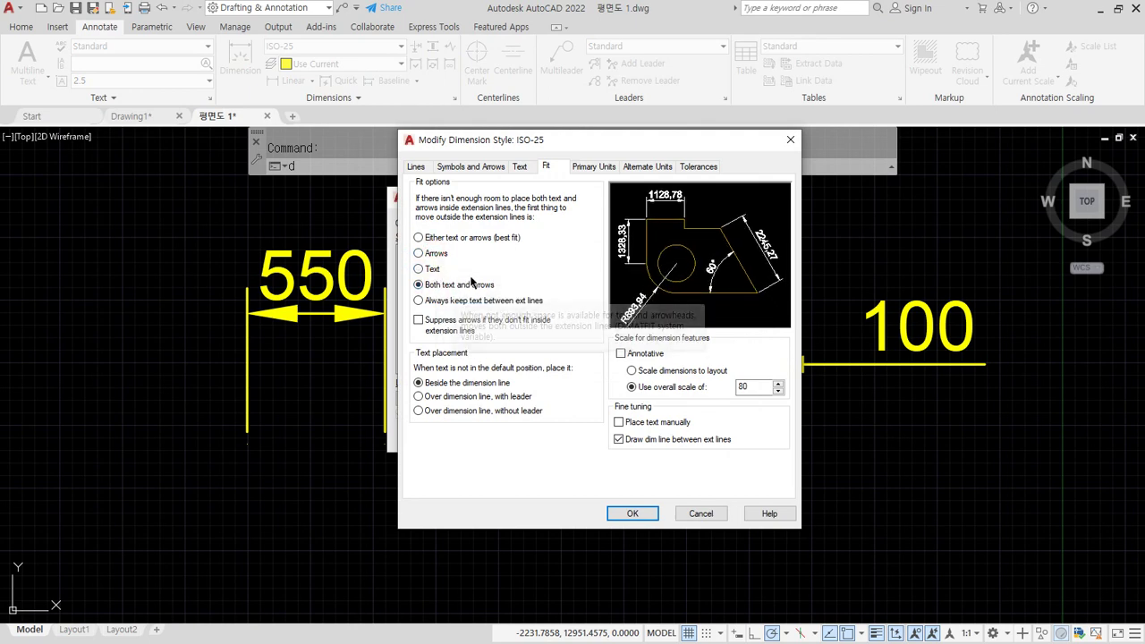
pyautogui.click(629, 514)
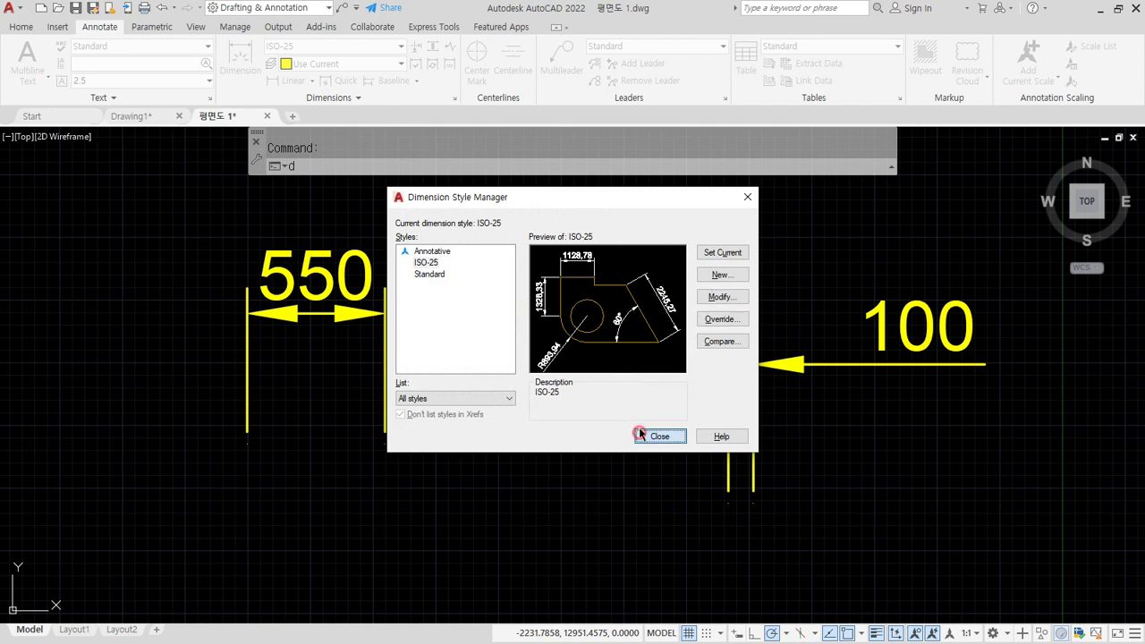
pyautogui.click(641, 435)
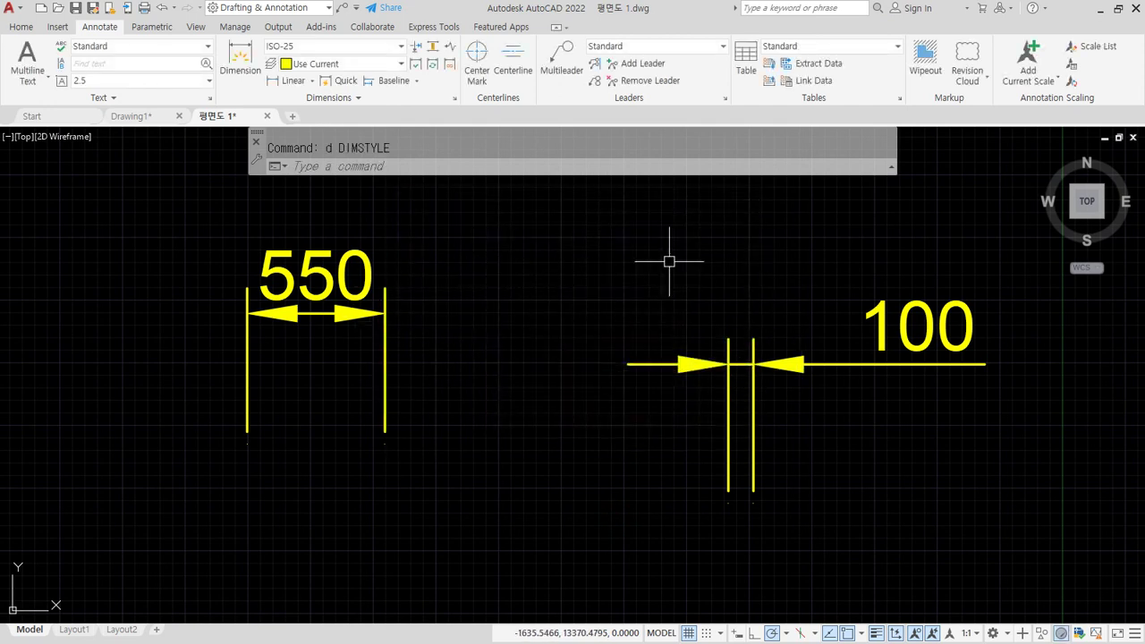
pyautogui.scroll(-2, 680, 238)
pyautogui.moveTo(680, 237)
pyautogui.mouseDown(button='middle')
pyautogui.moveTo(468, 307)
pyautogui.moveTo(397, 307)
pyautogui.mouseUp(button='middle')
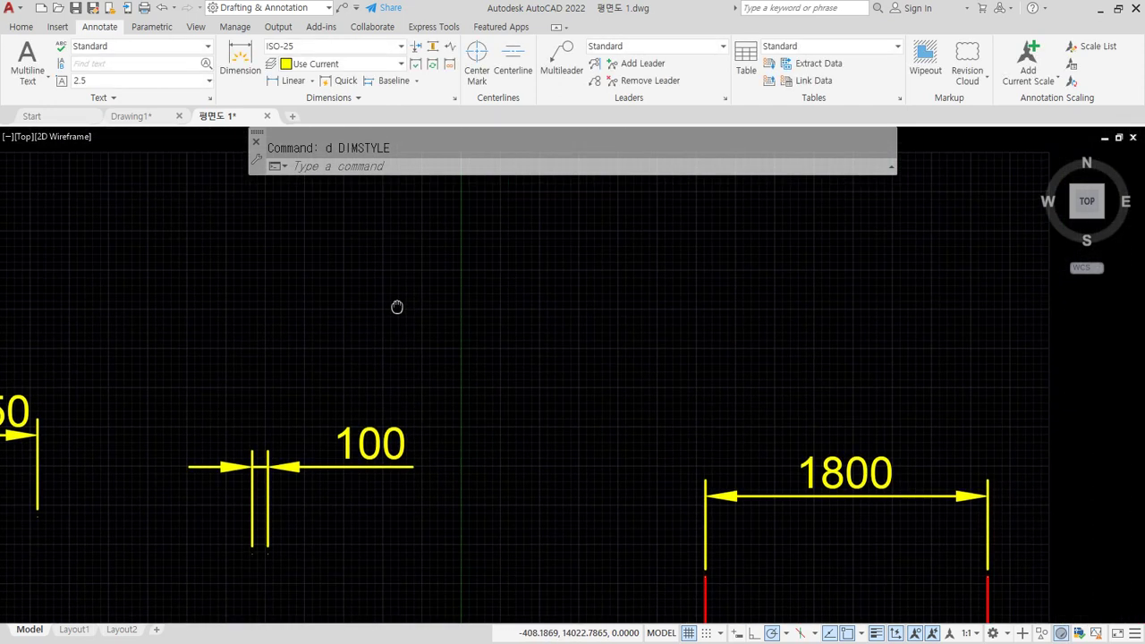
pyautogui.press('Escape')
pyautogui.write('c')
pyautogui.press('Return')
pyautogui.click(494, 311)
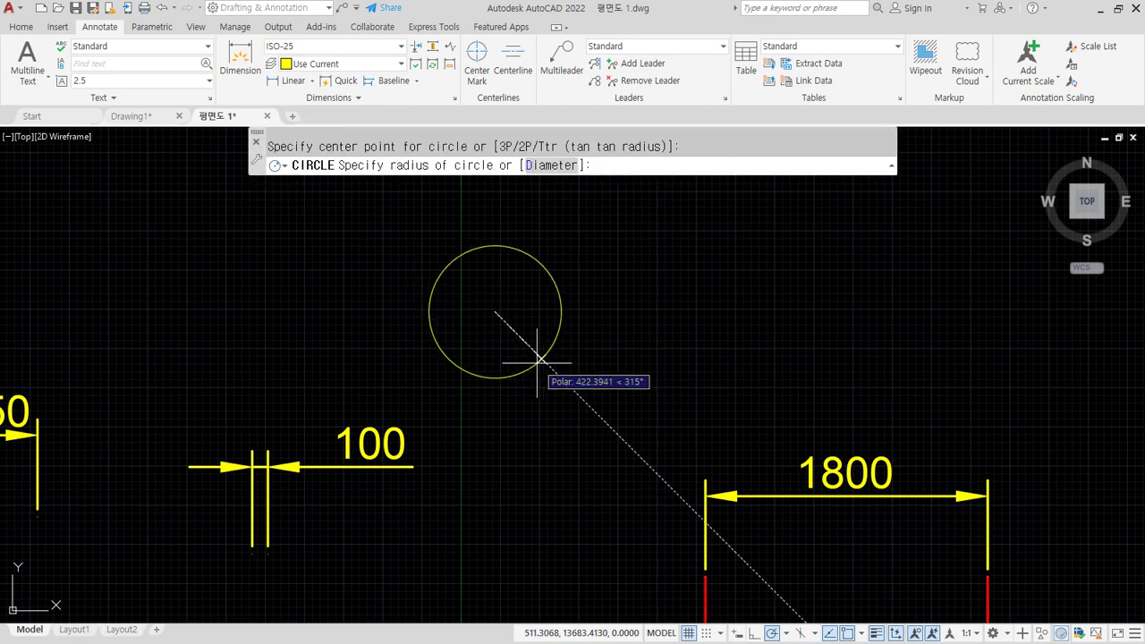
pyautogui.press('Escape')
pyautogui.press('Escape')
# Step: In Drawing1, draw a circle of radius 30 in the empty area above the row of squares
pyautogui.click(134, 116)
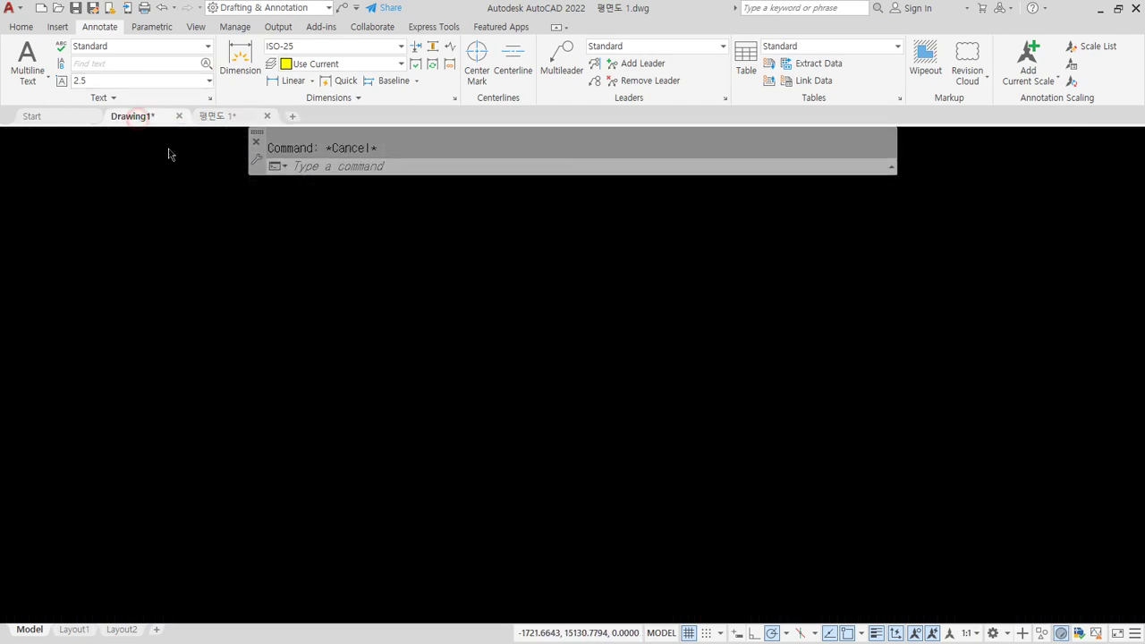
pyautogui.moveTo(333, 293); pyautogui.dragTo(340, 370, button='middle')
pyautogui.write('c')
pyautogui.press('Return')
pyautogui.click(299, 312)
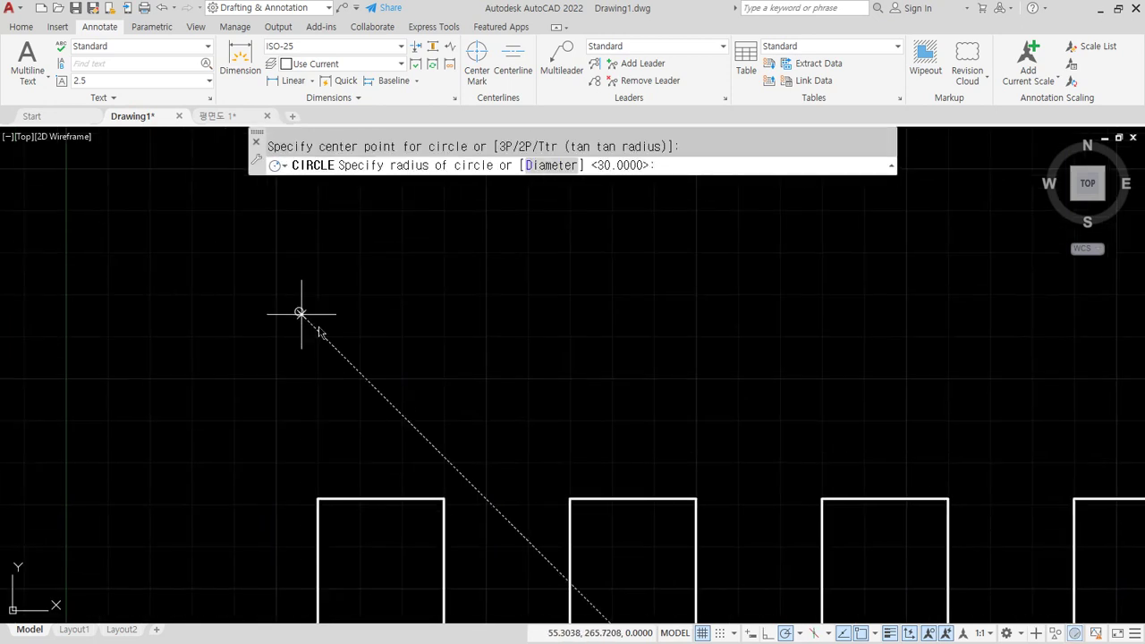
pyautogui.write('30')
pyautogui.press('Return')
pyautogui.moveTo(361, 329); pyautogui.dragTo(449, 384, button='middle')
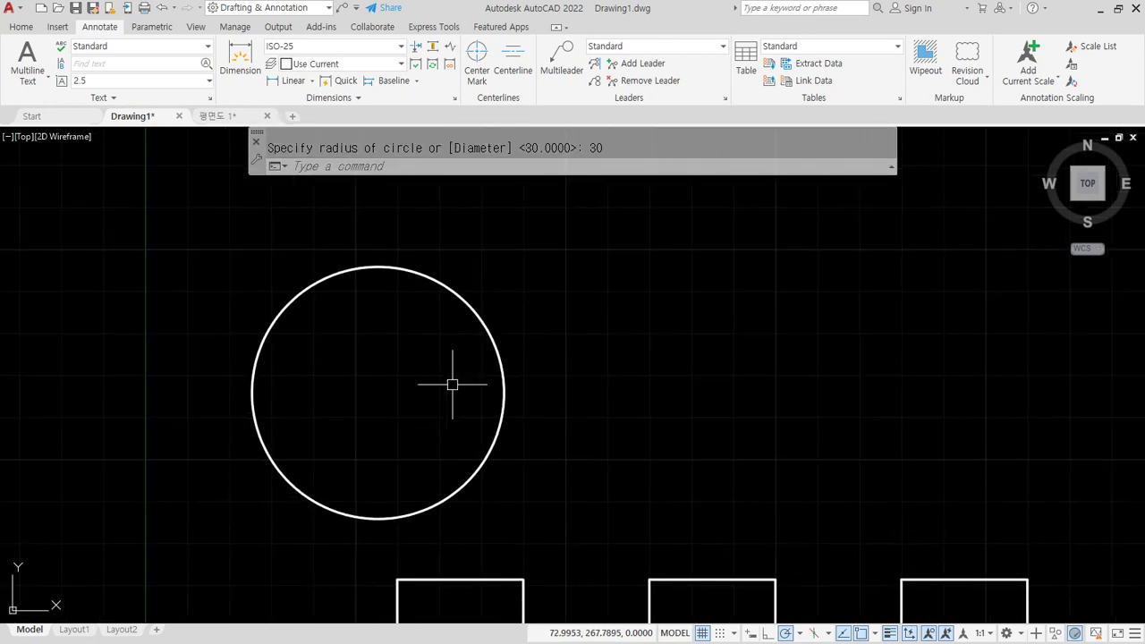
pyautogui.click(312, 81)
pyautogui.click(304, 222)
pyautogui.click(405, 273)
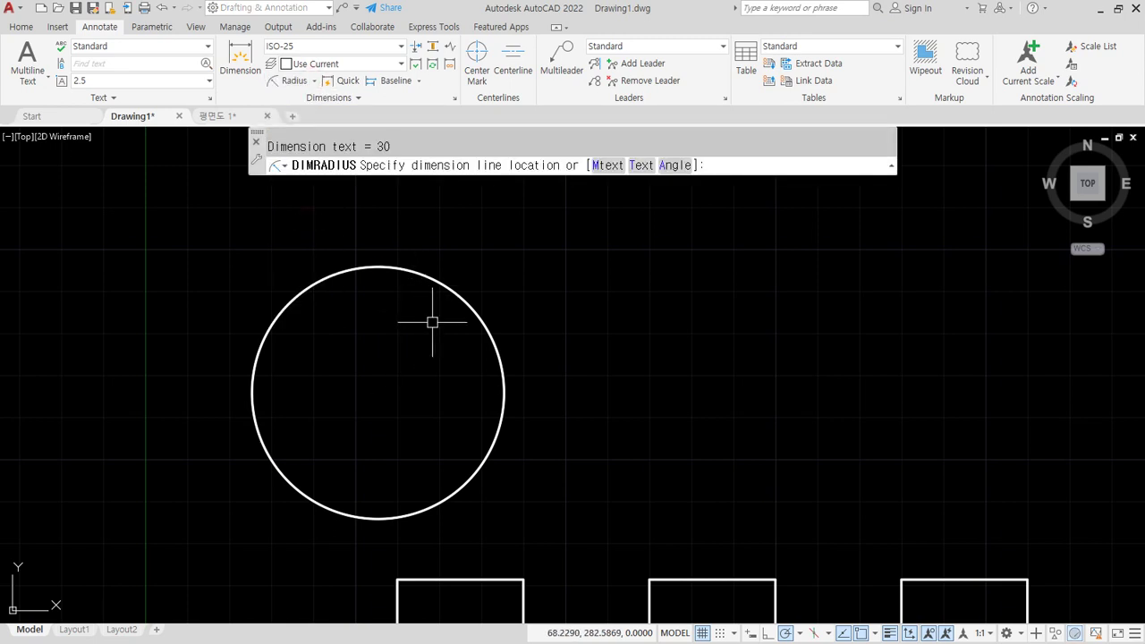
pyautogui.press('Escape')
# Step: Set Drawing1's ISO-25 dimension style fit option to Either text or arrows (best fit)
pyautogui.write('d')
pyautogui.press('Return')
pyautogui.press('Return')
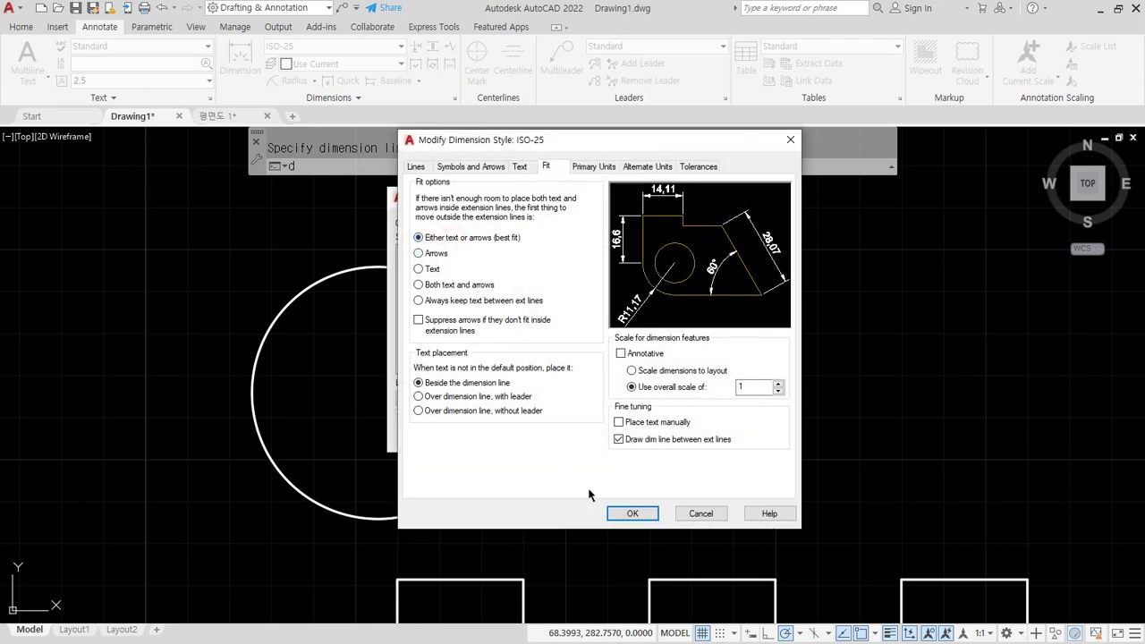
pyautogui.click(642, 515)
pyautogui.click(659, 438)
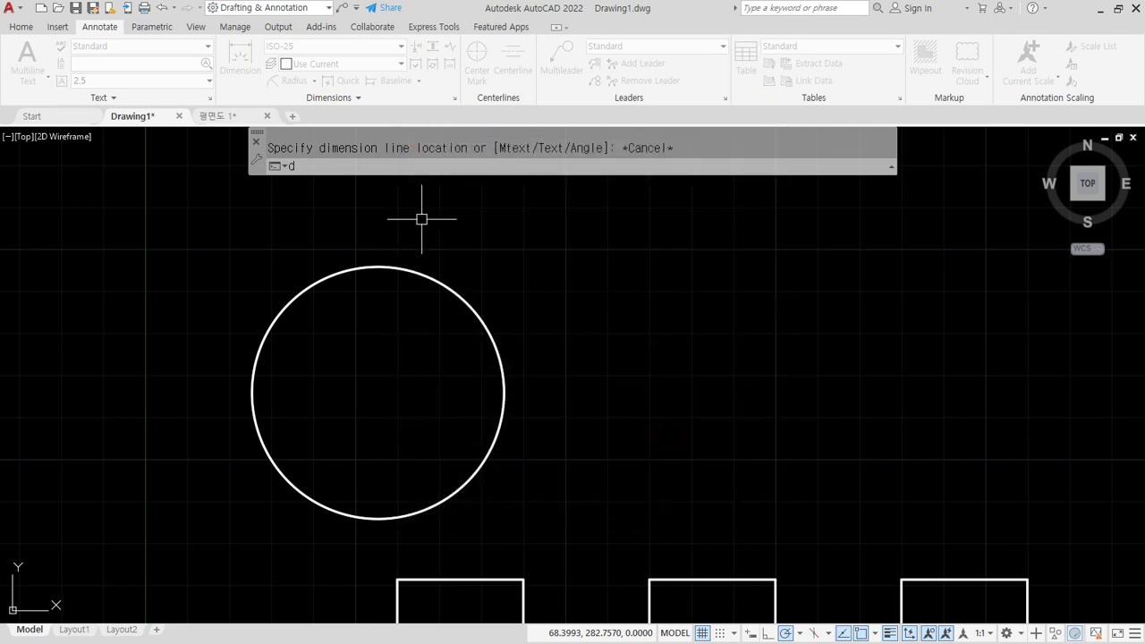
# Step: Add a radius dimension to the circle, with its text inside the upper-right part of the circle
pyautogui.click(288, 81)
pyautogui.click(464, 306)
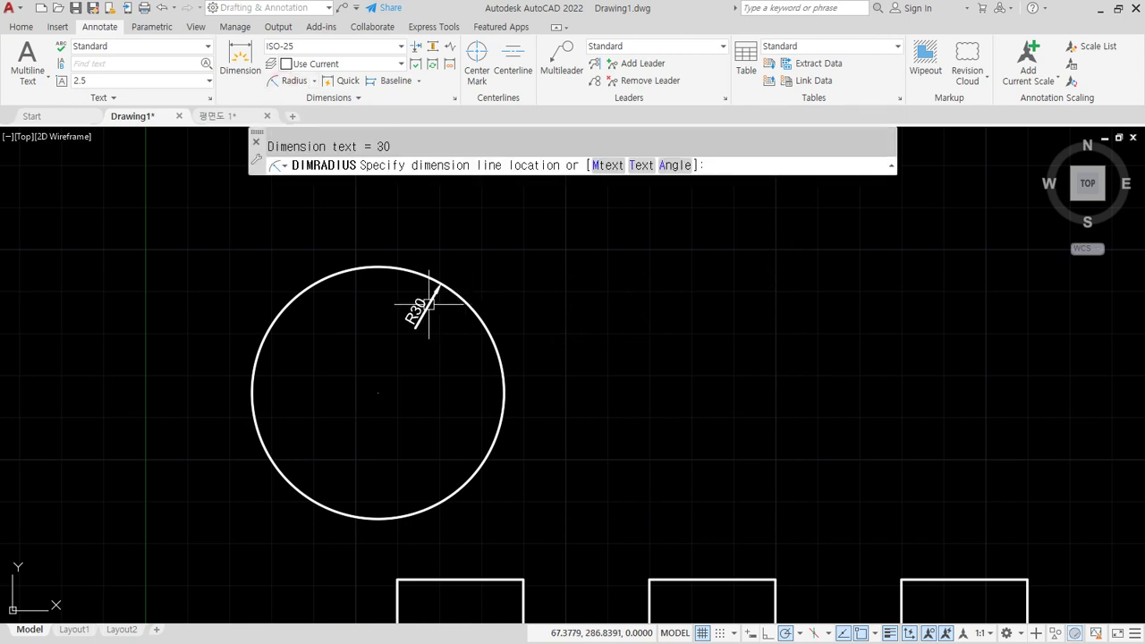
pyautogui.click(429, 304)
pyautogui.scroll(4, 430, 304)
pyautogui.moveTo(414, 459); pyautogui.dragTo(429, 439, button='middle')
pyautogui.moveTo(463, 399)
pyautogui.mouseDown()
pyautogui.moveTo(431, 224)
pyautogui.moveTo(474, 378)
pyautogui.mouseUp()
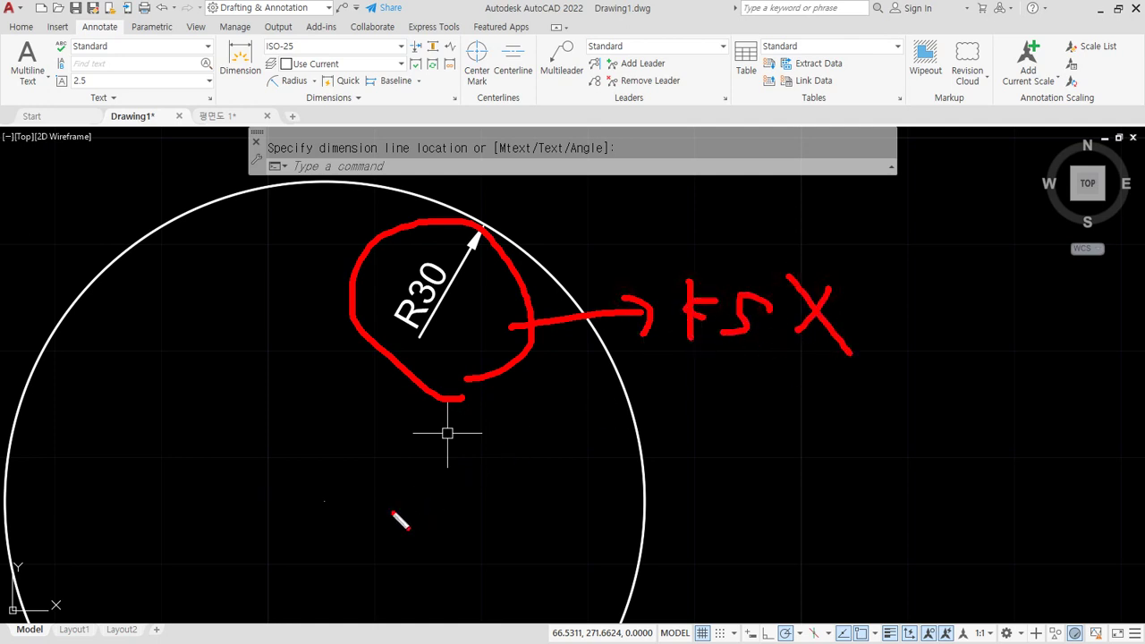
pyautogui.press('Escape')
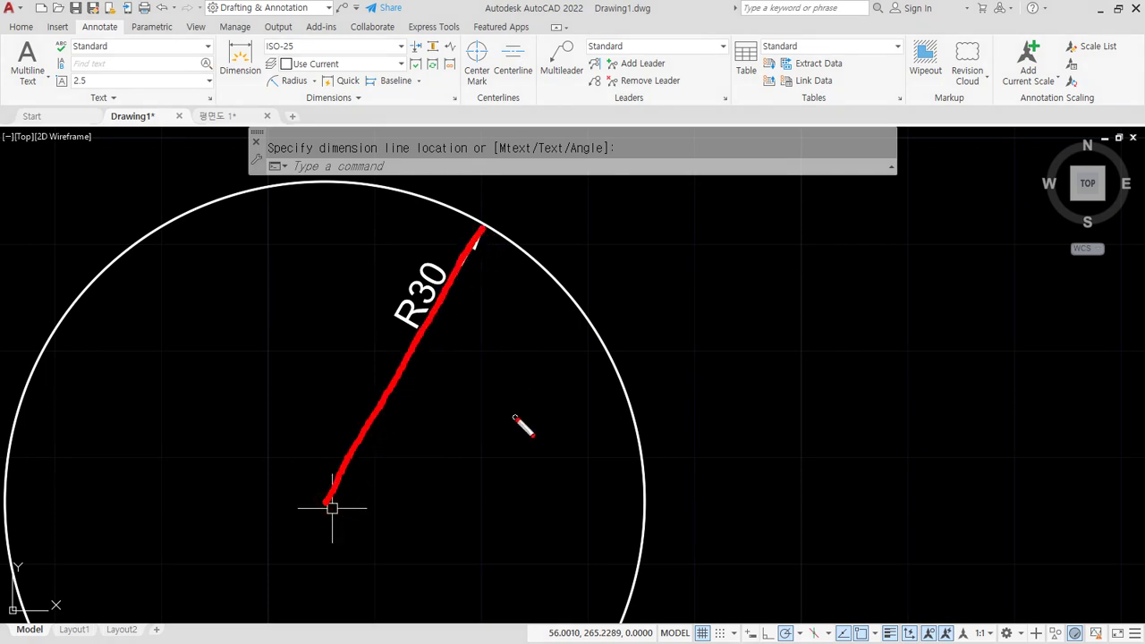
pyautogui.press('Escape')
# Step: Draw a second circle of radius 30 to the right of the radius-dimensioned circle
pyautogui.scroll(-2, 575, 426)
pyautogui.moveTo(605, 433); pyautogui.dragTo(539, 349, button='middle')
pyautogui.write('c')
pyautogui.press('space')
pyautogui.click(866, 424)
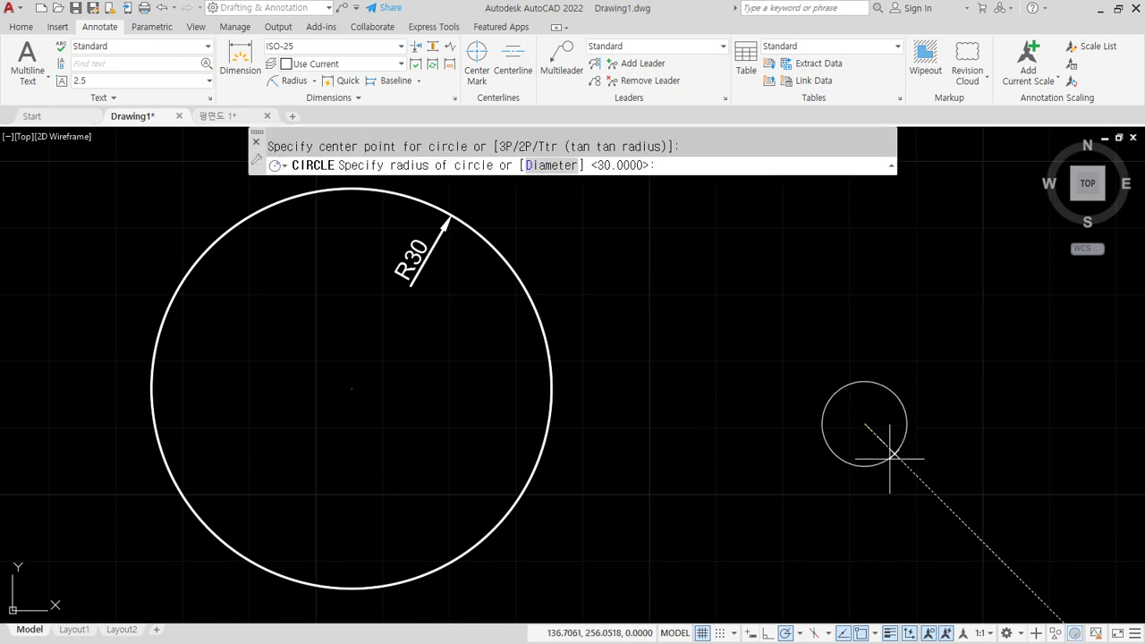
pyautogui.press('Return')
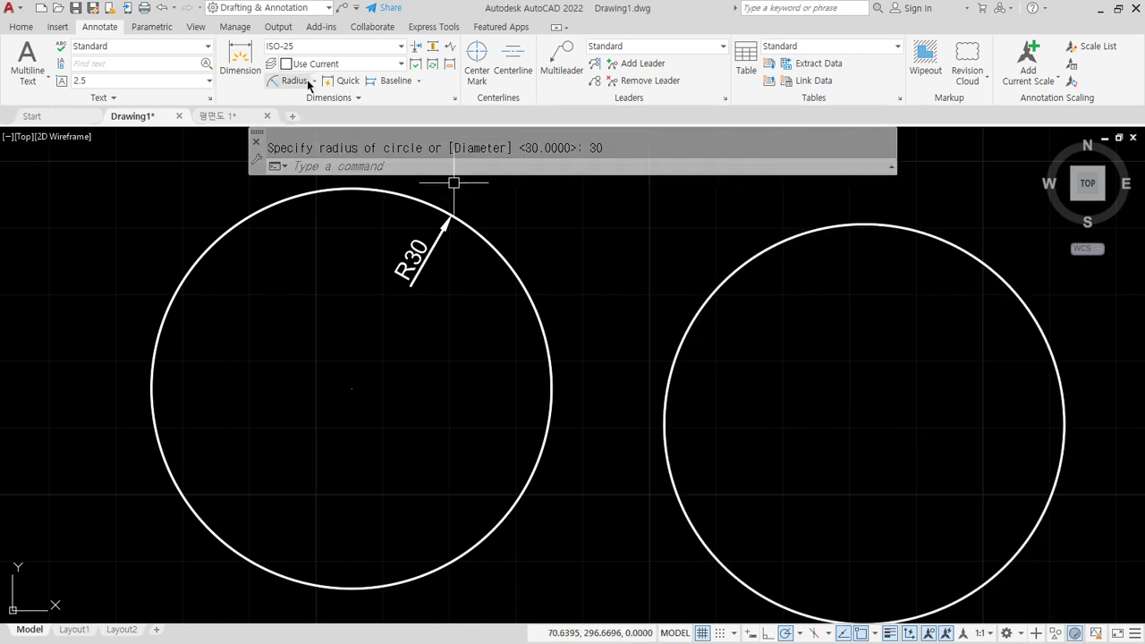
# Step: Add a diameter dimension to the second circle, with its text inside the circle's upper-right part
pyautogui.click(314, 80)
pyautogui.click(304, 251)
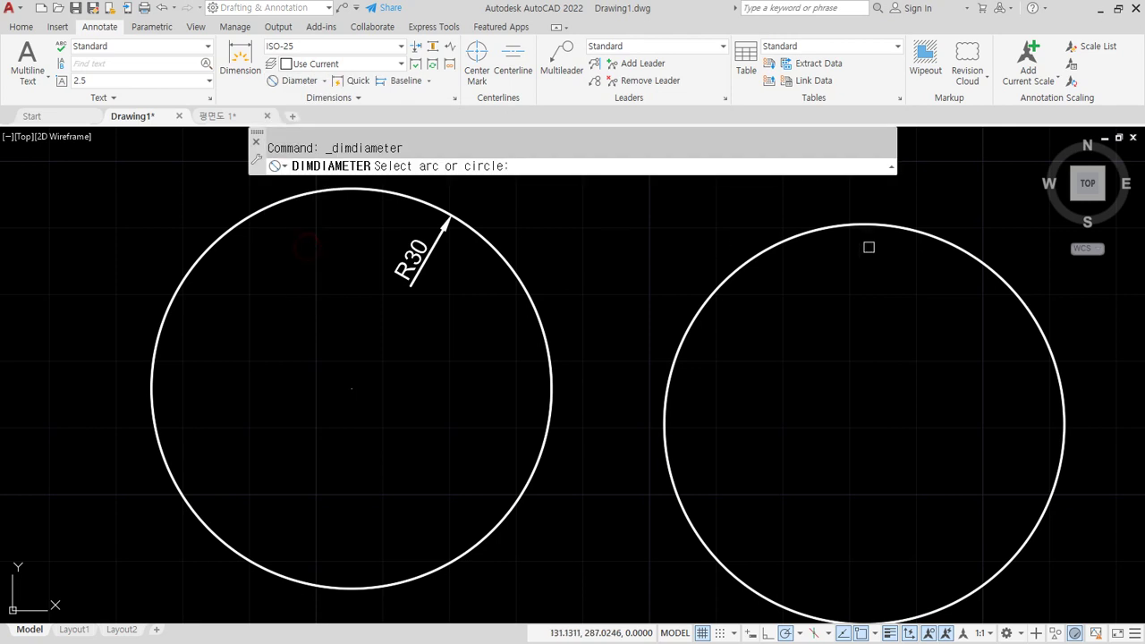
pyautogui.click(975, 261)
pyautogui.click(963, 281)
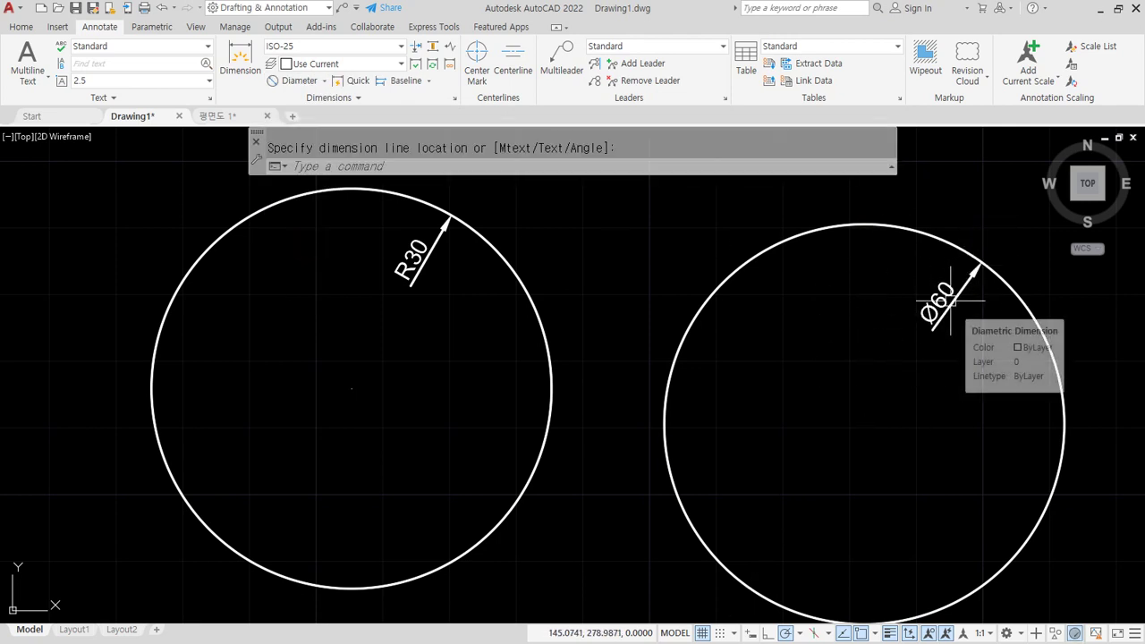
# Step: Set Drawing1's ISO-25 dimension style fit option to Arrows and select the second circle's diameter dimension
pyautogui.press('Return')
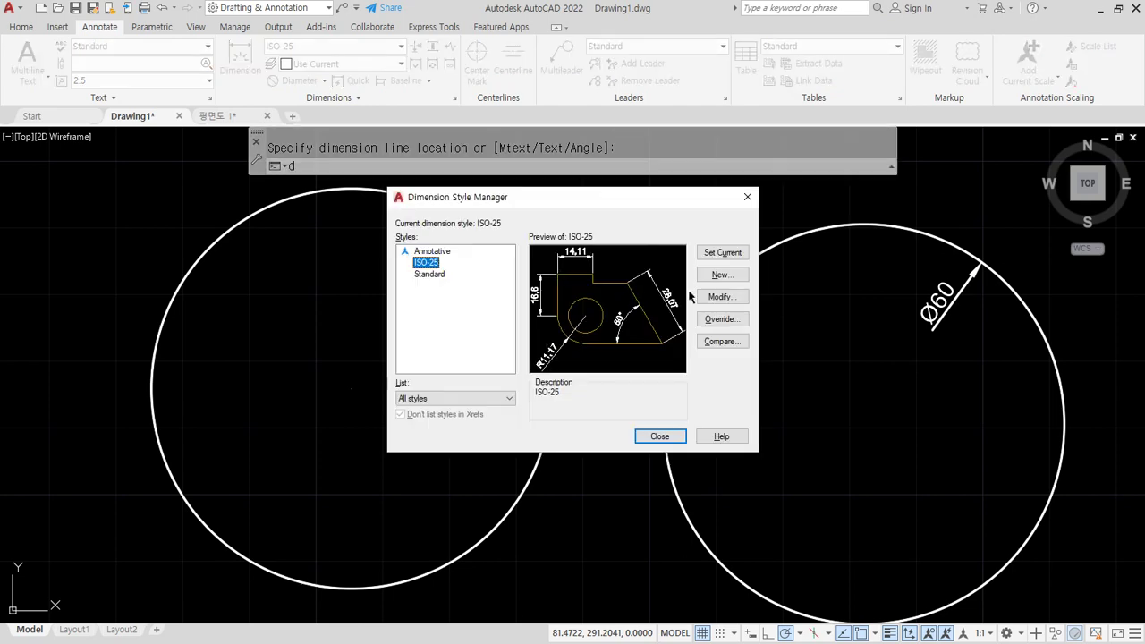
pyautogui.press('Return')
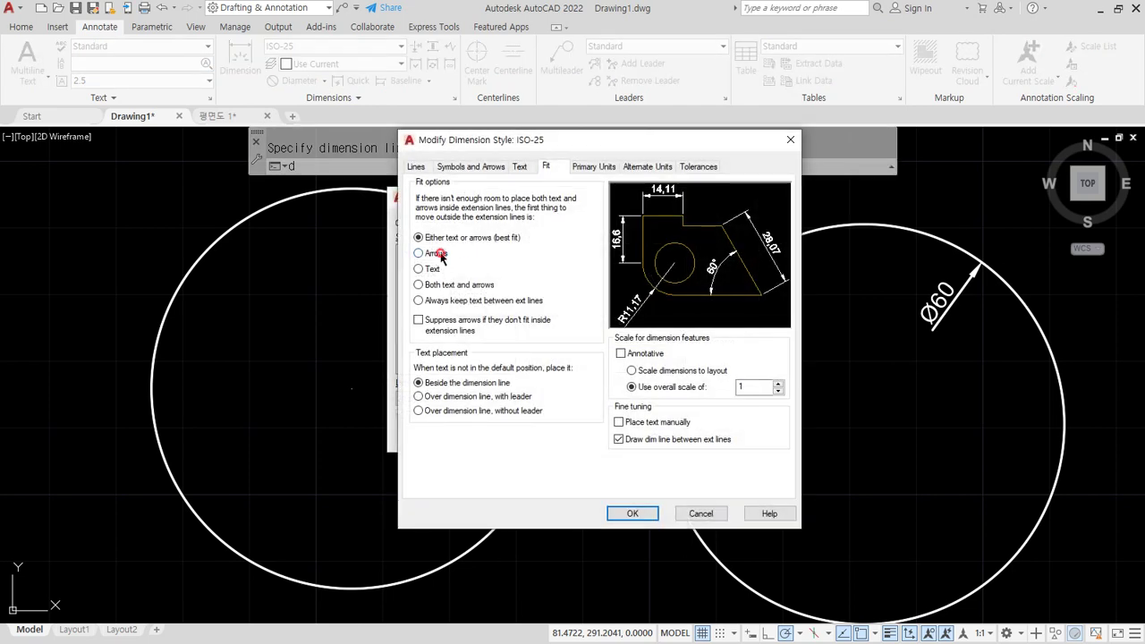
pyautogui.click(440, 271)
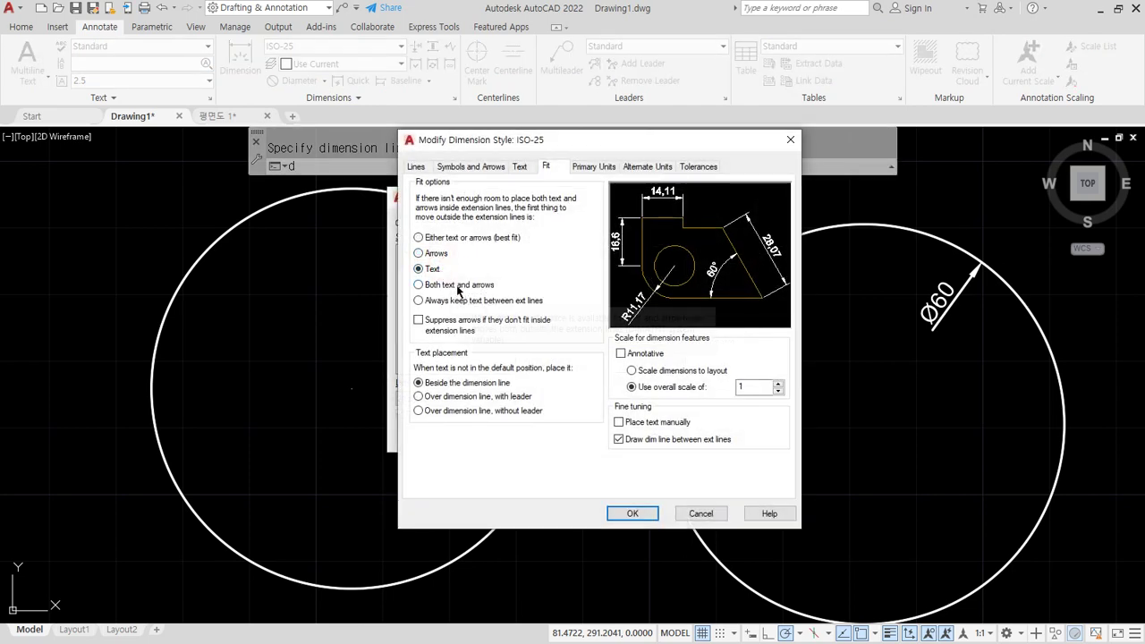
pyautogui.click(457, 286)
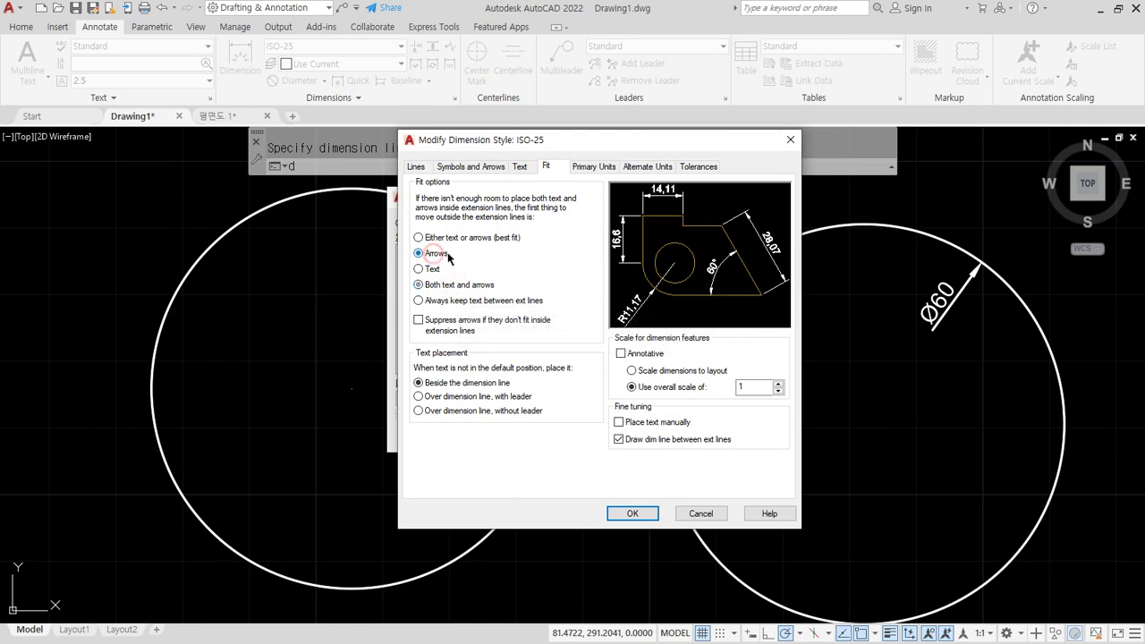
pyautogui.click(628, 515)
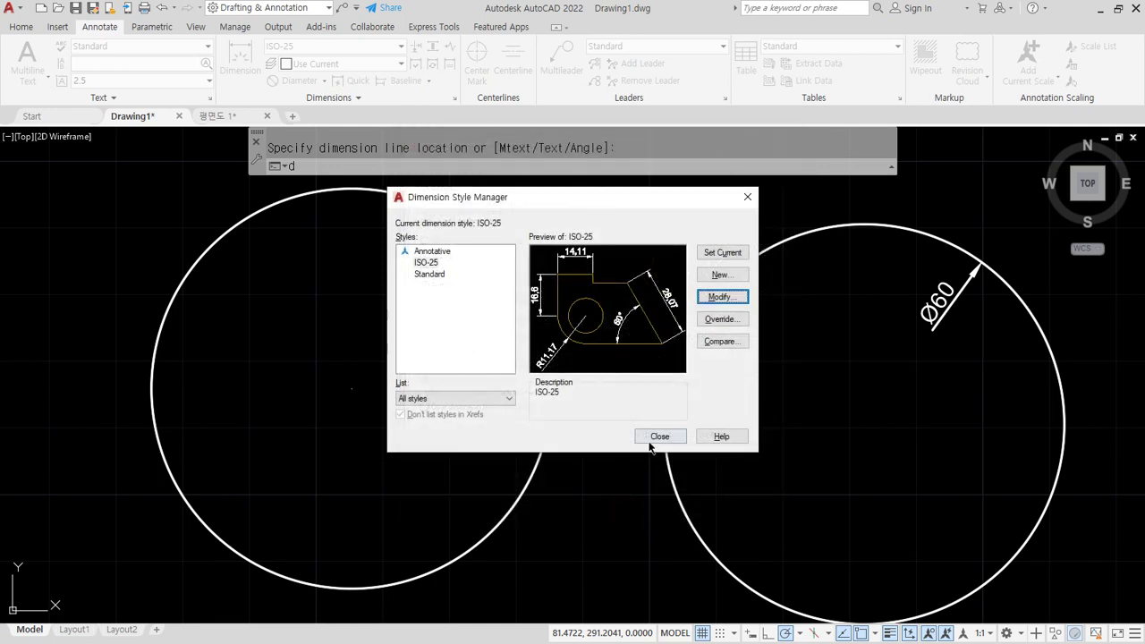
pyautogui.click(662, 431)
pyautogui.click(906, 434)
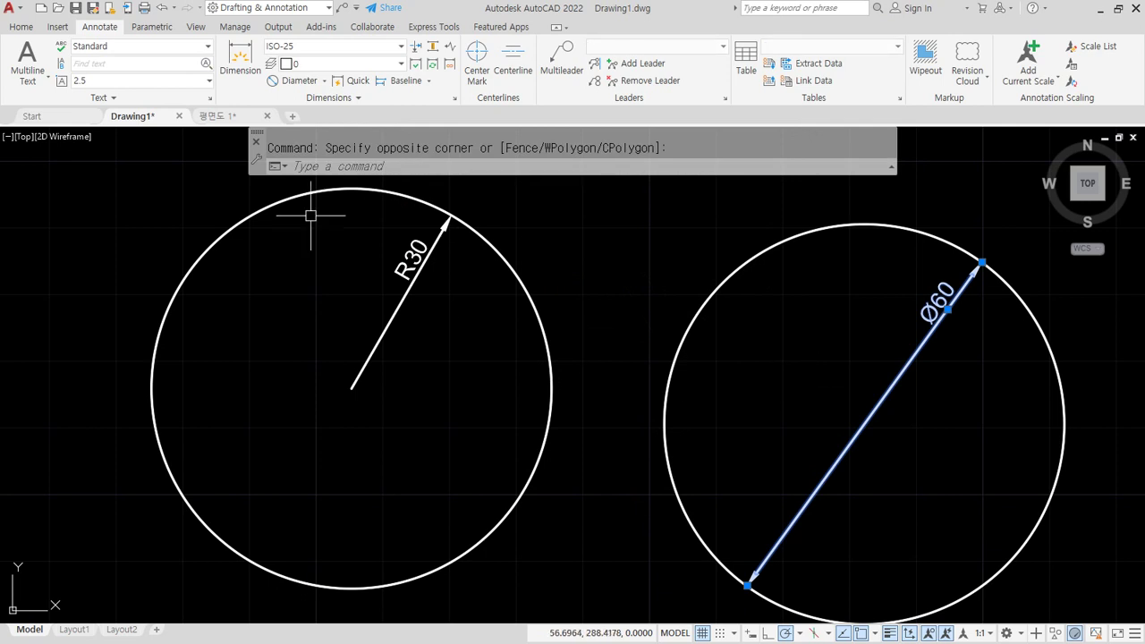
# Step: Erase the second circle's diameter dimension and add a new one to that circle, placed inside along its upper-right to lower-left diagonal
pyautogui.click(455, 276)
pyautogui.write('e')
pyautogui.press('Return')
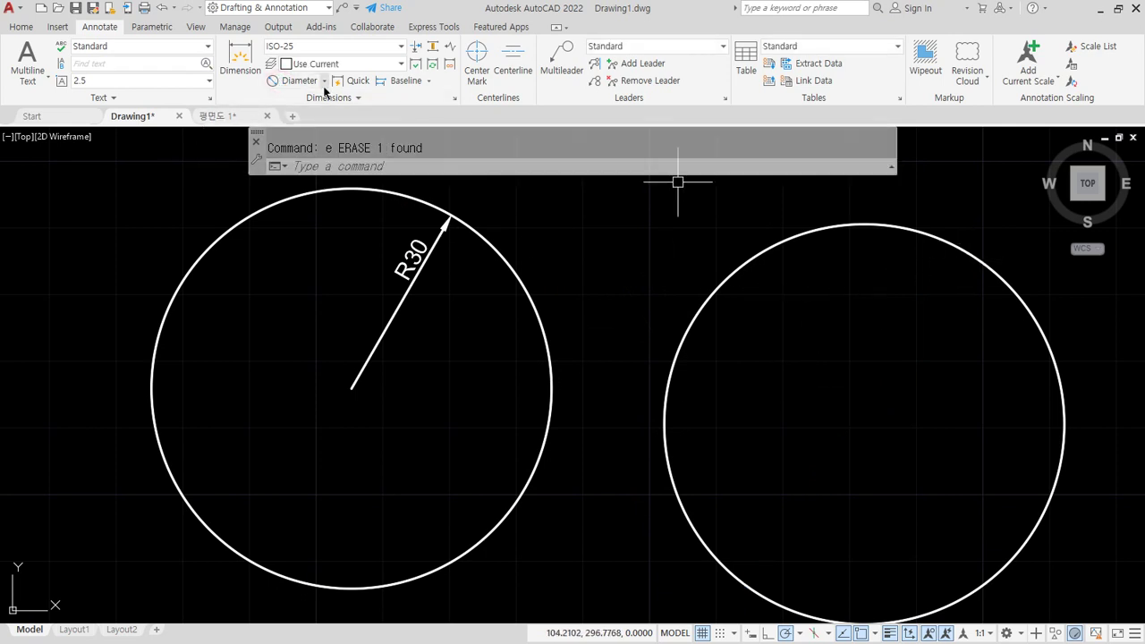
pyautogui.click(295, 81)
pyautogui.click(965, 255)
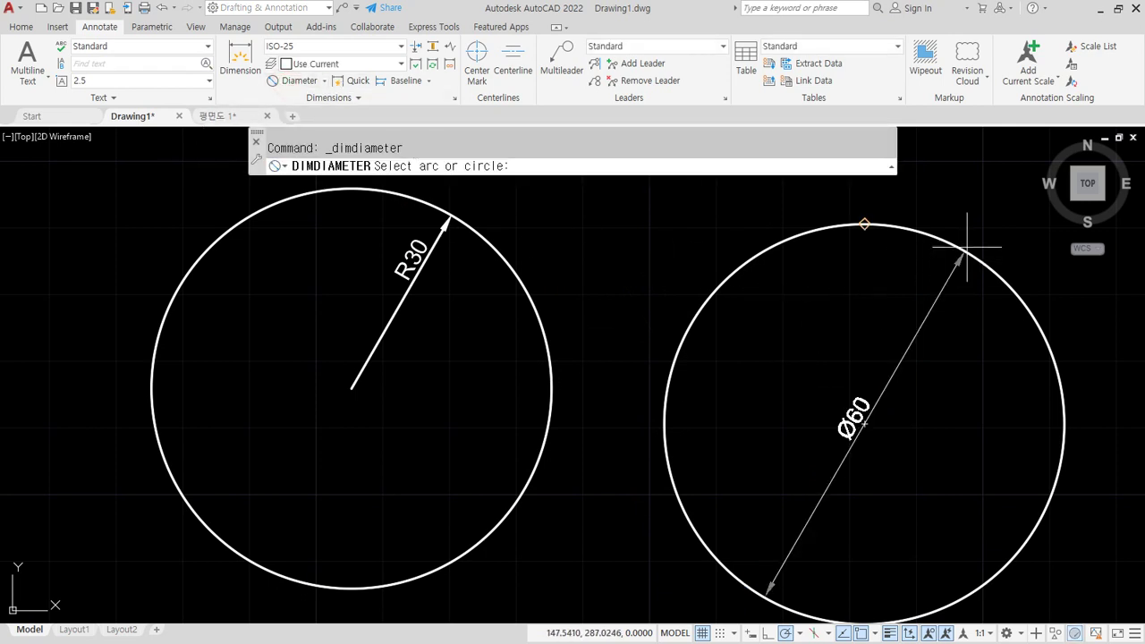
pyautogui.click(898, 349)
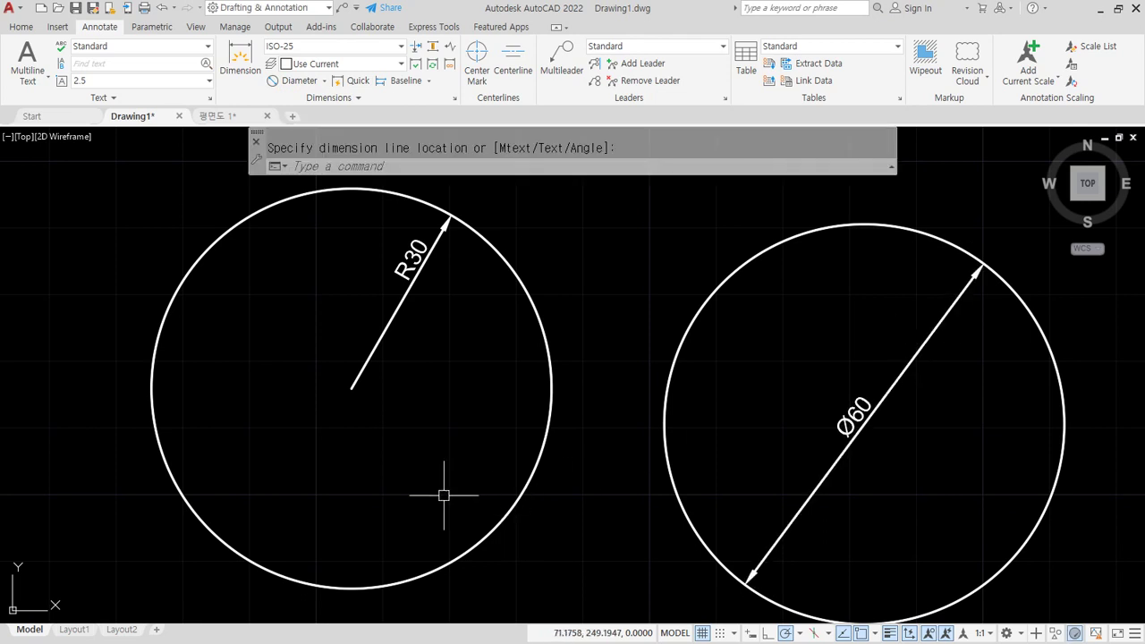
# Step: Erase the first circle's radius dimension and add a new one inside the circle, pointing to its upper right
pyautogui.click(407, 388)
pyautogui.click(314, 184)
pyautogui.press('Delete')
pyautogui.click(323, 80)
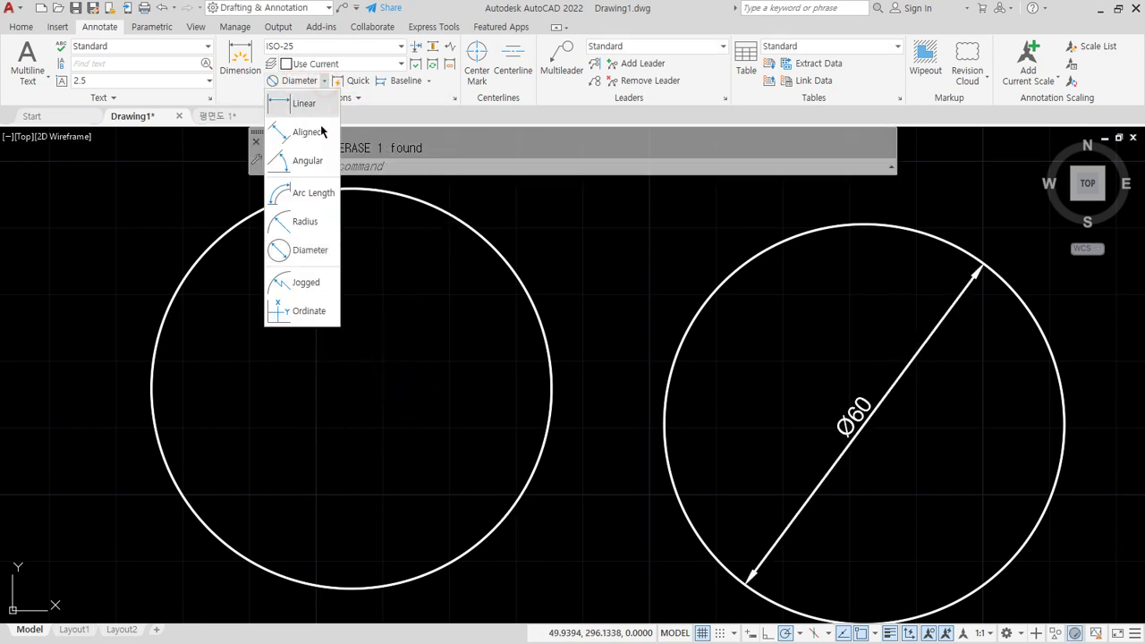
pyautogui.click(305, 221)
pyautogui.click(438, 214)
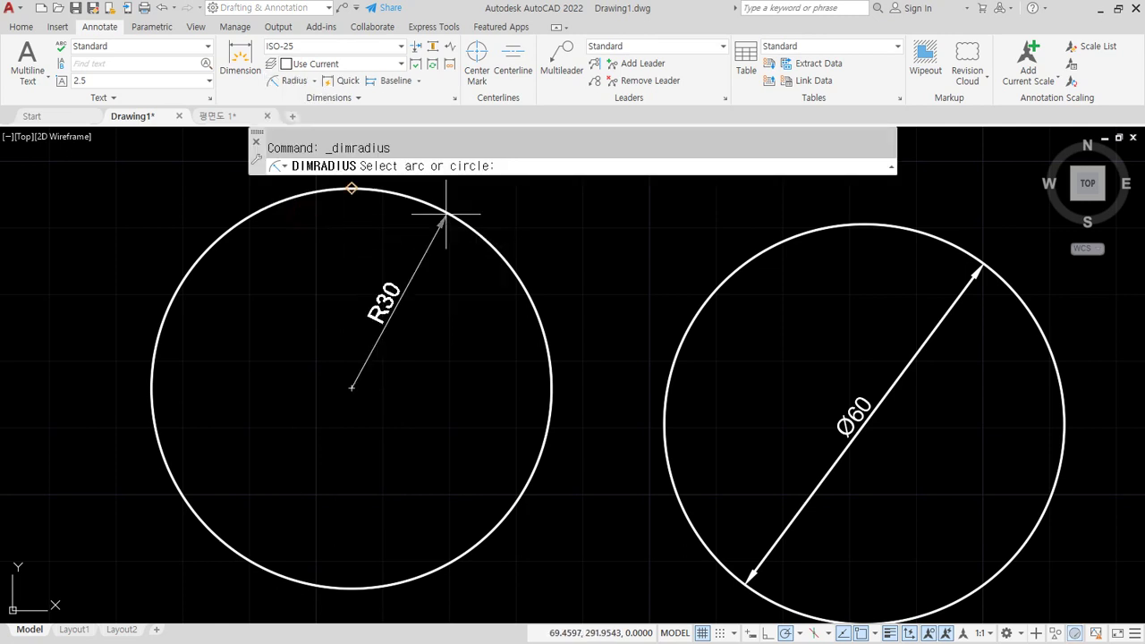
pyautogui.click(434, 243)
pyautogui.moveTo(388, 428)
pyautogui.mouseDown()
pyautogui.moveTo(375, 217)
pyautogui.moveTo(363, 416)
pyautogui.mouseUp()
pyautogui.moveTo(949, 479)
pyautogui.mouseDown()
pyautogui.moveTo(951, 388)
pyautogui.moveTo(935, 474)
pyautogui.mouseUp()
pyautogui.press('Escape')
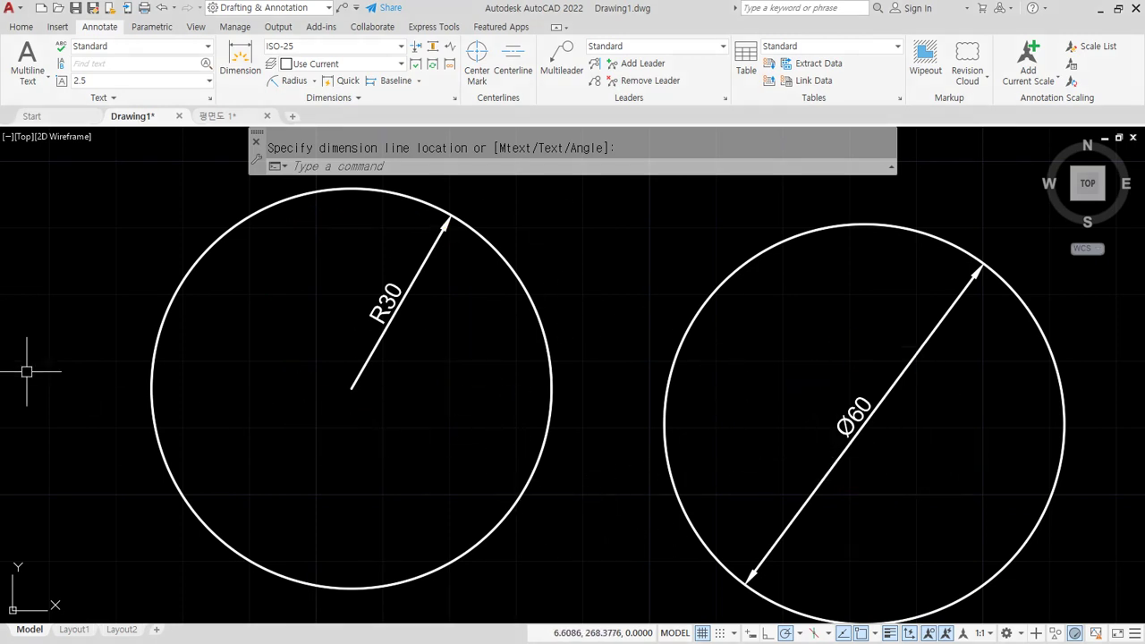
pyautogui.hotkey('ctrl', '2')
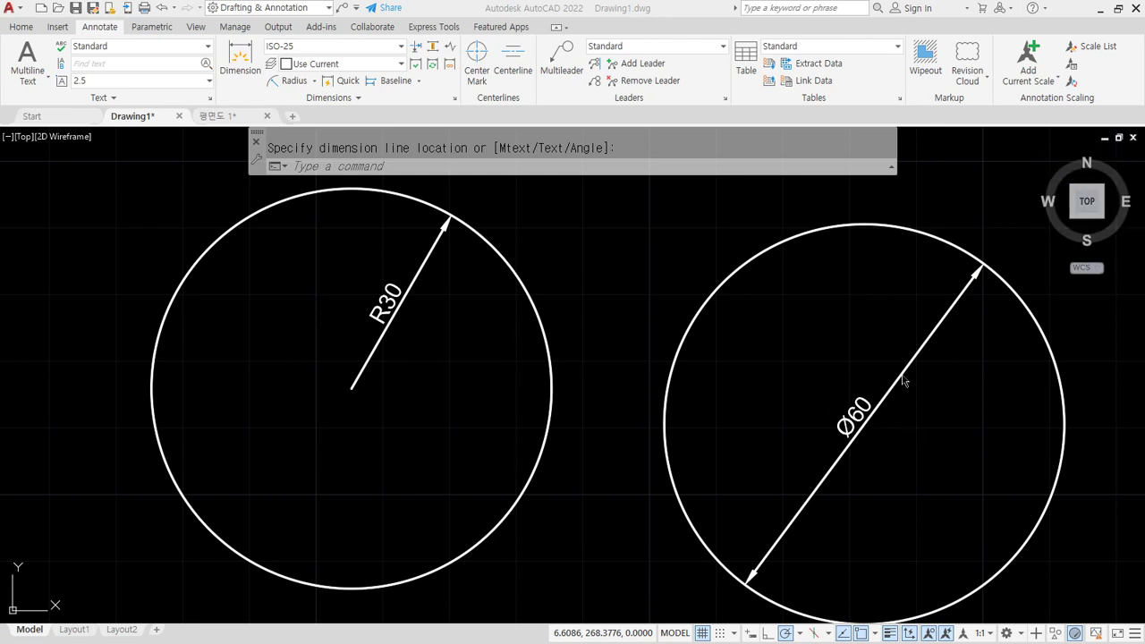
pyautogui.press('Escape')
# Step: Draw a third circle of radius 30 to the right of the diameter-dimensioned circle
pyautogui.scroll(-4, 680, 358)
pyautogui.scroll(2, 754, 394)
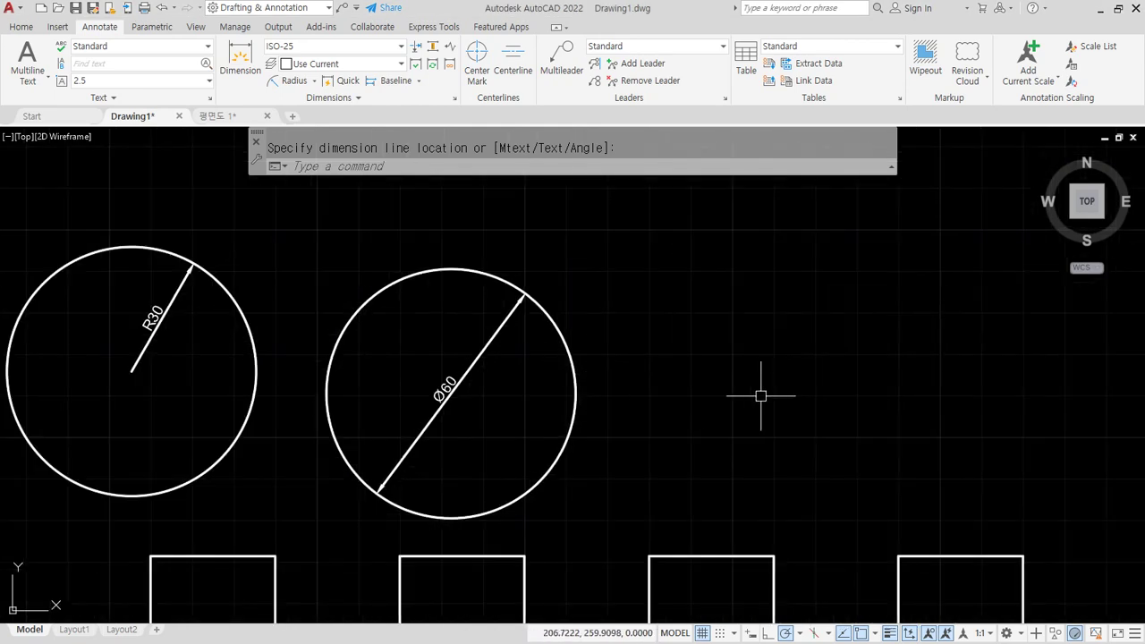
pyautogui.press('Escape')
pyautogui.write('c')
pyautogui.press('Return')
pyautogui.click(762, 385)
pyautogui.write('30')
pyautogui.press('Return')
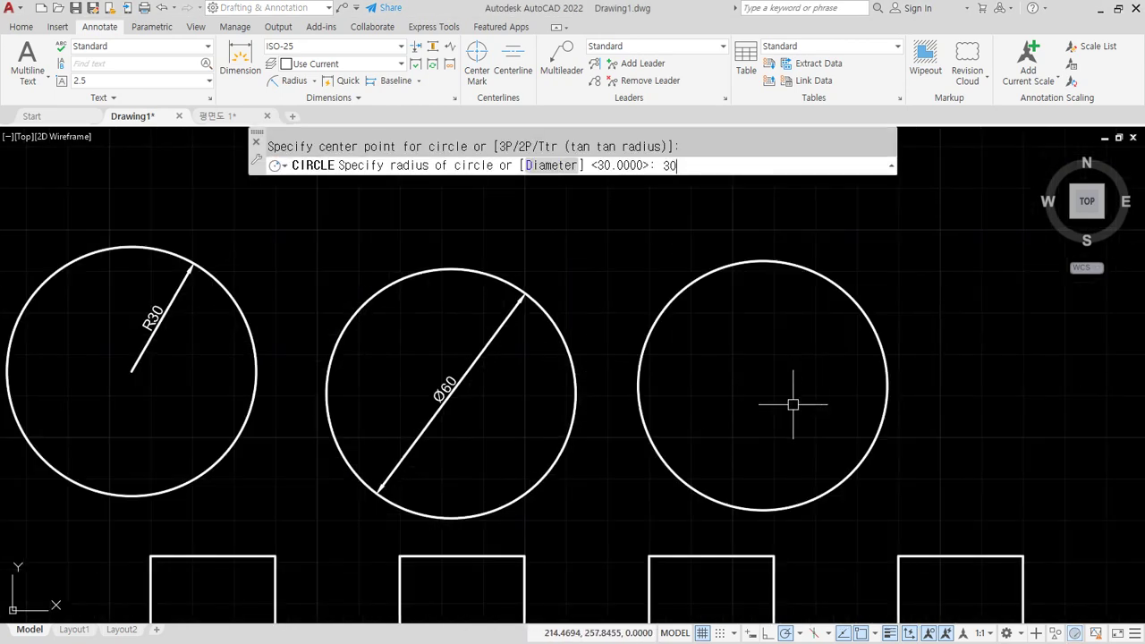
# Step: Set the text alignment of the ISO-25 dimension style to ISO standard and close the Dimension Style Manager
pyautogui.write('d')
pyautogui.press('Return')
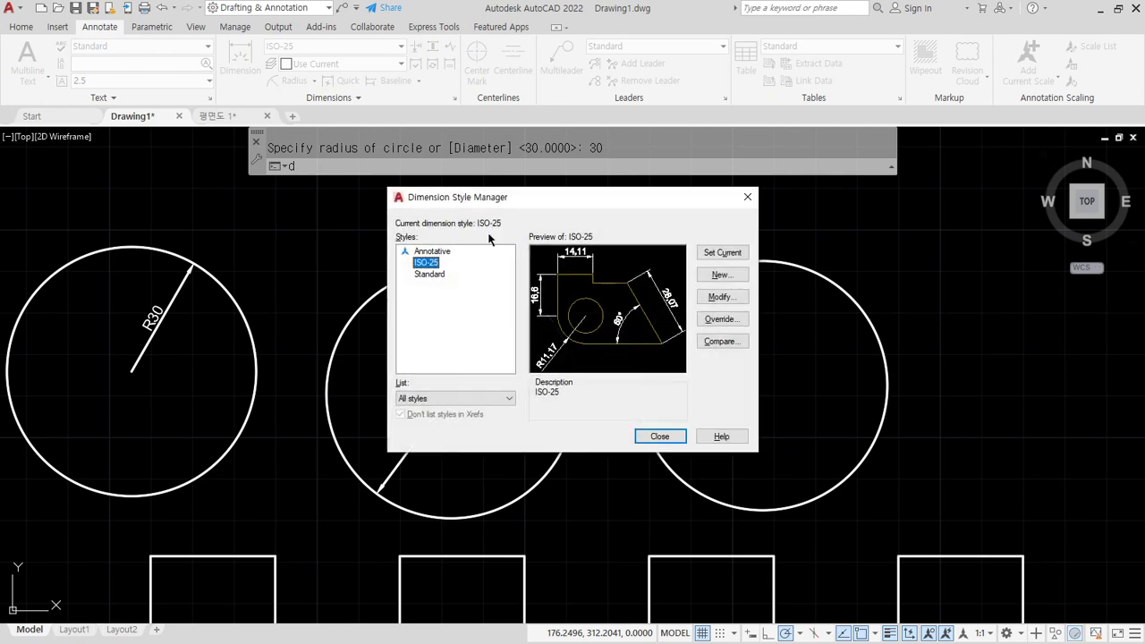
pyautogui.click(719, 297)
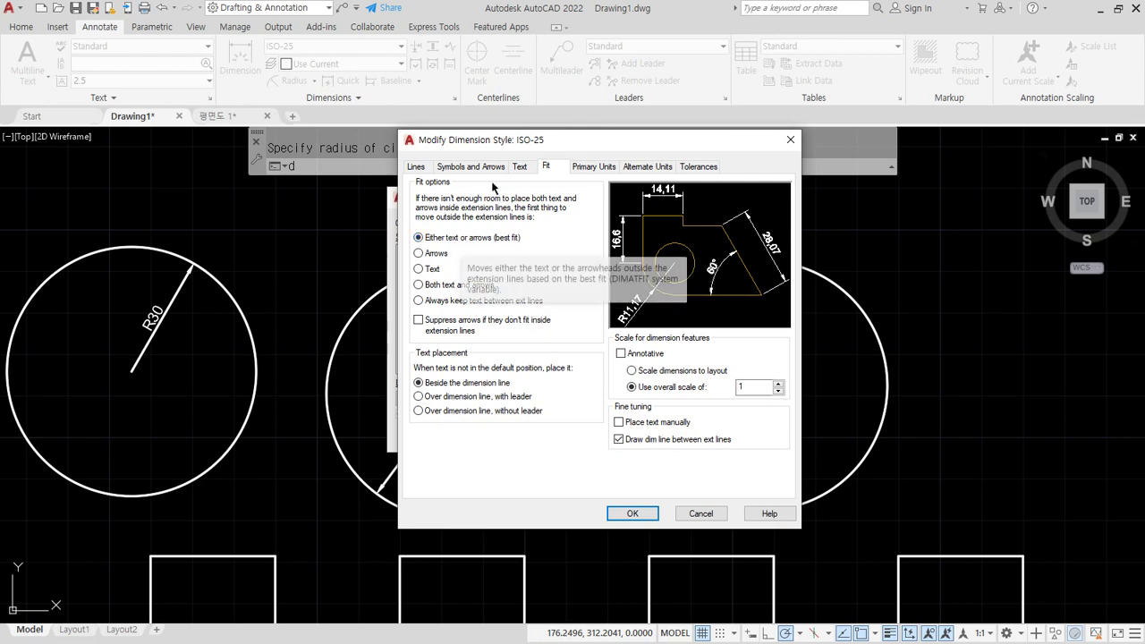
pyautogui.click(520, 167)
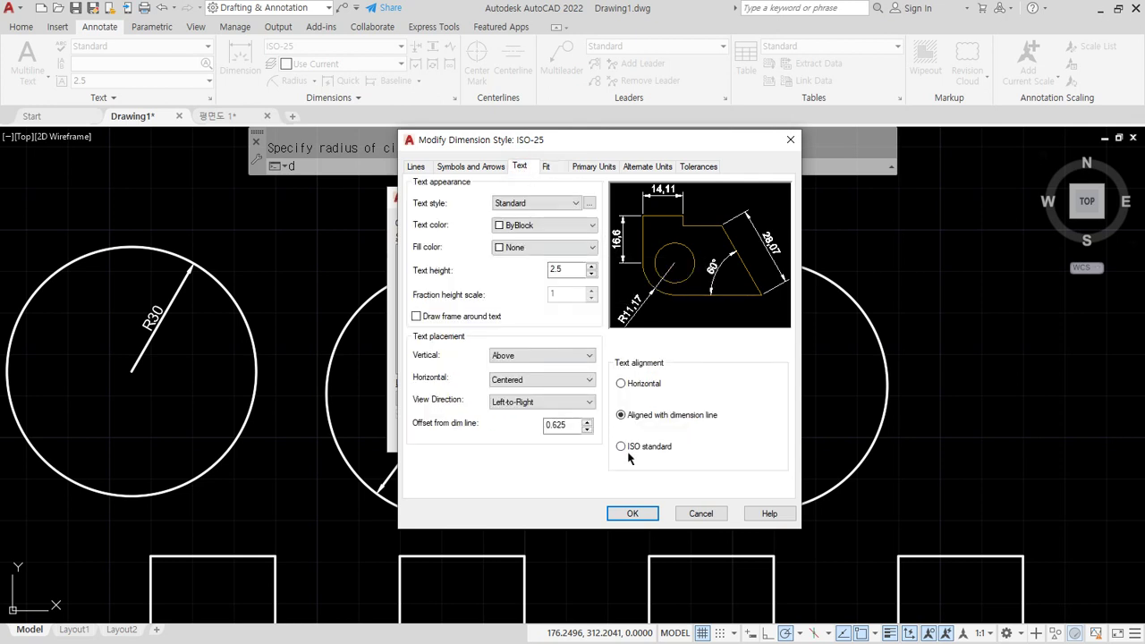
pyautogui.click(630, 452)
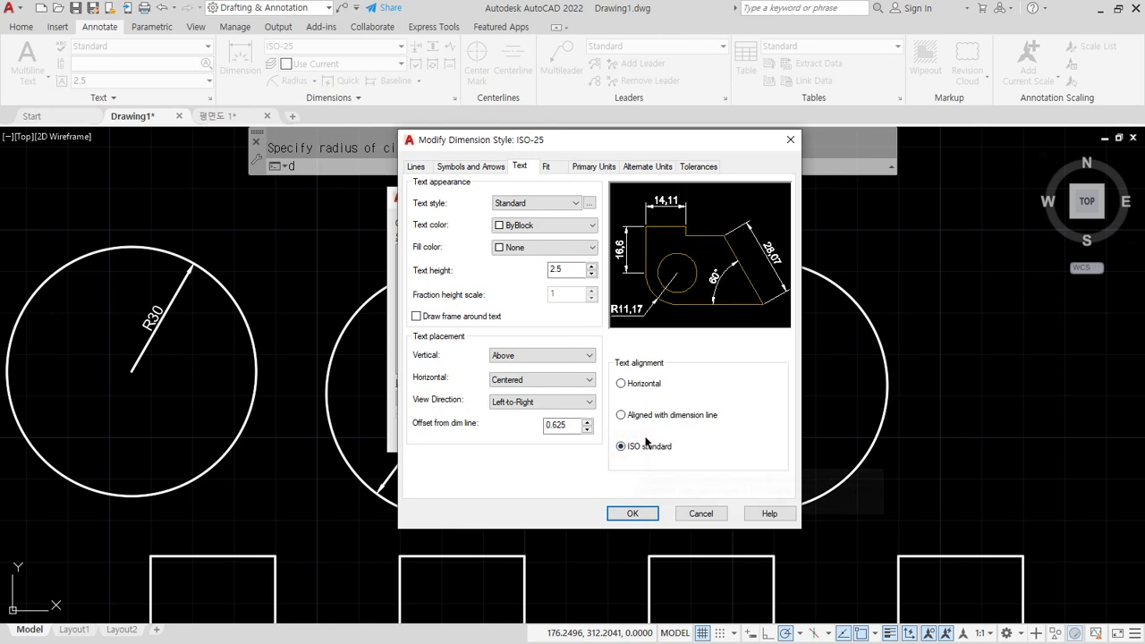
pyautogui.click(634, 513)
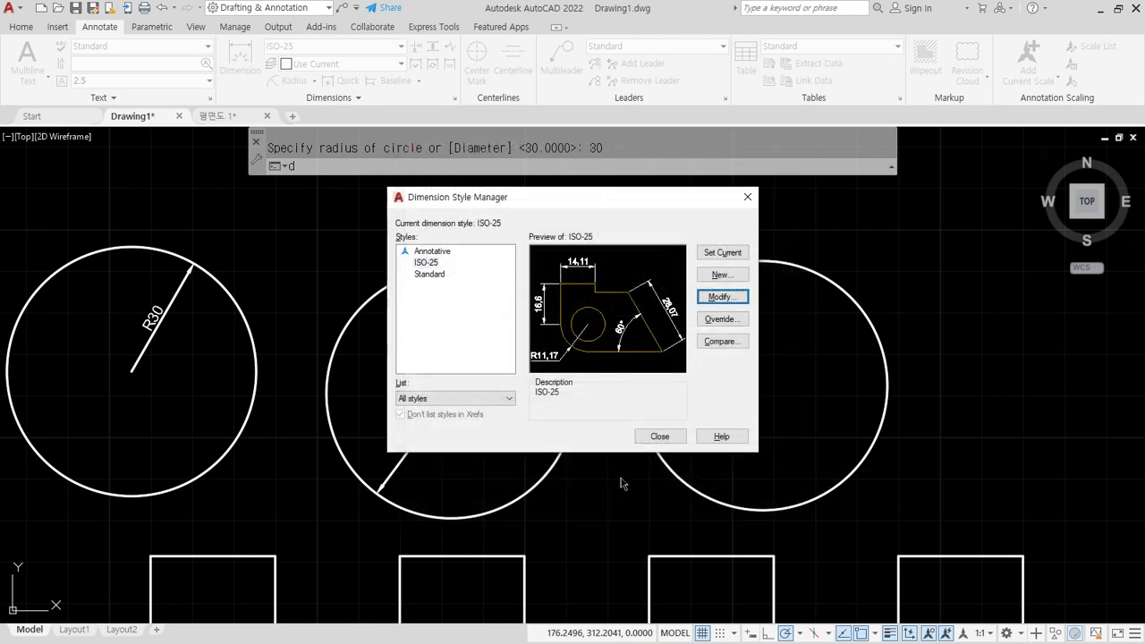
pyautogui.click(659, 436)
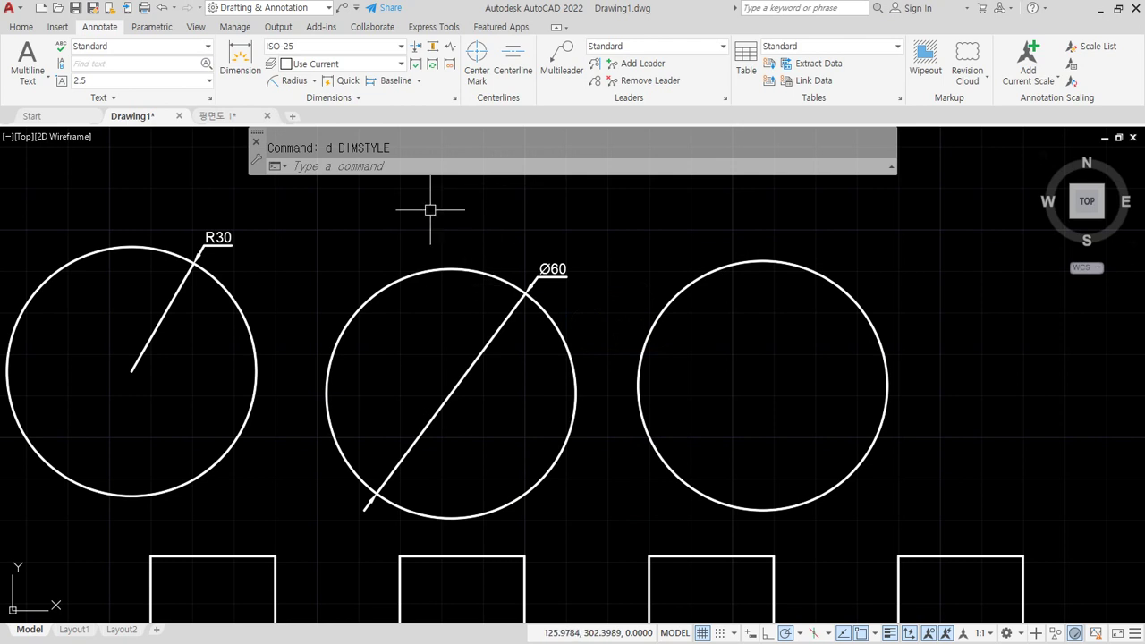
# Step: Add a radius dimension to the third circle, with its text outside the circle's upper-right edge
pyautogui.click(291, 81)
pyautogui.click(816, 274)
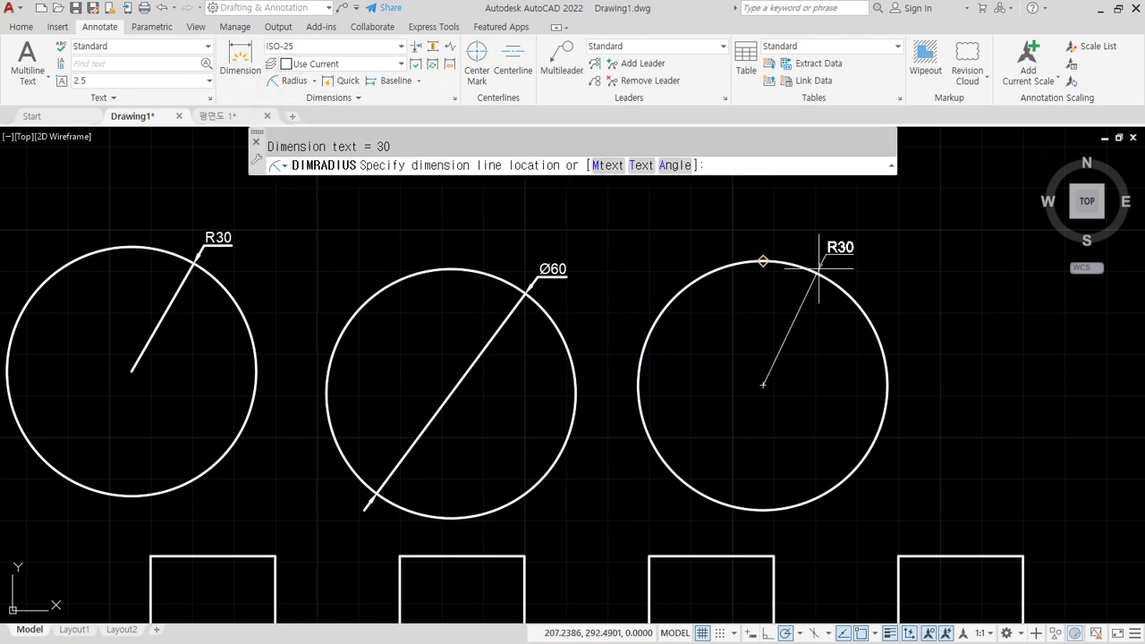
pyautogui.click(878, 282)
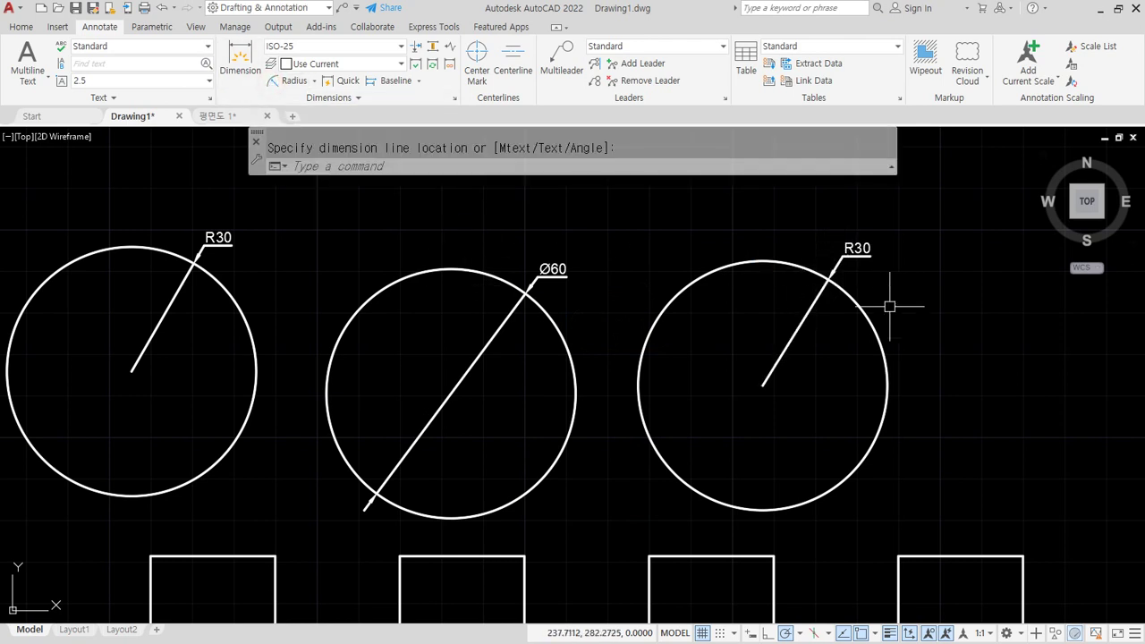
pyautogui.moveTo(865, 308); pyautogui.dragTo(863, 203)
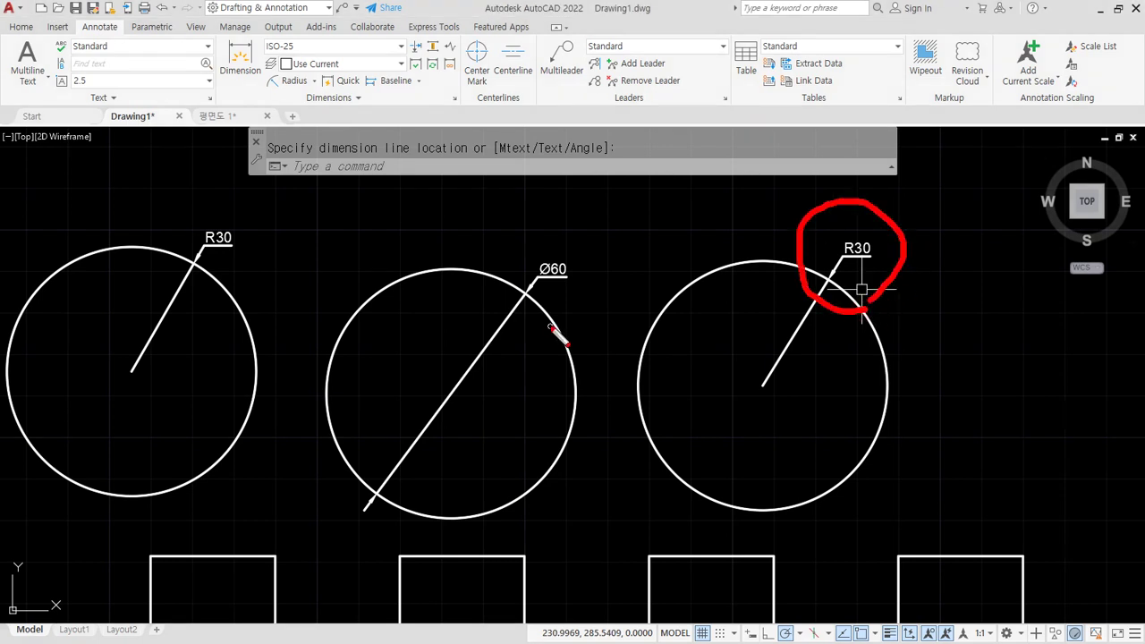
pyautogui.moveTo(551, 326); pyautogui.dragTo(581, 229)
pyautogui.moveTo(234, 288); pyautogui.dragTo(154, 218)
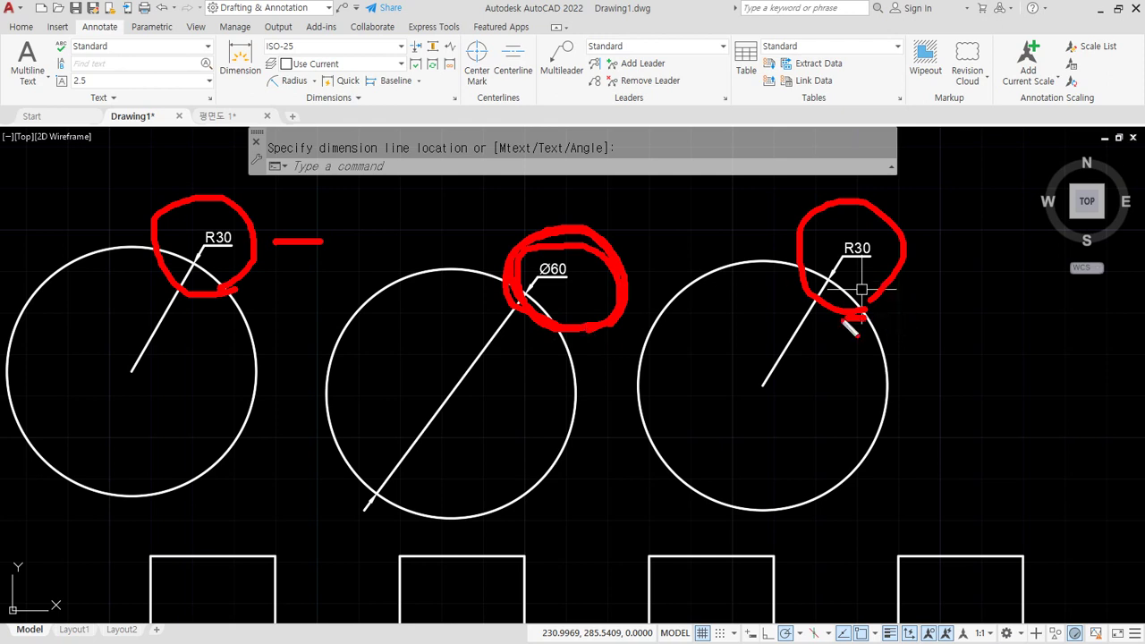
pyautogui.moveTo(862, 314); pyautogui.dragTo(864, 189)
pyautogui.moveTo(891, 317)
pyautogui.mouseDown()
pyautogui.moveTo(154, 300)
pyautogui.moveTo(906, 295)
pyautogui.mouseUp()
pyautogui.press('Escape')
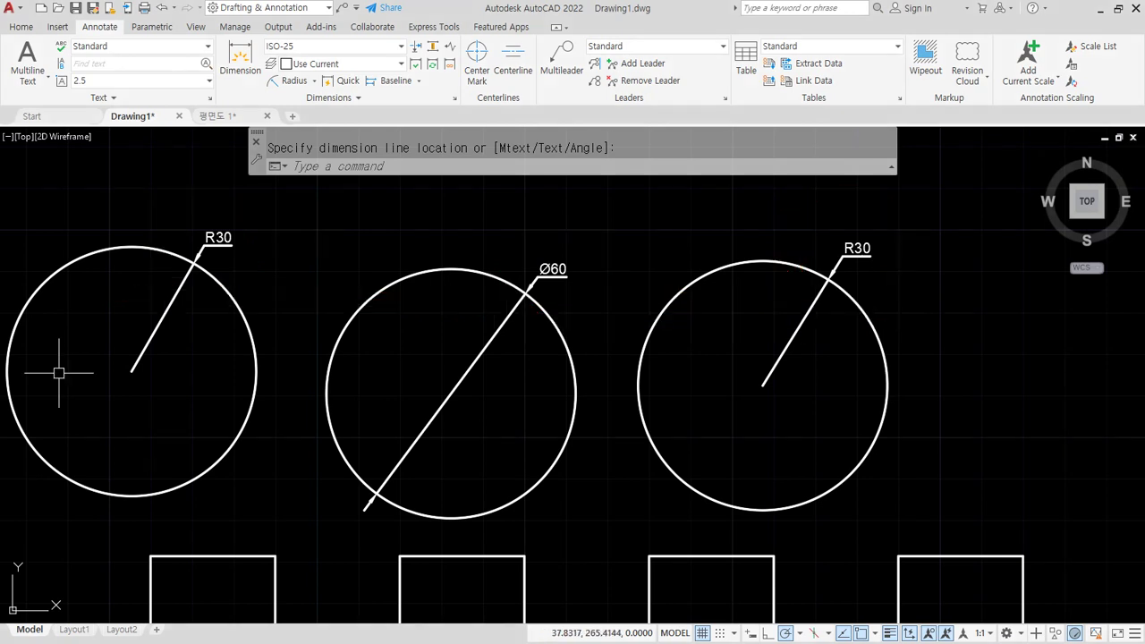
# Step: Draw a horizontal construction line through a point in the empty area to the right of the three circles
pyautogui.scroll(-5, 111, 413)
pyautogui.write('xl')
pyautogui.press('Return')
pyautogui.click(617, 392)
pyautogui.click(676, 391)
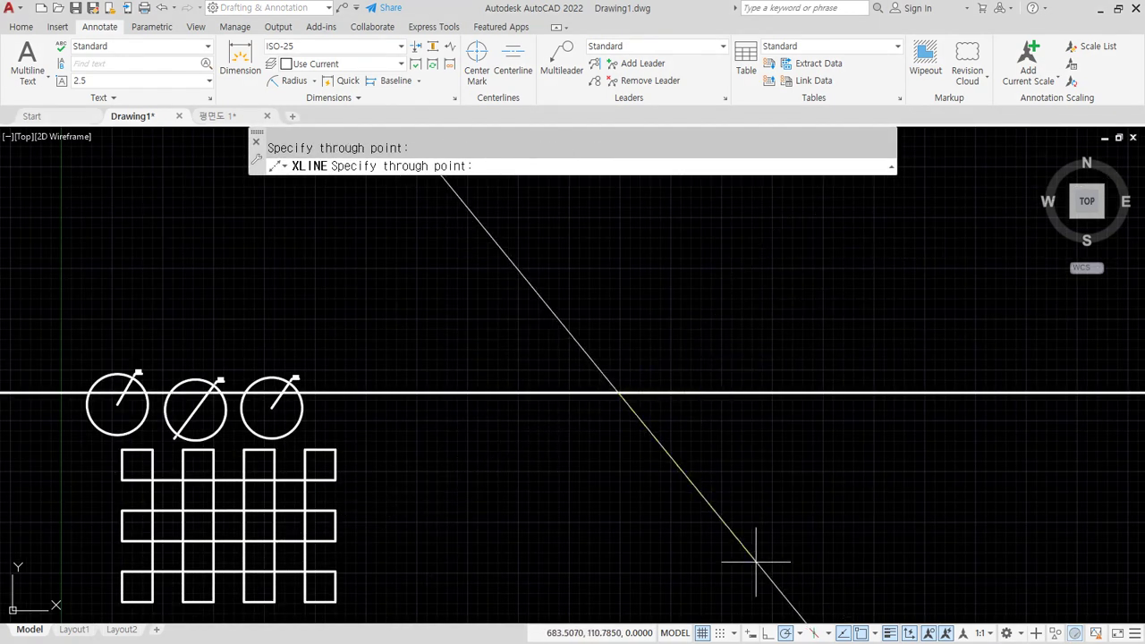
# Step: Set polar tracking to 30° increments and add five more construction lines through the same point, spaced 30° apart
pyautogui.click(798, 633)
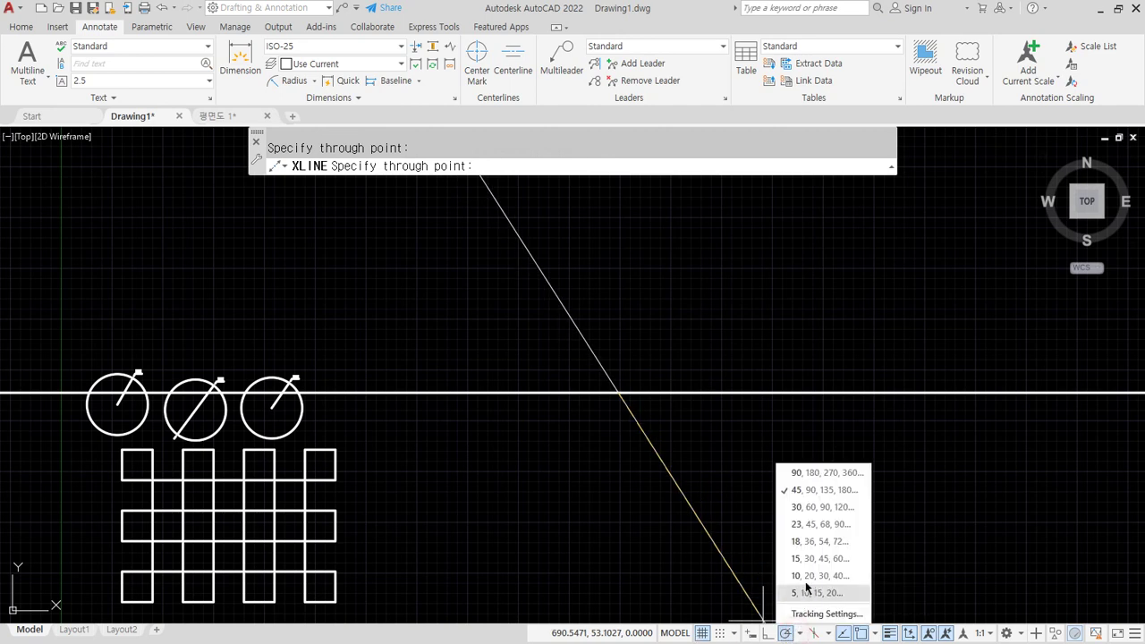
pyautogui.click(801, 508)
pyautogui.click(685, 356)
pyautogui.click(652, 329)
pyautogui.click(615, 331)
pyautogui.click(594, 353)
pyautogui.click(575, 366)
pyautogui.press('Escape')
# Step: Draw a circle of radius 30 centred on the common intersection of the construction lines
pyautogui.write('c')
pyautogui.press('Return')
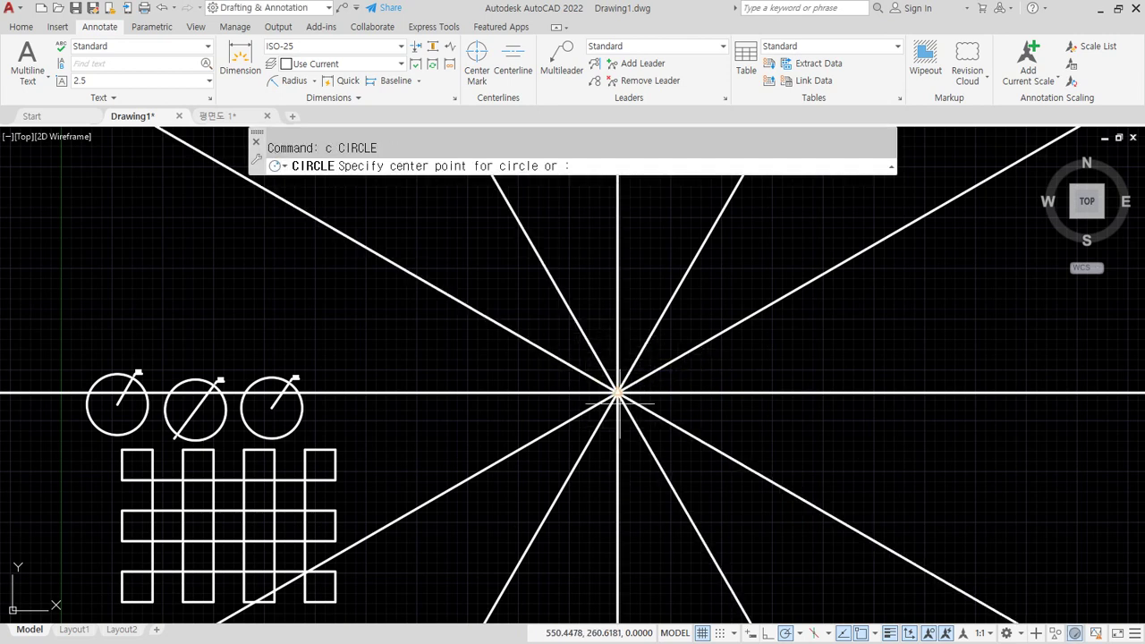
pyautogui.click(617, 391)
pyautogui.write('30')
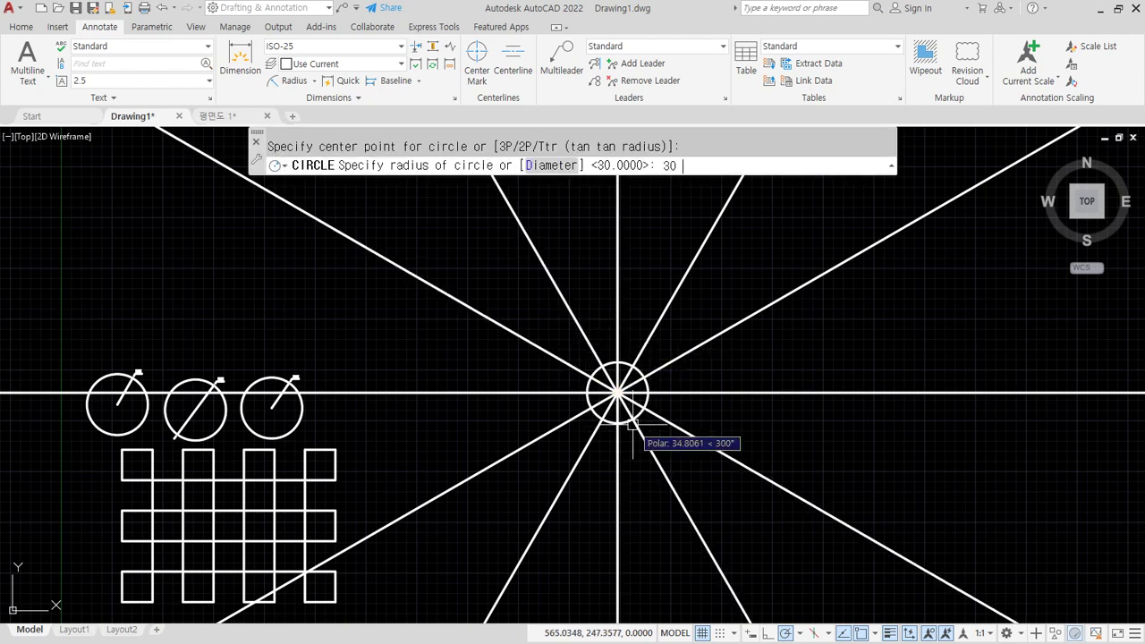
pyautogui.press('Return')
# Step: Trim the construction lines outside the new circle so that only the spokes inside it are kept
pyautogui.write('t or')
pyautogui.press('Return')
pyautogui.click(673, 542)
pyautogui.click(715, 311)
pyautogui.doubleClick(716, 310)
pyautogui.click(510, 303)
pyautogui.click(696, 322)
pyautogui.click(481, 250)
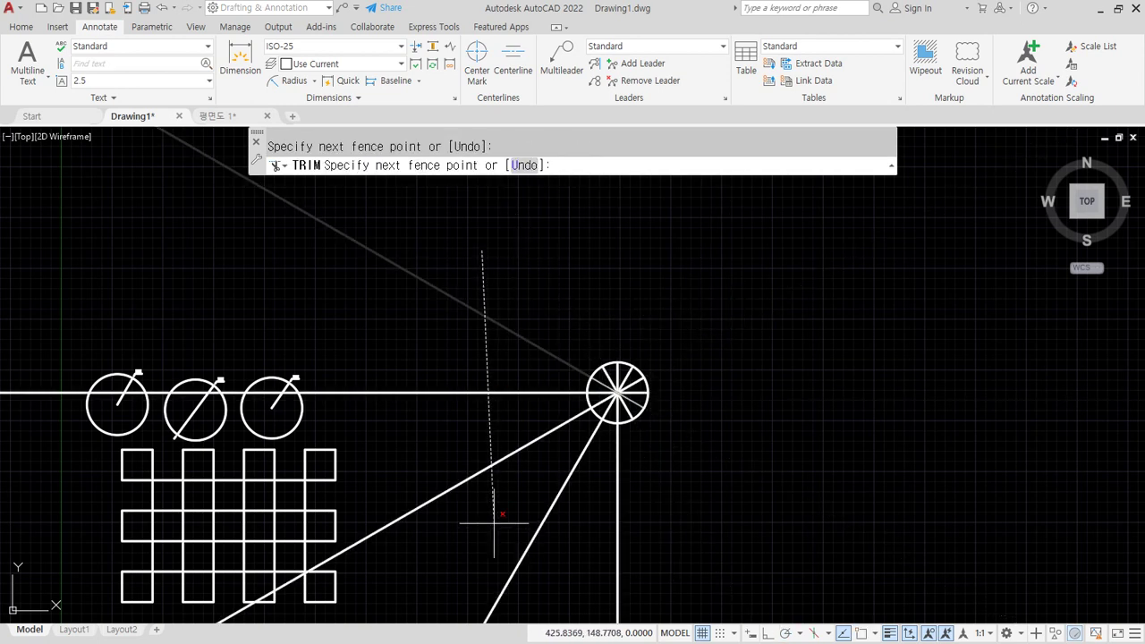
pyautogui.click(498, 519)
pyautogui.click(468, 477)
pyautogui.click(659, 554)
pyautogui.press('Return')
# Step: Erase the two leftover construction line pieces crossing the three dimensioned circles and the grid of squares
pyautogui.moveTo(249, 534); pyautogui.dragTo(438, 368, button='middle')
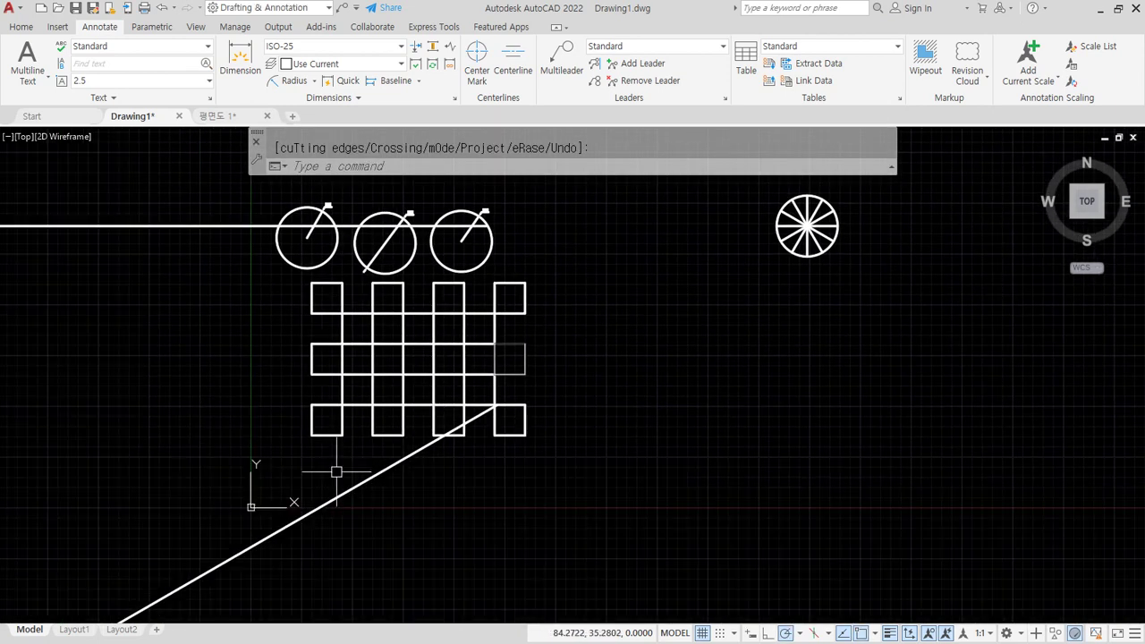
pyautogui.click(278, 553)
pyautogui.click(177, 395)
pyautogui.click(169, 287)
pyautogui.click(143, 175)
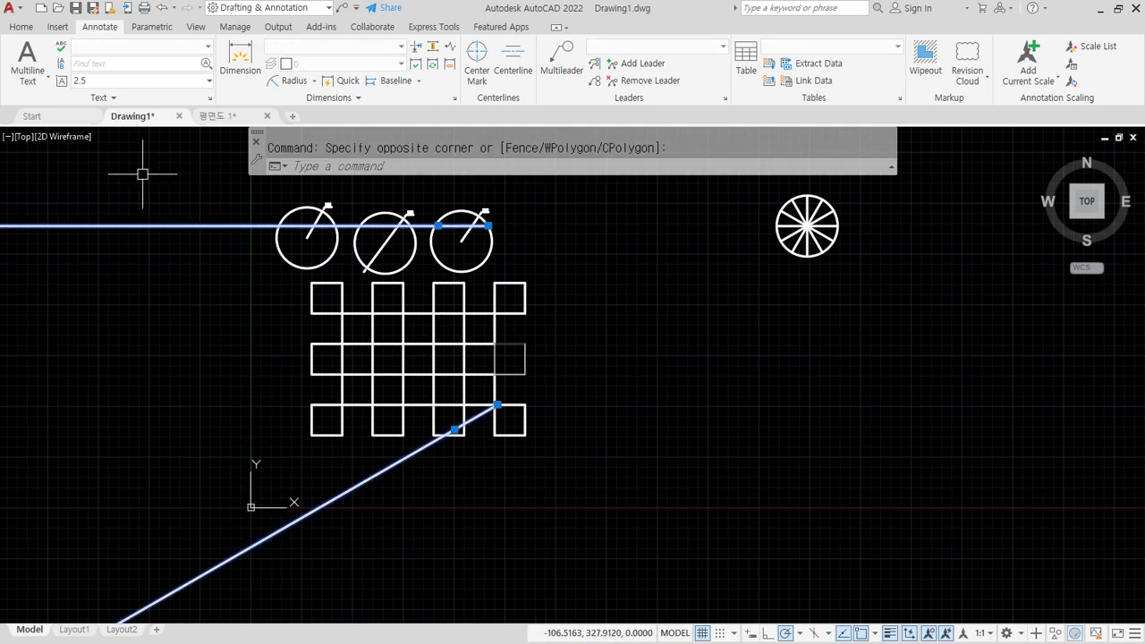
pyautogui.write('e')
pyautogui.press('Return')
# Step: Add an angular dimension outside the spoked circle, between its right horizontal spoke and the next spoke above
pyautogui.moveTo(922, 337); pyautogui.dragTo(674, 429, button='middle')
pyautogui.scroll(8, 543, 304)
pyautogui.moveTo(635, 356); pyautogui.dragTo(429, 399, button='middle')
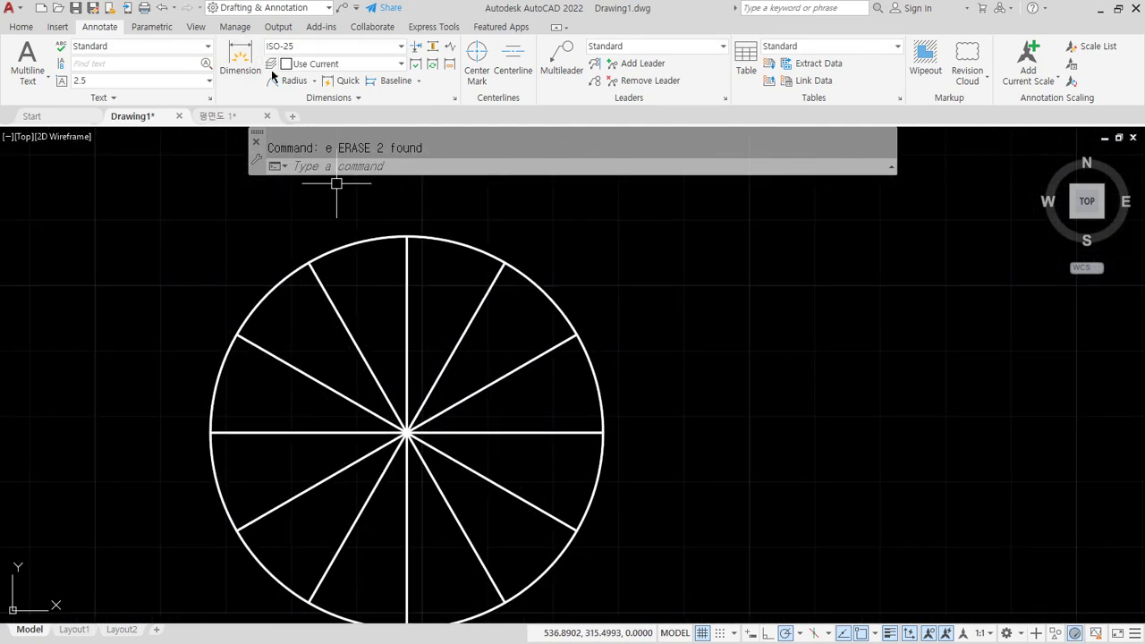
pyautogui.click(315, 80)
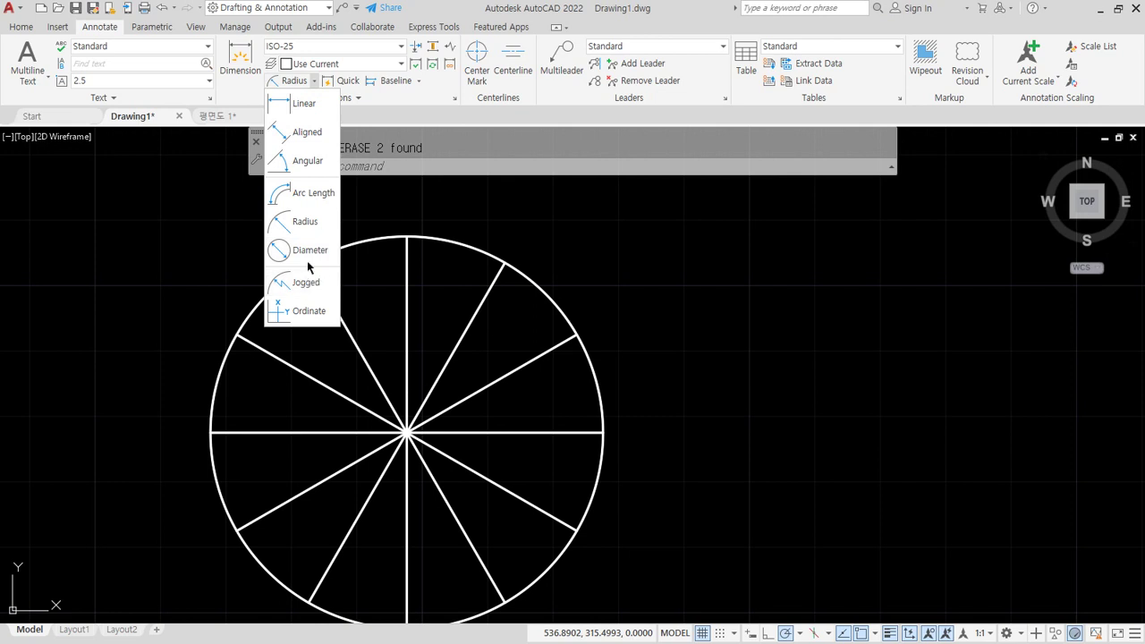
pyautogui.click(306, 161)
pyautogui.click(587, 431)
pyautogui.click(557, 346)
pyautogui.click(634, 376)
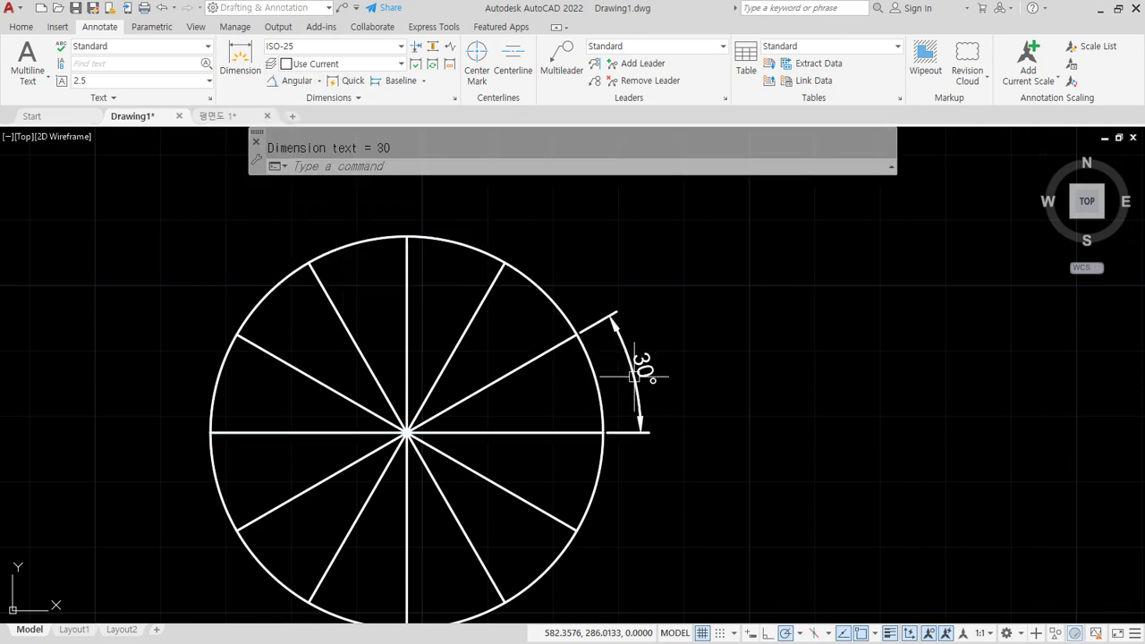
# Step: Continue the angular dimension counterclockwise from spoke to spoke all the way around the circle, back to the right horizontal spoke
pyautogui.click(421, 81)
pyautogui.click(405, 104)
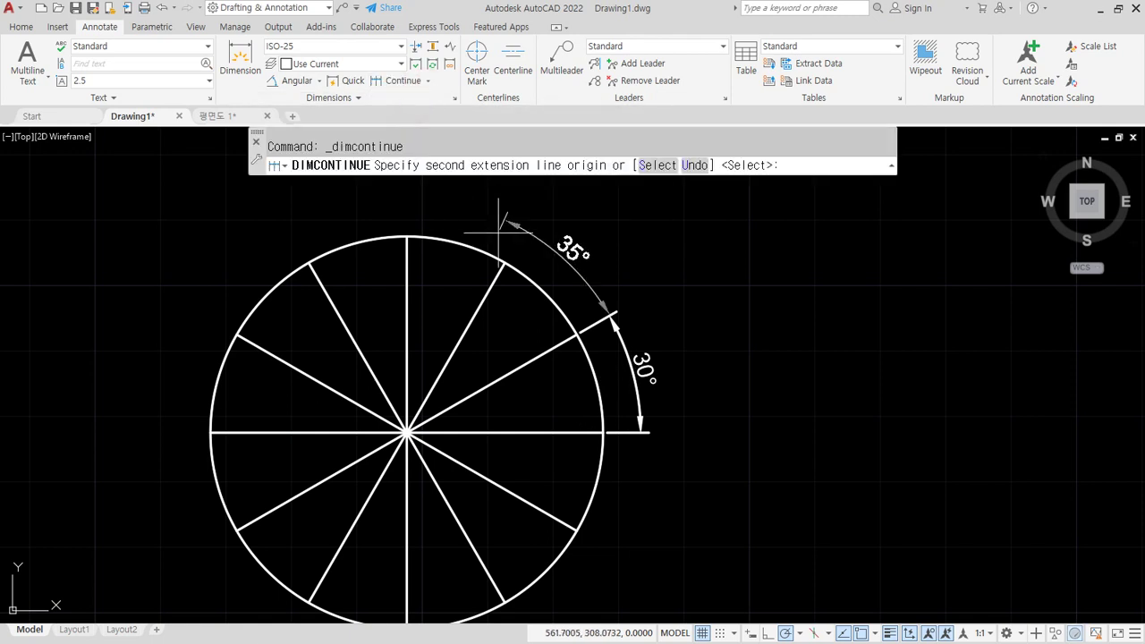
pyautogui.click(505, 262)
pyautogui.click(407, 236)
pyautogui.click(313, 267)
pyautogui.click(241, 337)
pyautogui.click(219, 433)
pyautogui.click(238, 532)
pyautogui.click(312, 601)
pyautogui.moveTo(417, 607); pyautogui.dragTo(402, 552, button='middle')
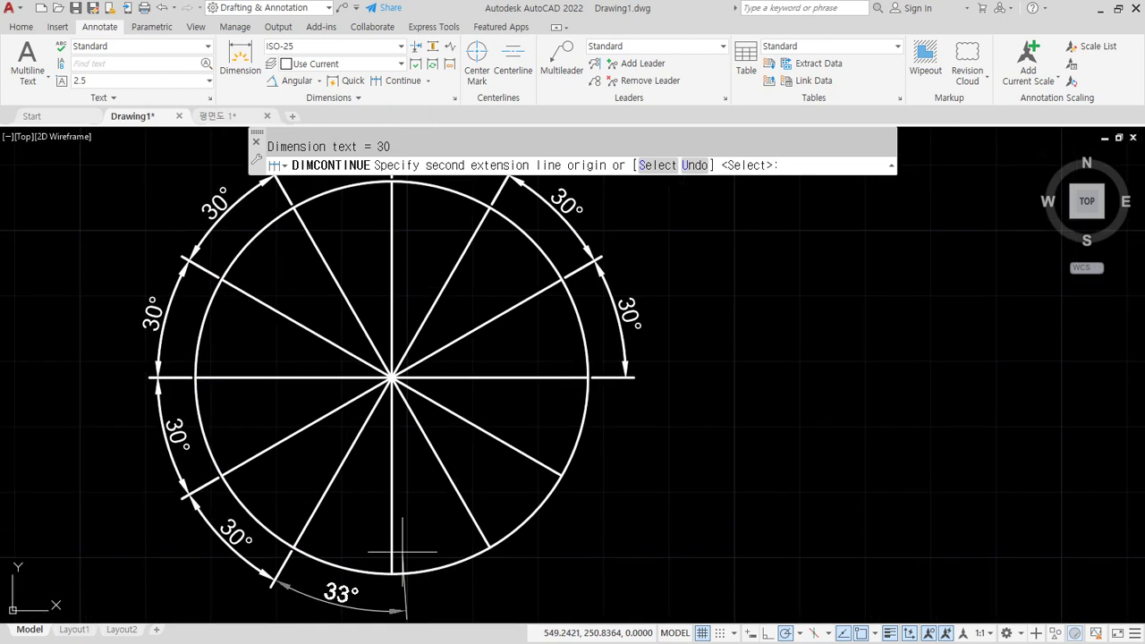
pyautogui.click(393, 562)
pyautogui.click(484, 542)
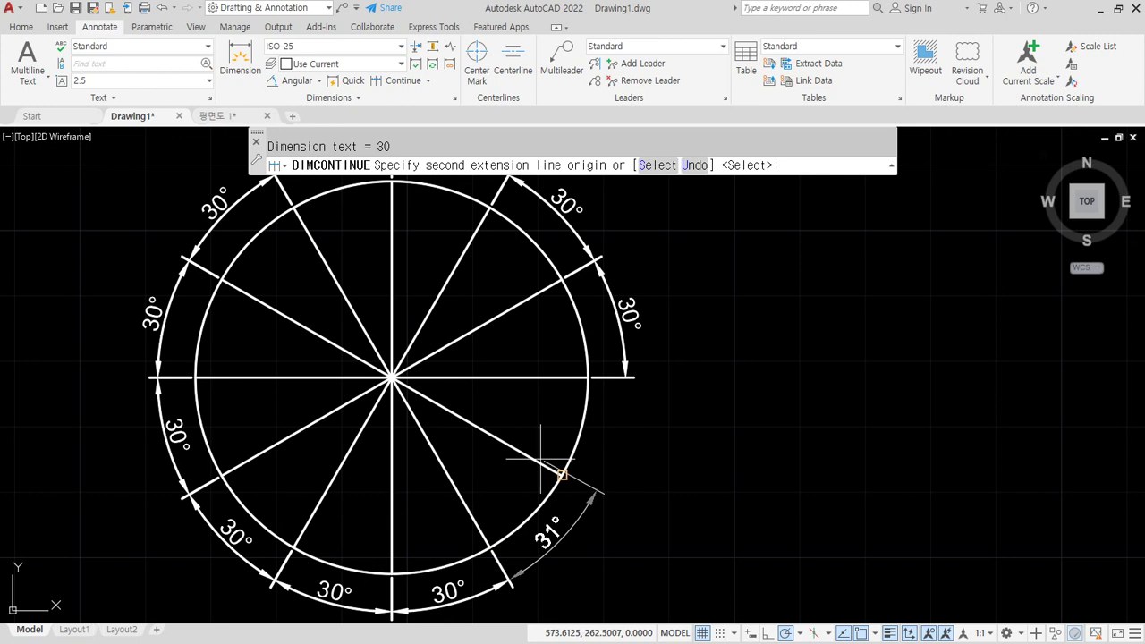
pyautogui.click(590, 377)
pyautogui.press('Escape')
# Step: Delete the circle around the spokes, keeping the spokes and their angular dimensions
pyautogui.click(575, 319)
pyautogui.press('Delete')
pyautogui.scroll(-2, 427, 409)
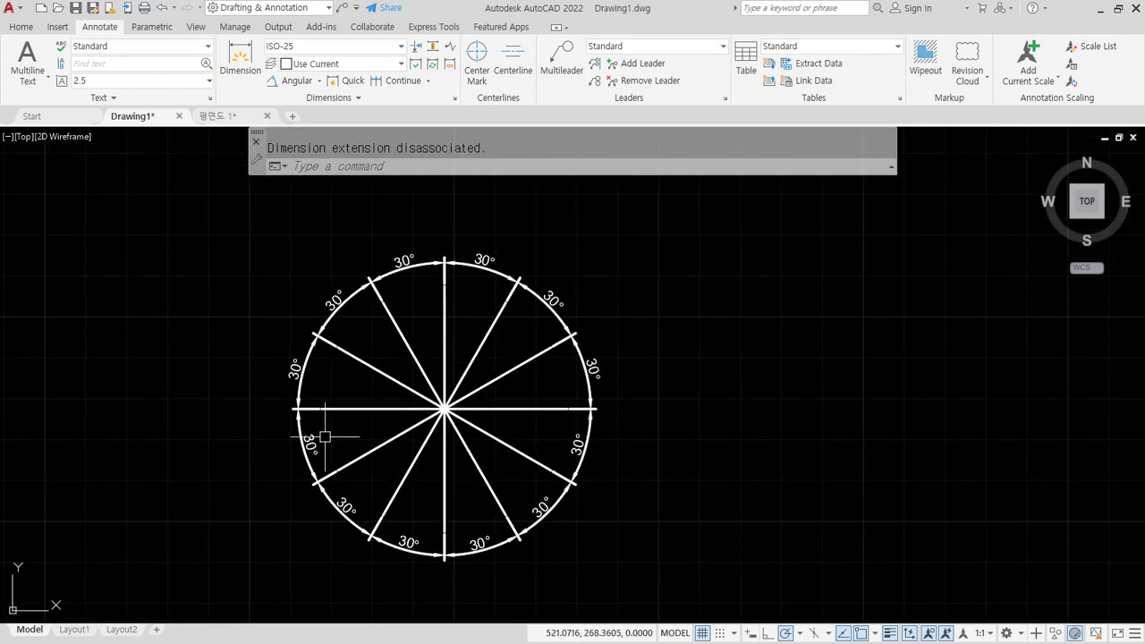
# Step: Modify the ISO-25 dimension style so its text alignment is Horizontal
pyautogui.write('d')
pyautogui.press('Return')
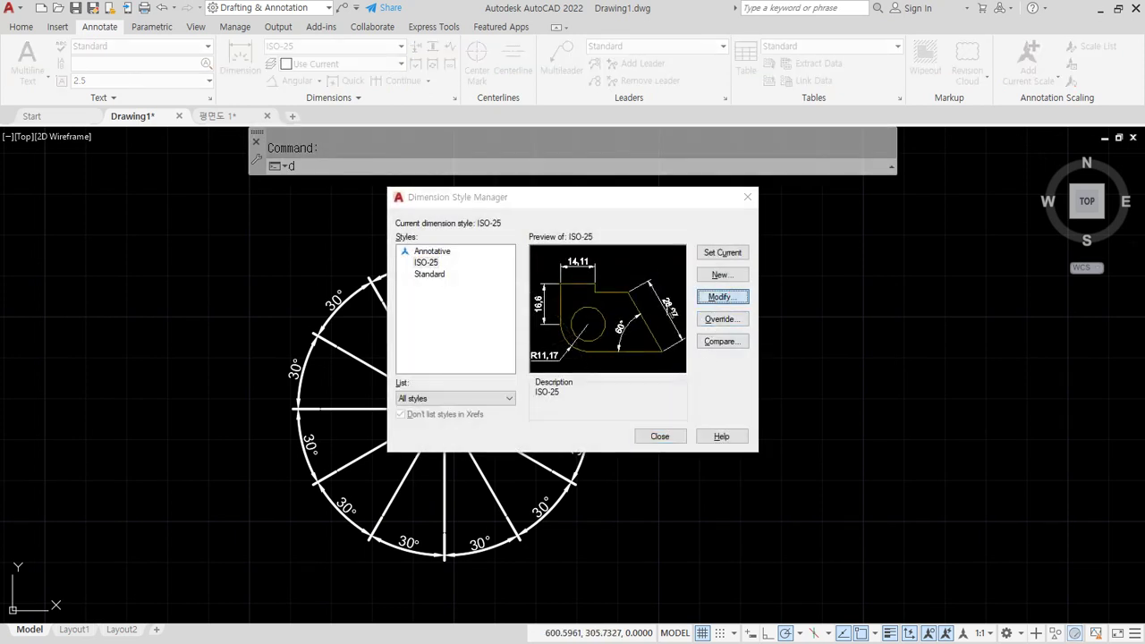
pyautogui.click(722, 297)
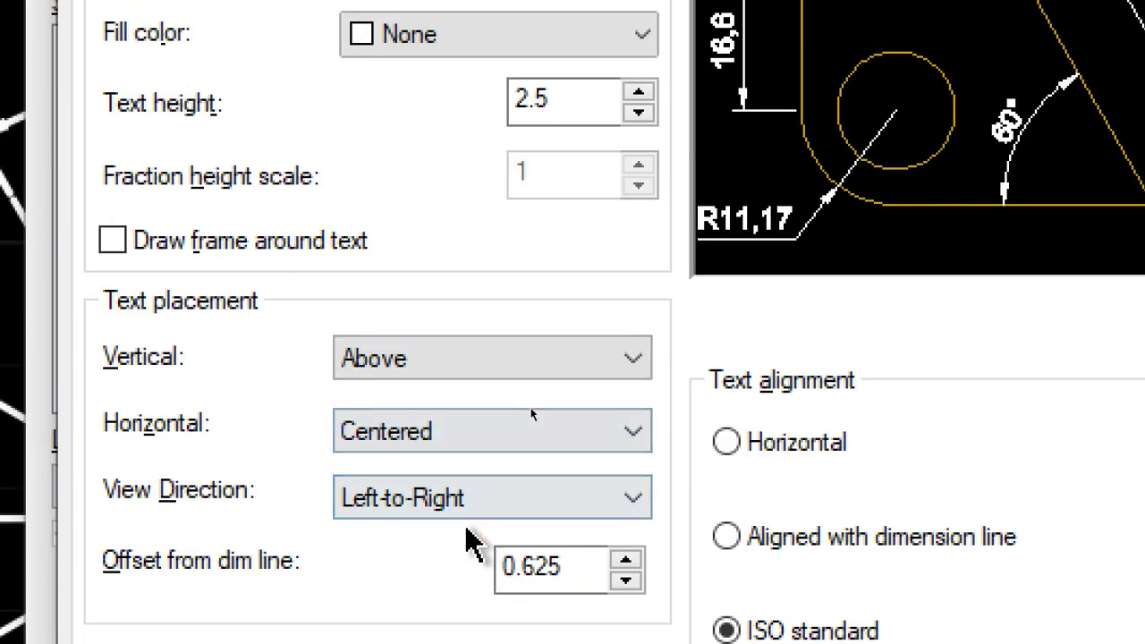
pyautogui.click(801, 443)
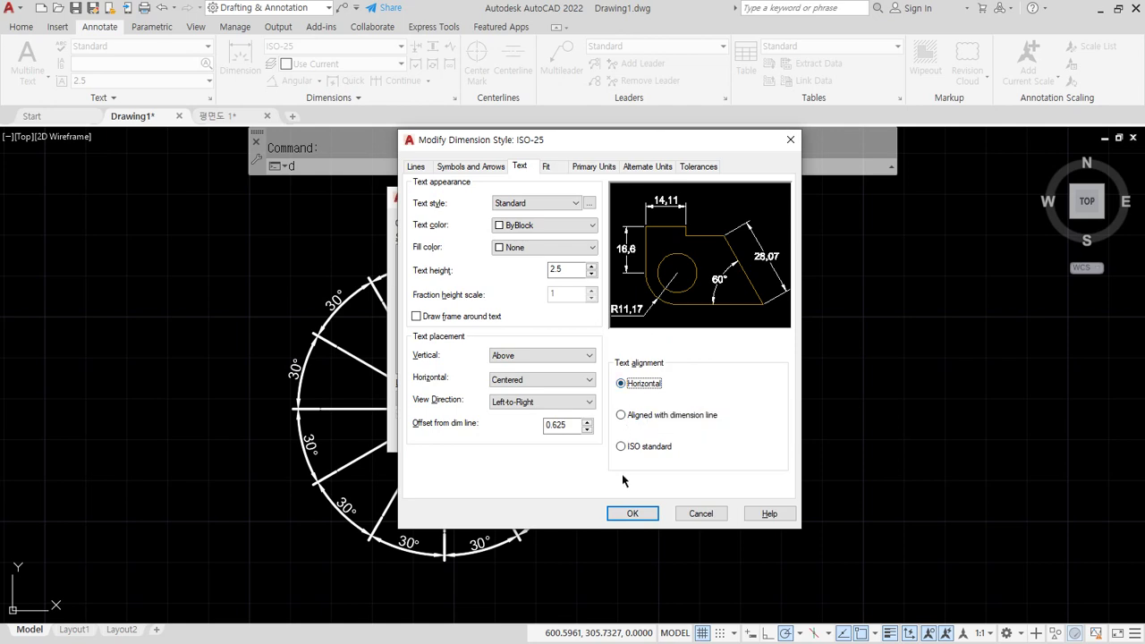
pyautogui.click(630, 512)
pyautogui.click(651, 438)
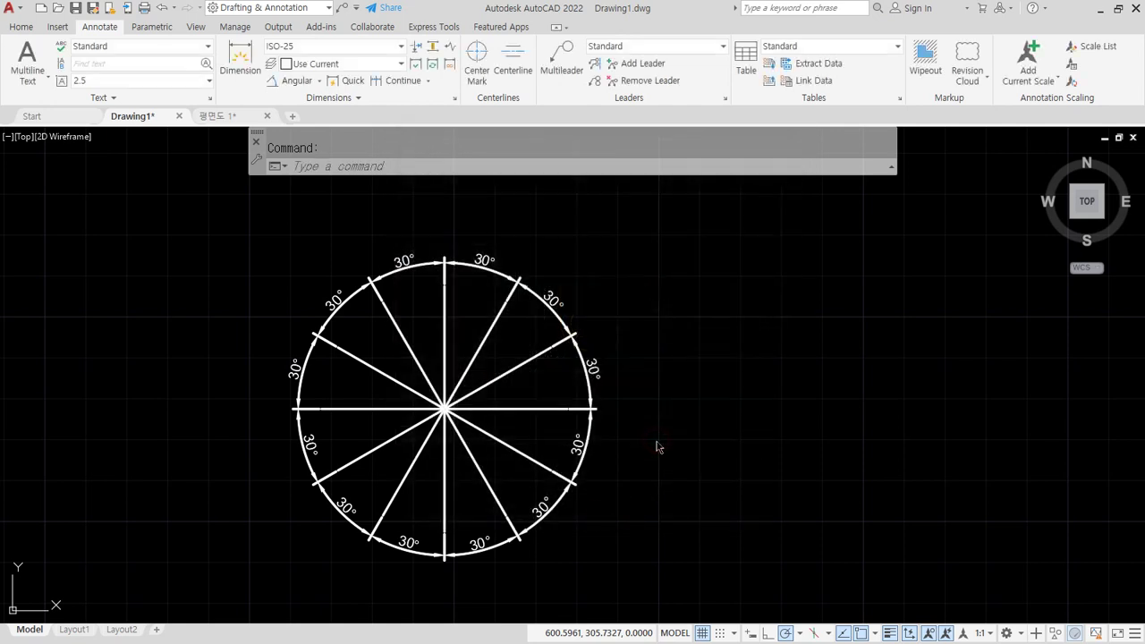
pyautogui.scroll(2, 509, 282)
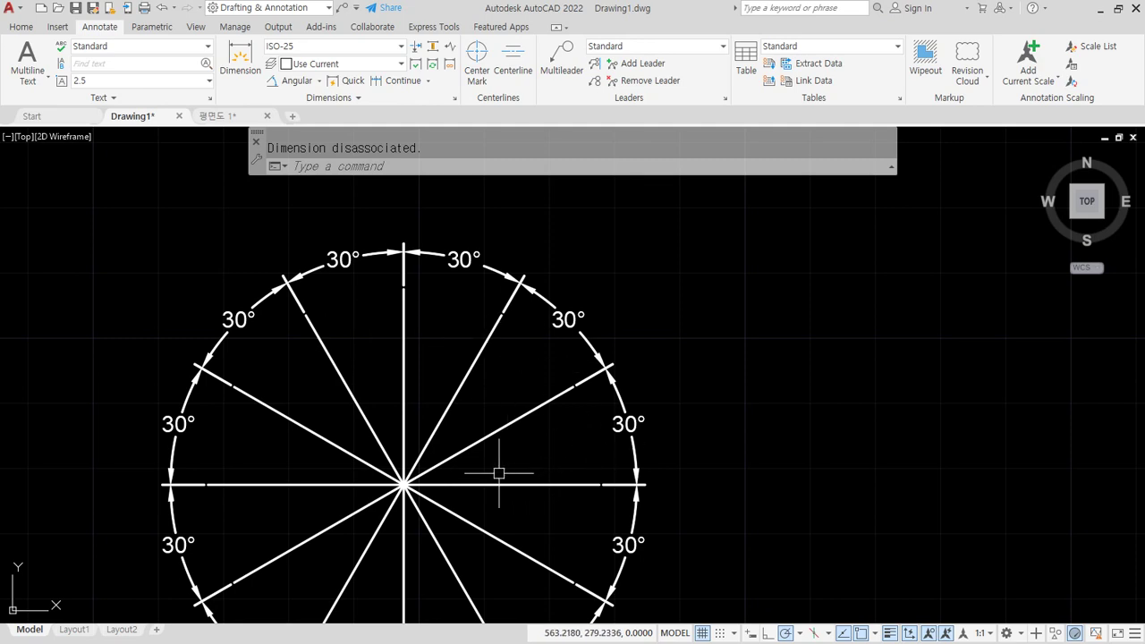
pyautogui.scroll(-3, 506, 473)
# Step: Change the ISO-25 dimension style's text alignment to Aligned with dimension line
pyautogui.write('d')
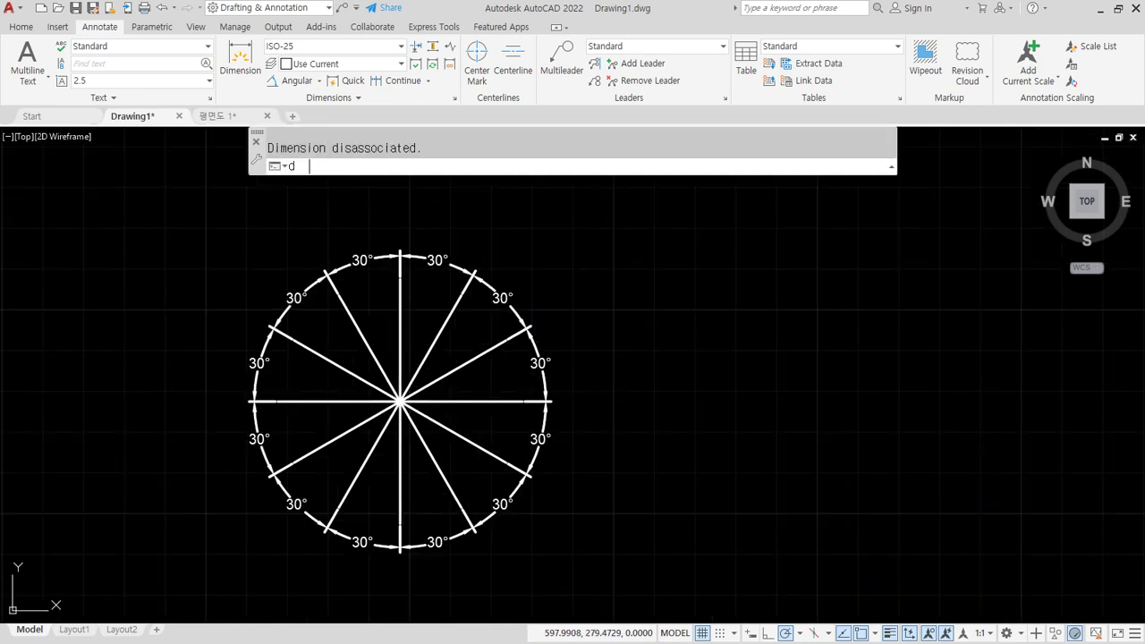
pyautogui.press('Return')
pyautogui.click(724, 301)
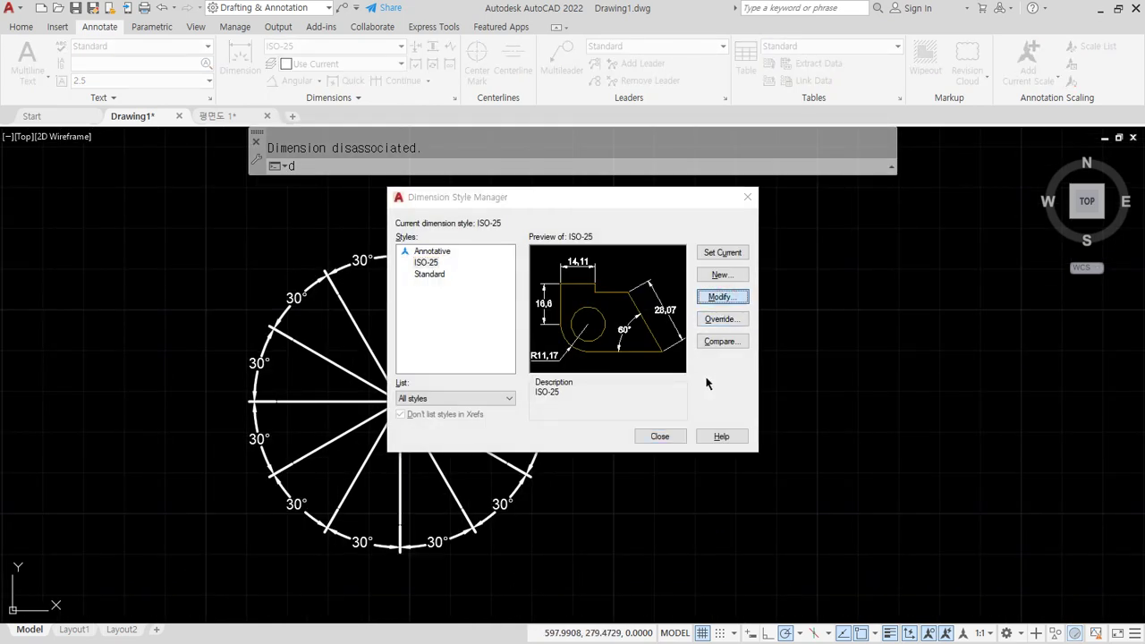
pyautogui.click(659, 417)
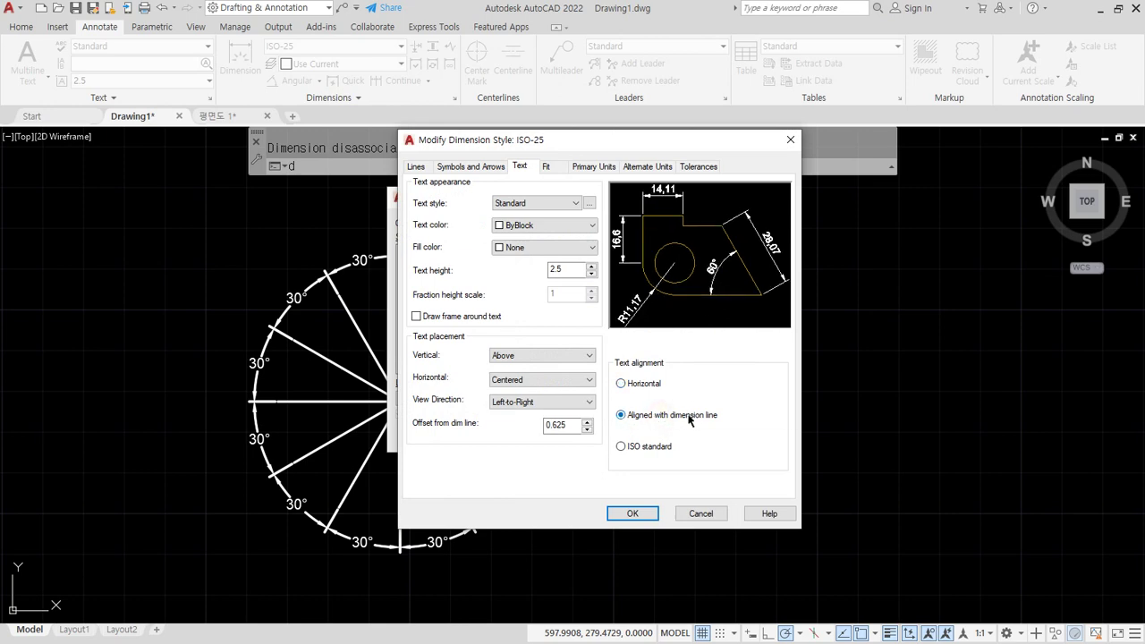
pyautogui.click(631, 512)
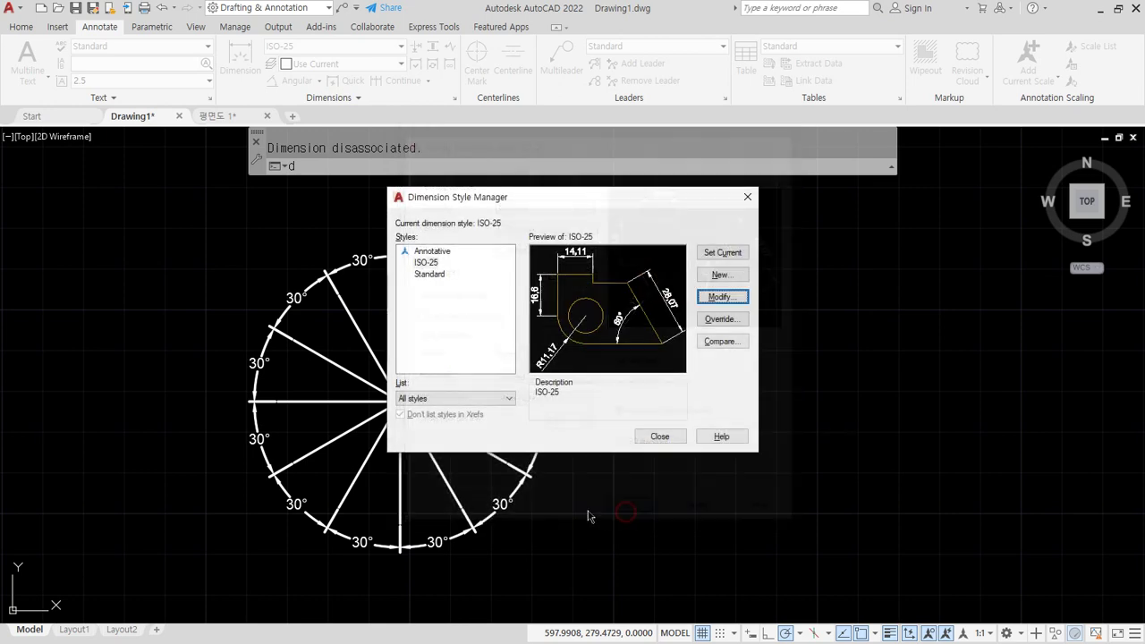
pyautogui.click(659, 437)
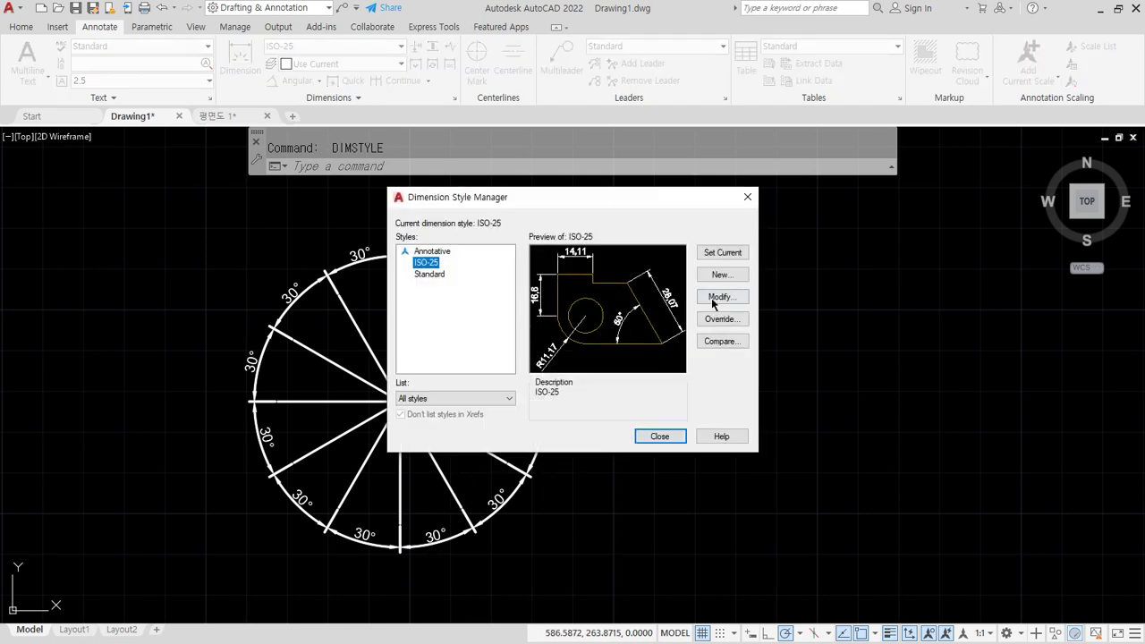
# Step: Set the ISO-25 dimension style's text alignment to ISO standard
pyautogui.click(637, 447)
pyautogui.click(632, 512)
pyautogui.click(655, 436)
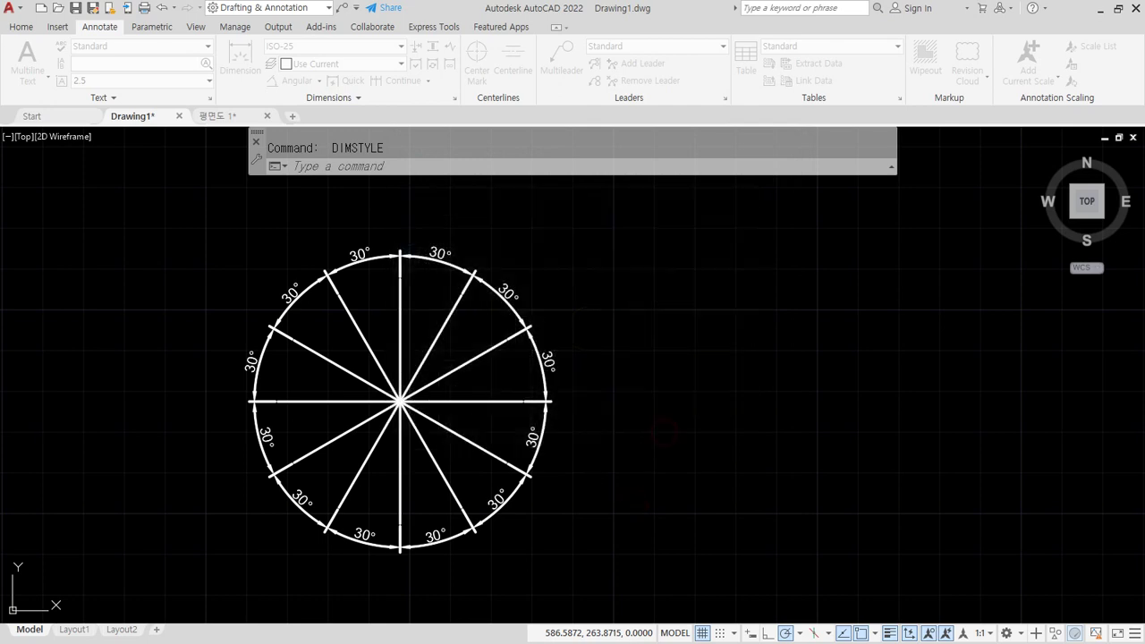
# Step: Move the spokes together with their angular dimensions close beside the three dimensioned circles
pyautogui.scroll(-2, 391, 394)
pyautogui.moveTo(208, 404); pyautogui.dragTo(654, 329, button='middle')
pyautogui.moveTo(179, 382); pyautogui.dragTo(522, 381, button='middle')
pyautogui.scroll(2, 377, 307)
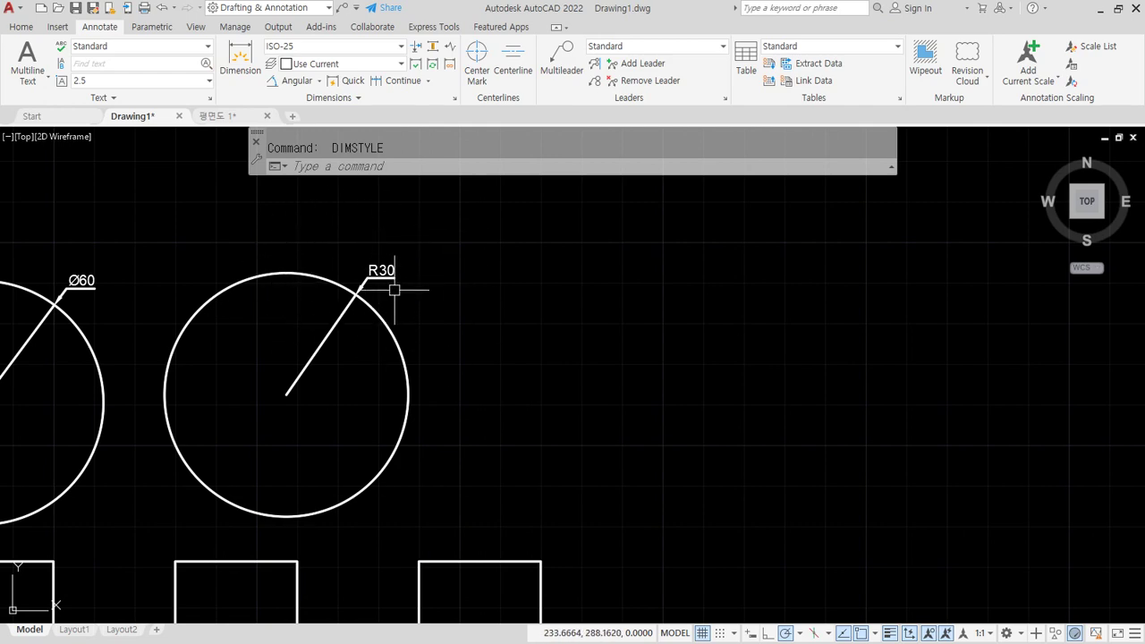
pyautogui.scroll(-2, 480, 291)
pyautogui.moveTo(685, 302); pyautogui.dragTo(518, 316, button='middle')
pyautogui.scroll(1, 658, 280)
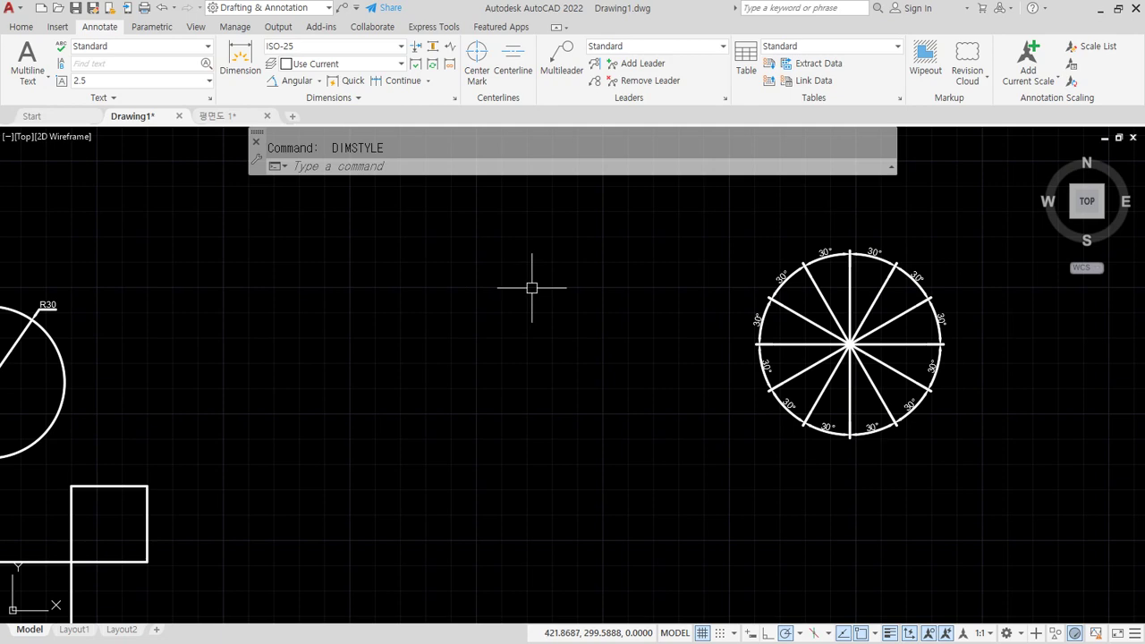
pyautogui.write('m')
pyautogui.press('Return')
pyautogui.click(997, 467)
pyautogui.click(705, 225)
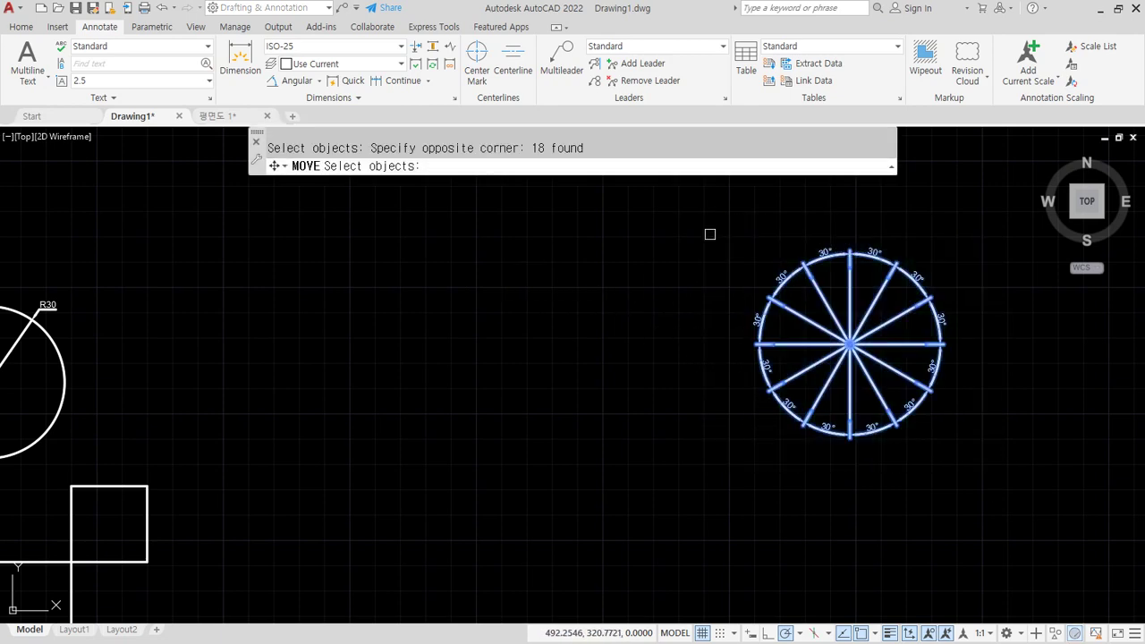
pyautogui.press('Return')
pyautogui.click(712, 269)
pyautogui.click(125, 309)
# Step: Modify the ISO-25 dimension style with the fit option Always keep text between ext lines
pyautogui.moveTo(126, 310); pyautogui.dragTo(393, 259, button='middle')
pyautogui.scroll(3, 357, 264)
pyautogui.moveTo(320, 268)
pyautogui.mouseDown(button='middle')
pyautogui.moveTo(388, 283)
pyautogui.moveTo(552, 256)
pyautogui.mouseUp(button='middle')
pyautogui.write('d')
pyautogui.press('Return')
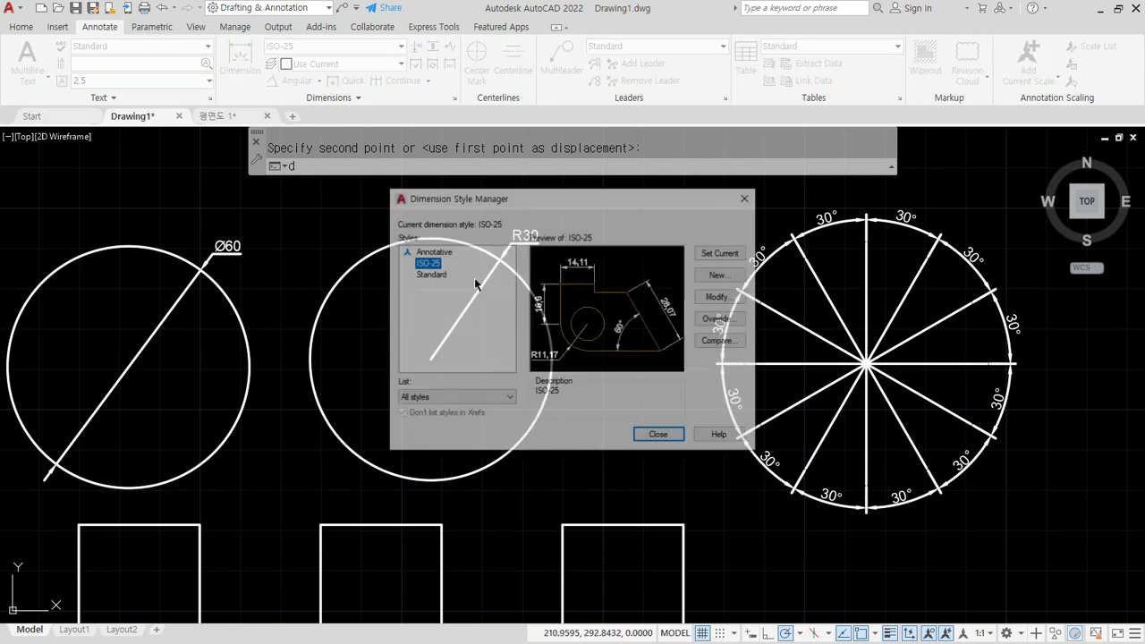
pyautogui.press('Return')
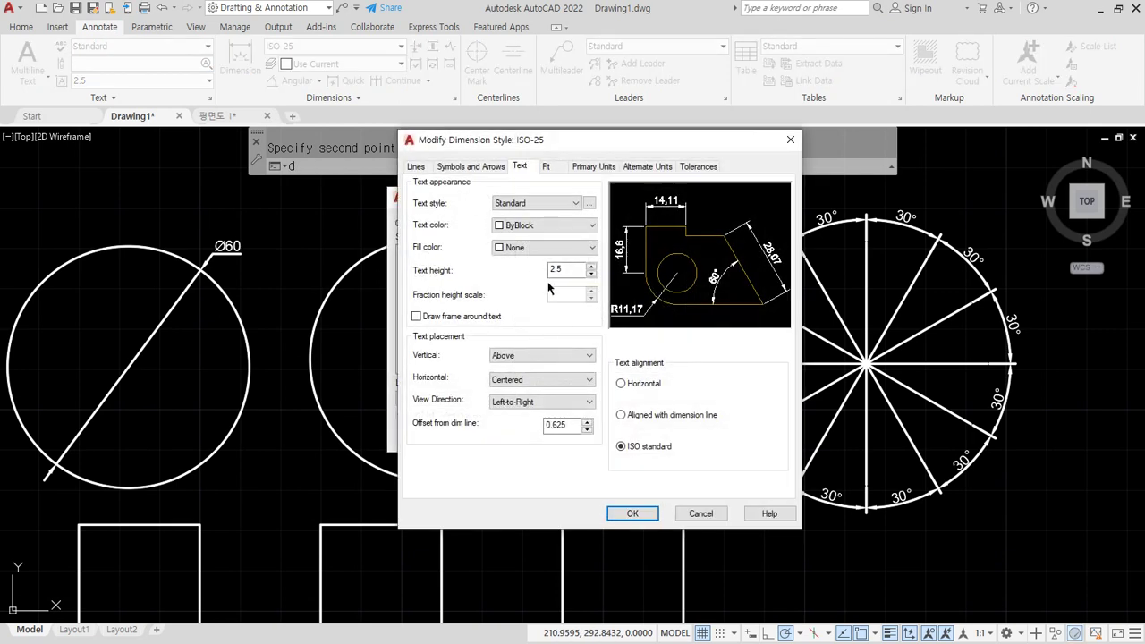
pyautogui.click(547, 167)
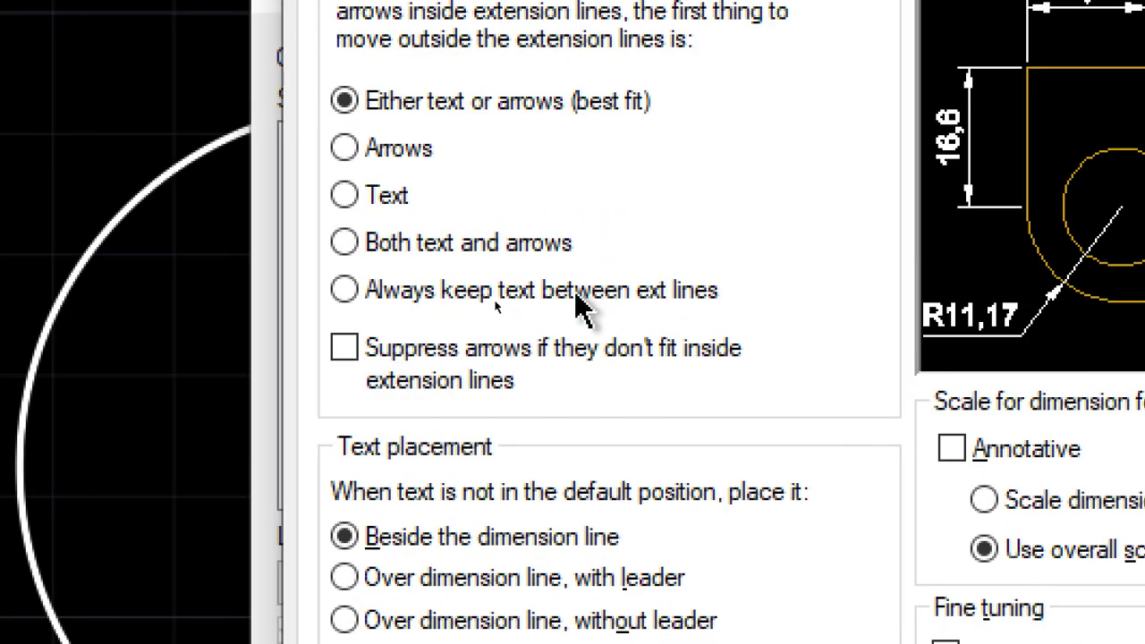
pyautogui.click(501, 293)
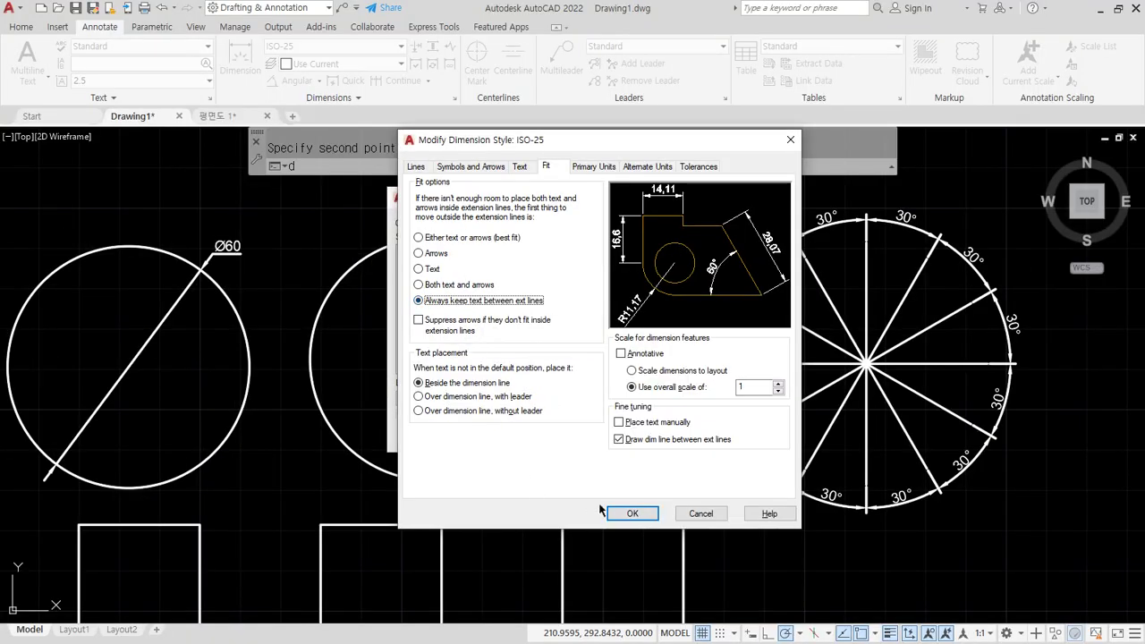
pyautogui.click(629, 515)
pyautogui.click(654, 440)
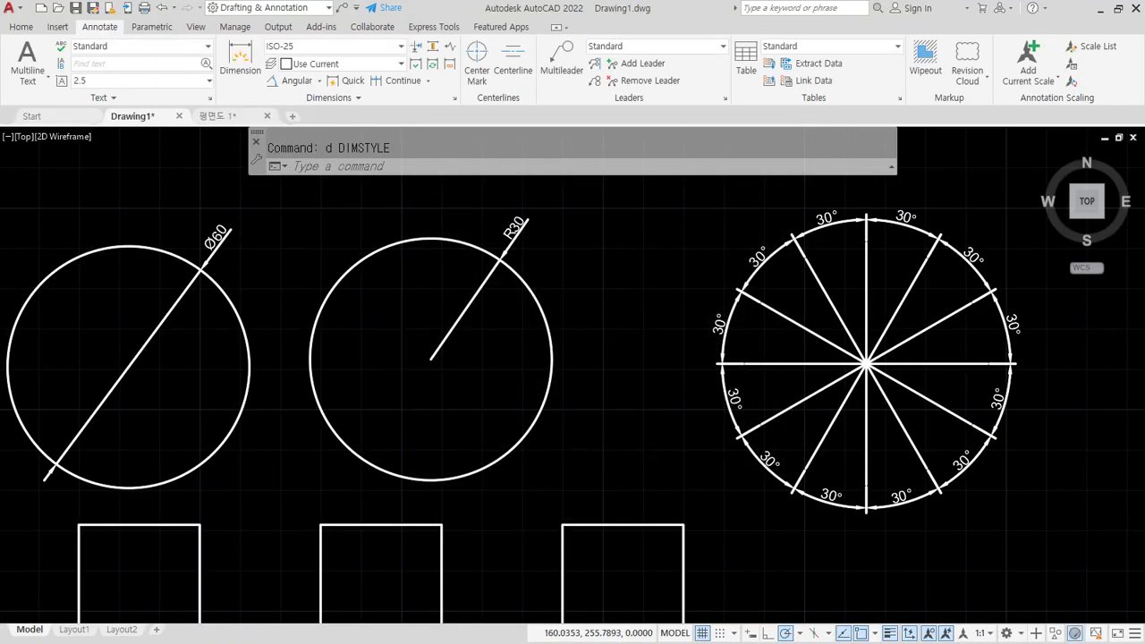
# Step: Add a 10-unit horizontal linear dimension in the empty area beside the circle with the first radius dimension
pyautogui.scroll(-2, 134, 374)
pyautogui.moveTo(90, 374); pyautogui.dragTo(490, 379, button='middle')
pyautogui.scroll(-2, 267, 422)
pyautogui.moveTo(142, 382); pyautogui.dragTo(343, 317, button='middle')
pyautogui.scroll(3, 343, 317)
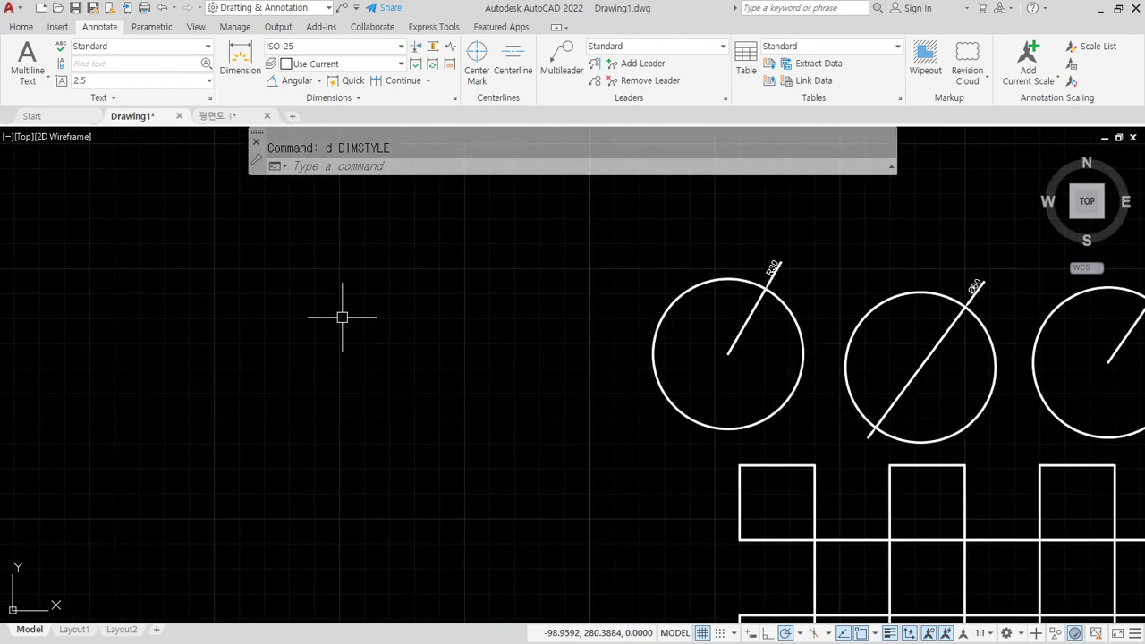
pyautogui.click(303, 81)
pyautogui.click(318, 80)
pyautogui.click(304, 104)
pyautogui.click(324, 484)
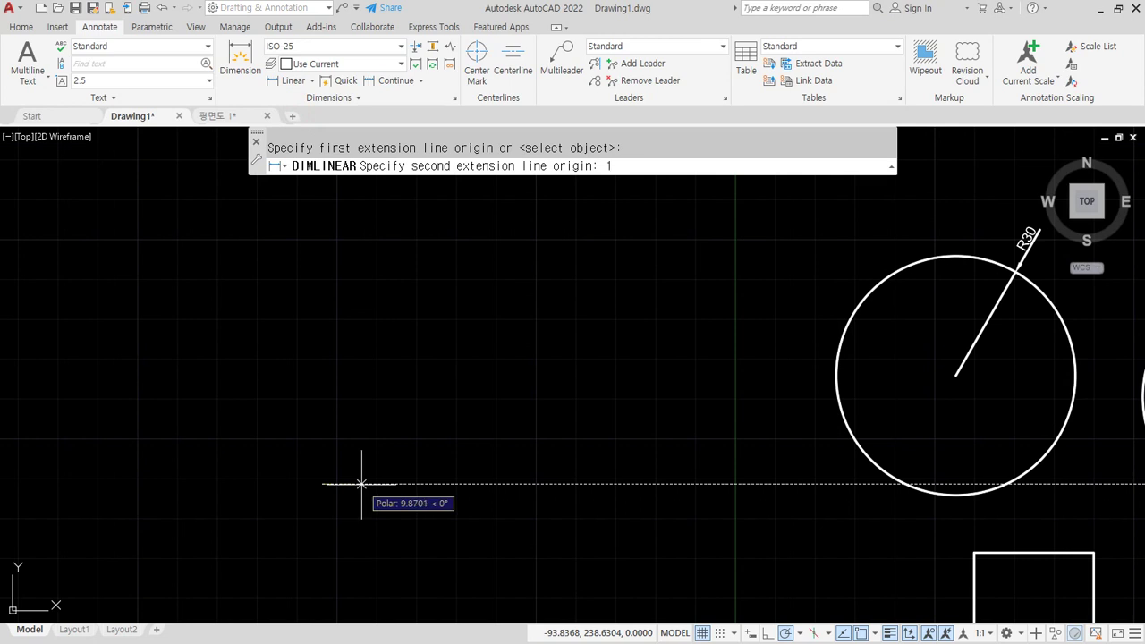
pyautogui.write('10')
pyautogui.press('Return')
pyautogui.click(342, 393)
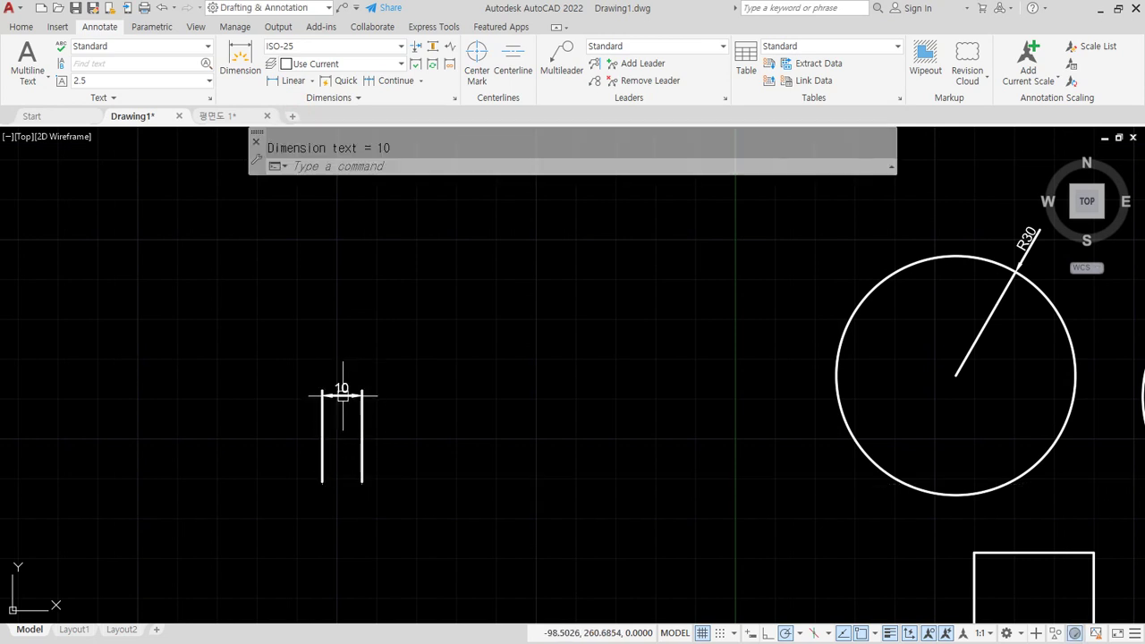
# Step: Add a 3-unit horizontal linear dimension next to the 10-unit one
pyautogui.press('Return')
pyautogui.click(403, 479)
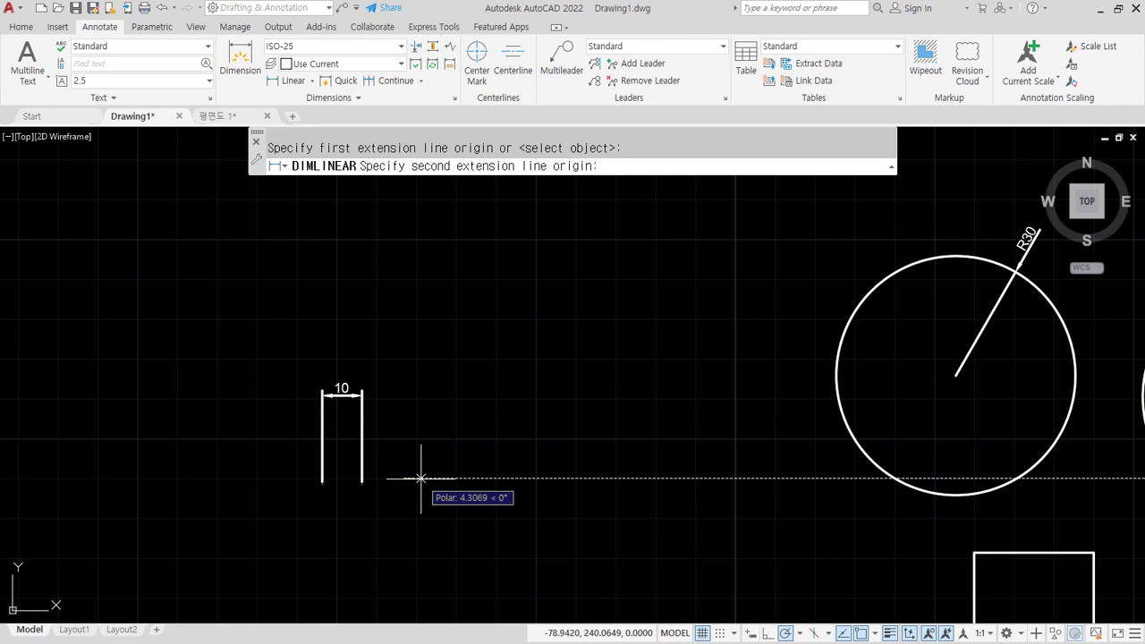
pyautogui.write('3')
pyautogui.press('Return')
pyautogui.click(406, 395)
pyautogui.scroll(8, 393, 401)
pyautogui.moveTo(466, 415); pyautogui.dragTo(436, 351)
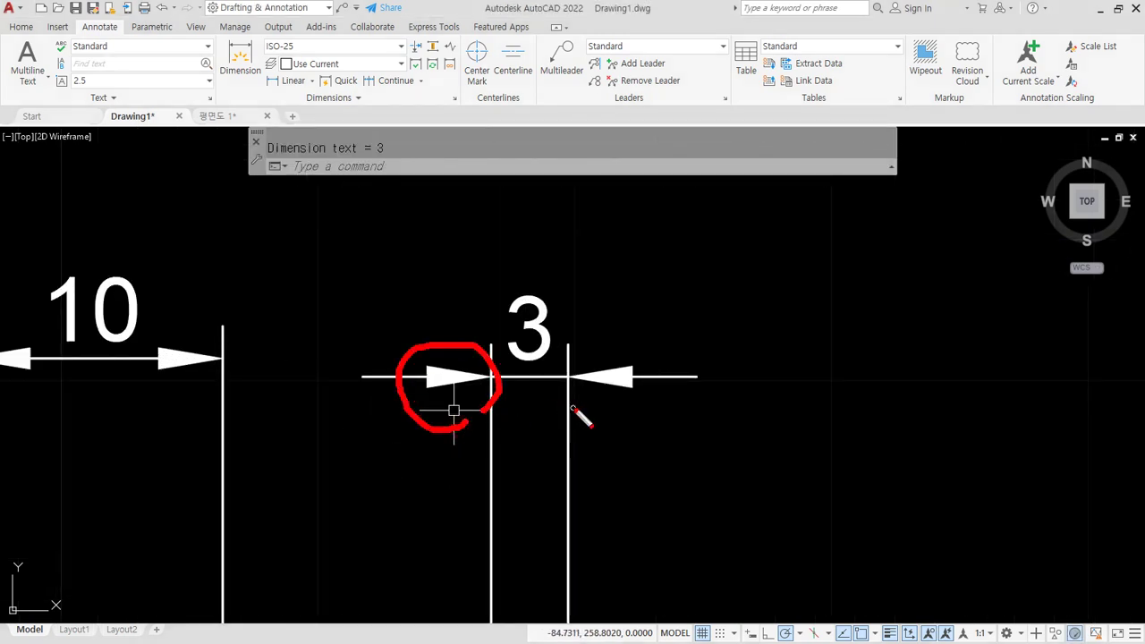
pyautogui.moveTo(577, 420); pyautogui.dragTo(658, 344)
pyautogui.moveTo(543, 386); pyautogui.dragTo(547, 383)
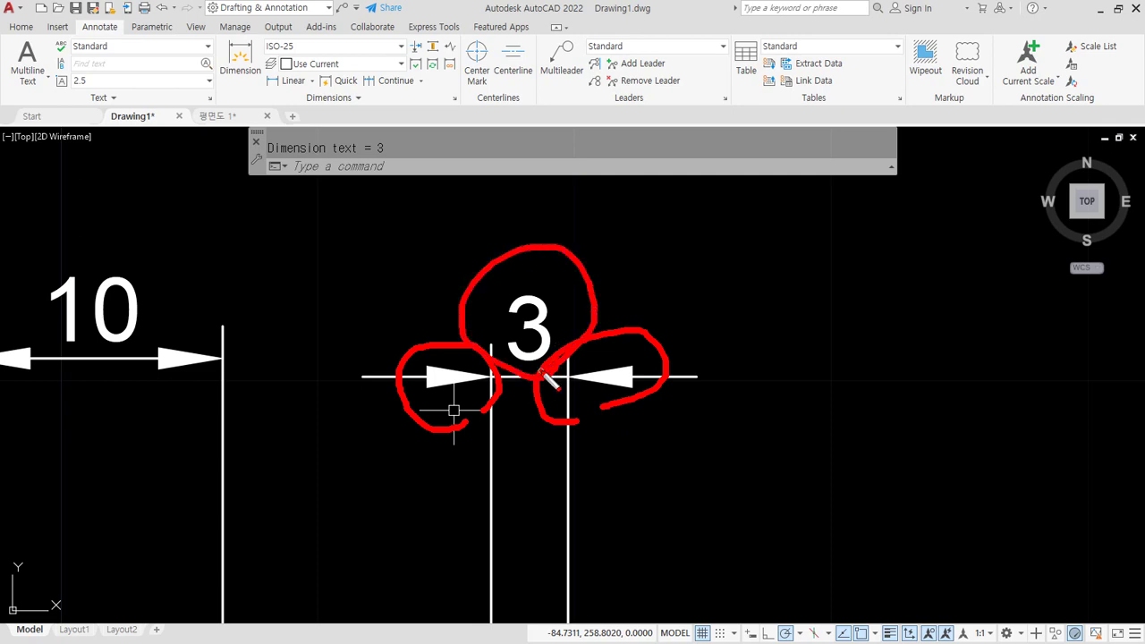
pyautogui.press('Escape')
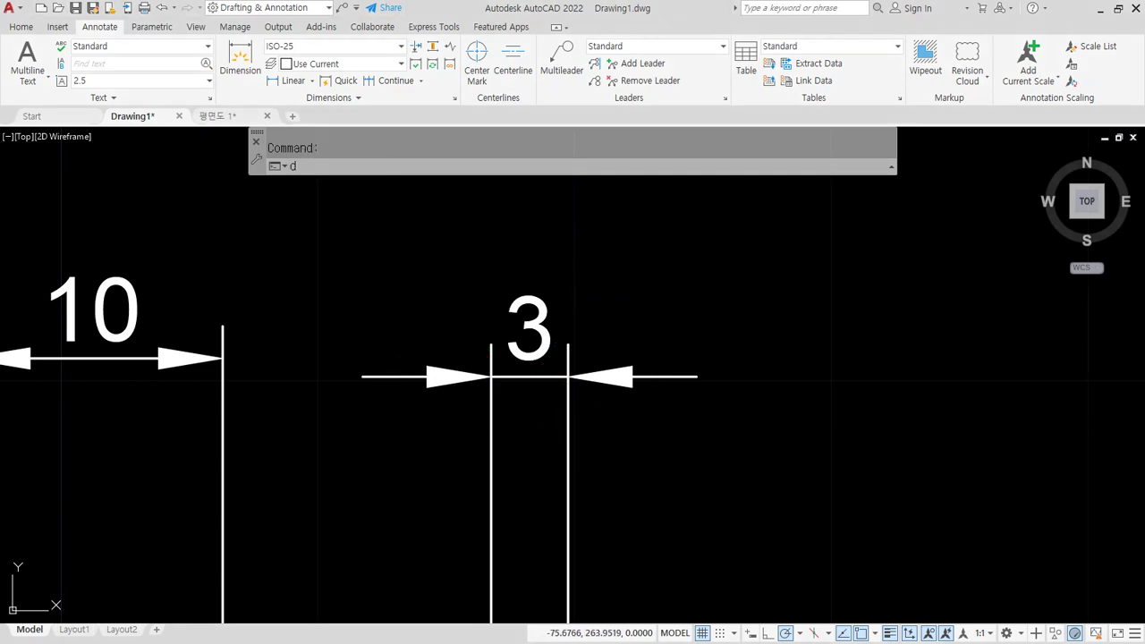
# Step: Enable suppressing arrows that don't fit inside the extension lines in the ISO-25 dimension style
pyautogui.press('Return')
pyautogui.click(721, 297)
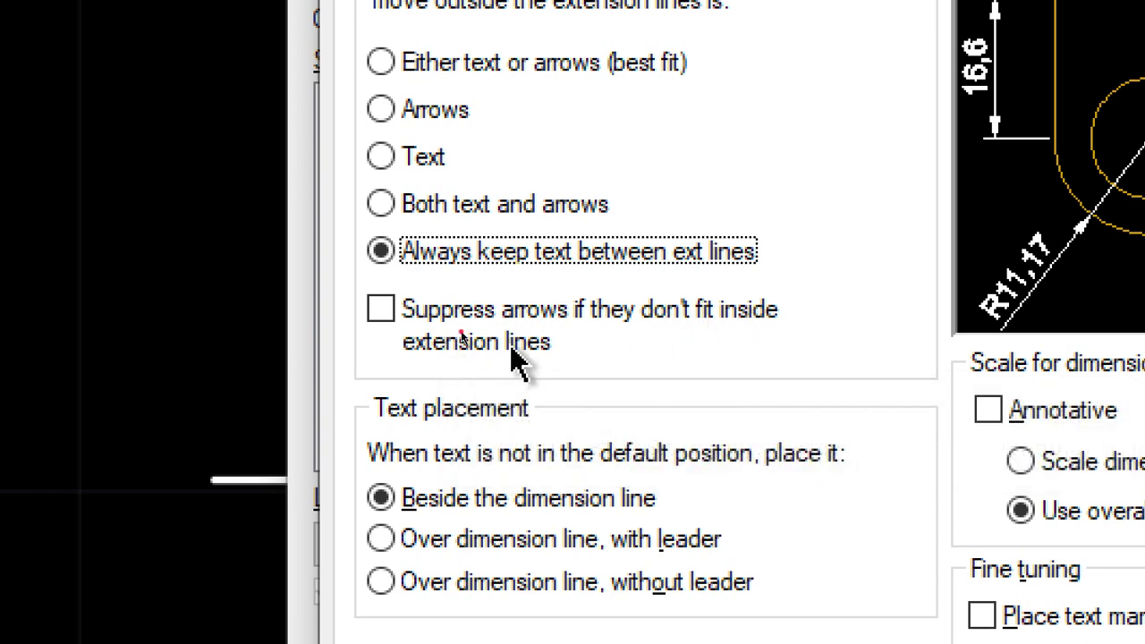
pyautogui.click(468, 324)
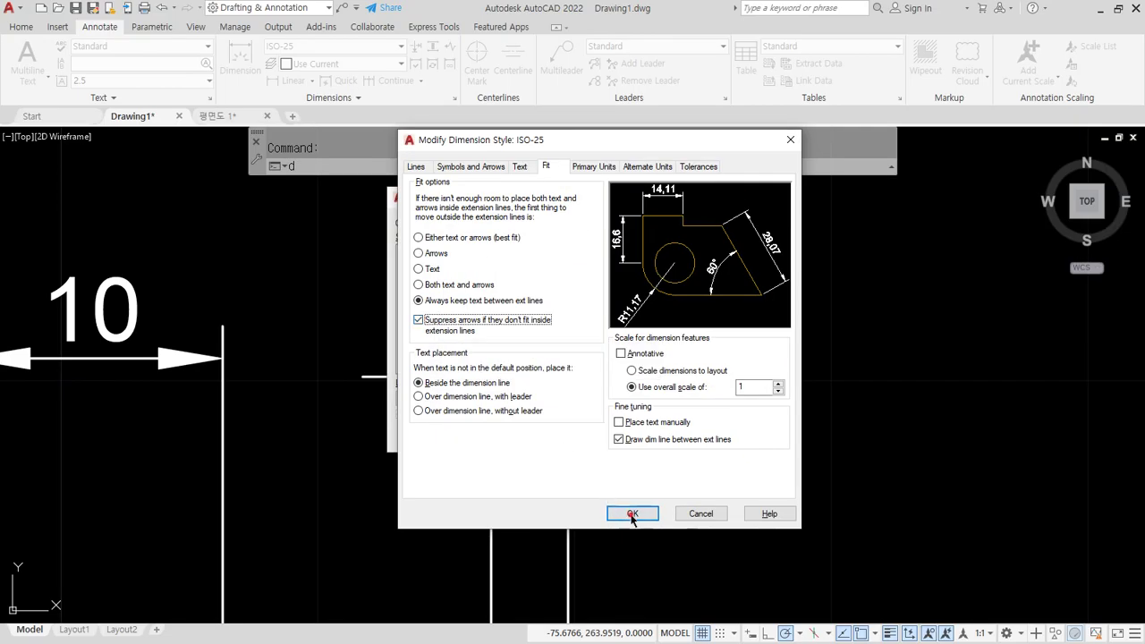
pyautogui.click(631, 513)
pyautogui.click(659, 435)
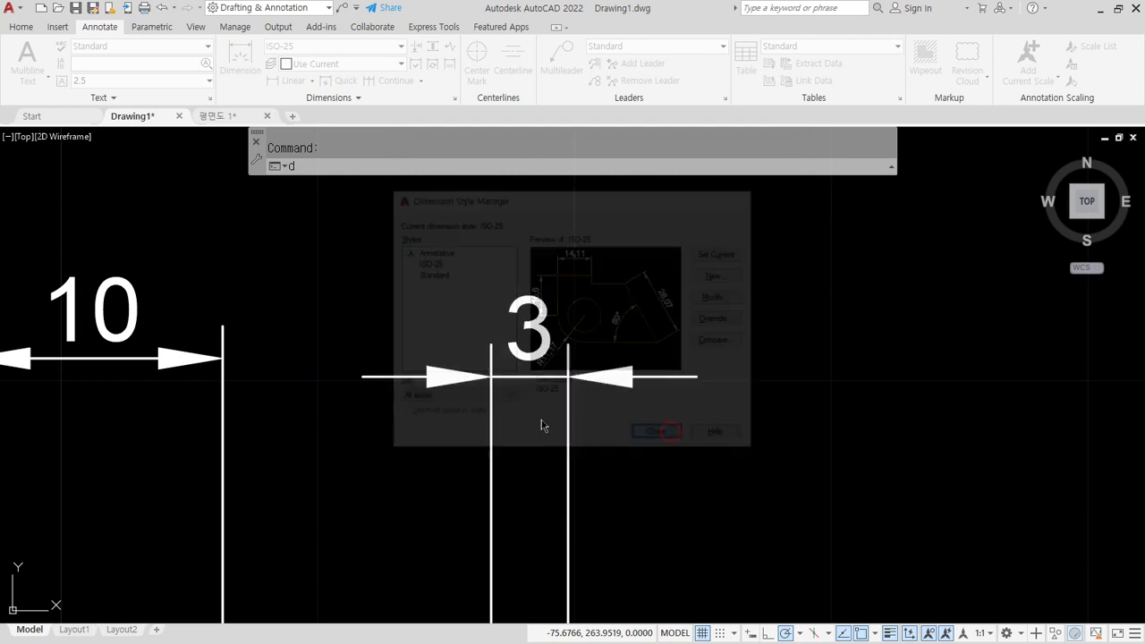
pyautogui.moveTo(559, 458)
pyautogui.mouseDown()
pyautogui.moveTo(435, 396)
pyautogui.moveTo(659, 319)
pyautogui.moveTo(576, 459)
pyautogui.mouseUp()
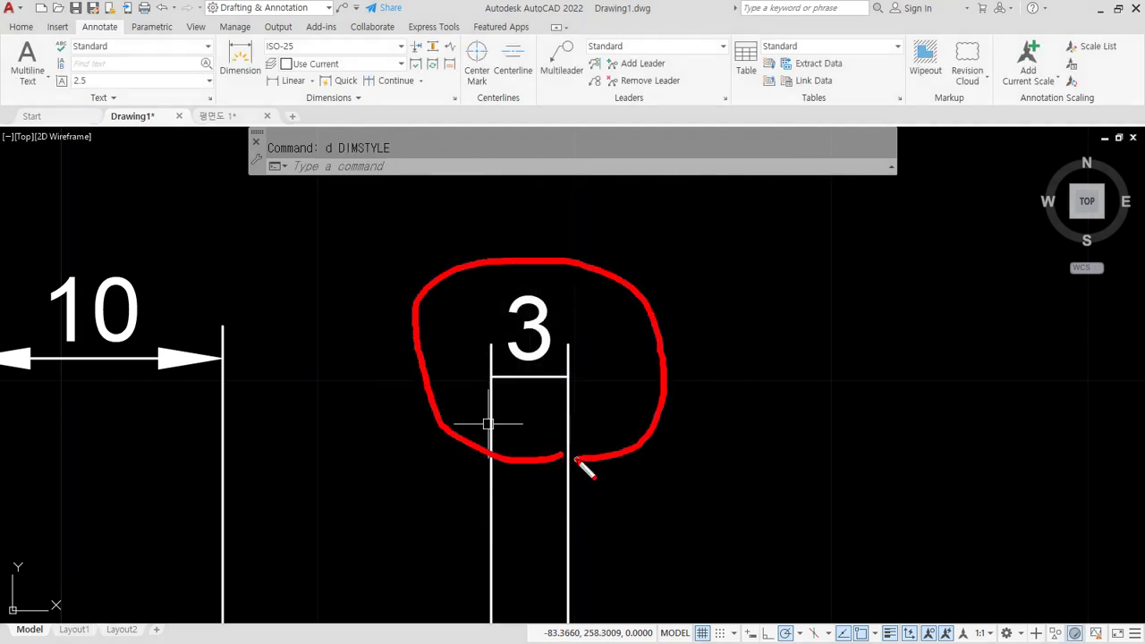
pyautogui.moveTo(505, 460)
pyautogui.mouseDown()
pyautogui.moveTo(645, 319)
pyautogui.moveTo(533, 488)
pyautogui.mouseUp()
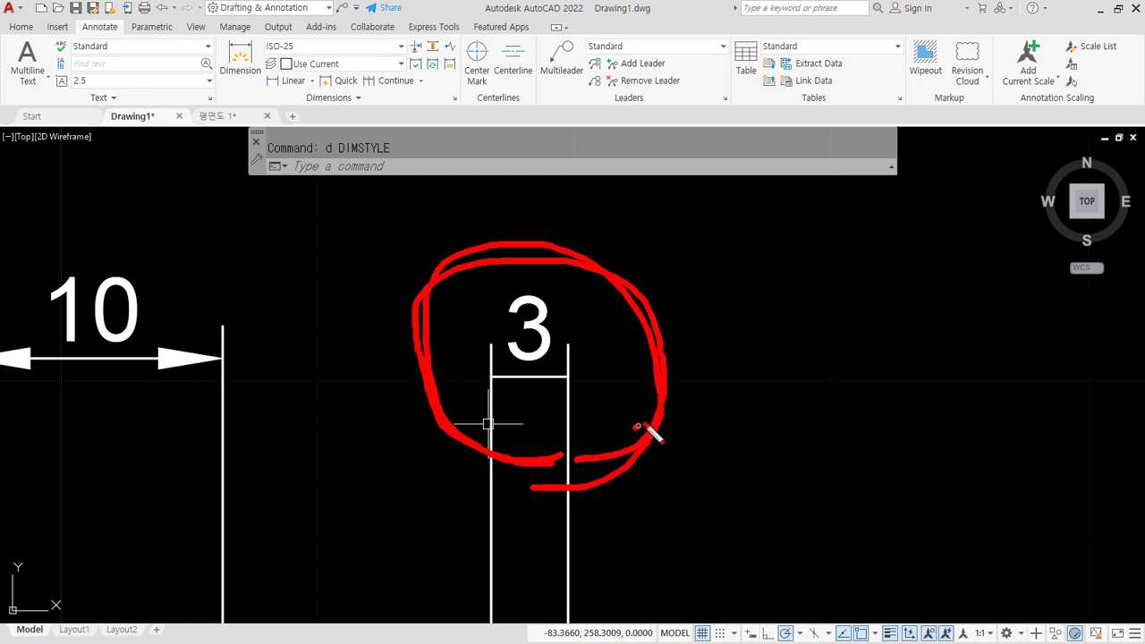
pyautogui.press('Escape')
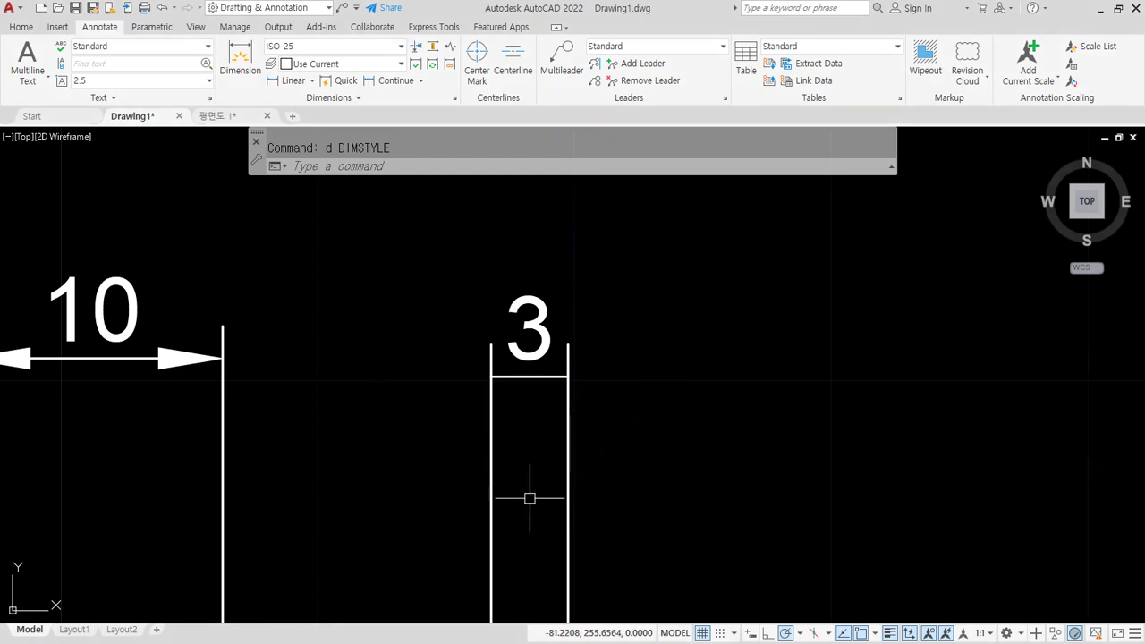
pyautogui.click(626, 319)
pyautogui.click(685, 388)
# Step: Turn off arrow suppression in the ISO-25 dimension style and set its fit option to Either text or arrows (best fit)
pyautogui.write('d')
pyautogui.press('Return')
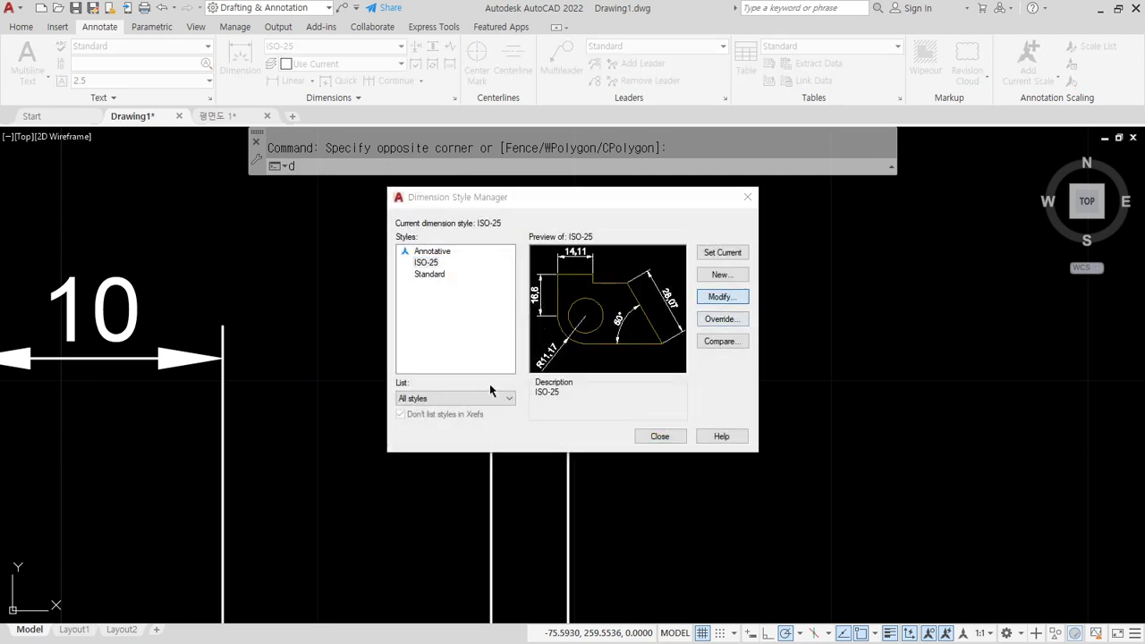
pyautogui.press('Return')
pyautogui.click(418, 320)
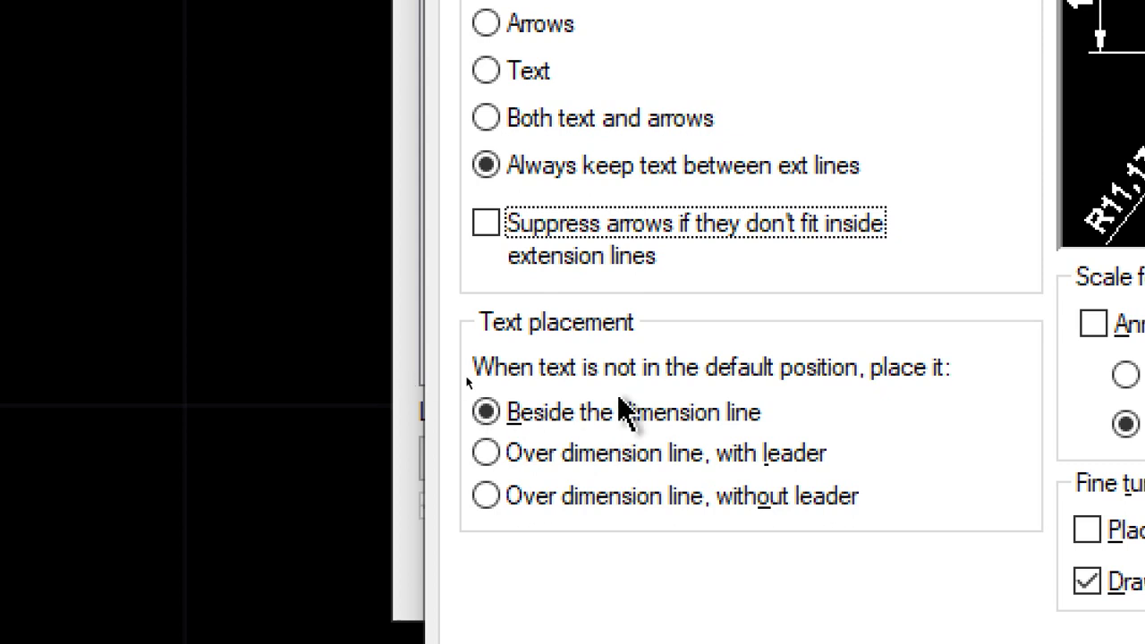
pyautogui.click(553, 34)
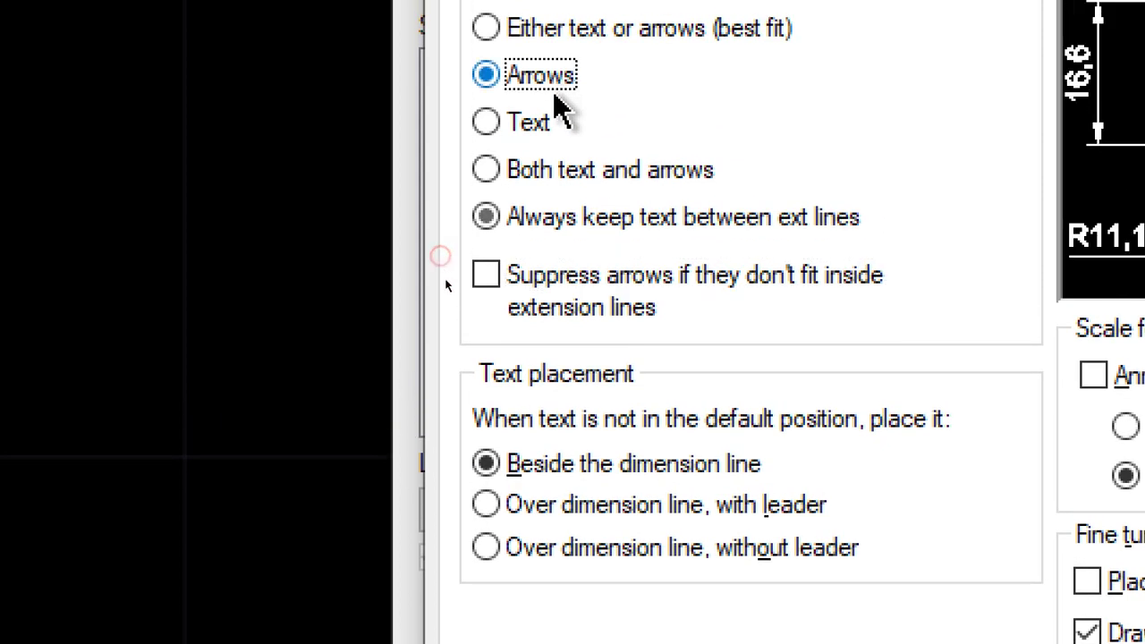
pyautogui.click(517, 70)
pyautogui.click(506, 528)
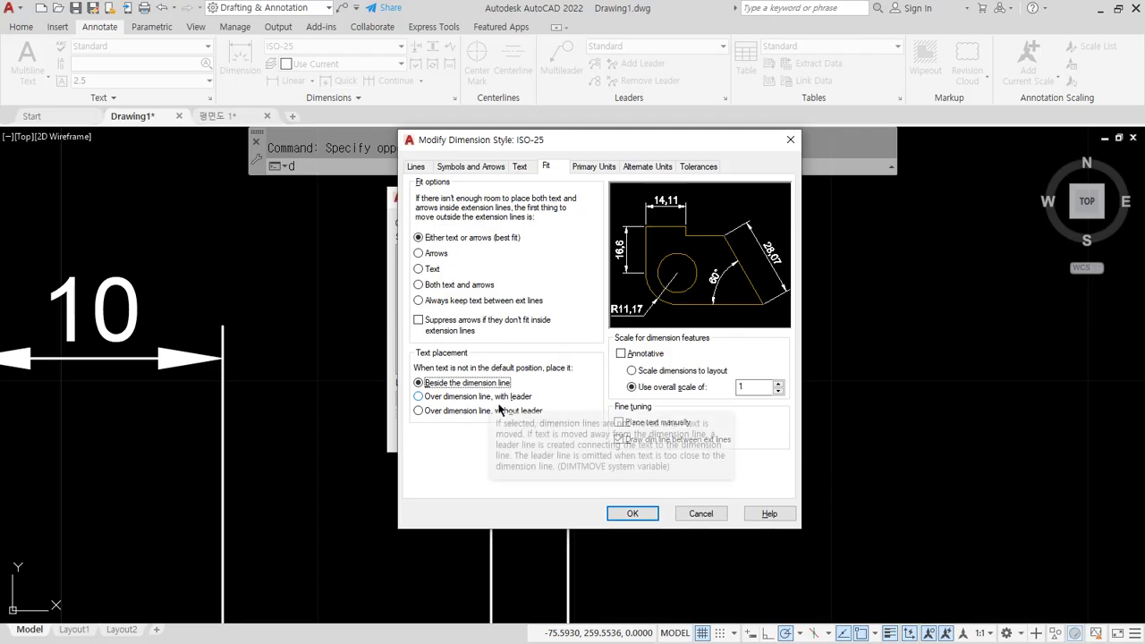
pyautogui.click(626, 511)
pyautogui.click(659, 436)
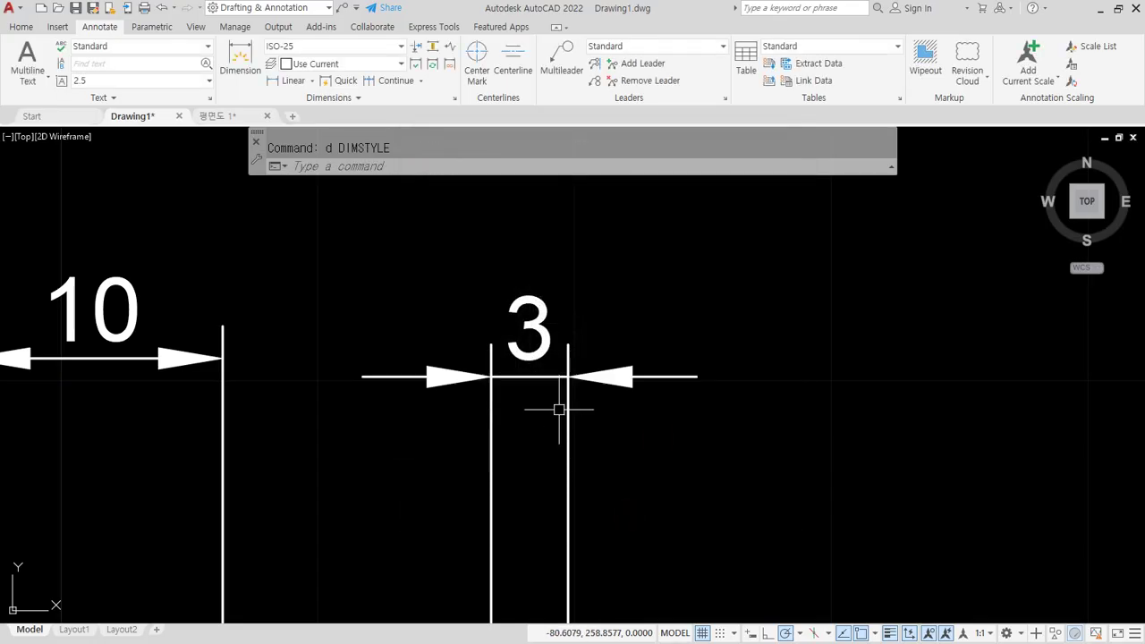
# Step: Add a 2.5-unit horizontal linear dimension in the empty area beside the 3-unit one
pyautogui.moveTo(592, 447)
pyautogui.mouseDown()
pyautogui.moveTo(459, 379)
pyautogui.moveTo(586, 438)
pyautogui.mouseUp()
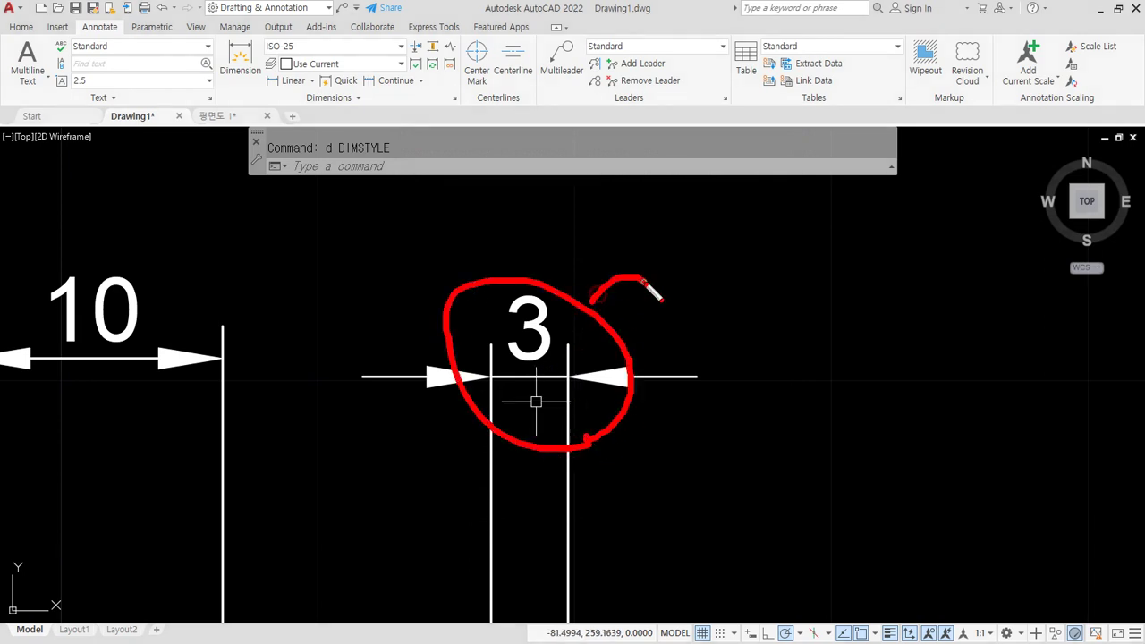
pyautogui.press('Escape')
pyautogui.scroll(-2, 729, 528)
pyautogui.moveTo(729, 527); pyautogui.dragTo(457, 411, button='middle')
pyautogui.scroll(-2, 459, 408)
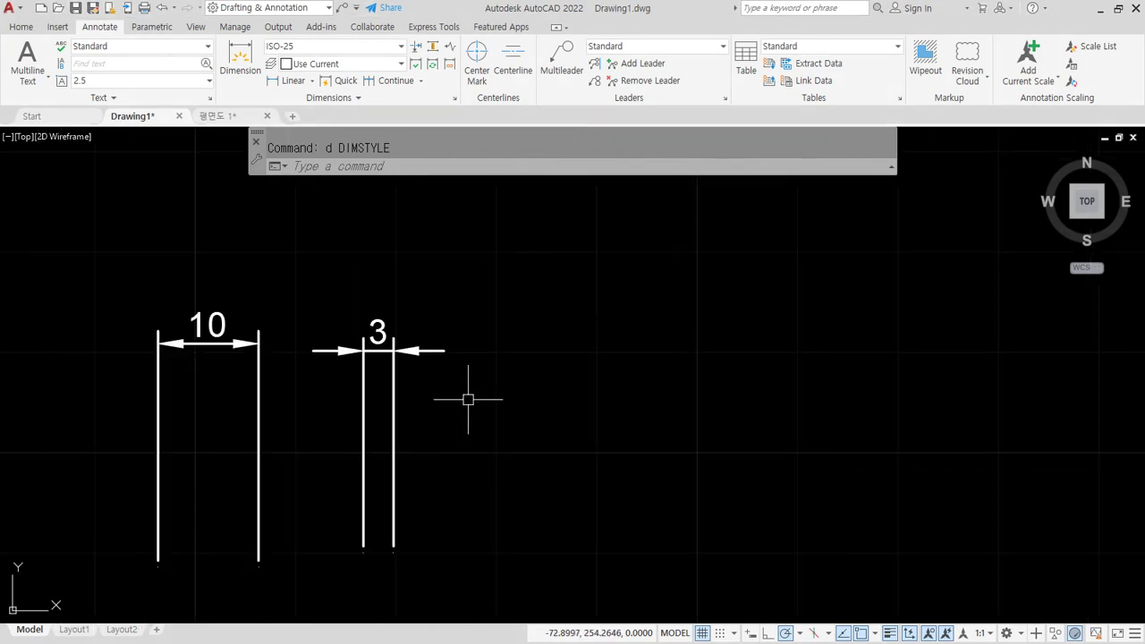
pyautogui.click(274, 80)
pyautogui.click(553, 495)
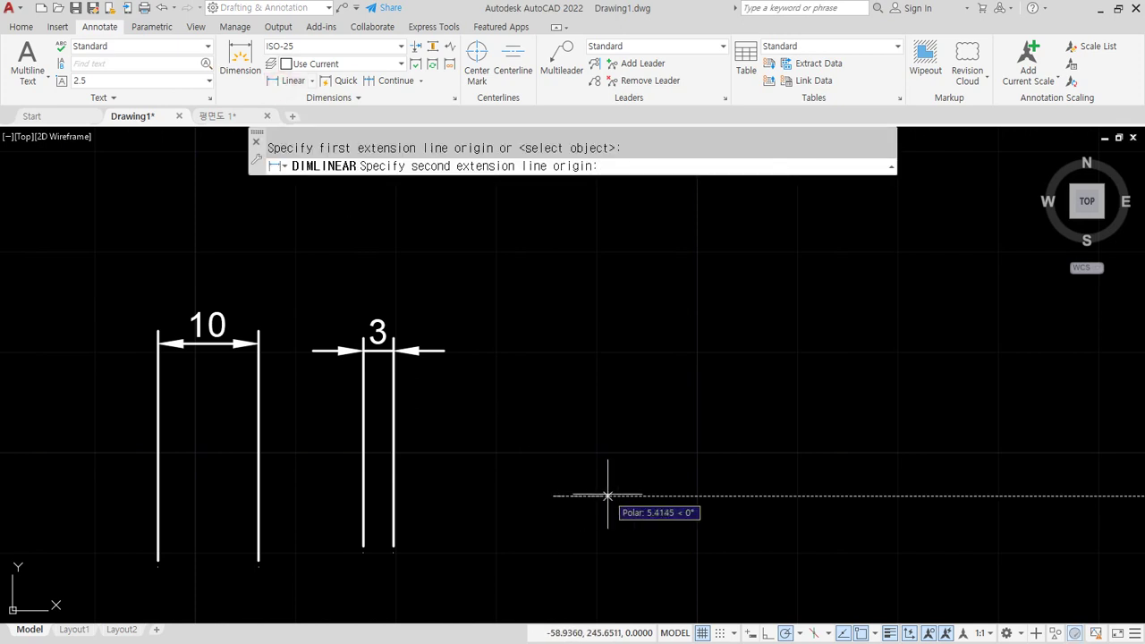
pyautogui.write('2.5')
pyautogui.press('Return')
pyautogui.click(663, 362)
pyautogui.moveTo(707, 383)
pyautogui.mouseDown()
pyautogui.moveTo(587, 327)
pyautogui.moveTo(707, 384)
pyautogui.mouseUp()
pyautogui.press('Escape')
# Step: Add a horizontal linear dimension of about 3.06 units beside the 2.5-unit one, picking its origins from right to left
pyautogui.click(286, 80)
pyautogui.click(921, 490)
pyautogui.click(891, 484)
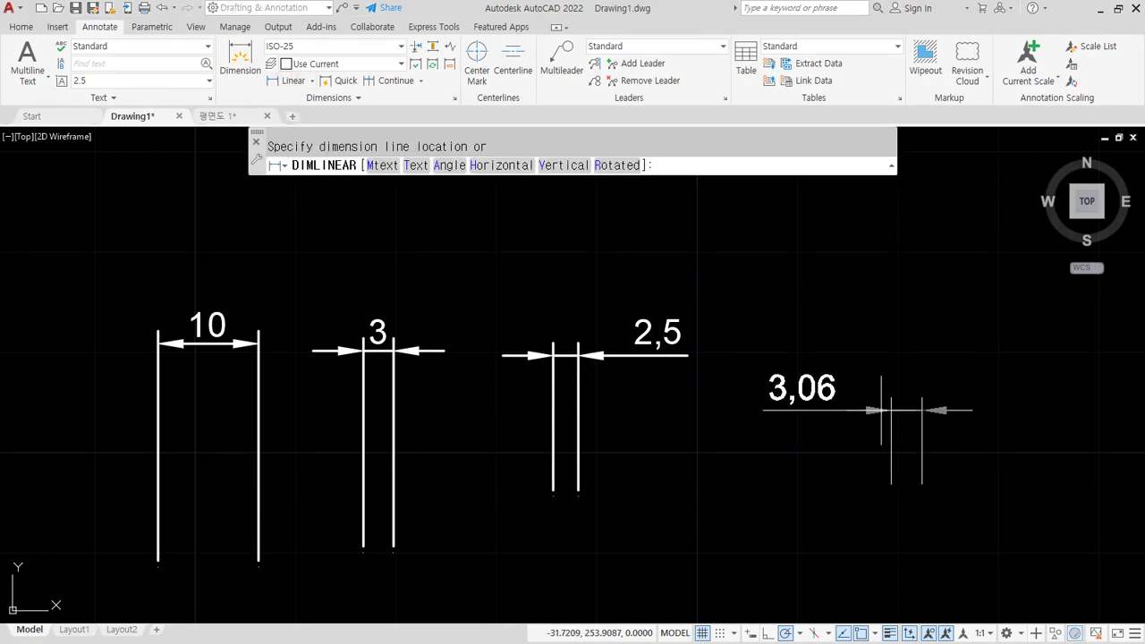
pyautogui.click(799, 374)
pyautogui.moveTo(841, 395)
pyautogui.mouseDown()
pyautogui.moveTo(721, 325)
pyautogui.moveTo(842, 381)
pyautogui.mouseUp()
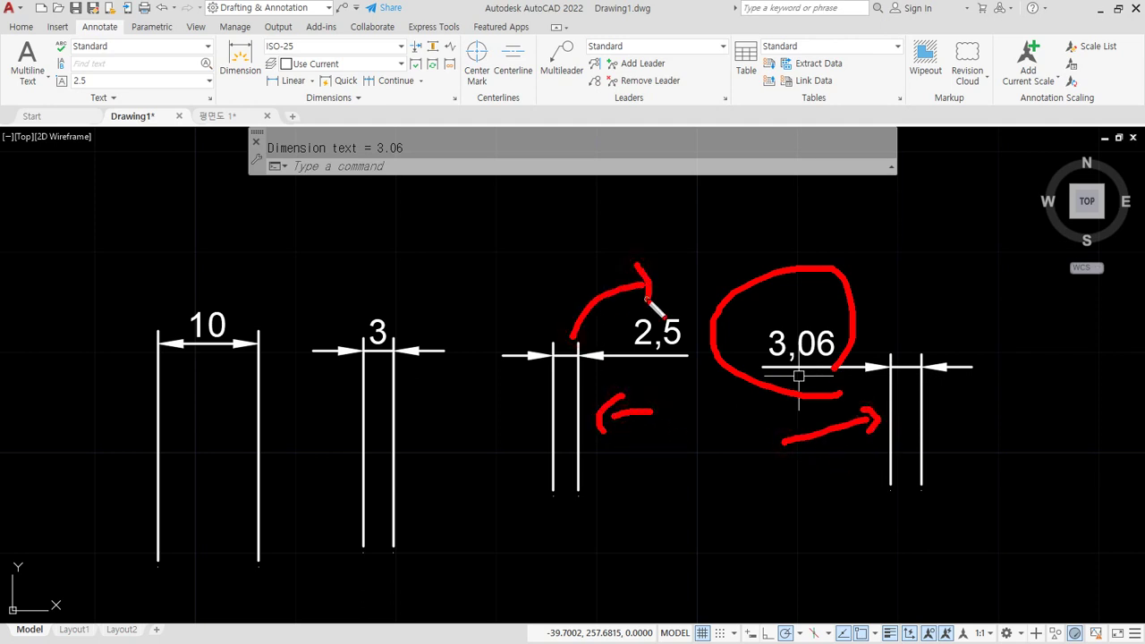
pyautogui.moveTo(762, 477)
pyautogui.mouseDown()
pyautogui.moveTo(816, 284)
pyautogui.moveTo(794, 435)
pyautogui.mouseUp()
pyautogui.press('Escape')
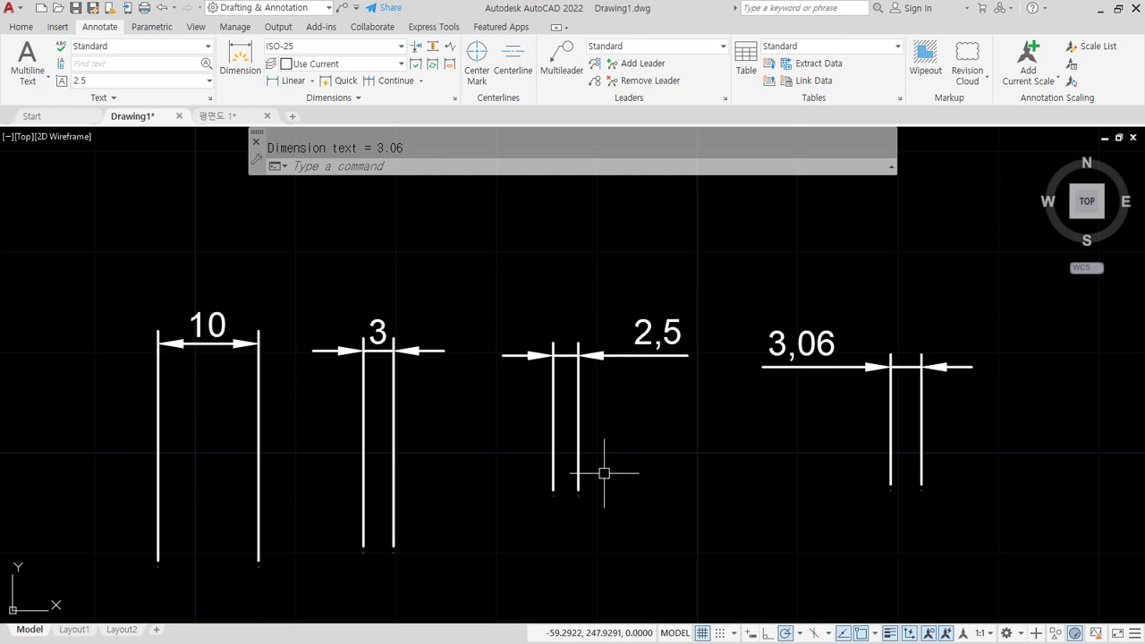
# Step: Erase the 3.06-unit linear dimension
pyautogui.click(1014, 478)
pyautogui.click(874, 442)
pyautogui.write('e')
pyautogui.press('Return')
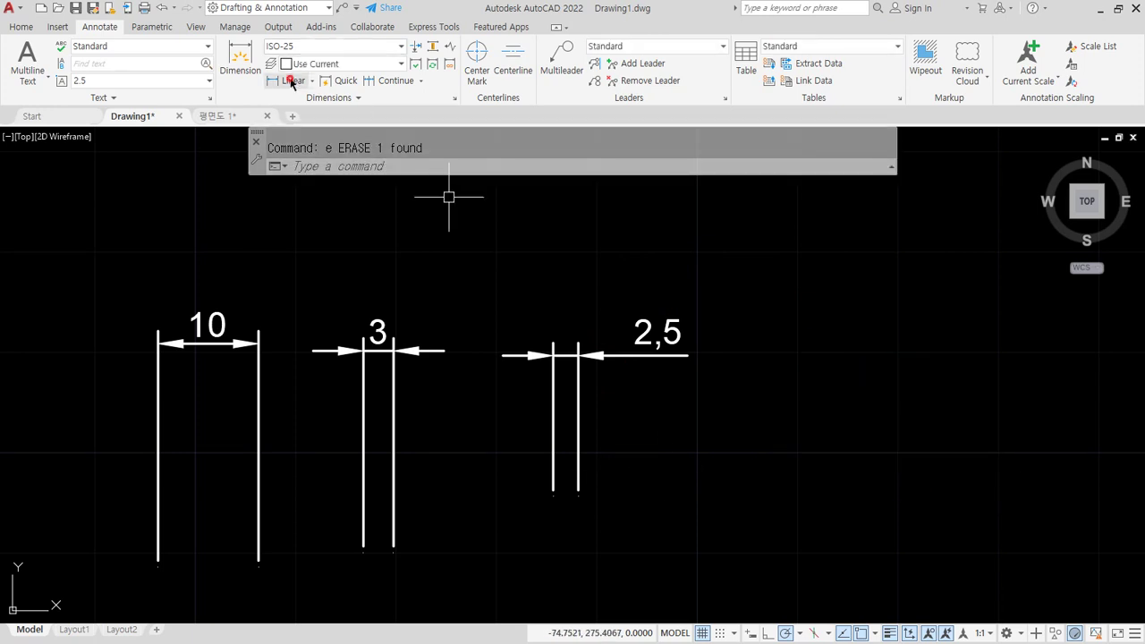
# Step: Add a second 2.5-unit horizontal linear dimension beside the first one, picking its origins from right to left
pyautogui.click(291, 82)
pyautogui.click(899, 489)
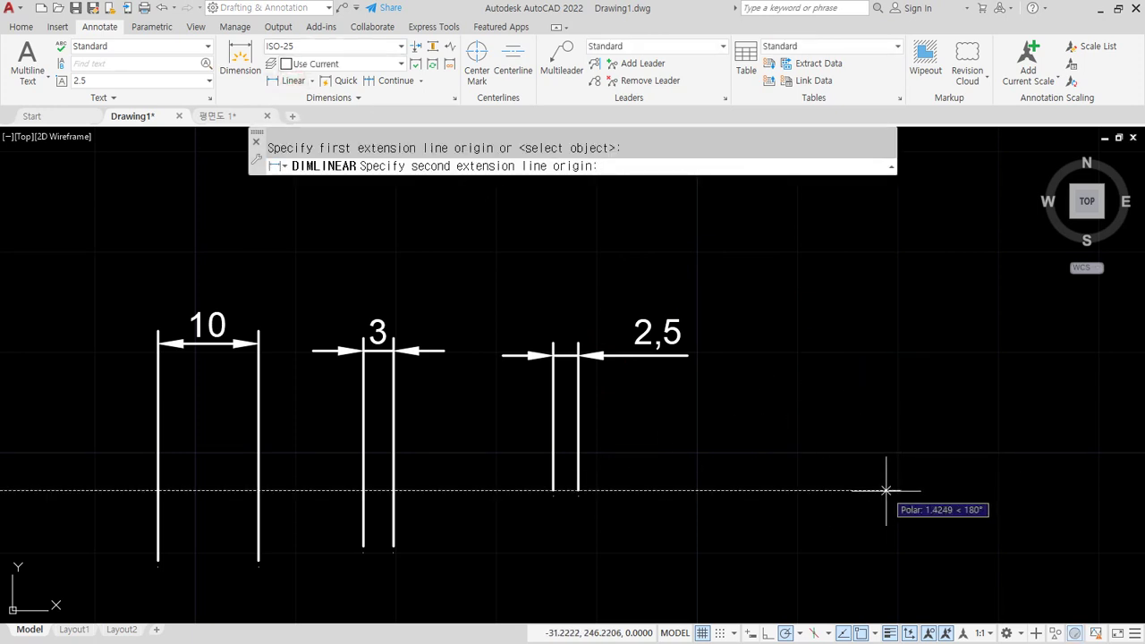
pyautogui.click(874, 490)
pyautogui.click(877, 360)
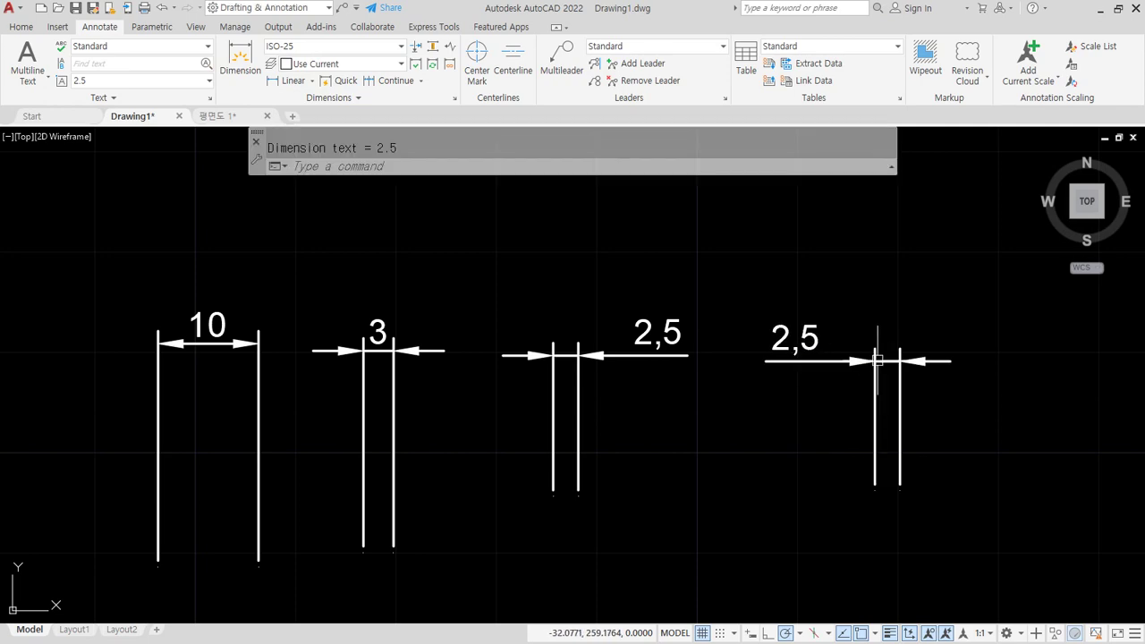
# Step: Set the text placement of the ISO-25 dimension style to Over dimension line, with leader
pyautogui.write('d')
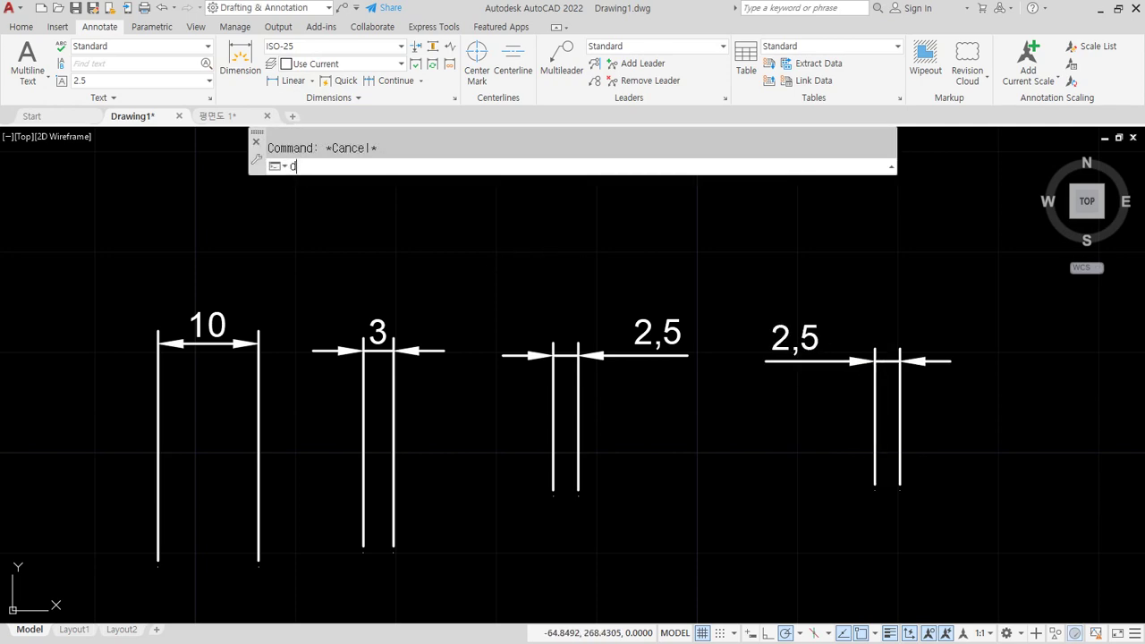
pyautogui.press('Return')
pyautogui.click(721, 299)
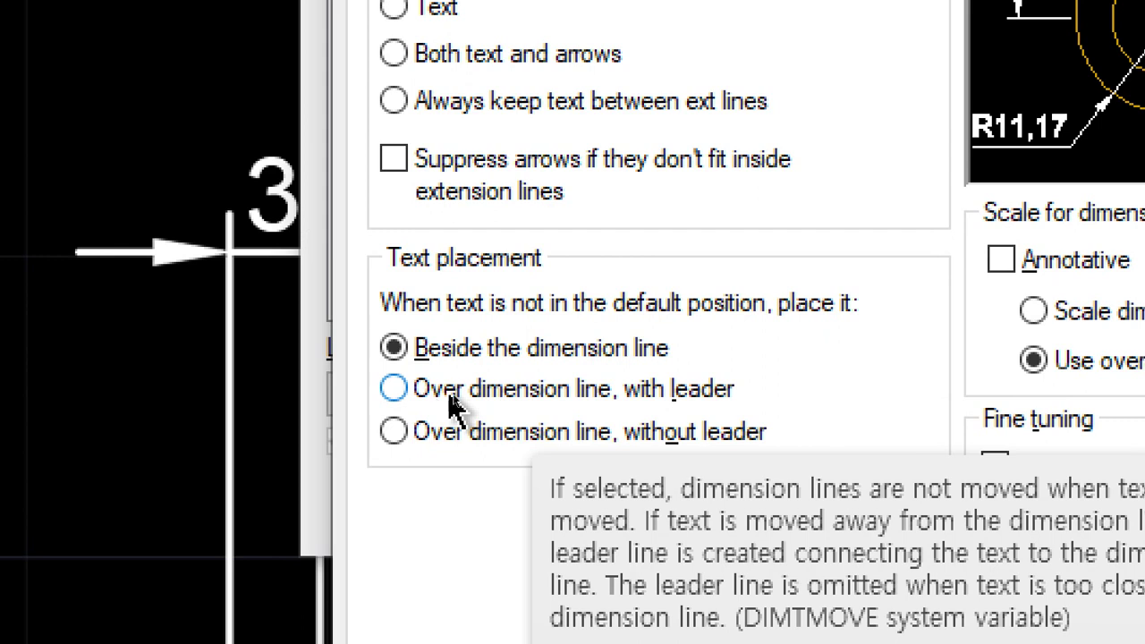
pyautogui.click(573, 394)
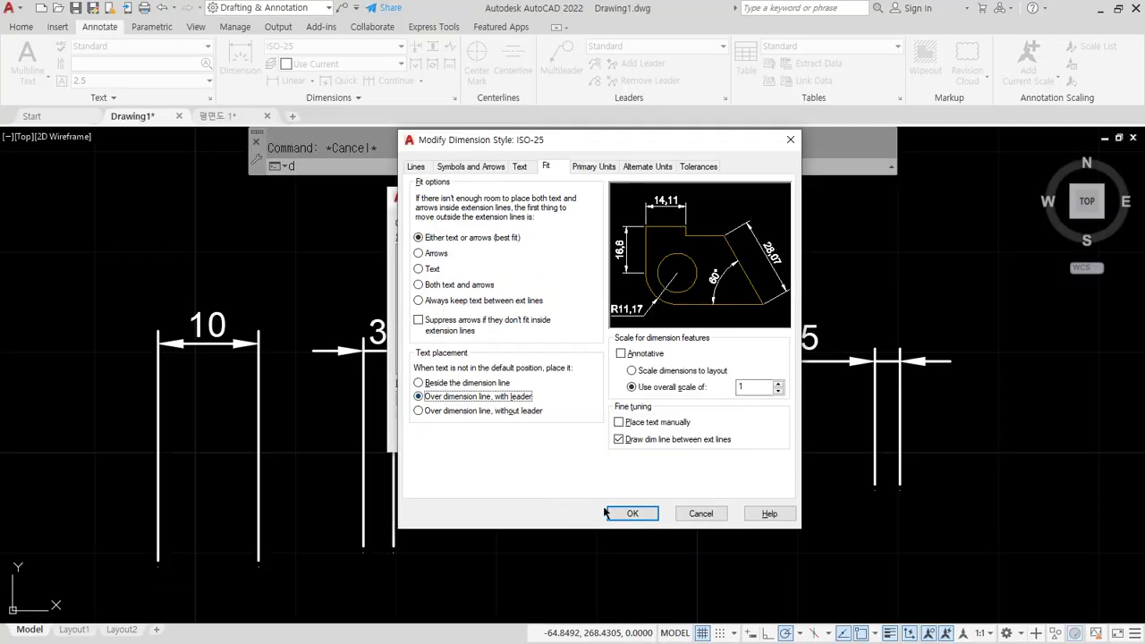
pyautogui.click(614, 513)
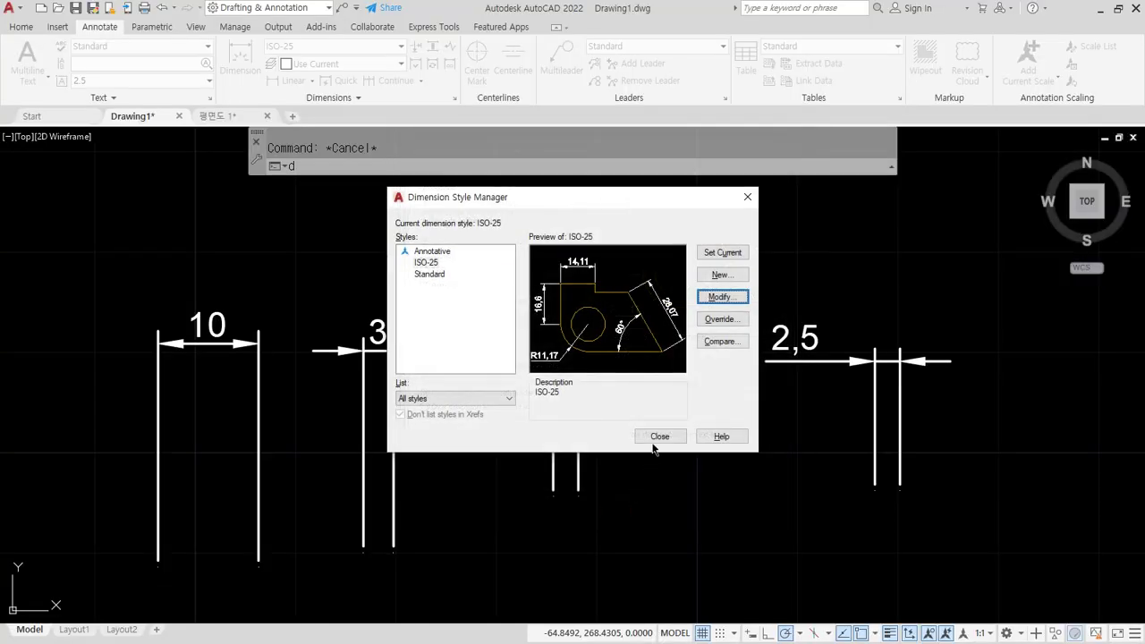
pyautogui.click(658, 438)
# Step: Move the text of both 2.5-unit dimensions up and to the right, away from their dimension lines
pyautogui.click(595, 308)
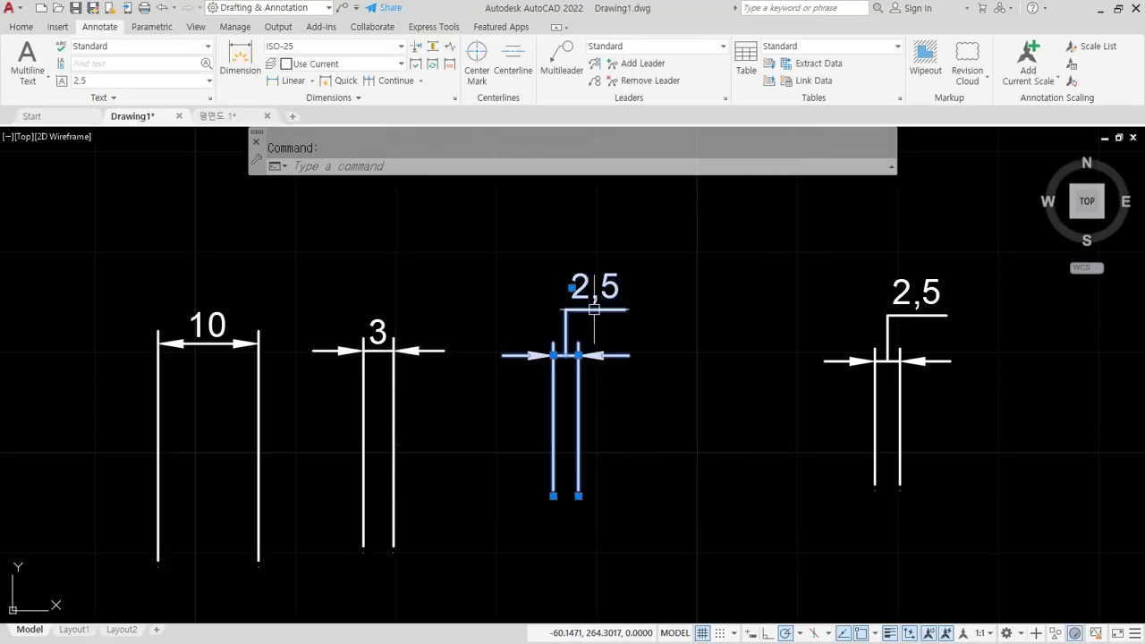
pyautogui.click(572, 287)
pyautogui.click(768, 175)
pyautogui.click(930, 319)
pyautogui.click(894, 288)
pyautogui.click(920, 278)
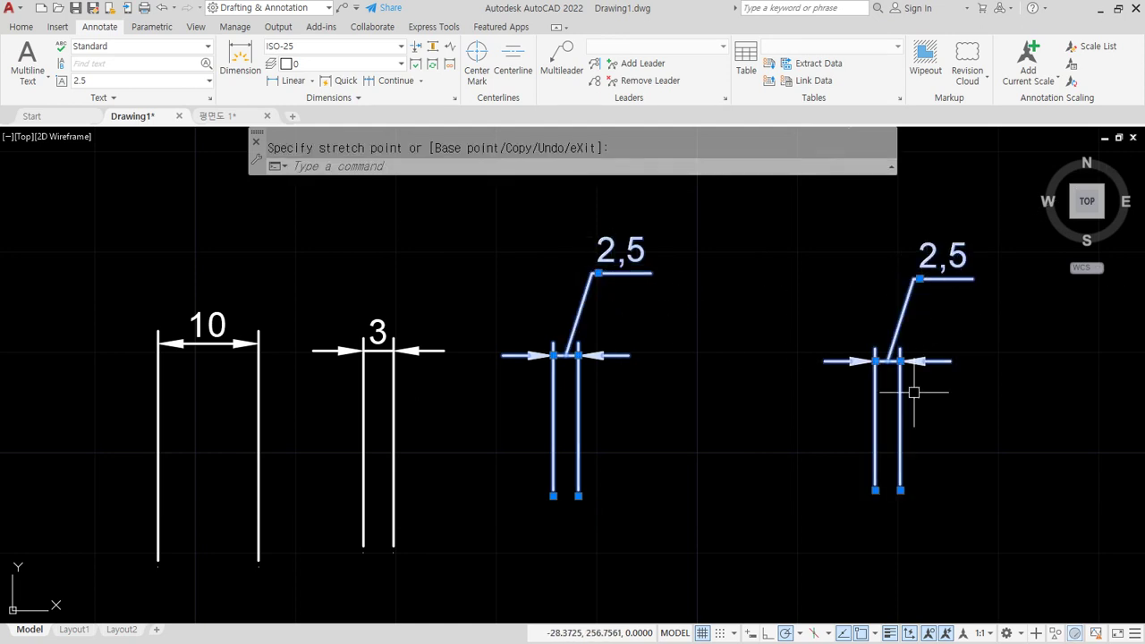
pyautogui.press('Escape')
pyautogui.moveTo(960, 341); pyautogui.dragTo(985, 355)
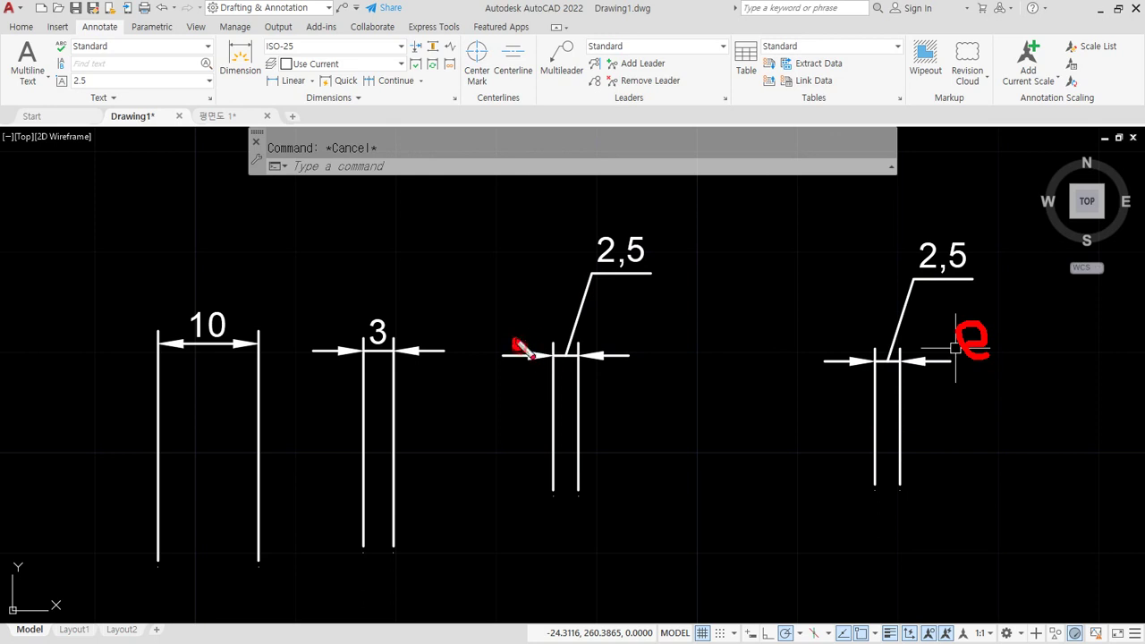
pyautogui.moveTo(657, 383)
pyautogui.mouseDown()
pyautogui.moveTo(685, 257)
pyautogui.moveTo(660, 374)
pyautogui.mouseUp()
pyautogui.moveTo(953, 372)
pyautogui.mouseDown()
pyautogui.moveTo(976, 250)
pyautogui.moveTo(881, 390)
pyautogui.mouseUp()
pyautogui.press('Escape')
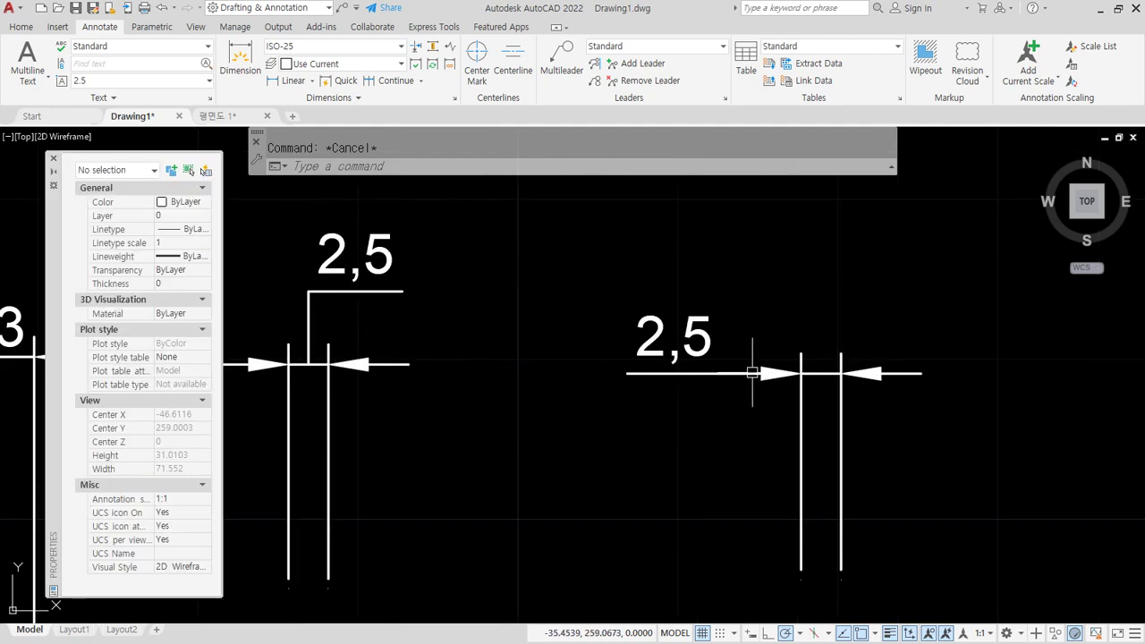
# Step: Set the Text movement property of the rightmost 2.5-unit dimension to the Move text option with a leader
pyautogui.click(848, 277)
pyautogui.click(654, 465)
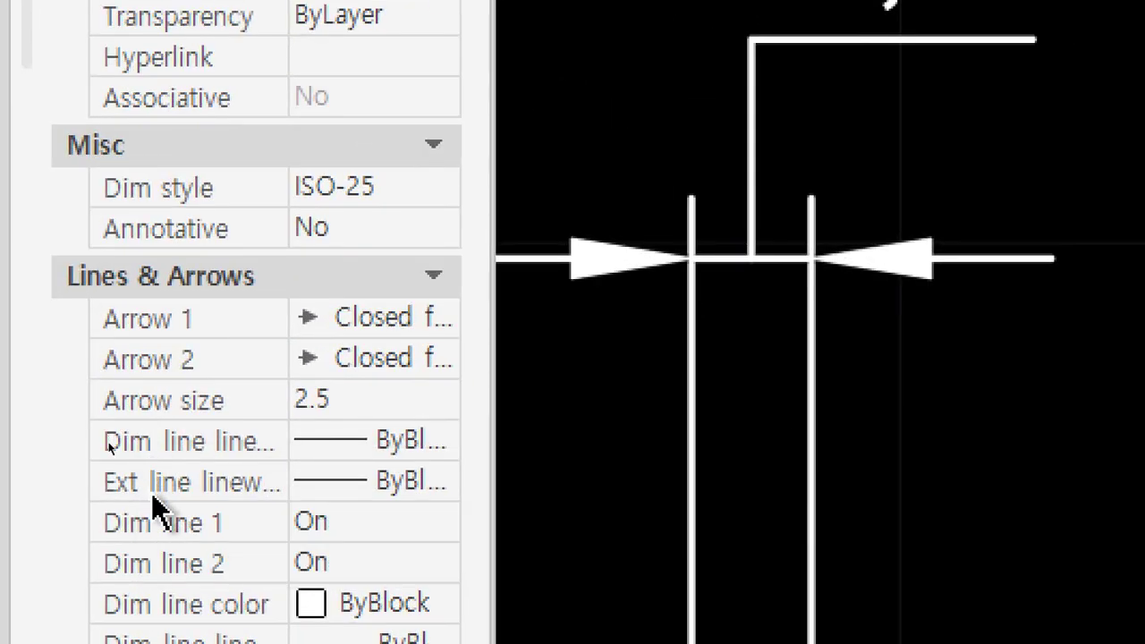
pyautogui.scroll(-5, 108, 447)
pyautogui.scroll(-10, 154, 501)
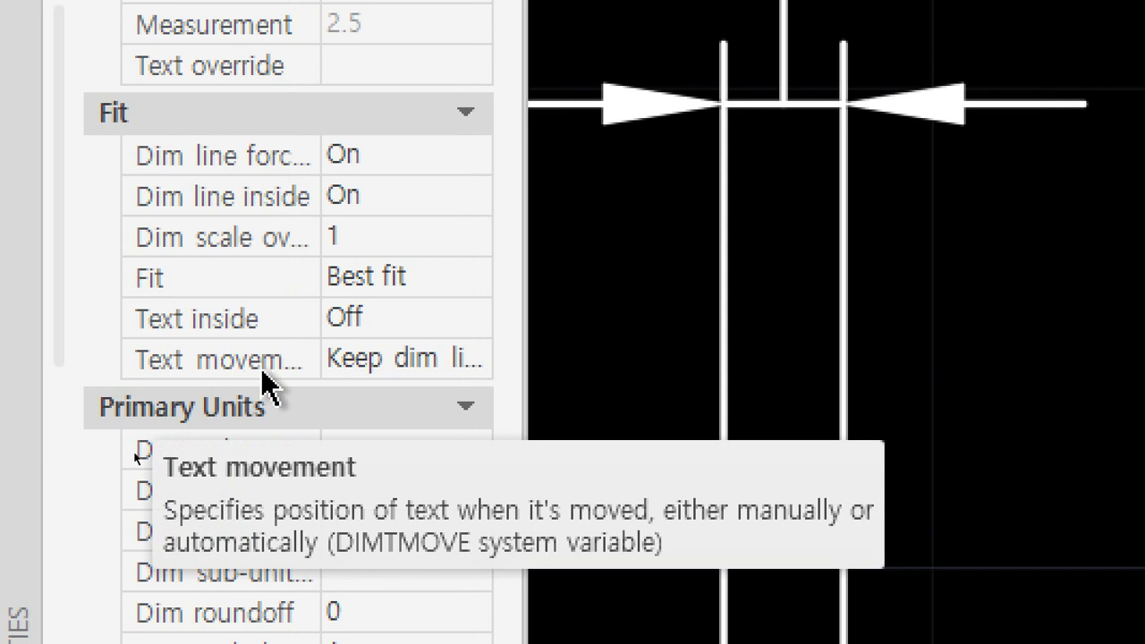
pyautogui.click(422, 376)
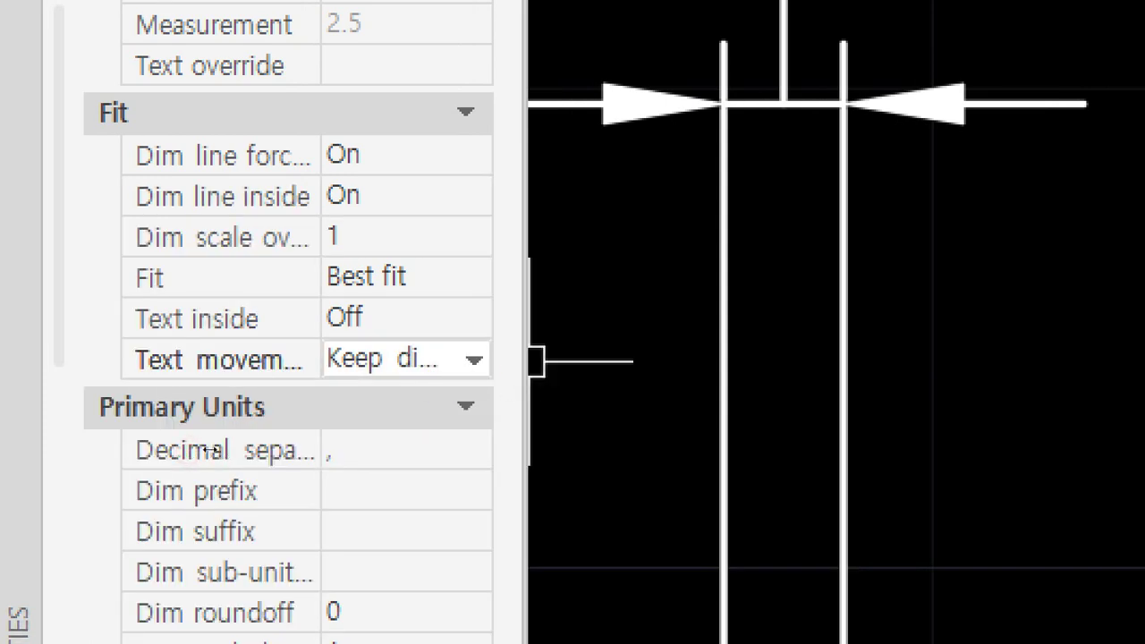
pyautogui.click(470, 361)
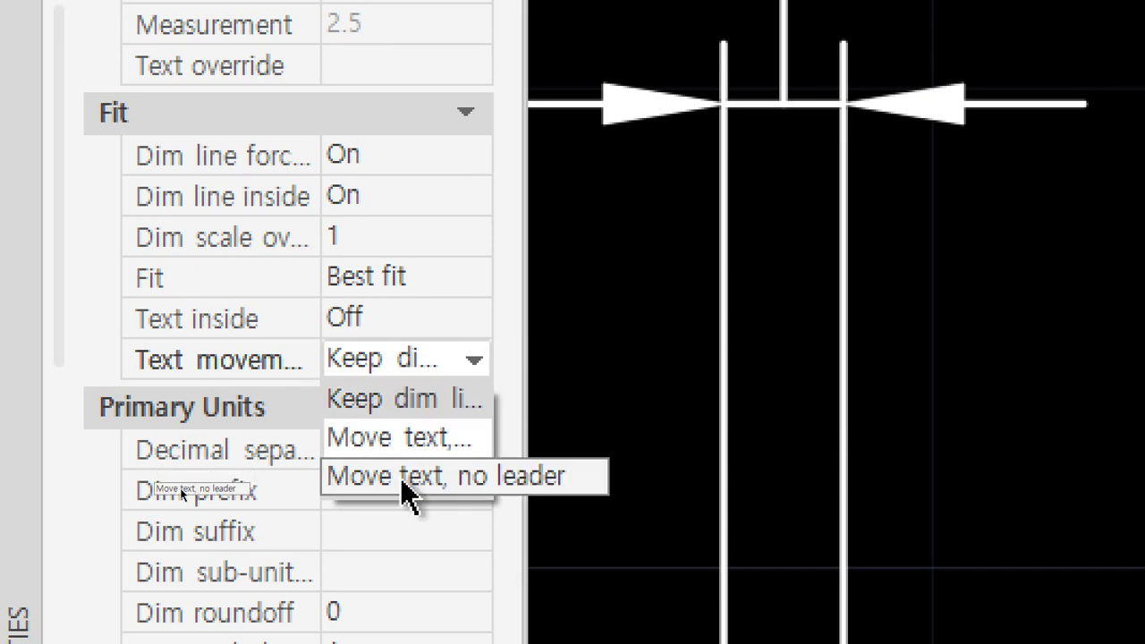
pyautogui.click(407, 438)
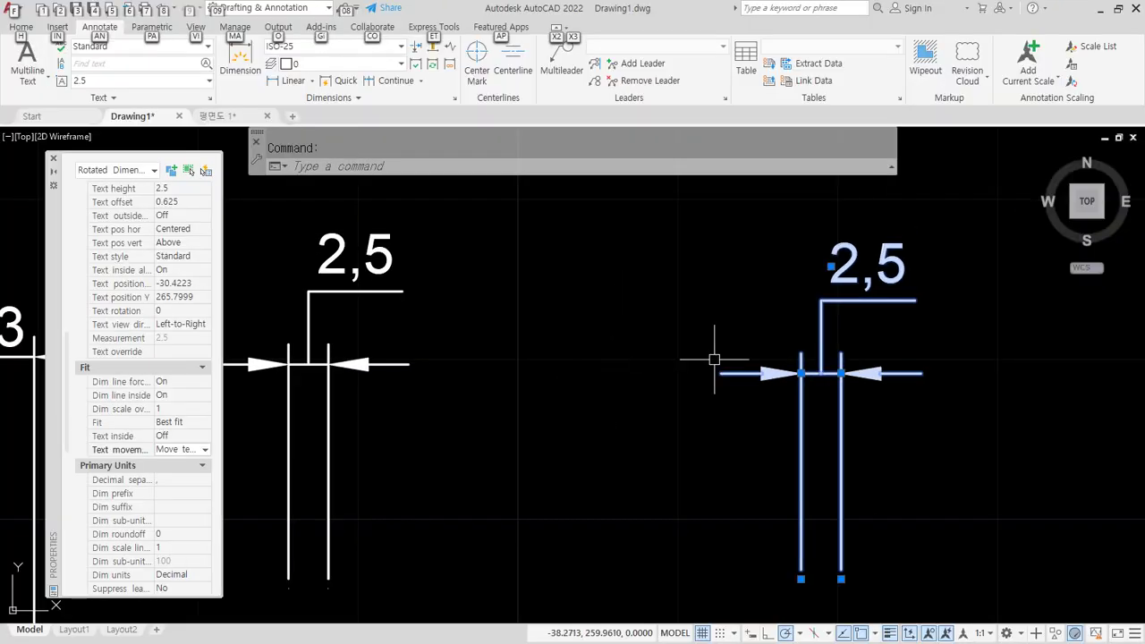
pyautogui.press('Escape')
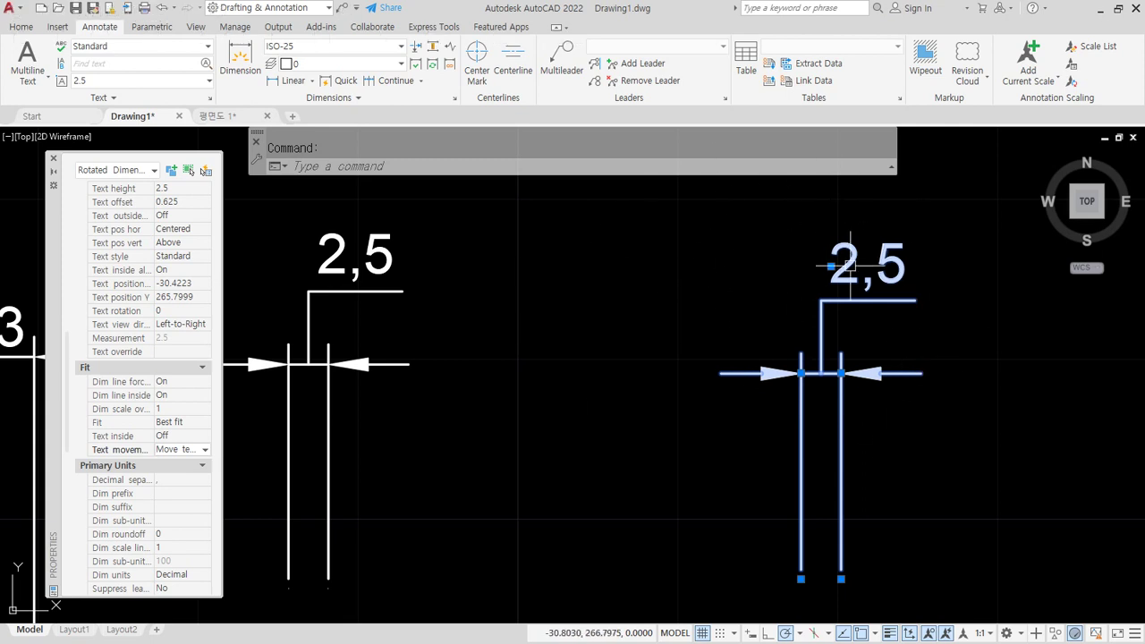
pyautogui.press('Escape')
# Step: Set the text placement of the ISO-25 dimension style to Beside the dimension line
pyautogui.scroll(-4, 850, 393)
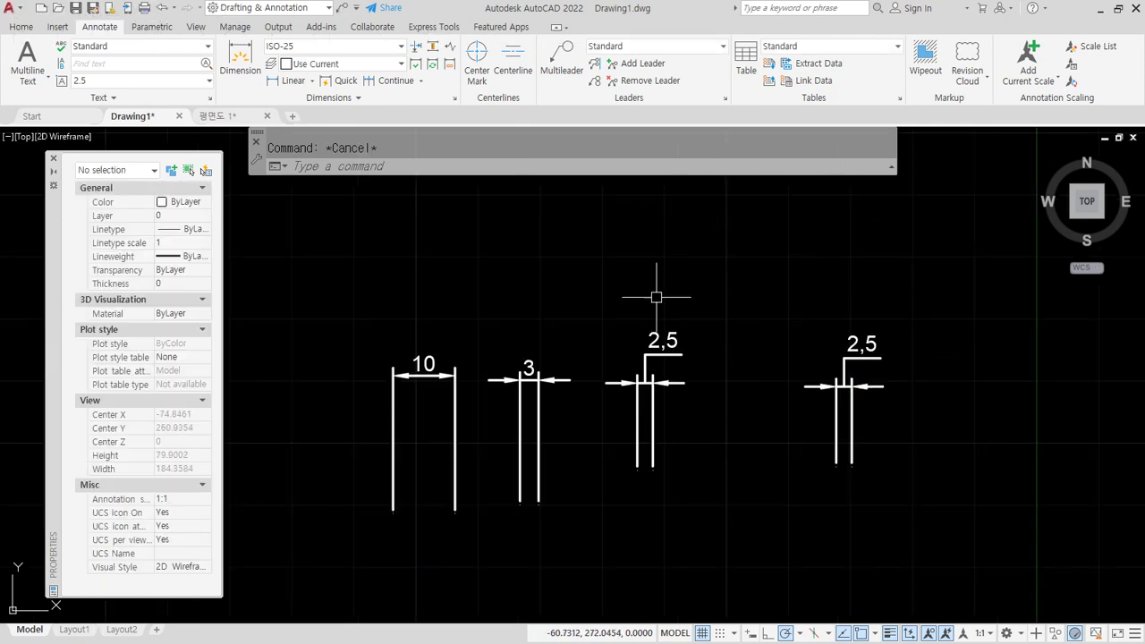
pyautogui.write('d')
pyautogui.press('Return')
pyautogui.click(734, 299)
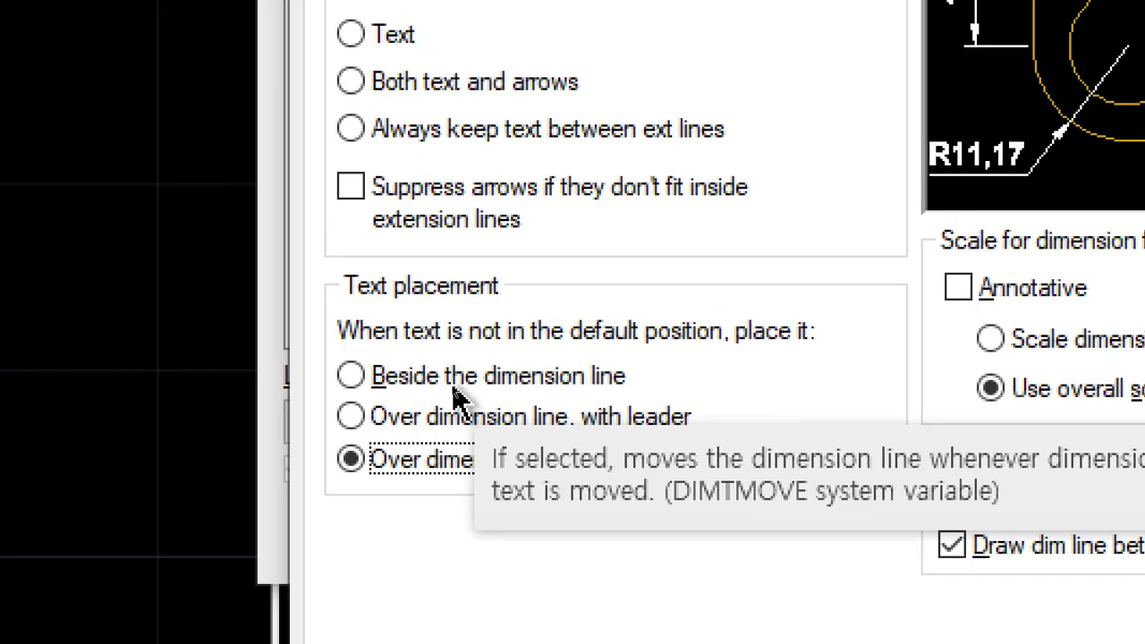
pyautogui.click(451, 383)
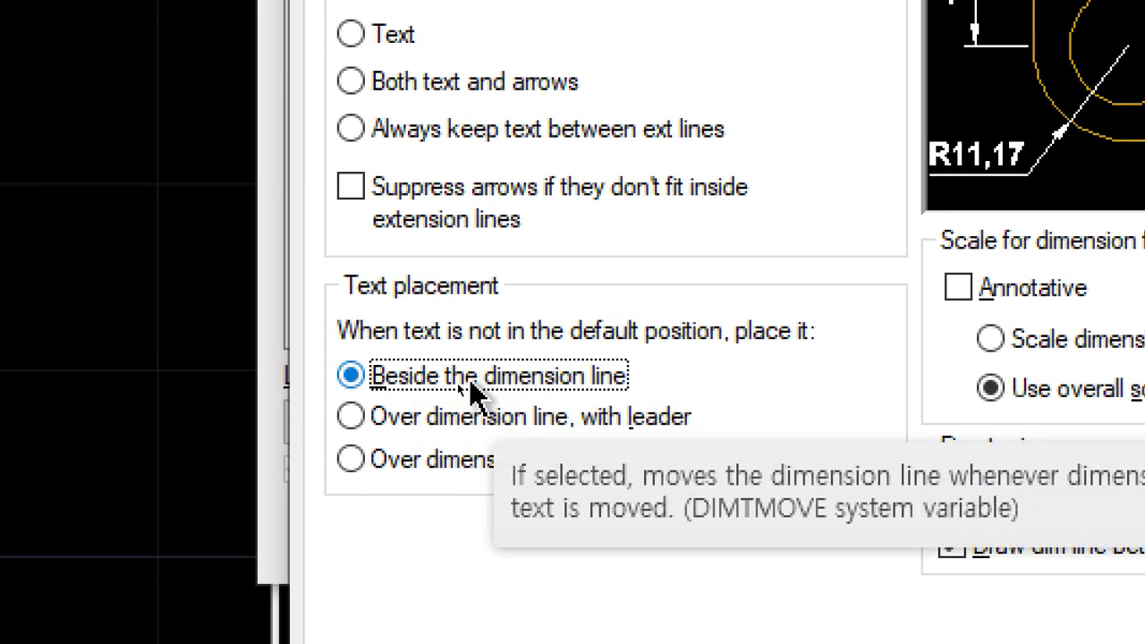
pyautogui.click(488, 419)
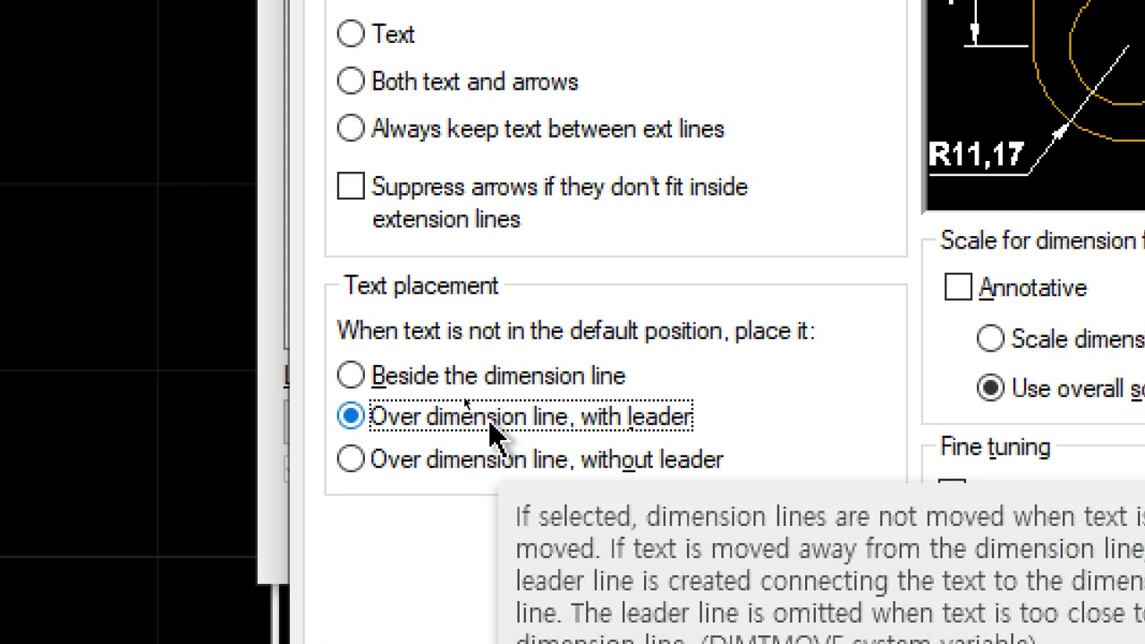
pyautogui.click(480, 375)
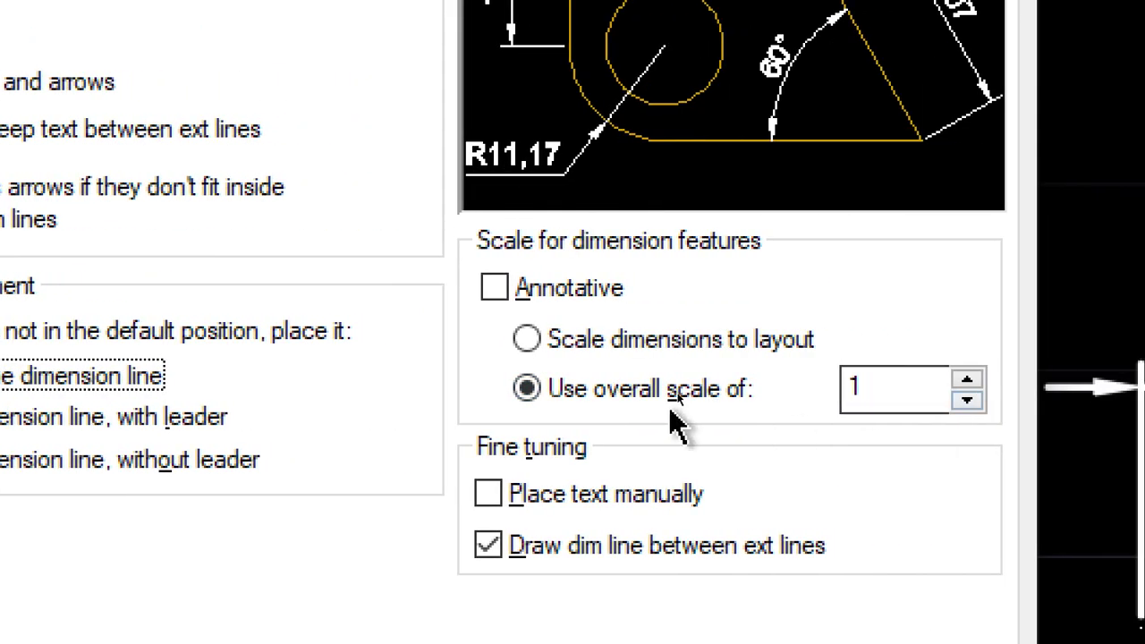
# Step: Review the overall scale and the primary unit format settings of the ISO-25 dimension style
pyautogui.doubleClick(868, 383)
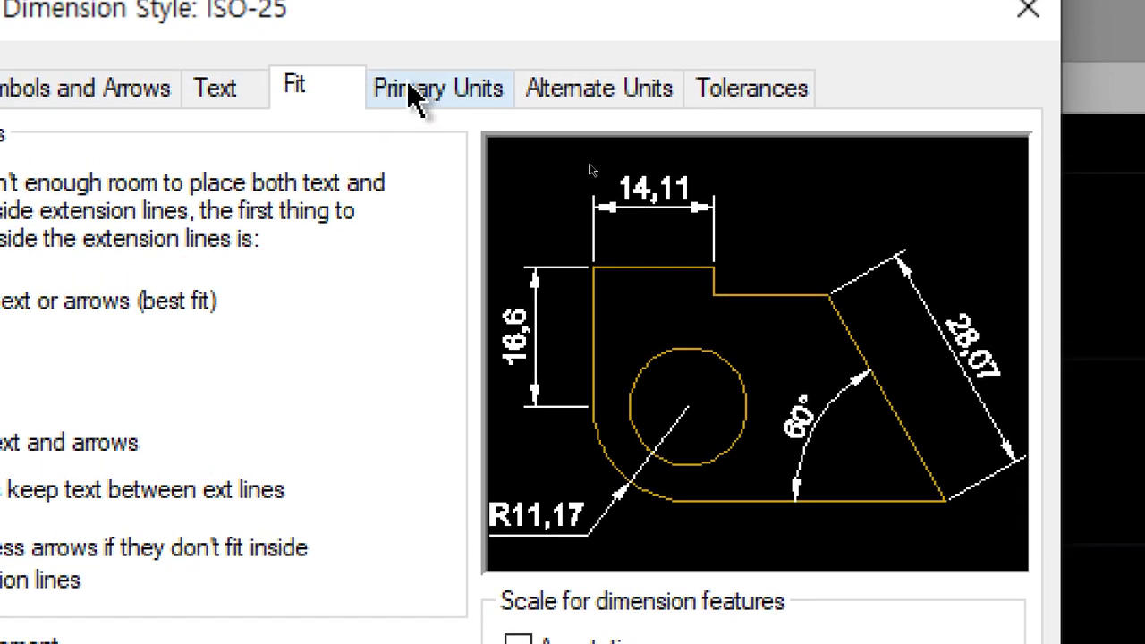
pyautogui.click(437, 90)
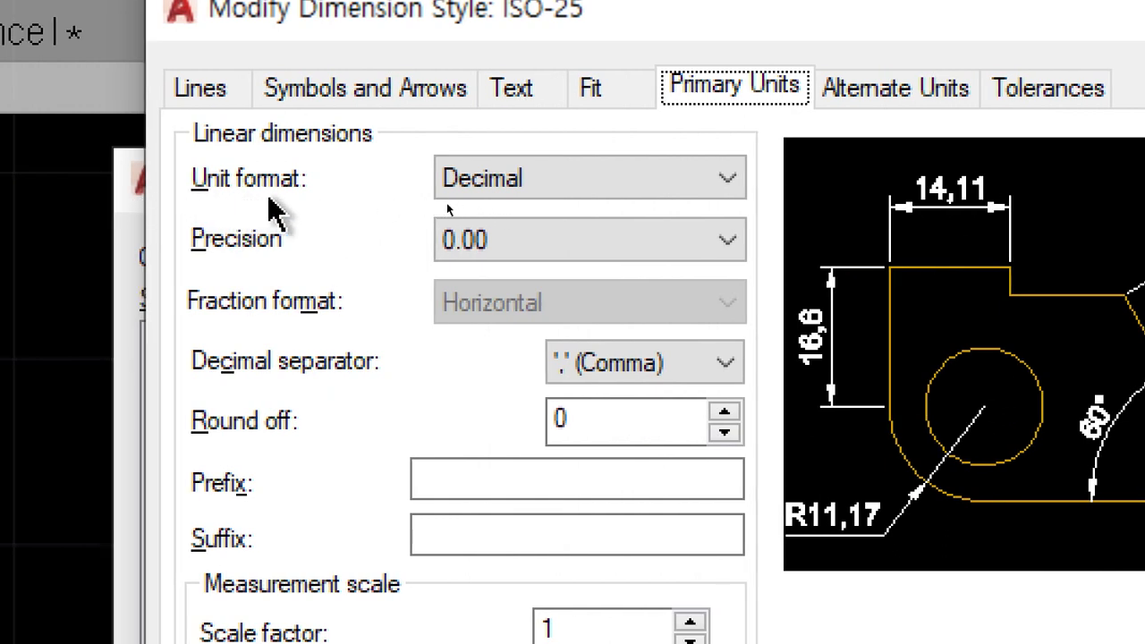
pyautogui.click(677, 202)
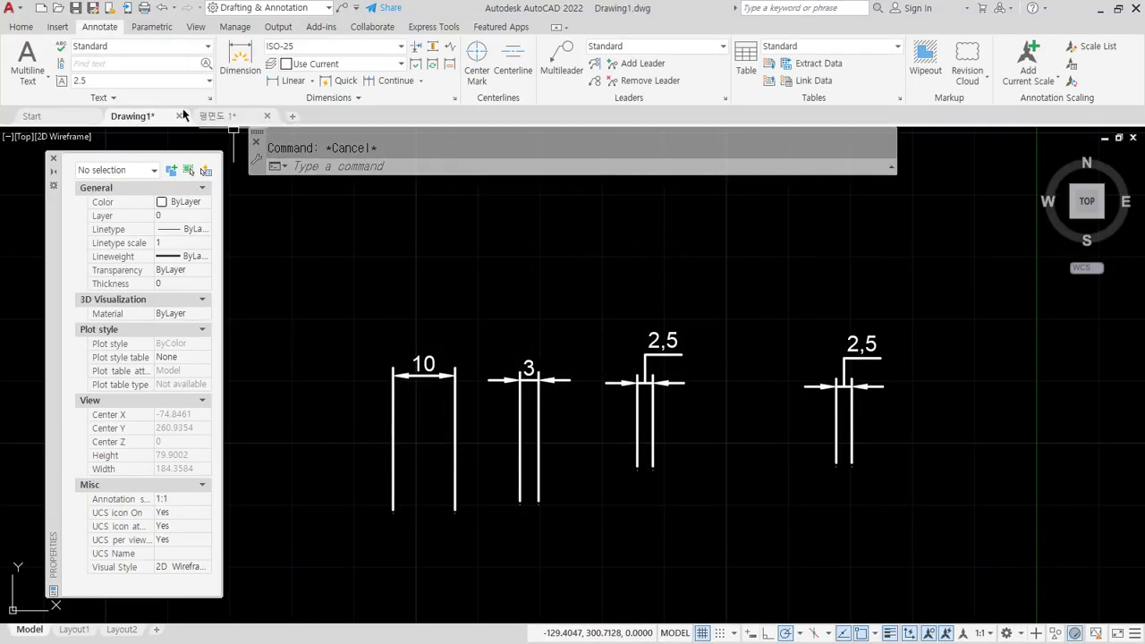
# Step: Switch to the 평면도 1 floor plan drawing and erase the 550 and 100 dimensions beside the plan
pyautogui.click(215, 115)
pyautogui.moveTo(391, 368)
pyautogui.mouseDown(button='middle')
pyautogui.moveTo(534, 259)
pyautogui.moveTo(480, 272)
pyautogui.mouseUp(button='middle')
pyautogui.scroll(-2, 504, 375)
pyautogui.scroll(-2, 580, 357)
pyautogui.click(503, 409)
pyautogui.click(327, 322)
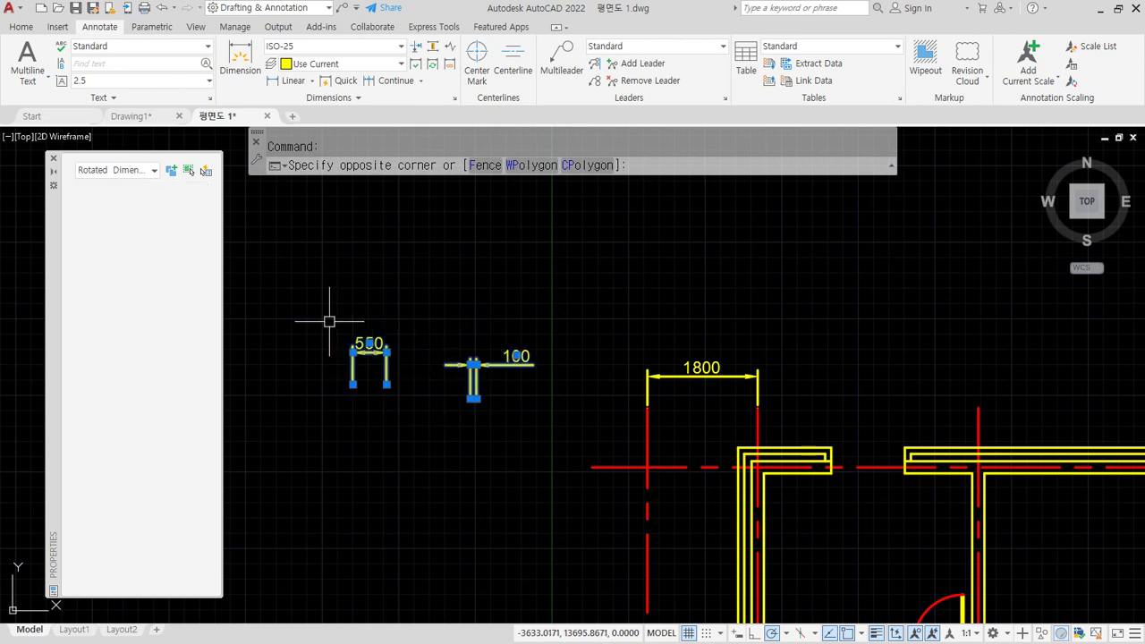
pyautogui.write('e')
pyautogui.press('space')
# Step: Add a horizontal linear dimension about 1825 units long to the right of the 1800 dimension, with its dimension line aligned
pyautogui.moveTo(920, 417); pyautogui.dragTo(656, 384, button='middle')
pyautogui.scroll(4, 594, 376)
pyautogui.moveTo(442, 357); pyautogui.dragTo(772, 376, button='middle')
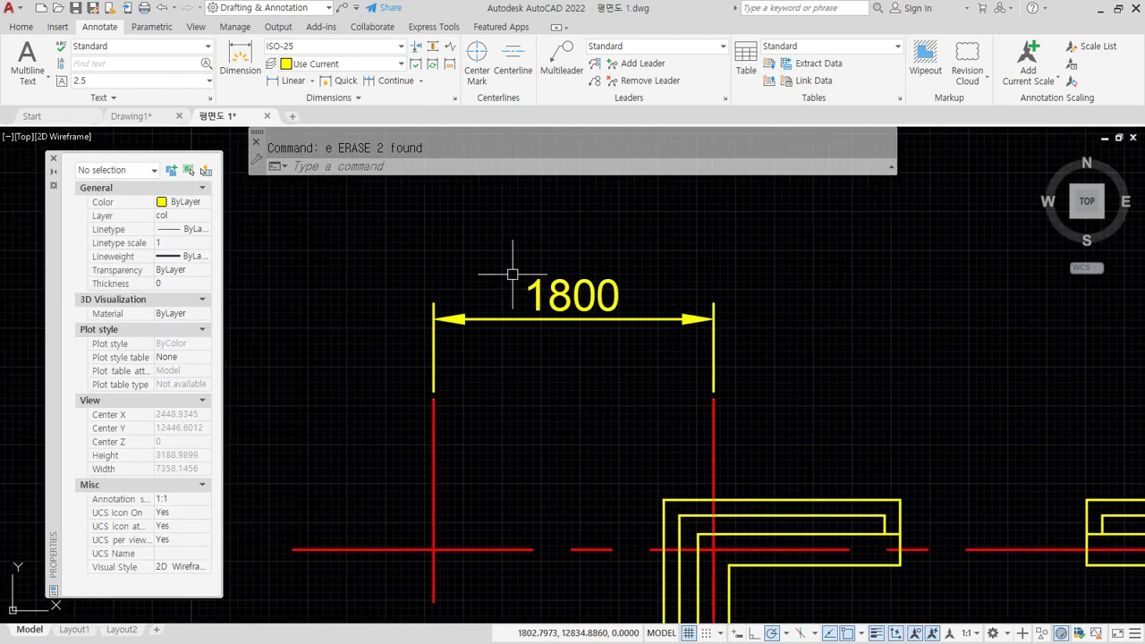
pyautogui.moveTo(745, 379); pyautogui.dragTo(728, 383, button='middle')
pyautogui.click(288, 80)
pyautogui.click(696, 402)
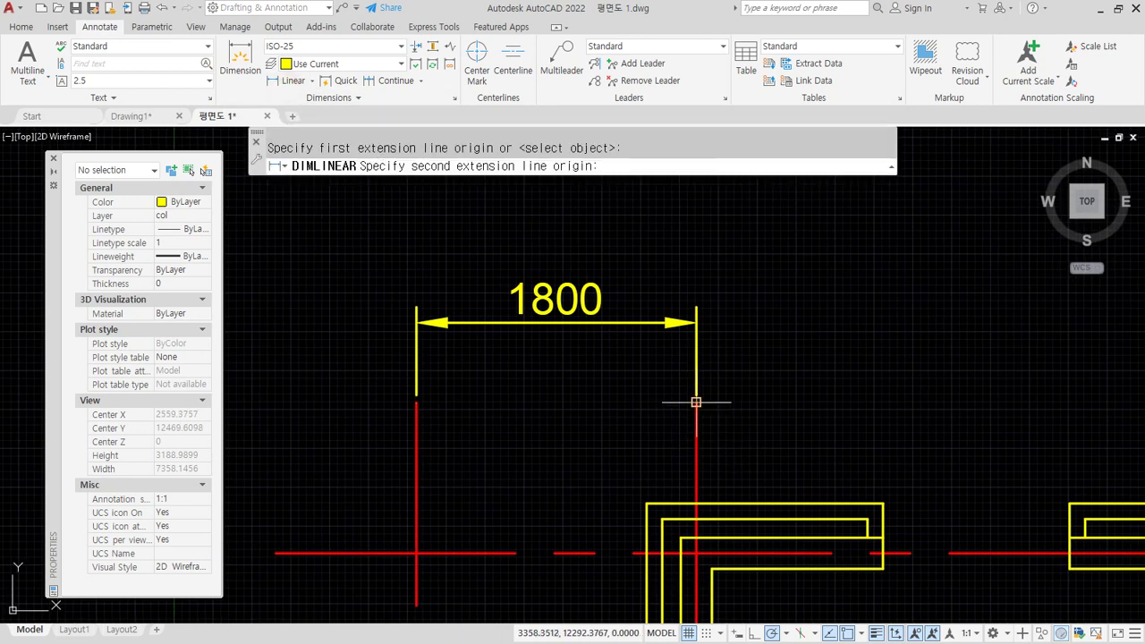
pyautogui.click(980, 403)
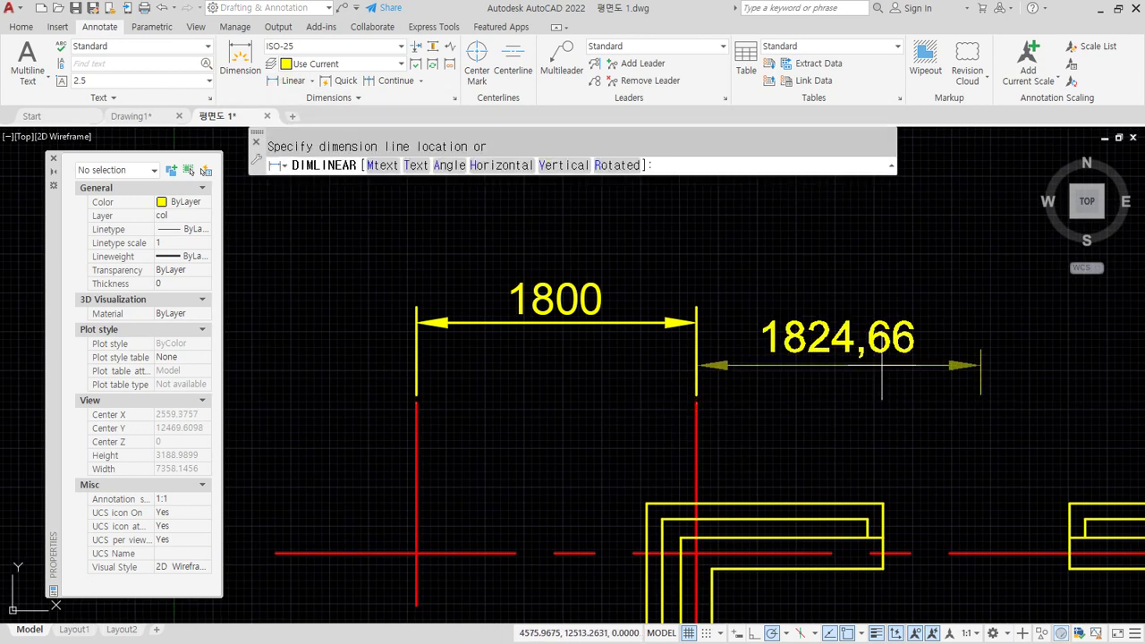
pyautogui.click(695, 323)
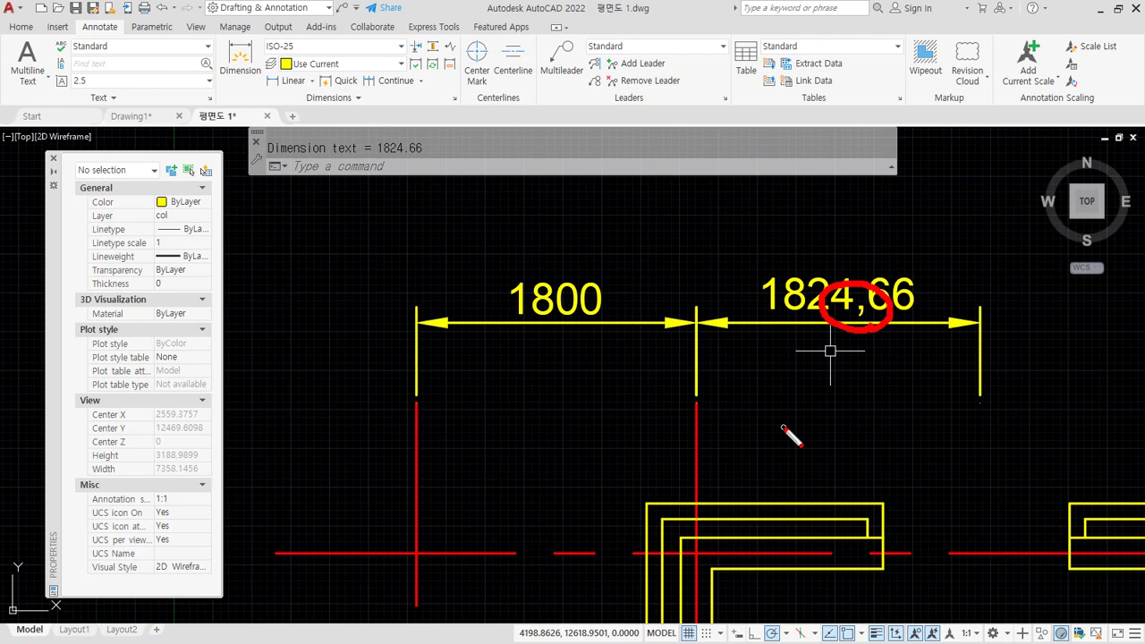
# Step: Set the decimal separator of the ISO-25 dimension style to Period
pyautogui.press('Escape')
pyautogui.press('Return')
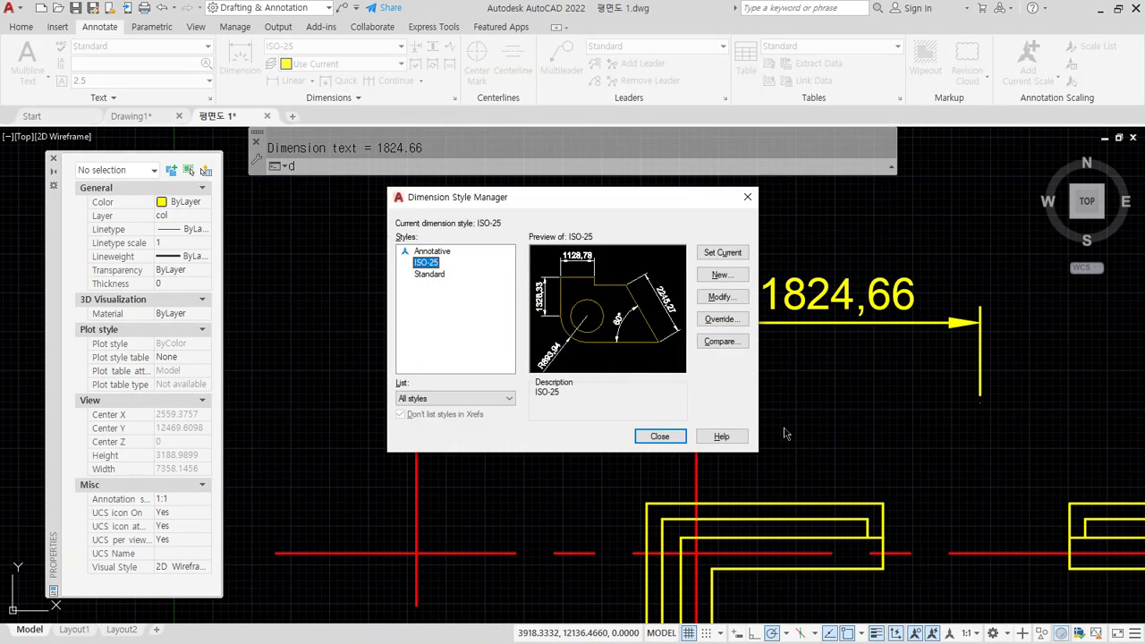
pyautogui.click(711, 300)
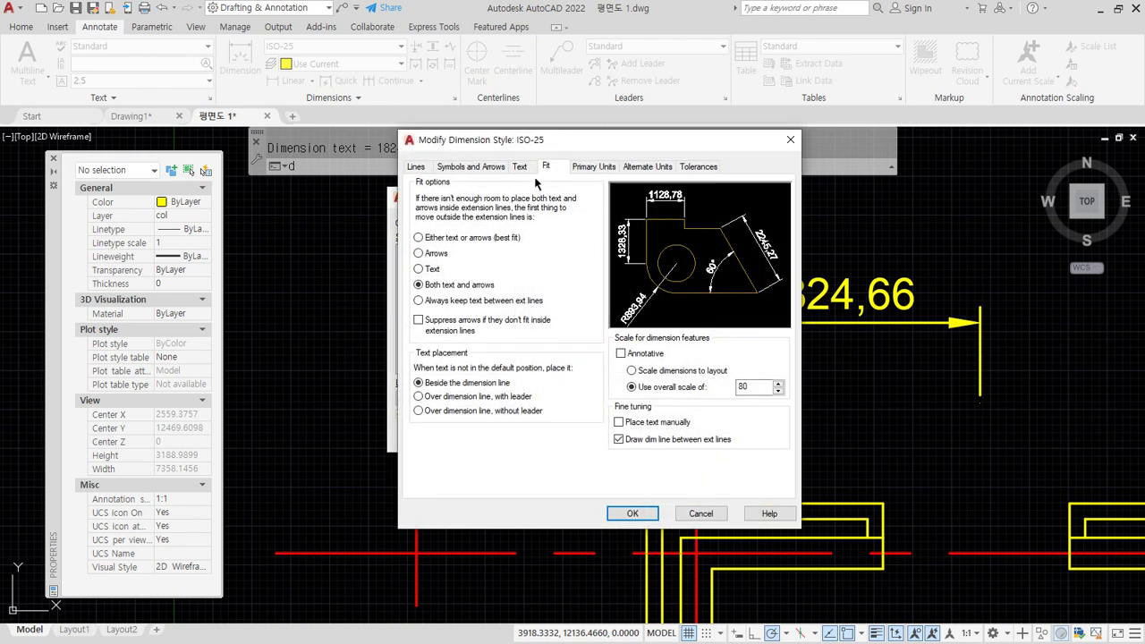
pyautogui.click(580, 166)
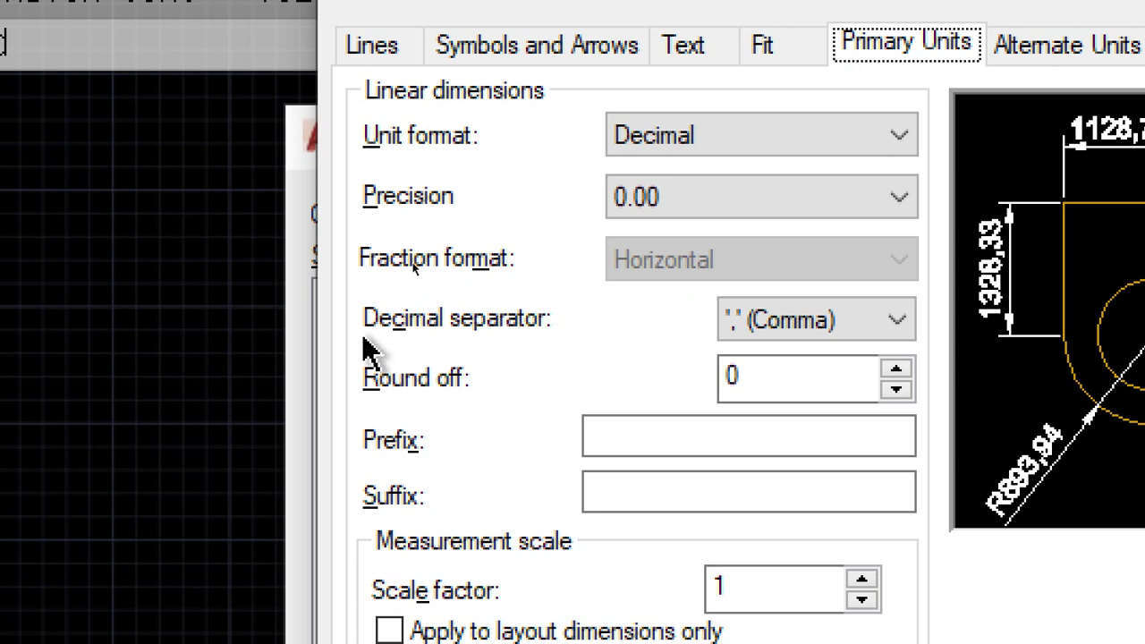
pyautogui.click(884, 331)
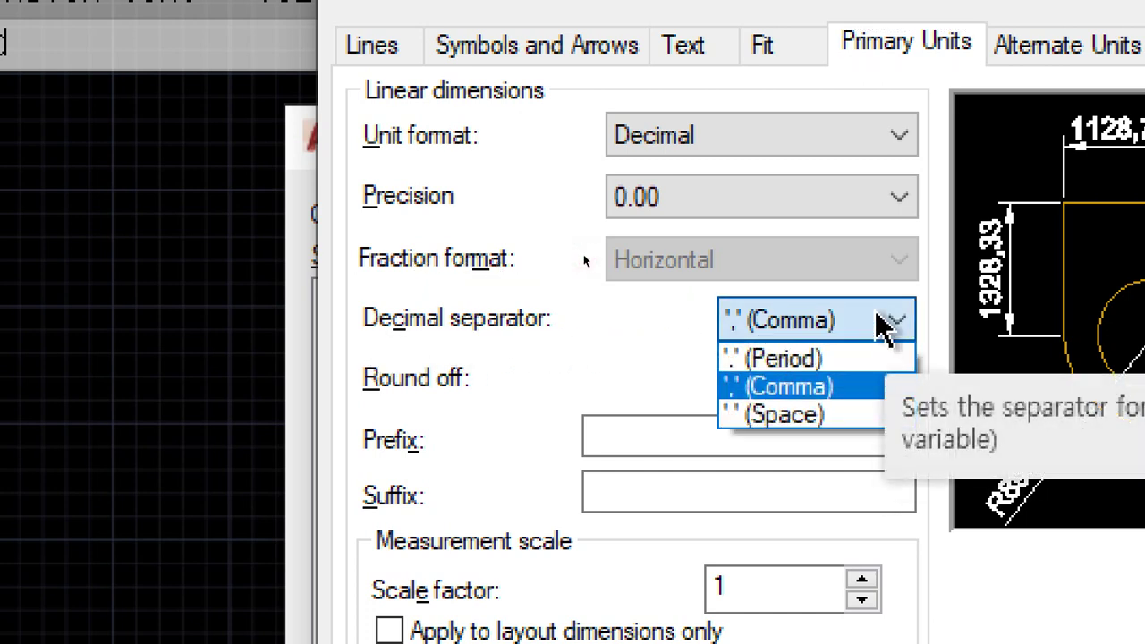
pyautogui.click(800, 366)
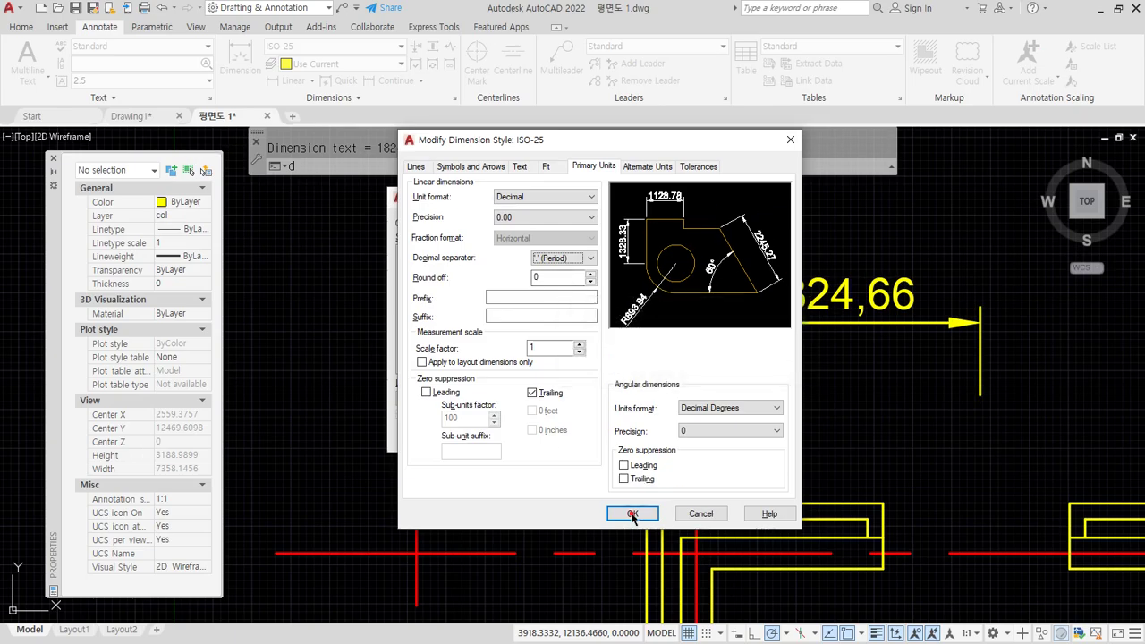
pyautogui.click(632, 513)
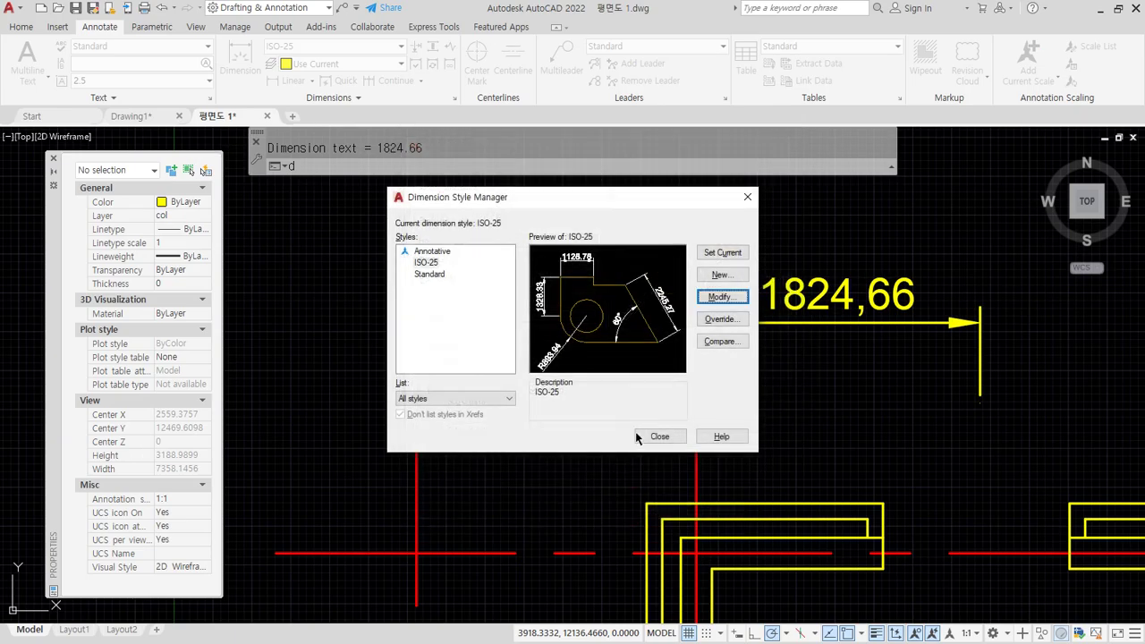
pyautogui.click(659, 436)
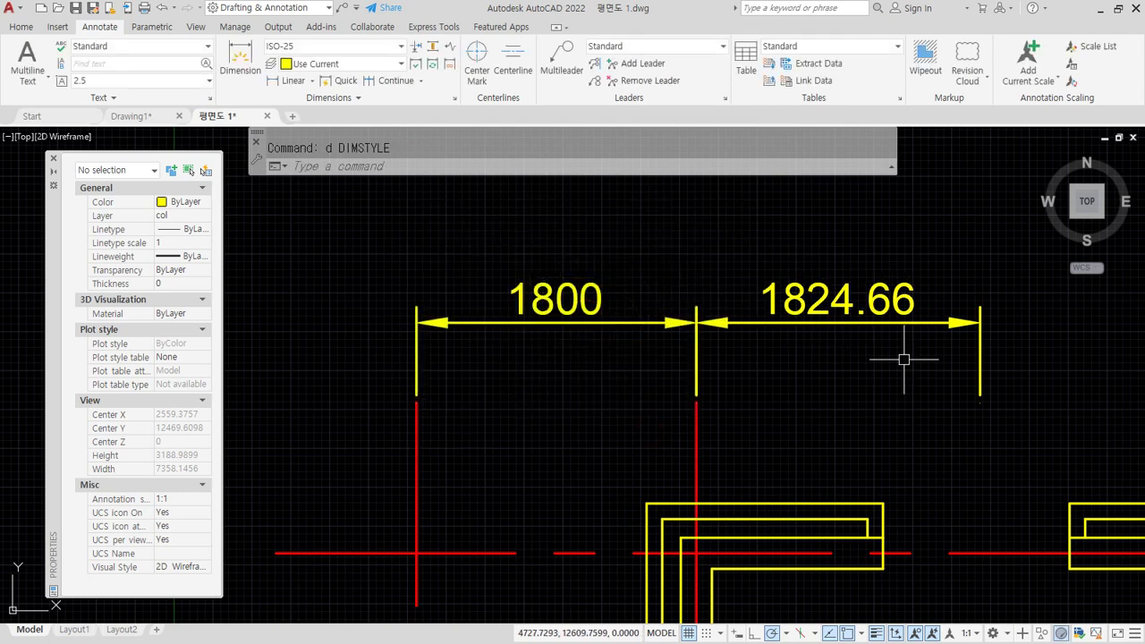
# Step: Undo the separator change and the last dimension, and add a linear dimension about 1379 units long right of the 1800 dimension
pyautogui.hotkey('ctrl', 'z')
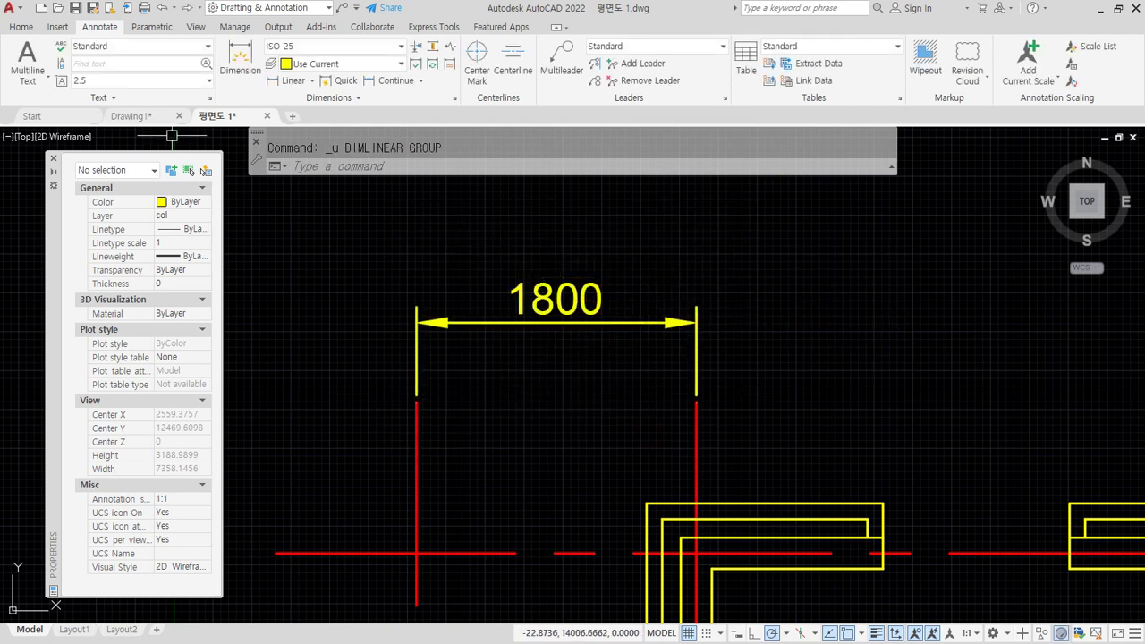
pyautogui.click(286, 82)
pyautogui.click(696, 403)
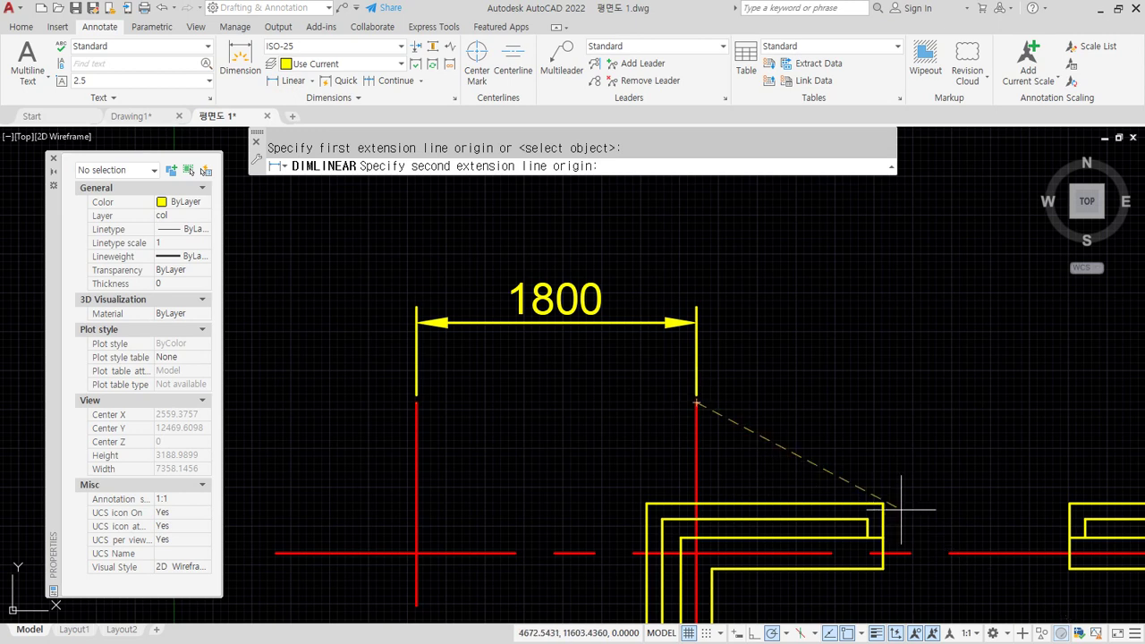
pyautogui.click(910, 503)
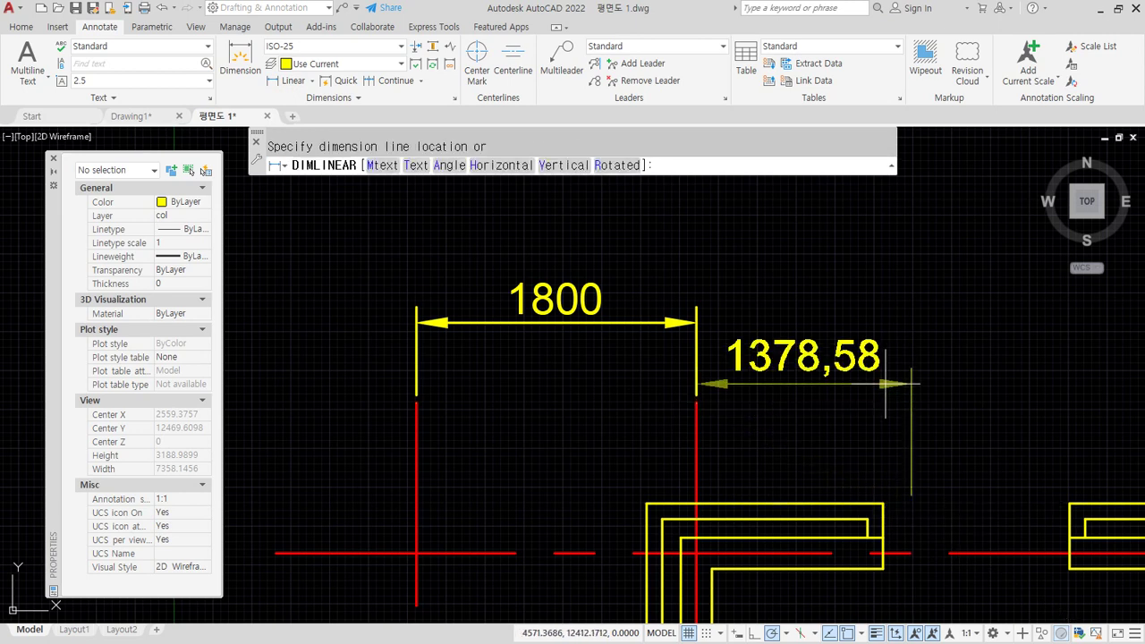
pyautogui.click(869, 325)
# Step: Set the linear unit format of the ISO-25 dimension style to Windows Desktop
pyautogui.scroll(2, 869, 333)
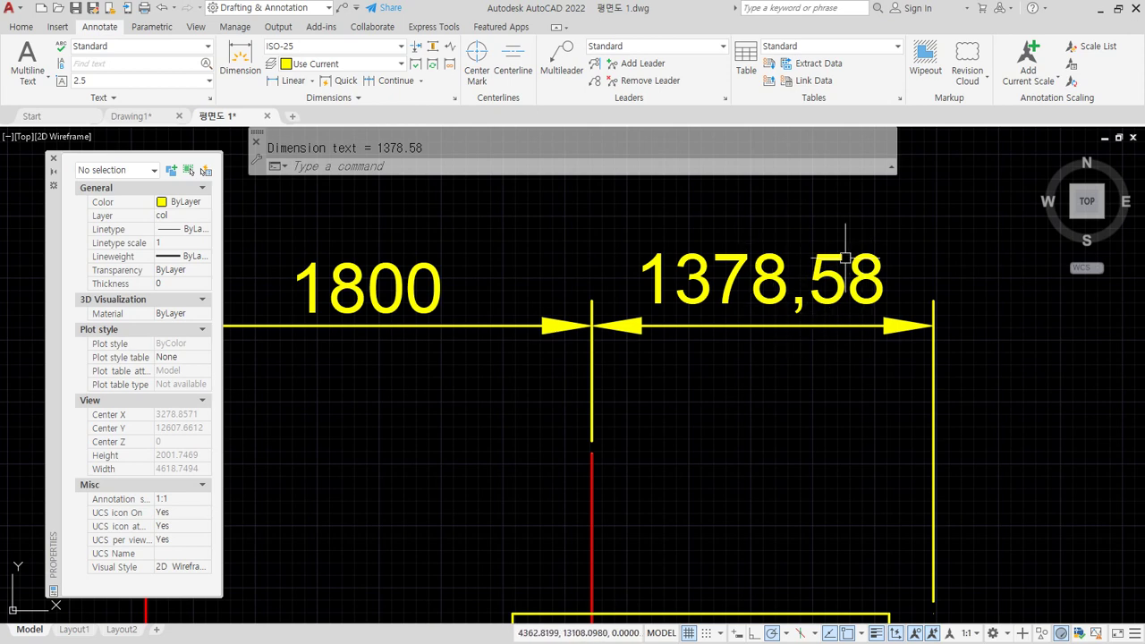
pyautogui.write('d')
pyautogui.press('Return')
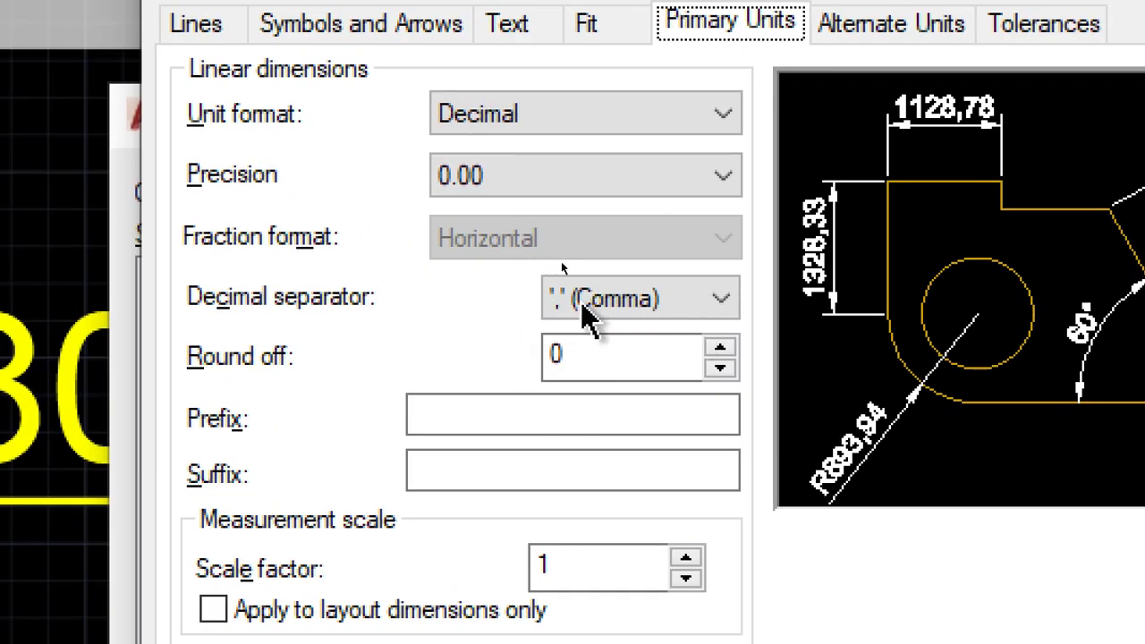
pyautogui.click(572, 125)
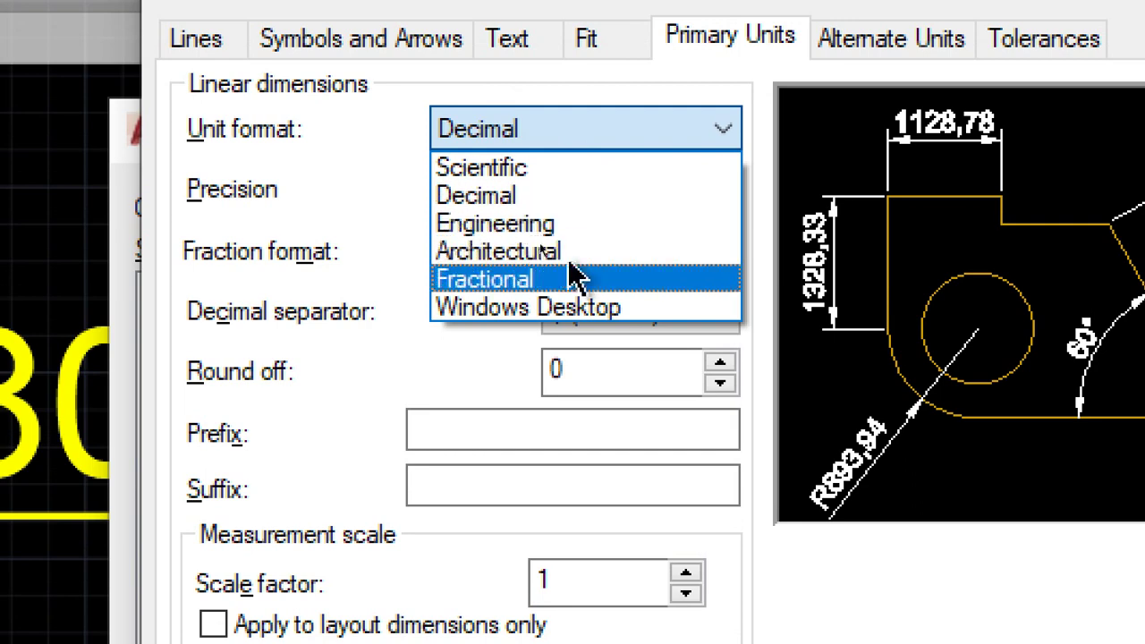
pyautogui.click(577, 307)
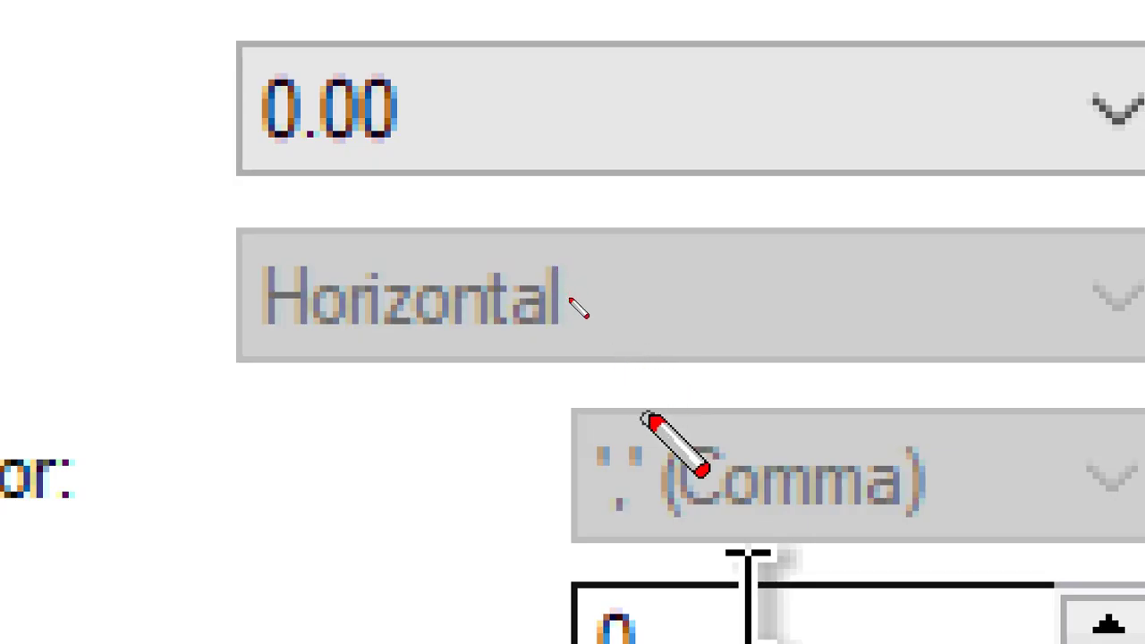
pyautogui.moveTo(787, 555); pyautogui.dragTo(102, 549)
pyautogui.press('Escape')
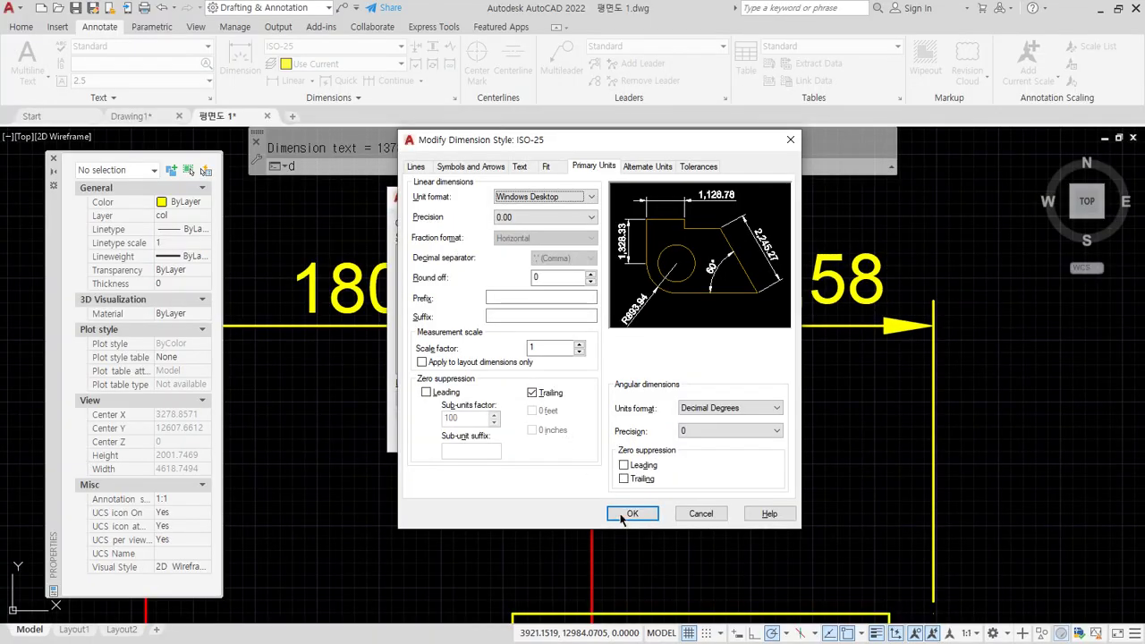
pyautogui.click(629, 514)
pyautogui.click(659, 436)
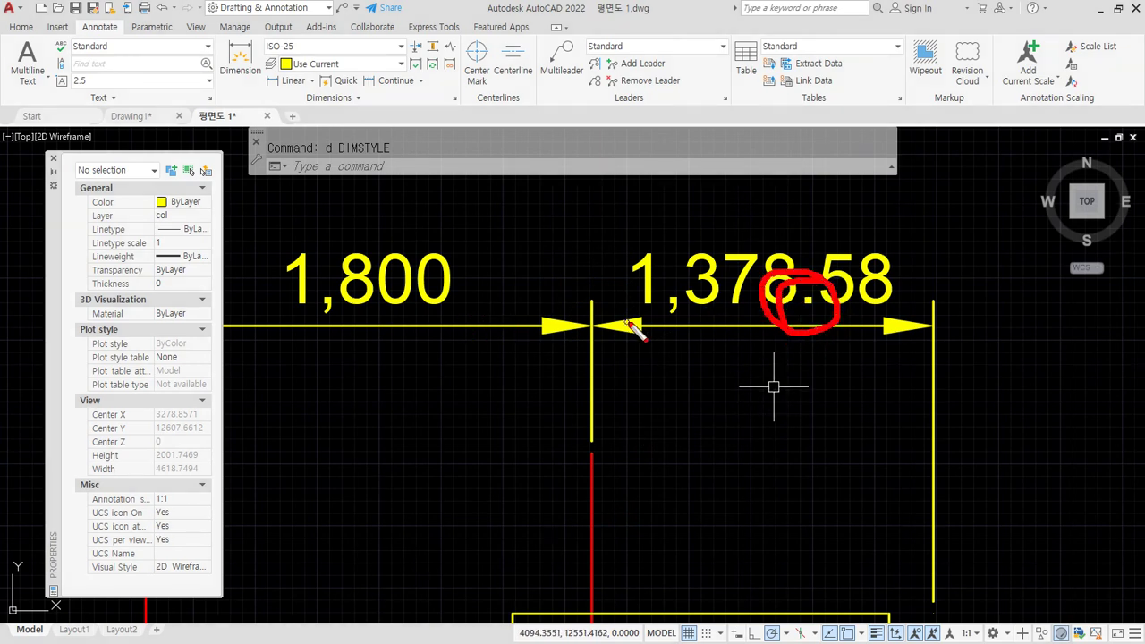
pyautogui.moveTo(359, 327); pyautogui.dragTo(350, 341)
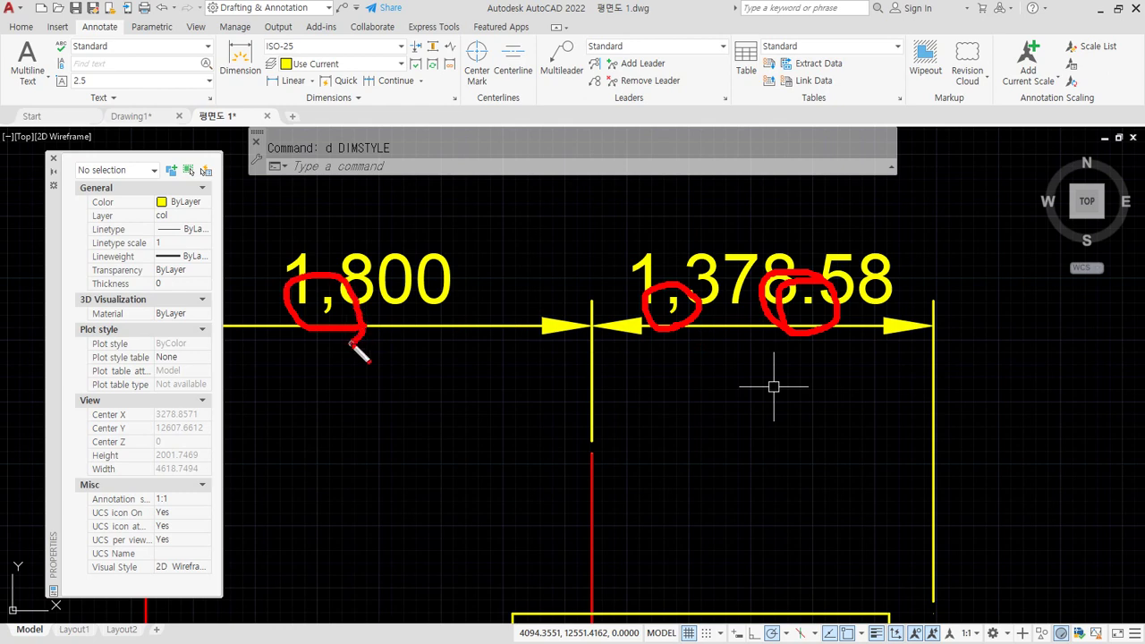
pyautogui.press('Escape')
# Step: Erase the test dimension to the right of the 1,800 dimension
pyautogui.scroll(-2, 378, 347)
pyautogui.moveTo(584, 420); pyautogui.dragTo(629, 404, button='middle')
pyautogui.click(689, 387)
pyautogui.click(624, 276)
pyautogui.write('e')
pyautogui.press('Return')
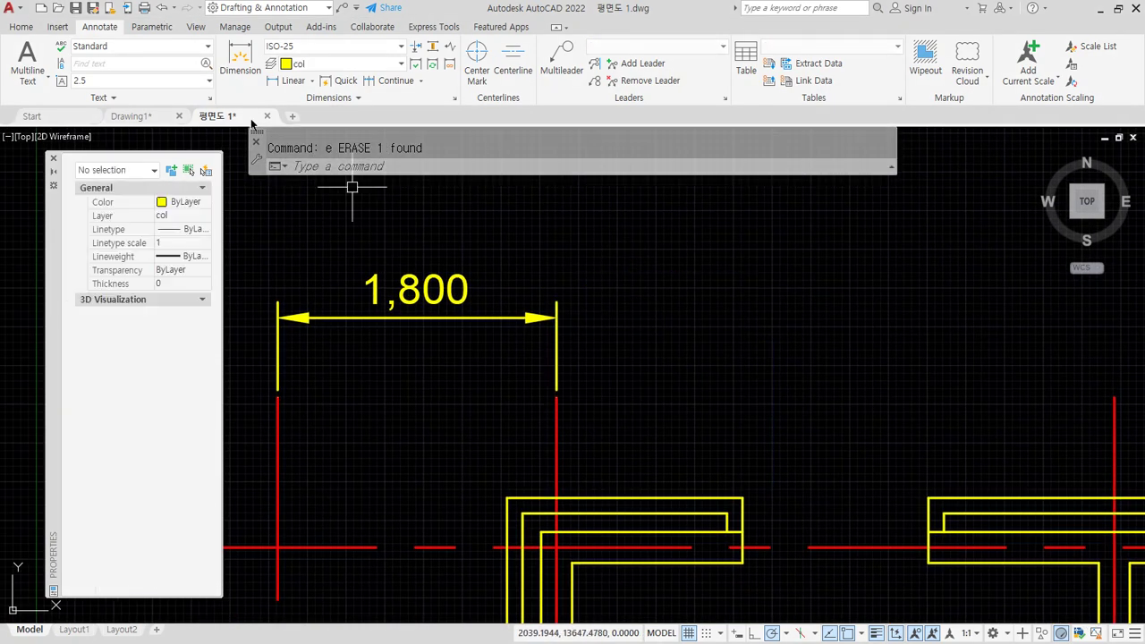
pyautogui.click(286, 81)
pyautogui.click(556, 397)
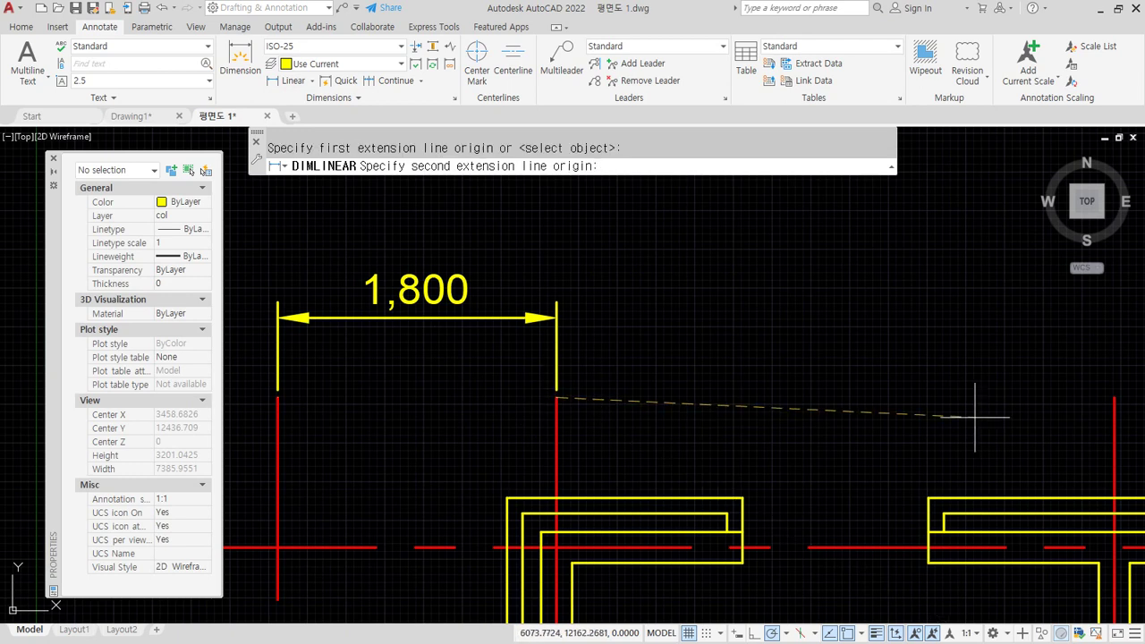
pyautogui.press('Escape')
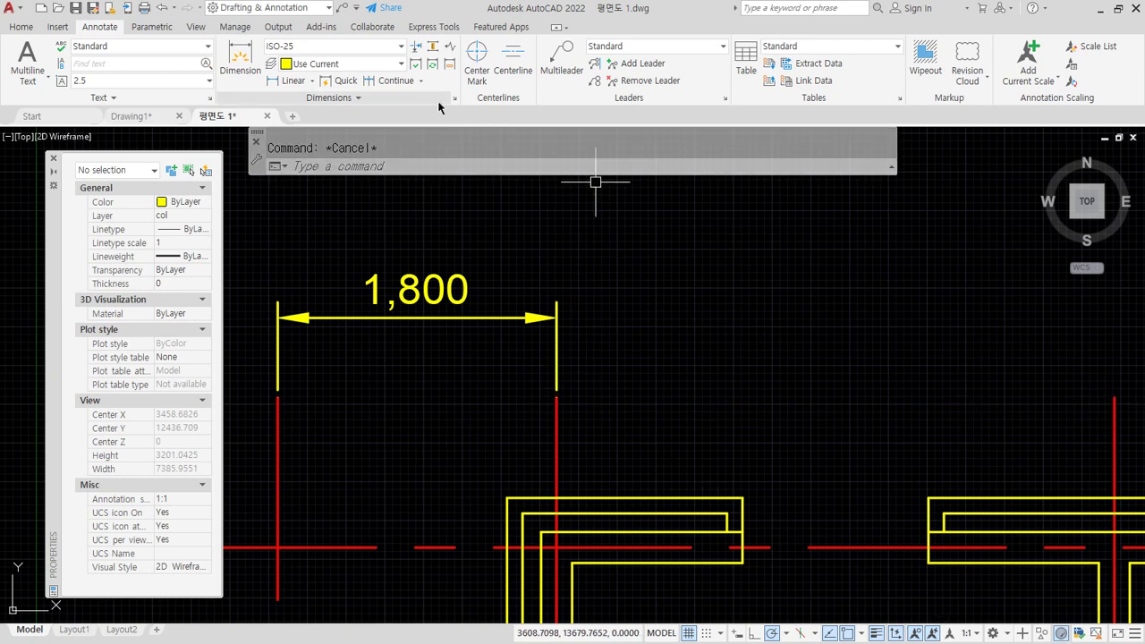
# Step: Continue the 1,800 dimension with four chained dimensions along the upper ends of the vertical centerlines to the rightmost one
pyautogui.click(395, 80)
pyautogui.click(560, 353)
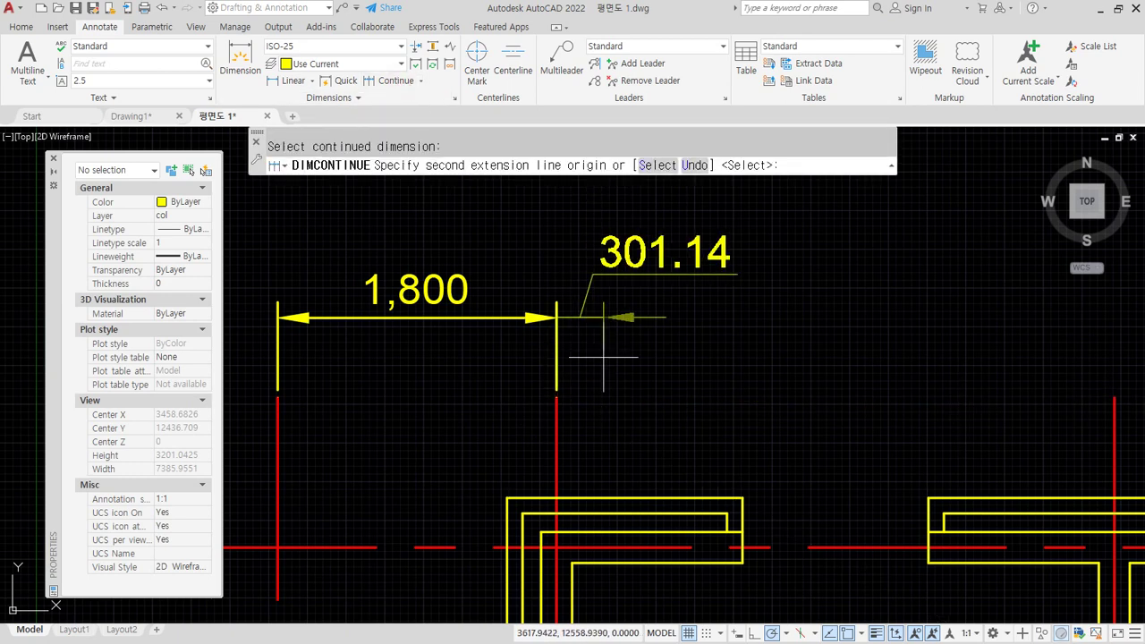
pyautogui.scroll(-4, 653, 369)
pyautogui.click(834, 380)
pyautogui.moveTo(975, 390); pyautogui.dragTo(738, 390, button='middle')
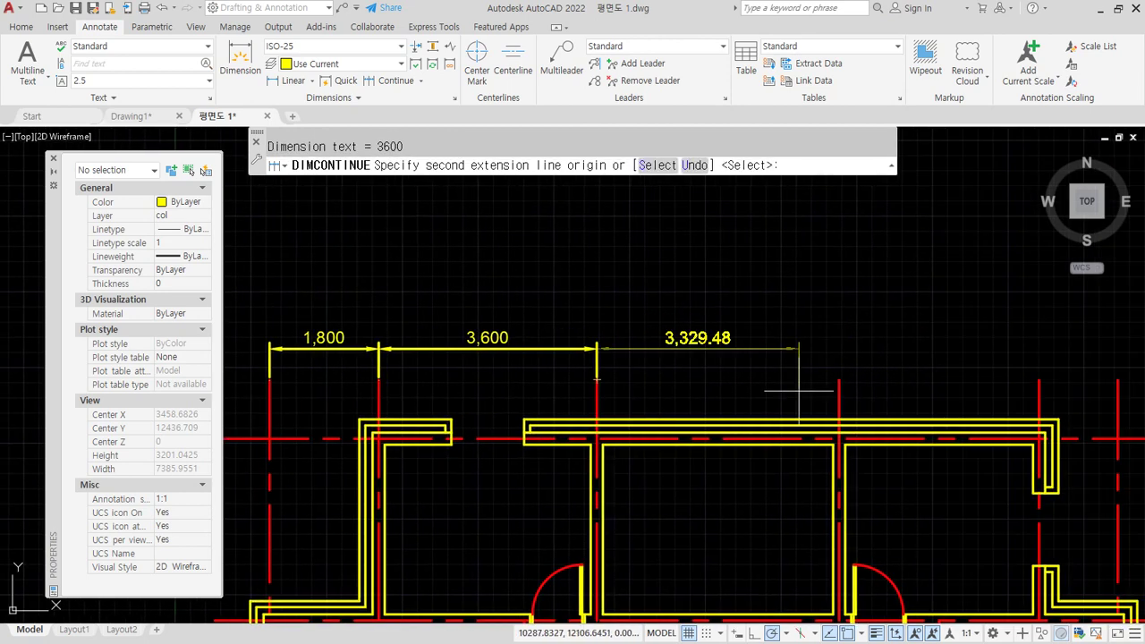
pyautogui.click(839, 379)
pyautogui.click(1038, 380)
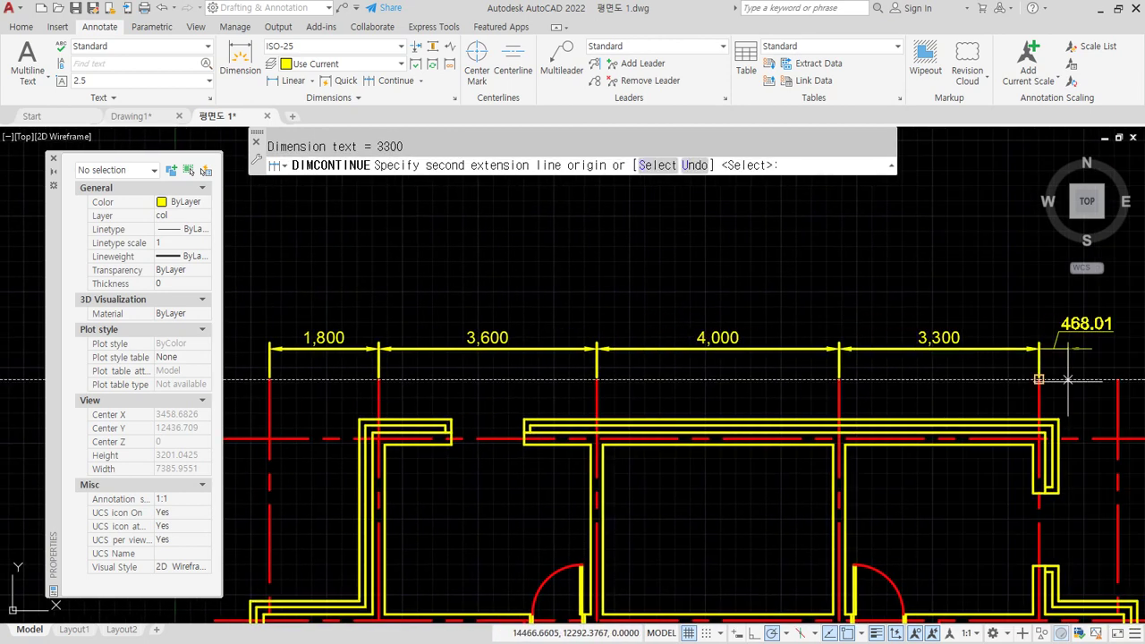
pyautogui.scroll(-4, 983, 379)
pyautogui.click(929, 377)
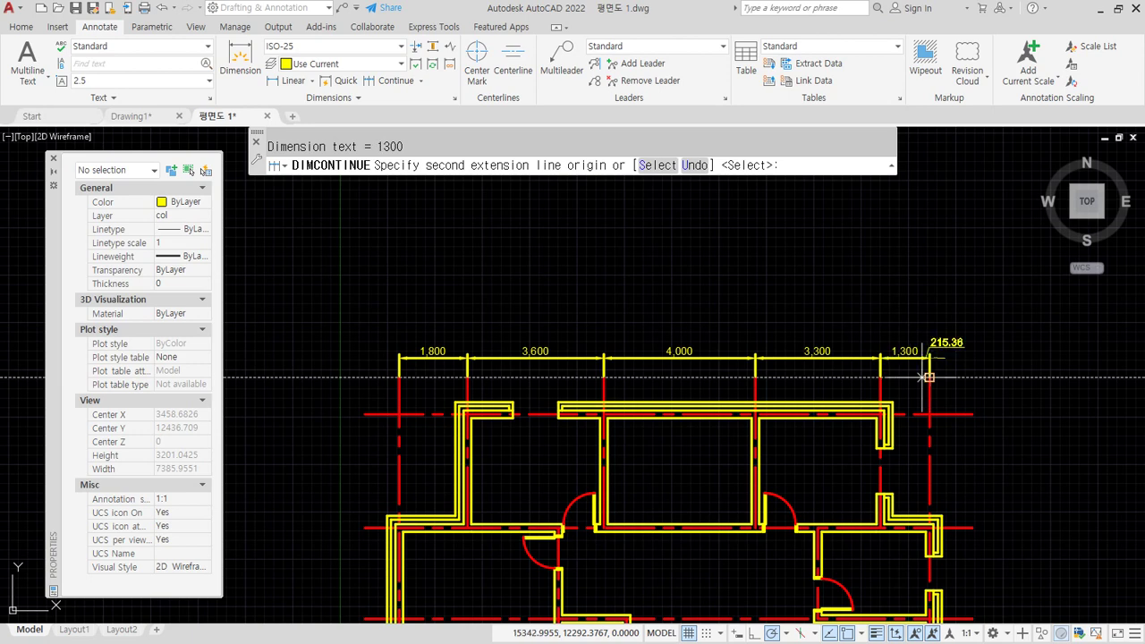
pyautogui.press('Escape')
# Step: Add a baseline dimension from the left end of the 1,800 dimension to the rightmost vertical centerline, above the dimension chain
pyautogui.click(420, 80)
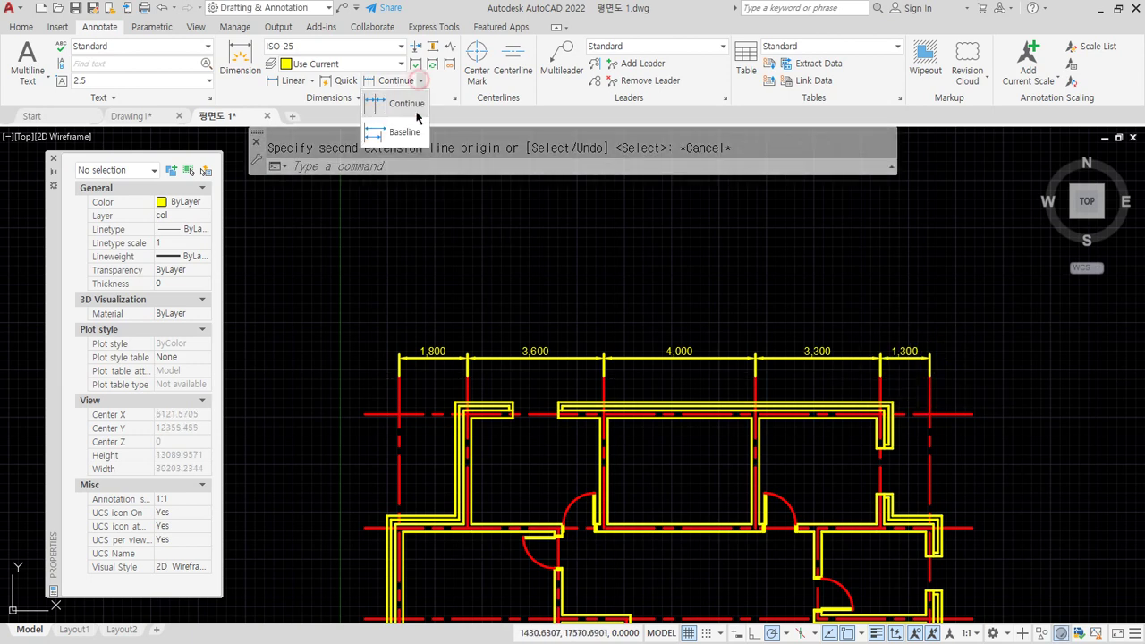
pyautogui.click(420, 154)
pyautogui.press('Return')
pyautogui.click(400, 373)
pyautogui.click(929, 376)
pyautogui.press('Escape')
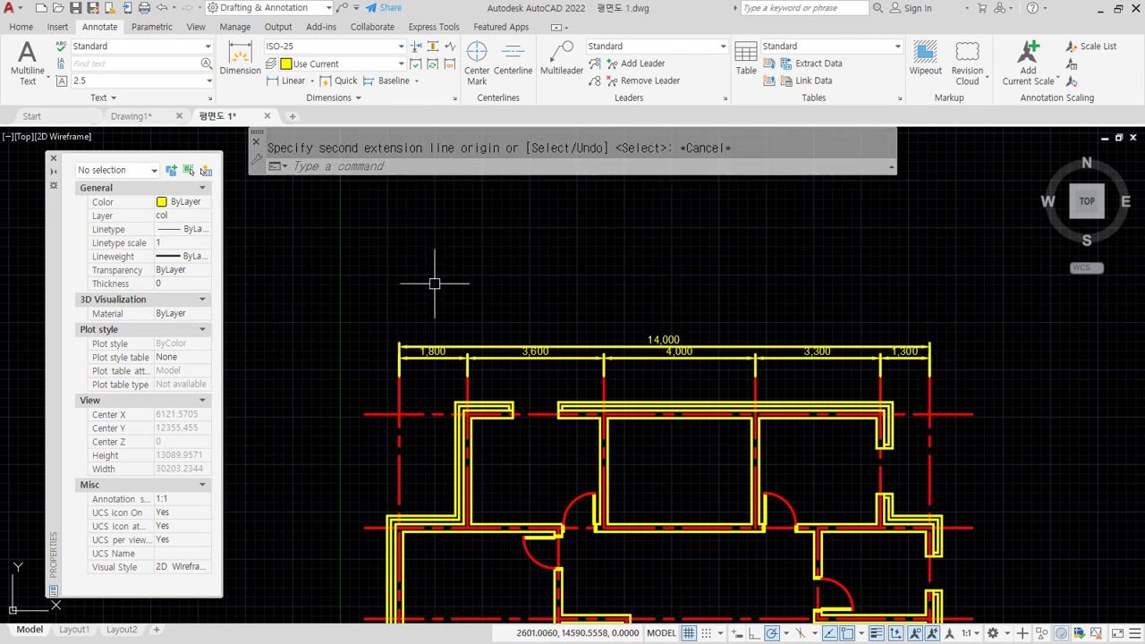
# Step: Try to space the 14,000 overall dimension 8 from the 1,800 dimension, and undo the spacing
pyautogui.scroll(2, 436, 268)
pyautogui.click(433, 52)
pyautogui.click(453, 403)
pyautogui.click(472, 390)
pyautogui.press('Return')
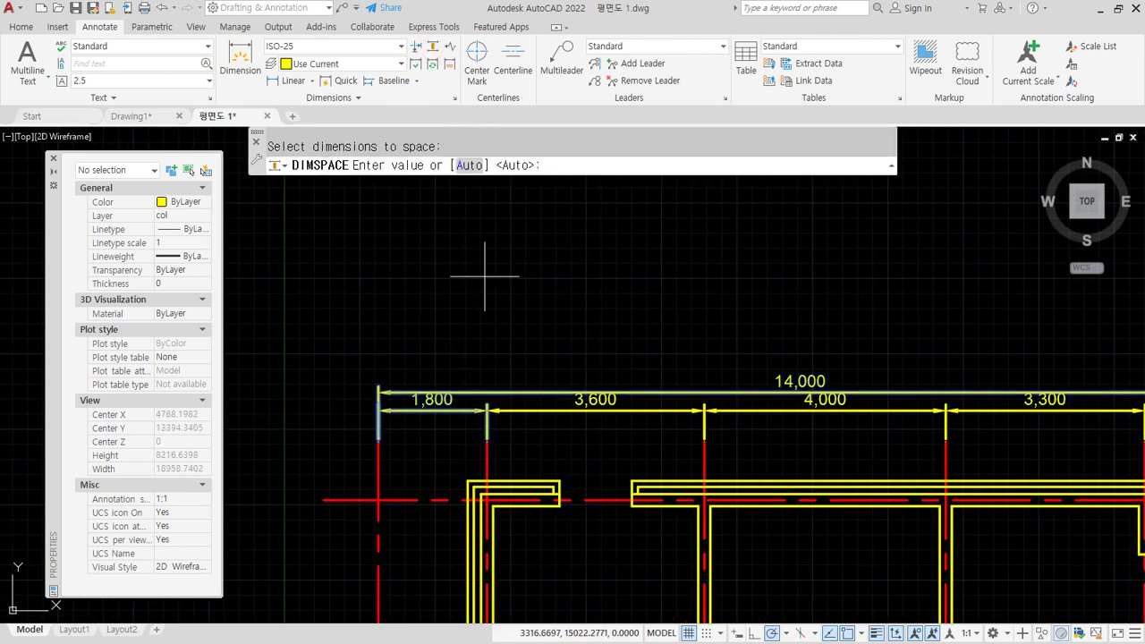
pyautogui.write('8')
pyautogui.press('Return')
pyautogui.hotkey('ctrl', 'z')
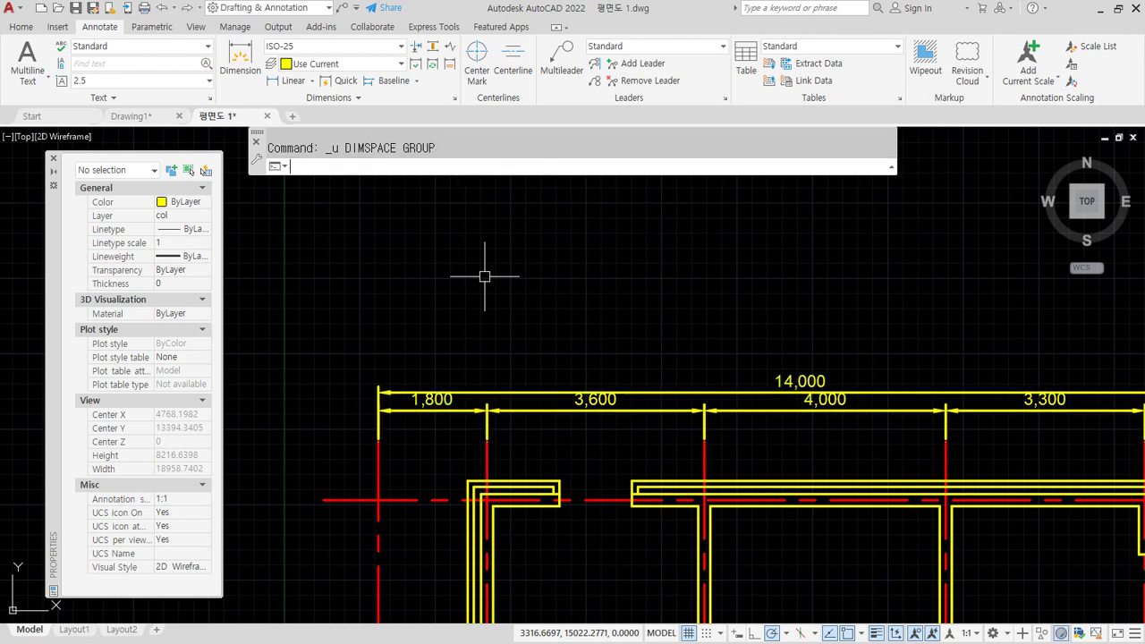
# Step: Space the 14,000 overall dimension 640 from the 1,800 base dimension with Adjust Space (DIMSPACE)
pyautogui.click(387, 80)
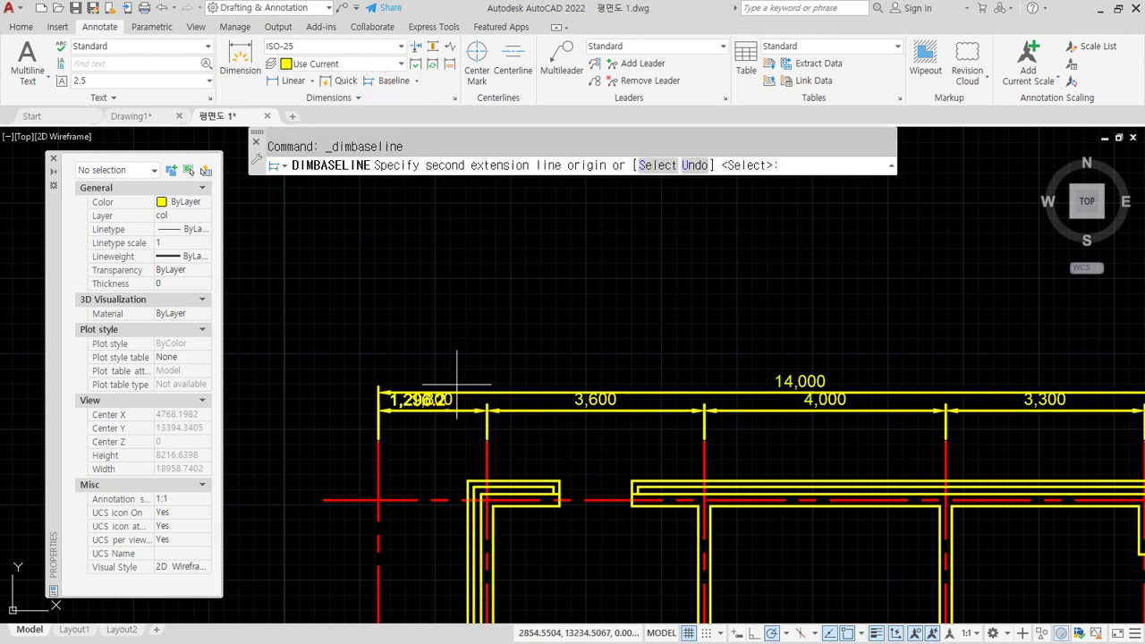
pyautogui.press('Escape')
pyautogui.click(431, 45)
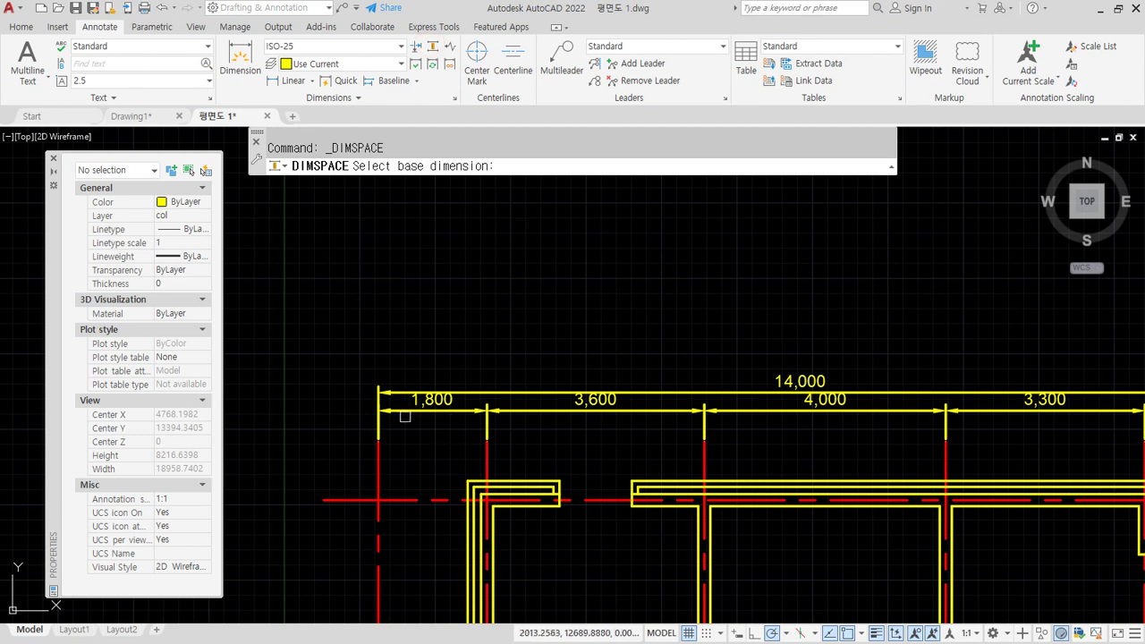
pyautogui.click(401, 413)
pyautogui.click(456, 392)
pyautogui.press('Return')
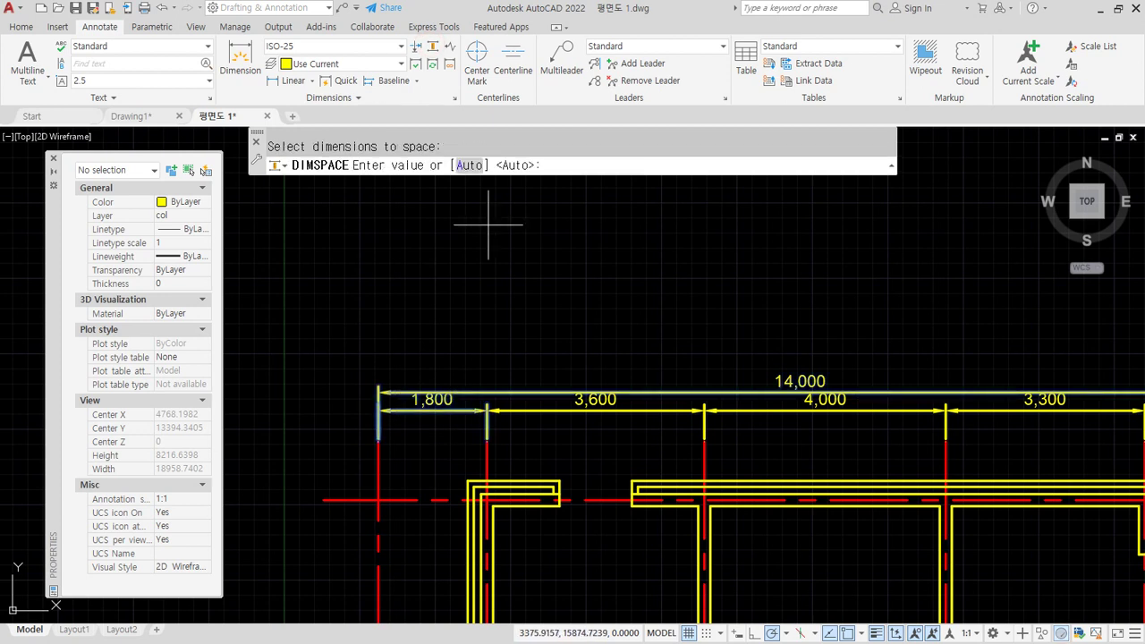
pyautogui.write('640')
pyautogui.press('Return')
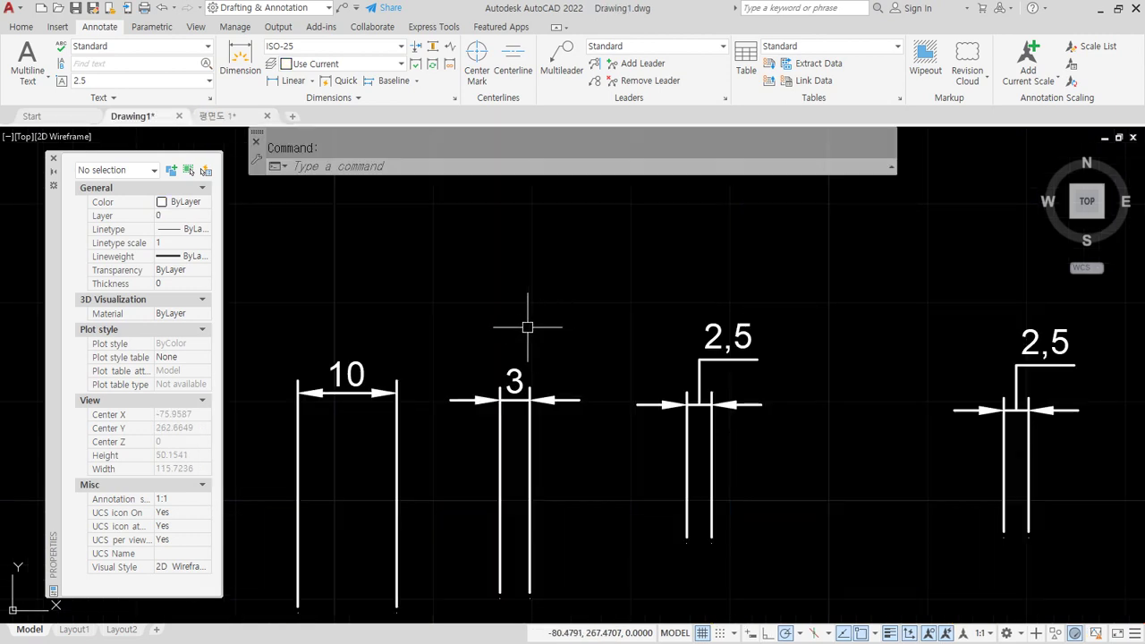
# Step: In Drawing1, set the ISO-25 dimension style's linear precision to 0.0000 and its decimal separator to a period
pyautogui.write('d')
pyautogui.press('Return')
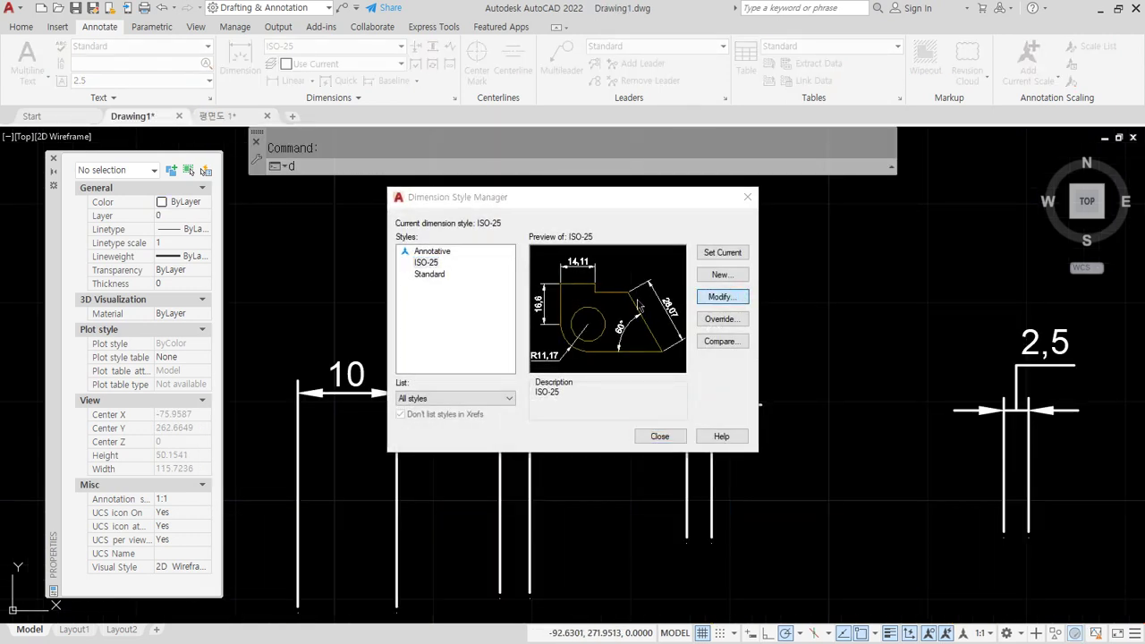
pyautogui.press('Return')
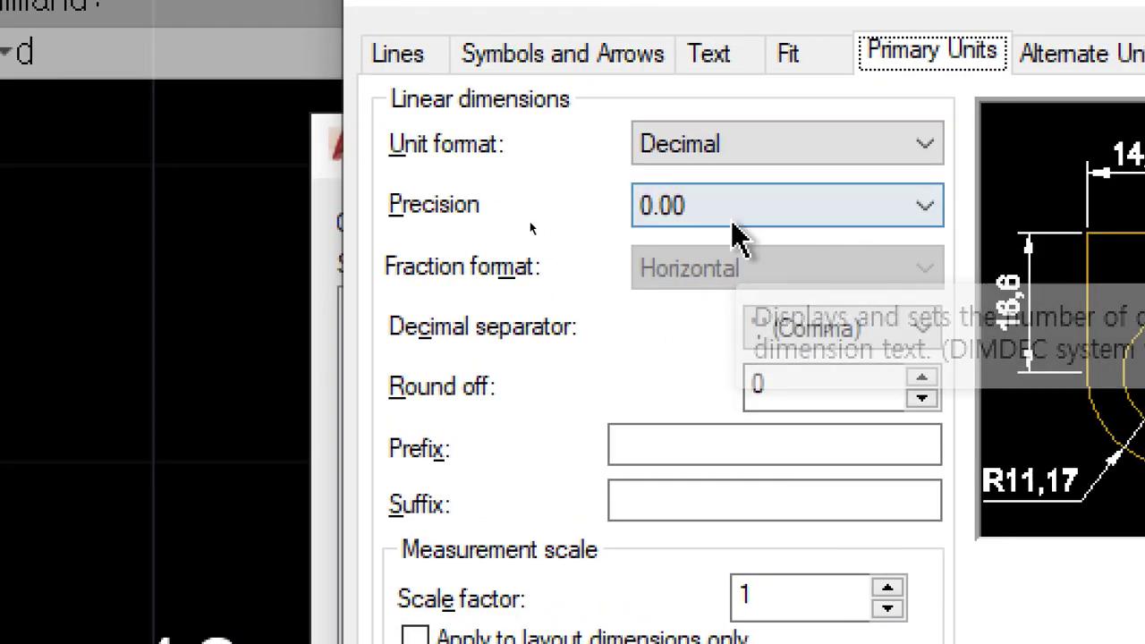
pyautogui.click(664, 214)
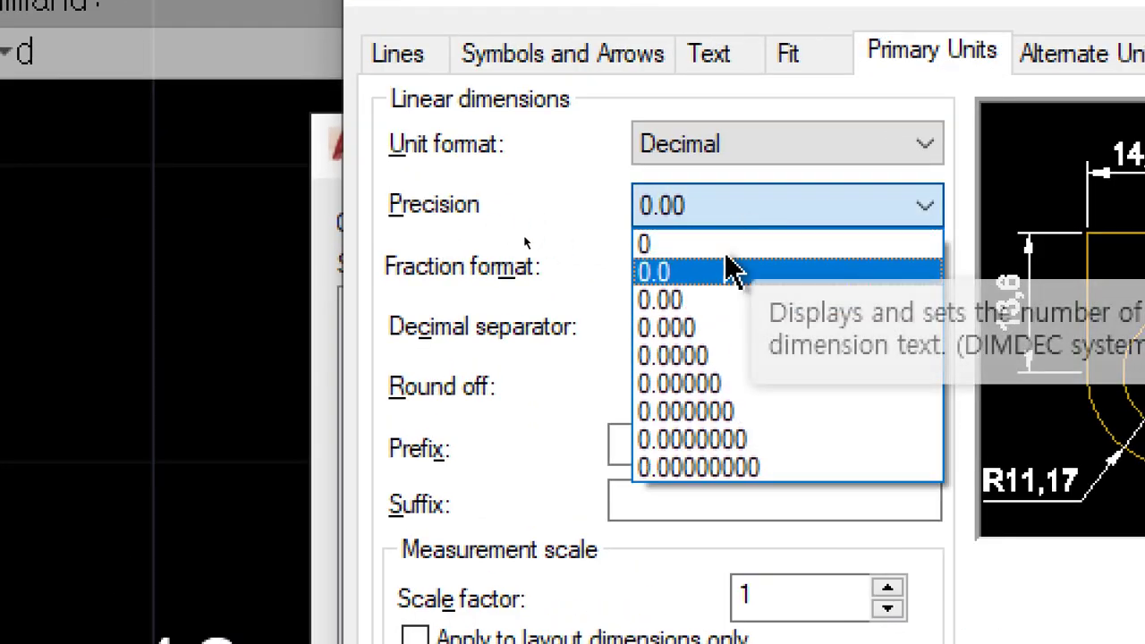
pyautogui.click(724, 356)
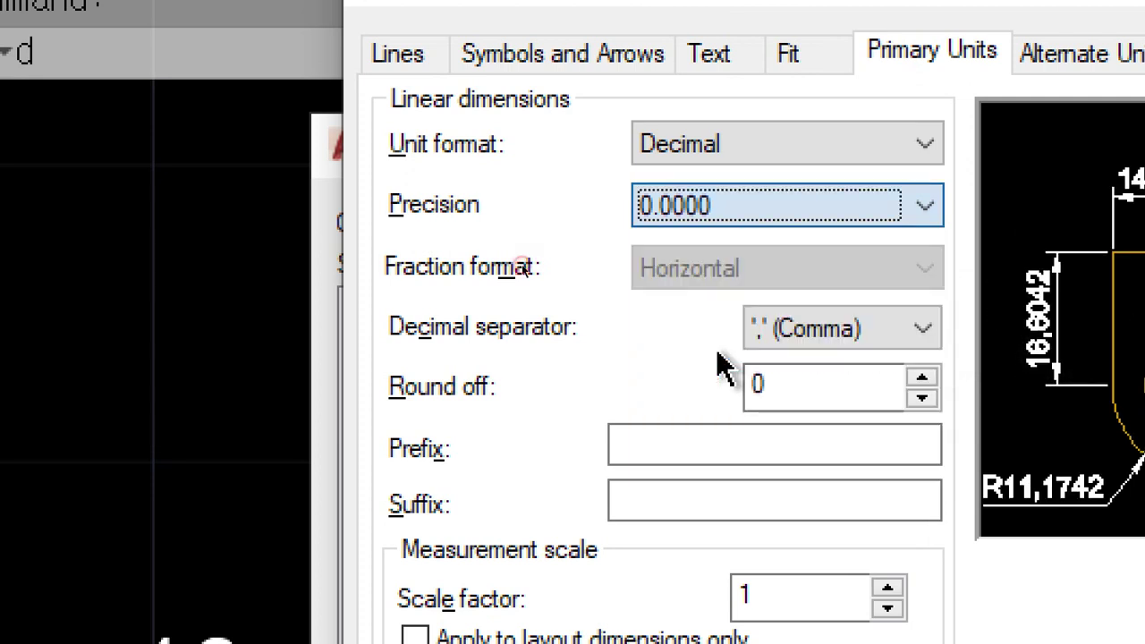
pyautogui.click(783, 329)
pyautogui.click(810, 368)
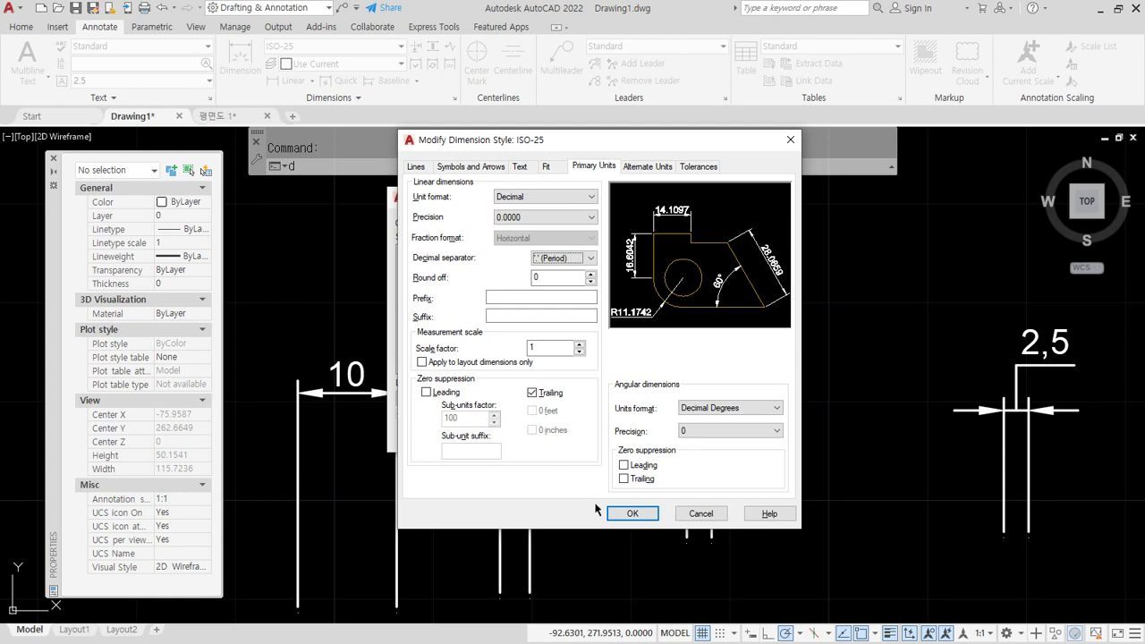
pyautogui.click(631, 513)
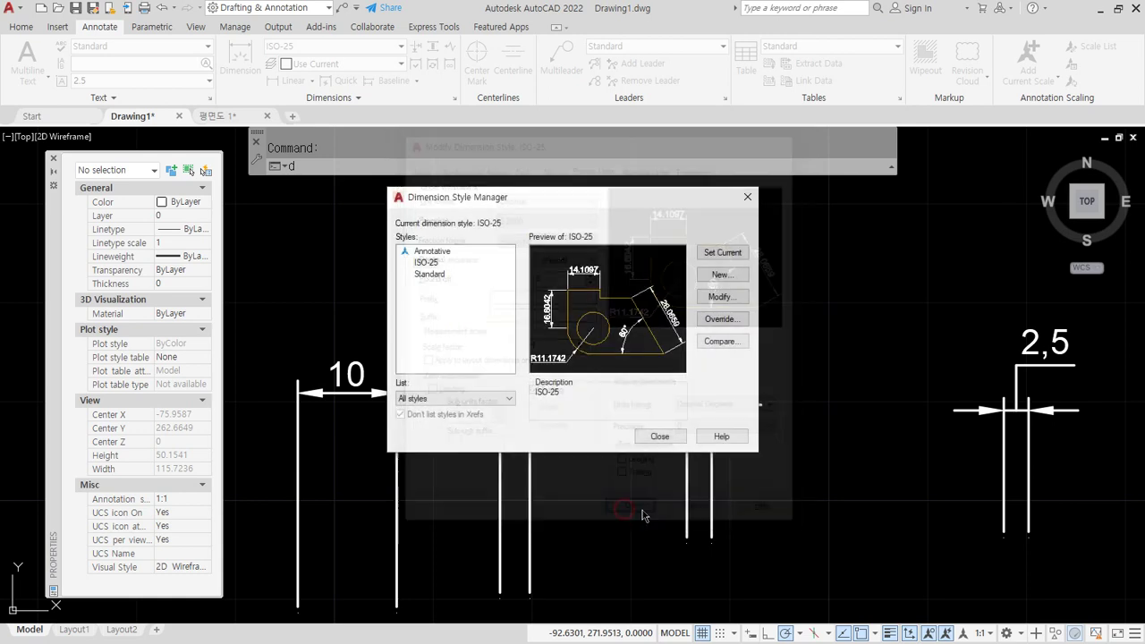
pyautogui.click(660, 439)
# Step: Place a horizontal linear dimension about 17.43 units long between two free points above the middle 2.5 dimension
pyautogui.scroll(2, 748, 396)
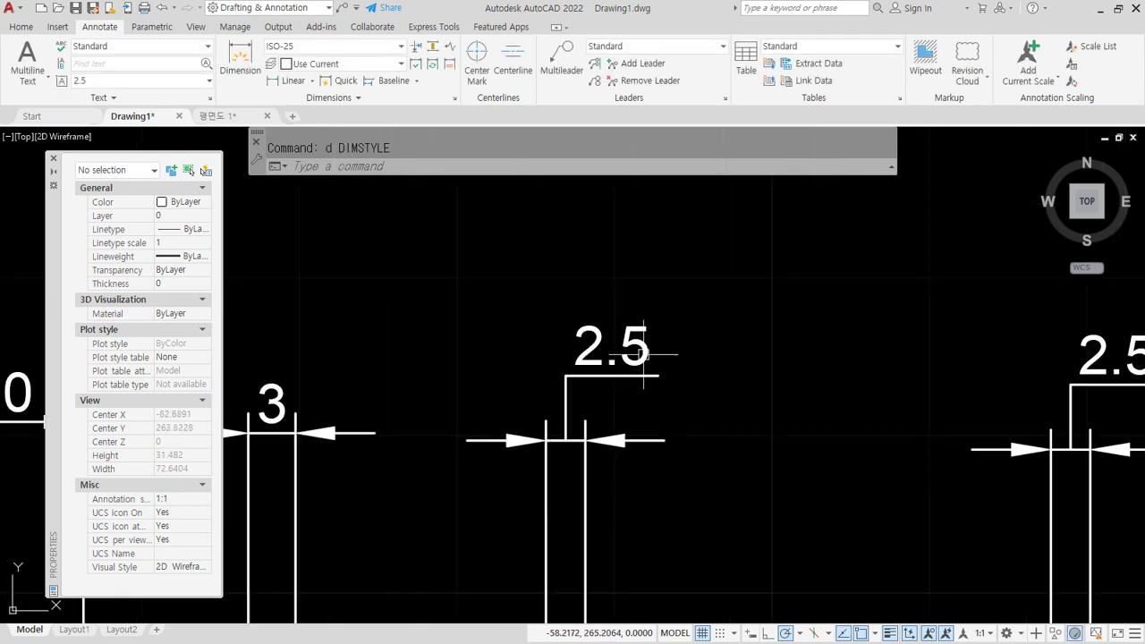
pyautogui.click(292, 80)
pyautogui.click(473, 297)
pyautogui.click(746, 297)
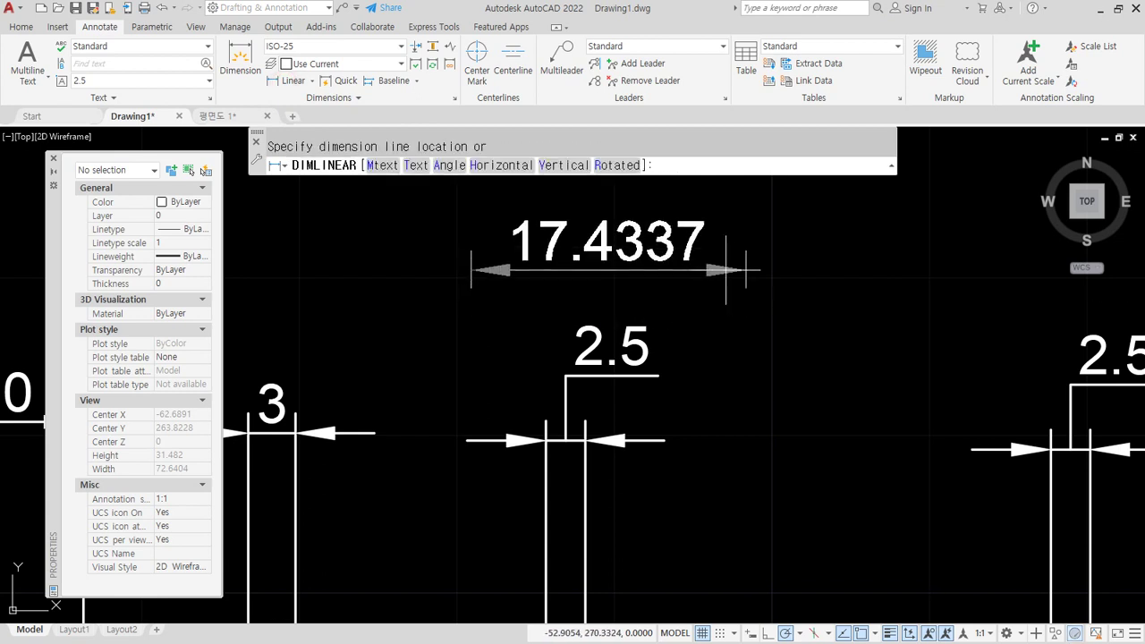
pyautogui.click(733, 258)
pyautogui.moveTo(654, 252); pyautogui.dragTo(657, 289, button='middle')
pyautogui.moveTo(649, 316)
pyautogui.mouseDown()
pyautogui.moveTo(595, 313)
pyautogui.moveTo(734, 283)
pyautogui.mouseUp()
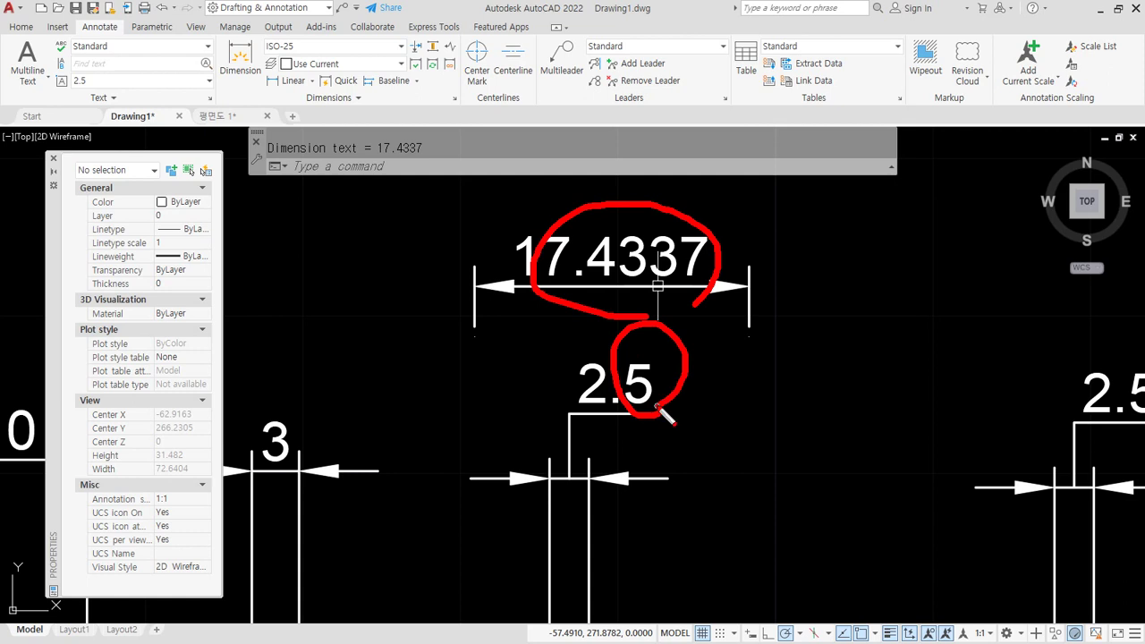
pyautogui.moveTo(341, 477); pyautogui.dragTo(328, 371)
pyautogui.press('Escape')
pyautogui.moveTo(406, 424); pyautogui.dragTo(523, 467, button='middle')
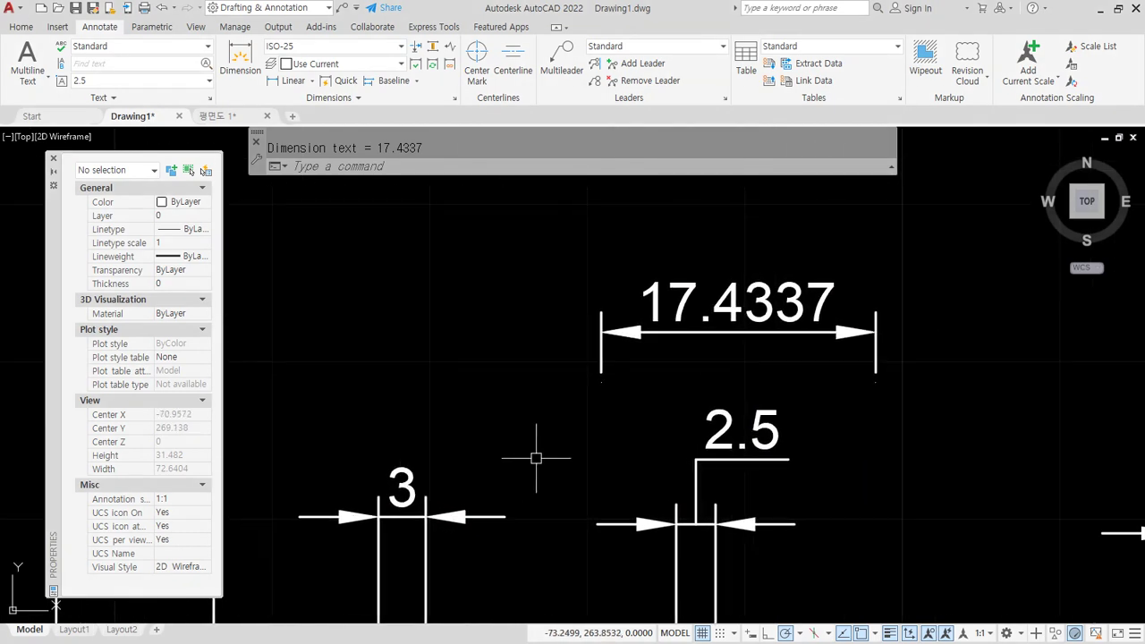
# Step: Turn off trailing zero suppression for linear dimensions in the ISO-25 dimension style
pyautogui.write('d')
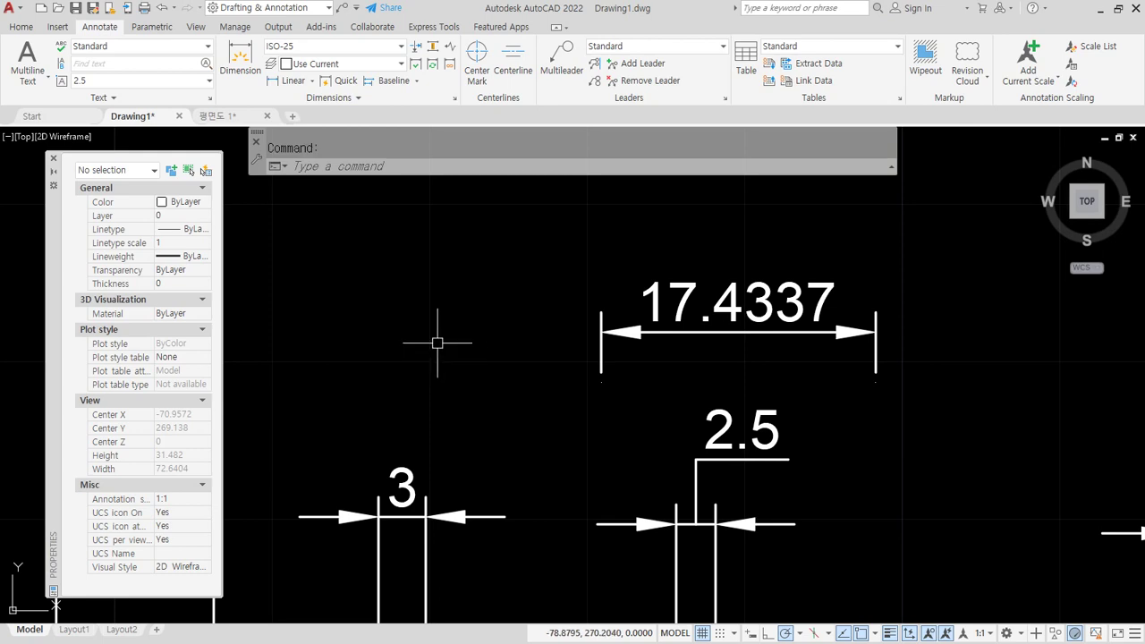
pyautogui.press('Return')
pyautogui.click(713, 296)
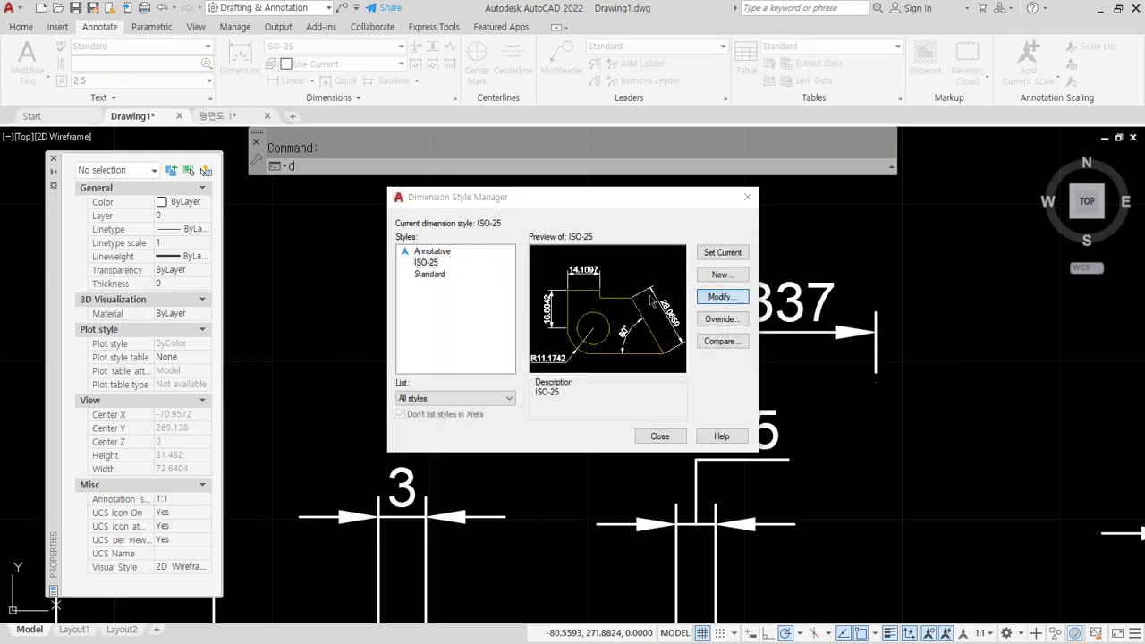
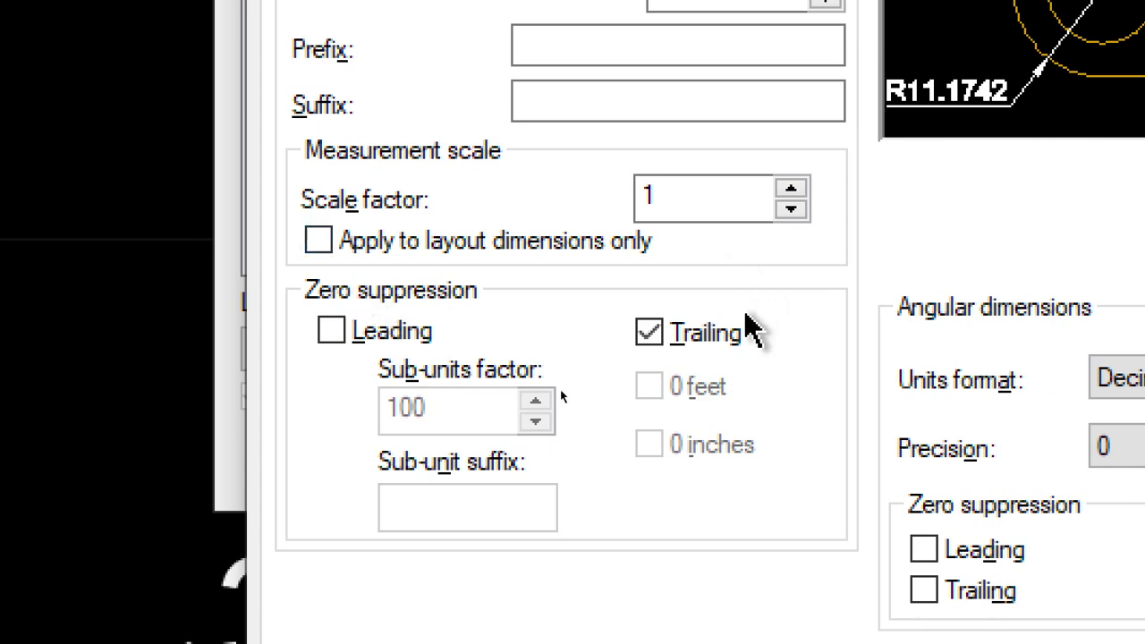
pyautogui.click(697, 340)
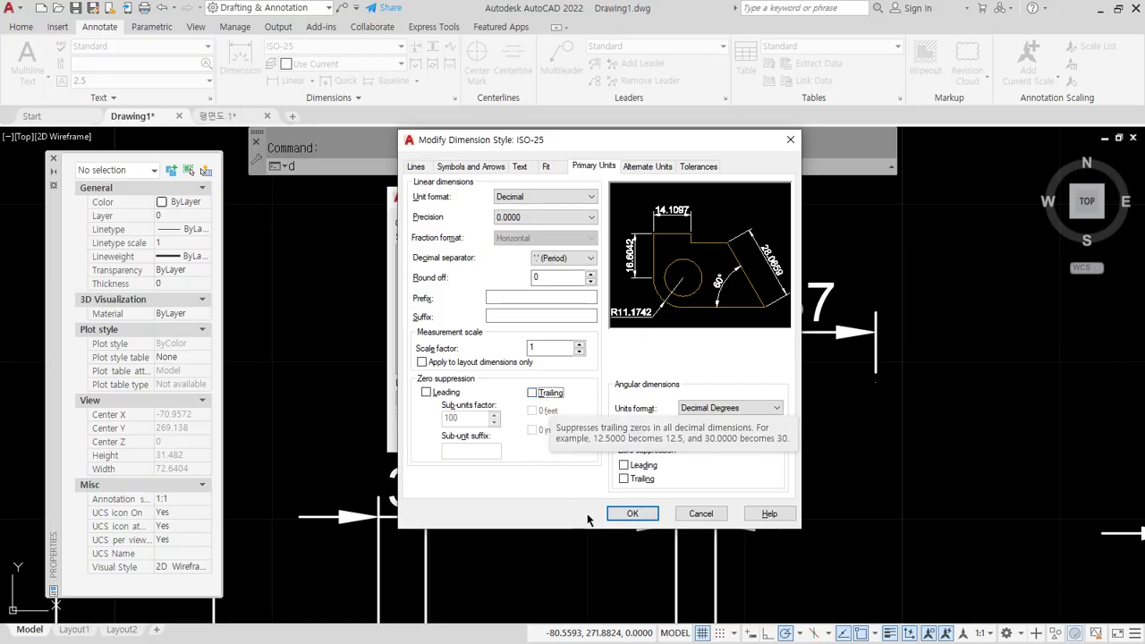
pyautogui.click(632, 513)
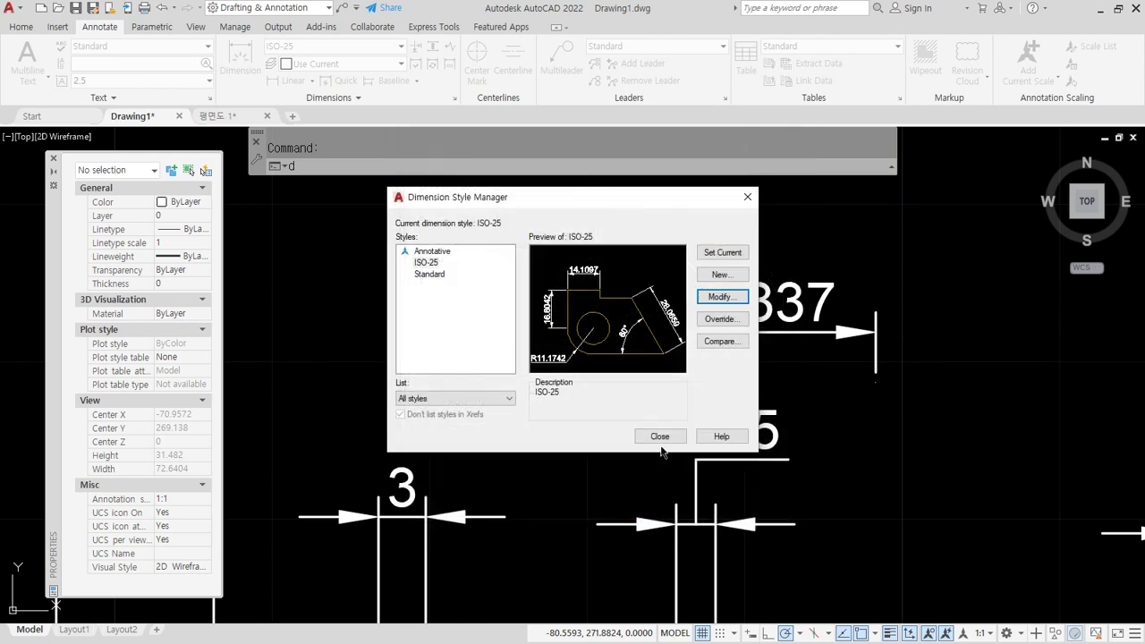
pyautogui.click(659, 435)
# Step: Stretch the 10.0000 dimension's line upward, clear of the 3.0000 dimension
pyautogui.moveTo(319, 485); pyautogui.dragTo(368, 467, button='middle')
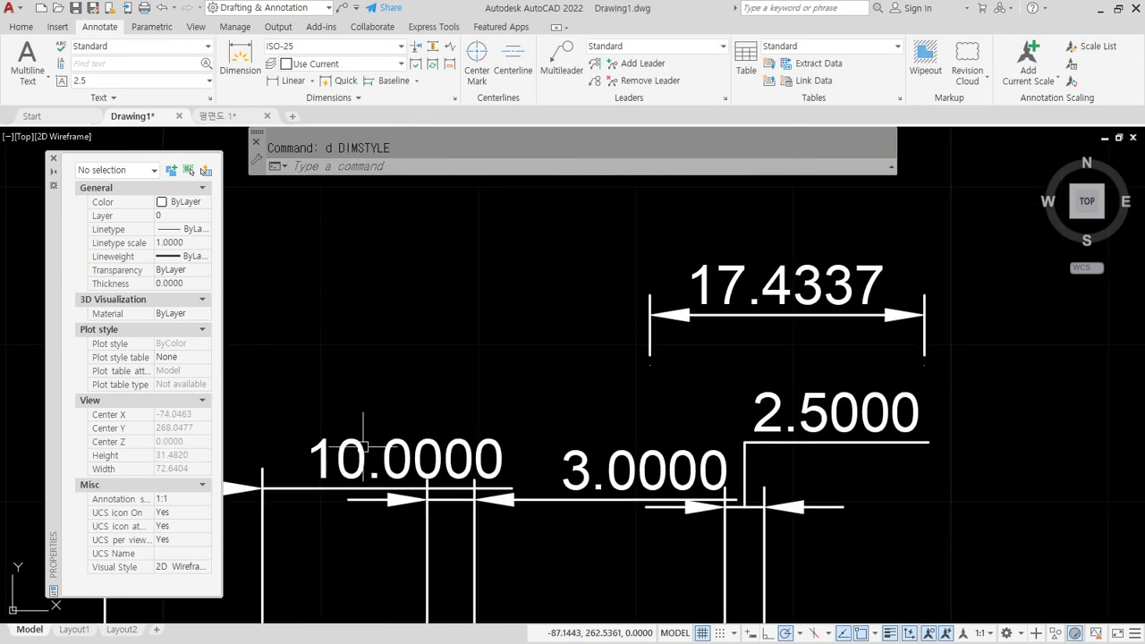
pyautogui.click(349, 481)
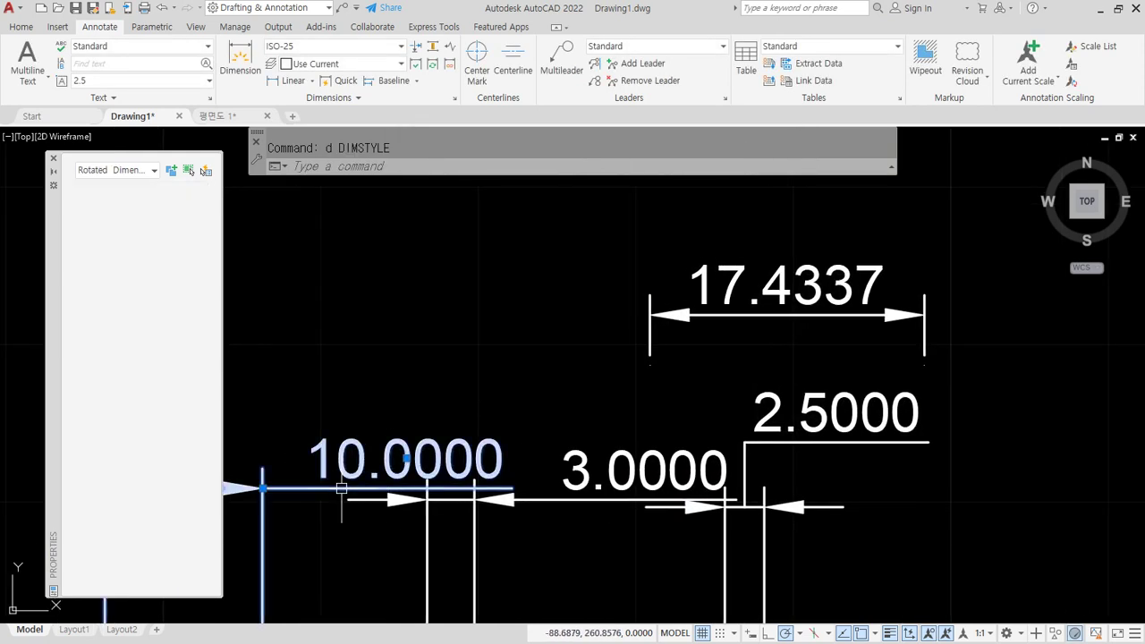
pyautogui.moveTo(313, 470); pyautogui.dragTo(597, 436, button='middle')
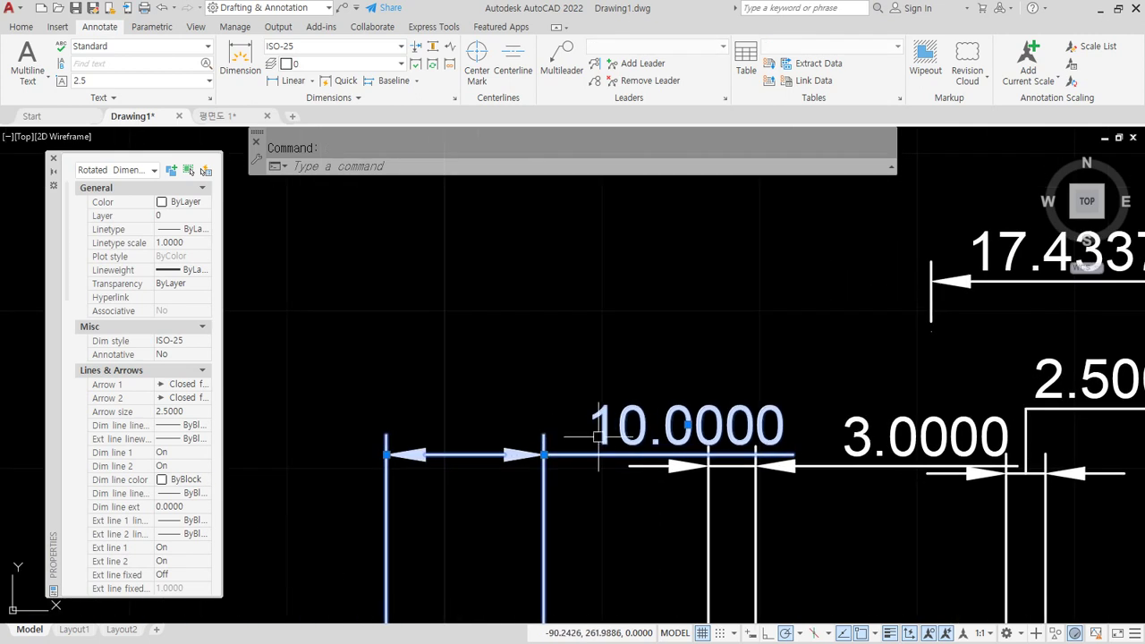
pyautogui.click(544, 455)
pyautogui.click(540, 352)
pyautogui.press('Escape')
# Step: Stretch the 3.0000 dimension's line slightly upward, above the dimension line of the neighbouring 2.5000 dimension
pyautogui.moveTo(776, 469); pyautogui.dragTo(528, 464, button='middle')
pyautogui.click(514, 462)
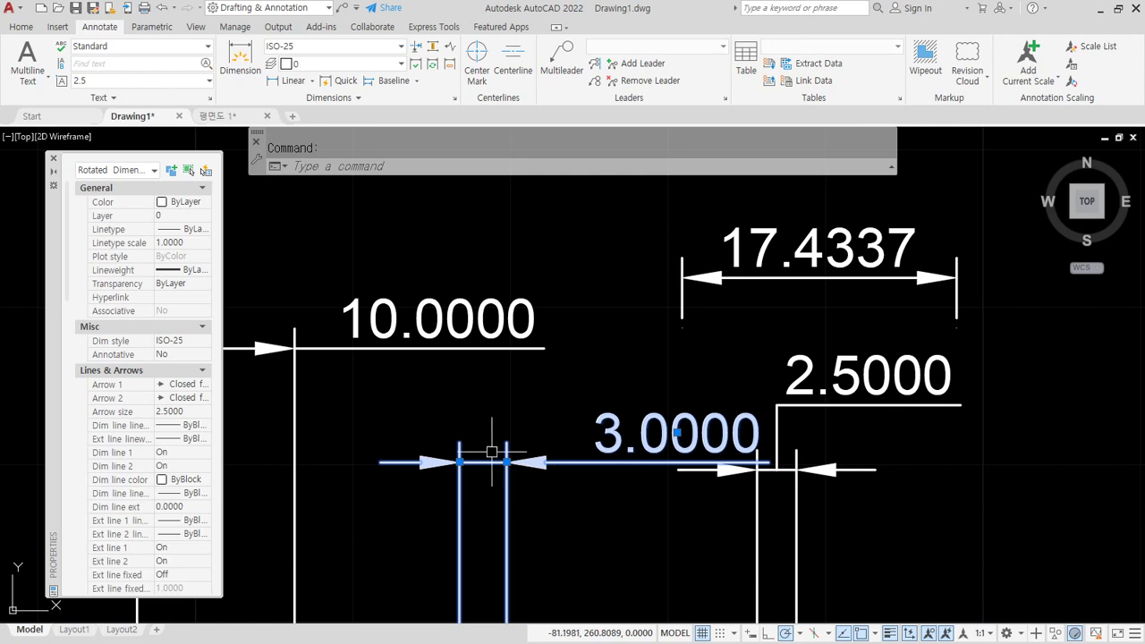
pyautogui.click(506, 462)
pyautogui.click(506, 433)
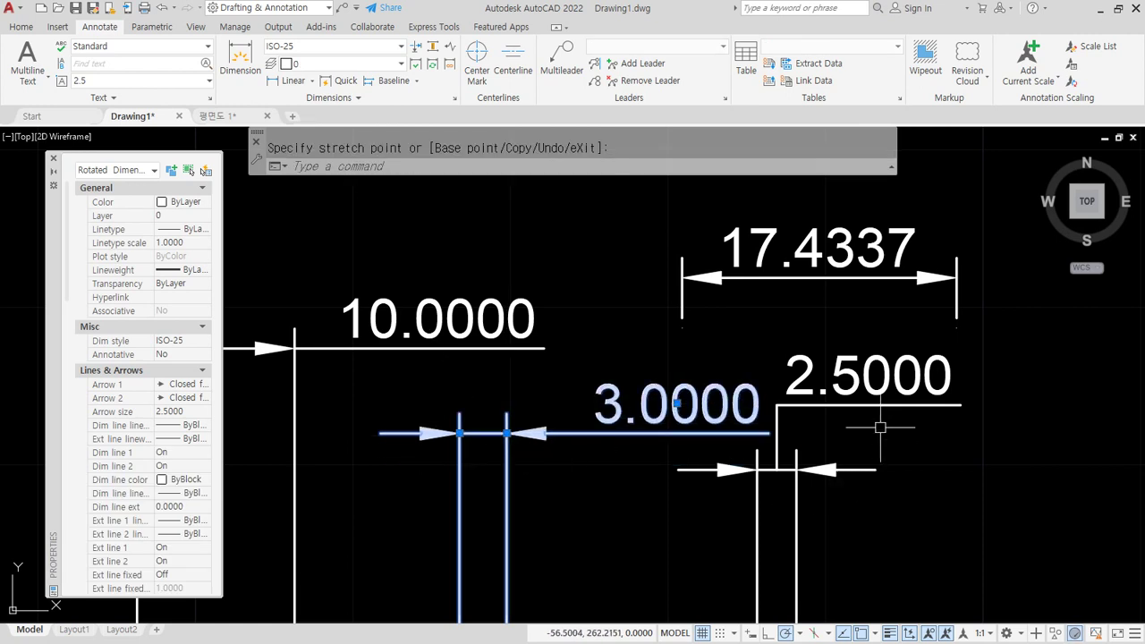
pyautogui.press('Escape')
# Step: Turn on trailing zero suppression for linear dimensions in the ISO-25 dimension style
pyautogui.write('d')
pyautogui.press('Return')
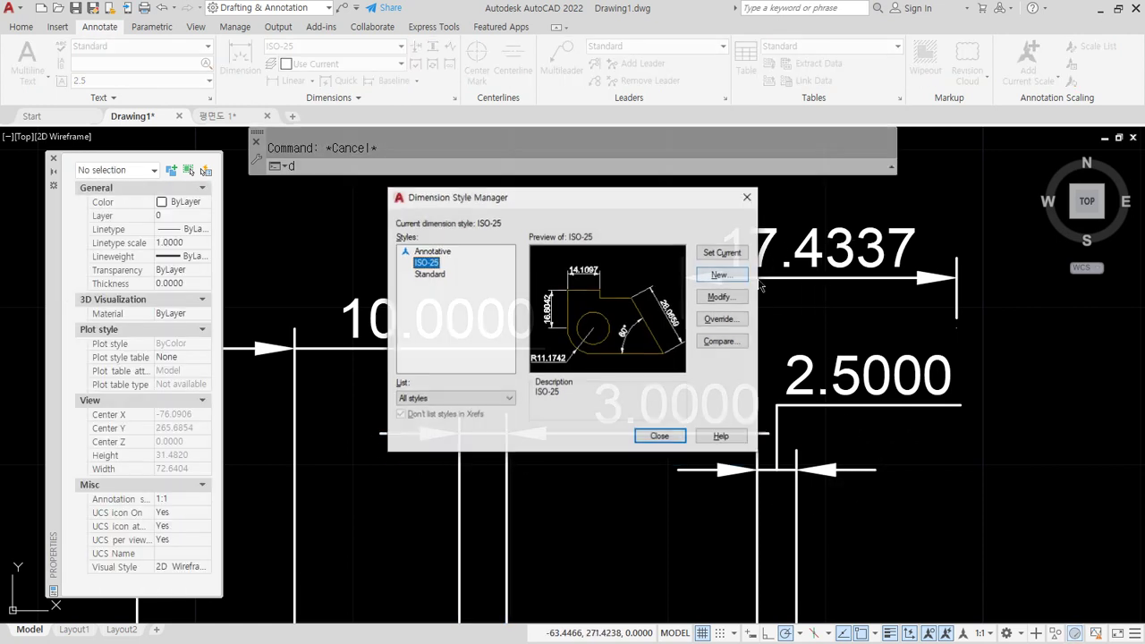
pyautogui.click(720, 296)
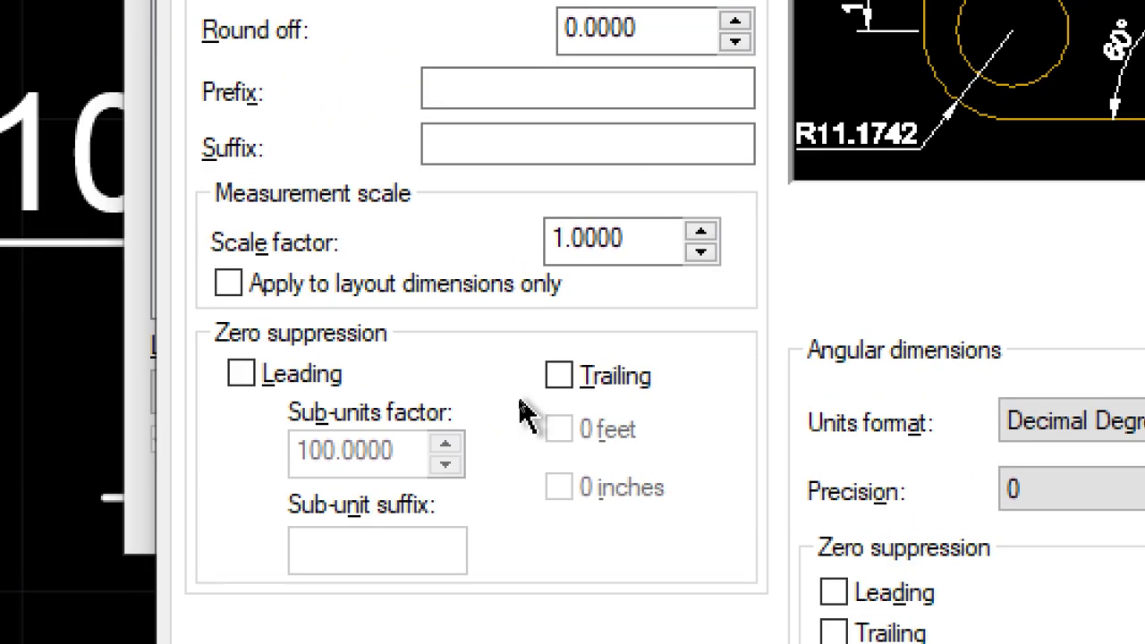
pyautogui.click(534, 393)
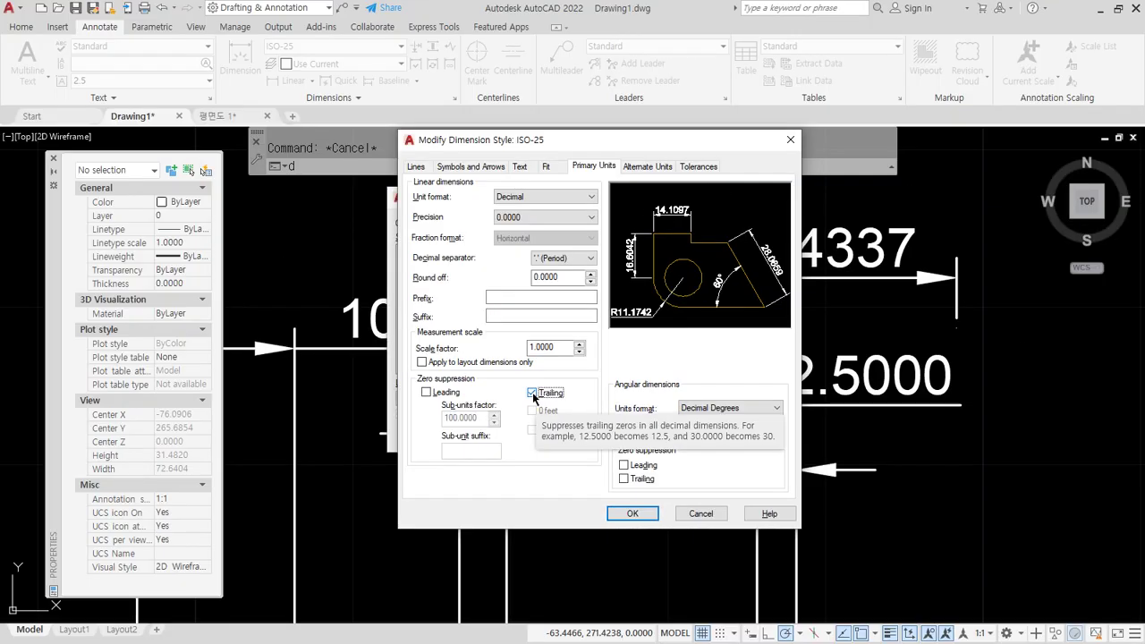
pyautogui.click(632, 514)
pyautogui.click(660, 440)
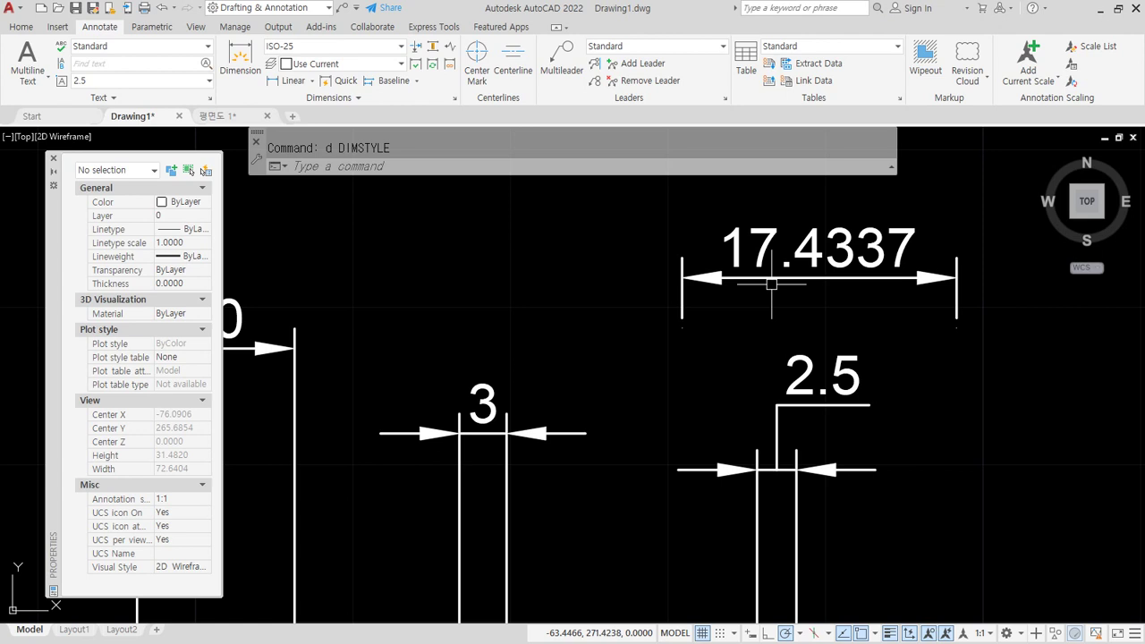
pyautogui.scroll(-2, 771, 284)
pyautogui.moveTo(402, 361); pyautogui.dragTo(560, 444, button='middle')
pyautogui.moveTo(645, 390); pyautogui.dragTo(525, 349, button='middle')
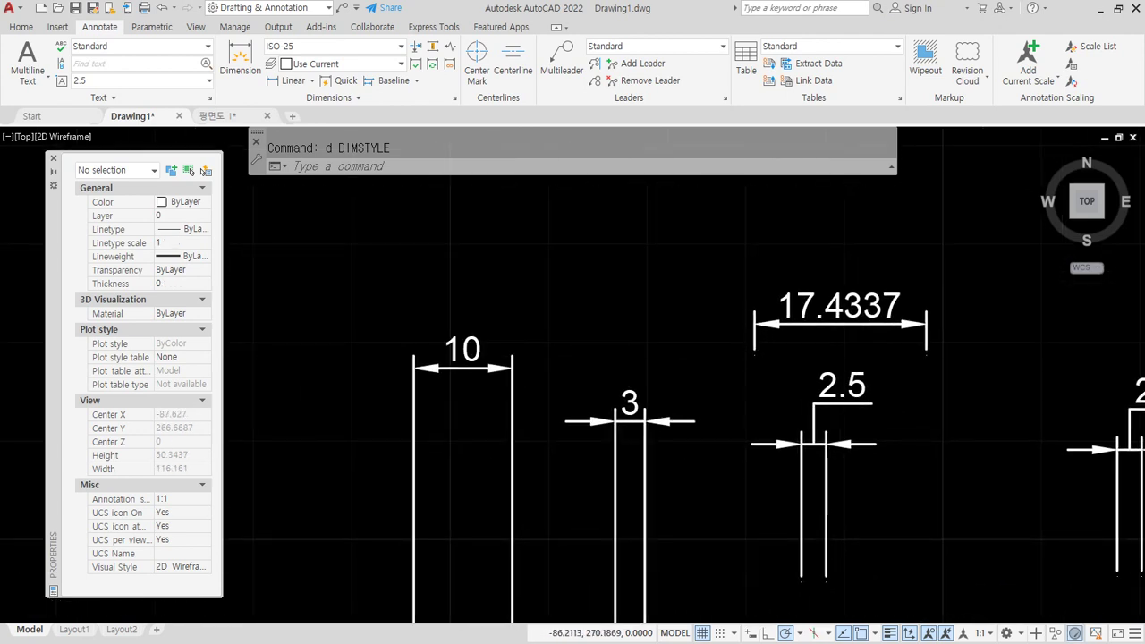
pyautogui.scroll(2, 587, 340)
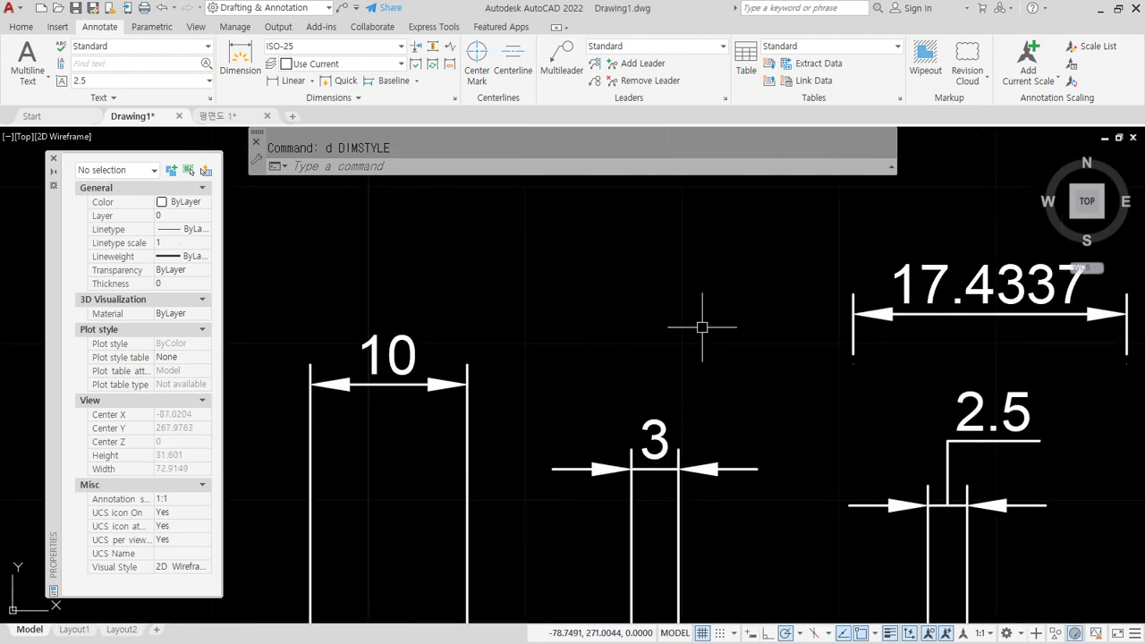
# Step: Examine the precision options for angular dimensions in the ISO-25 dimension style without applying a change
pyautogui.press('Return')
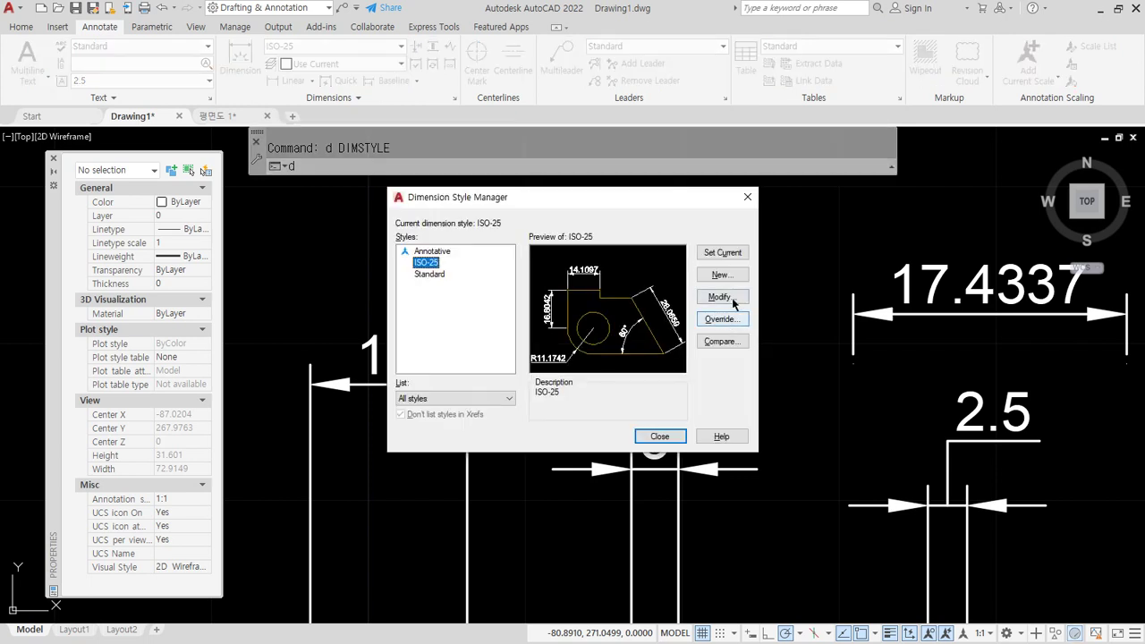
pyautogui.hotkey('alt', 'm')
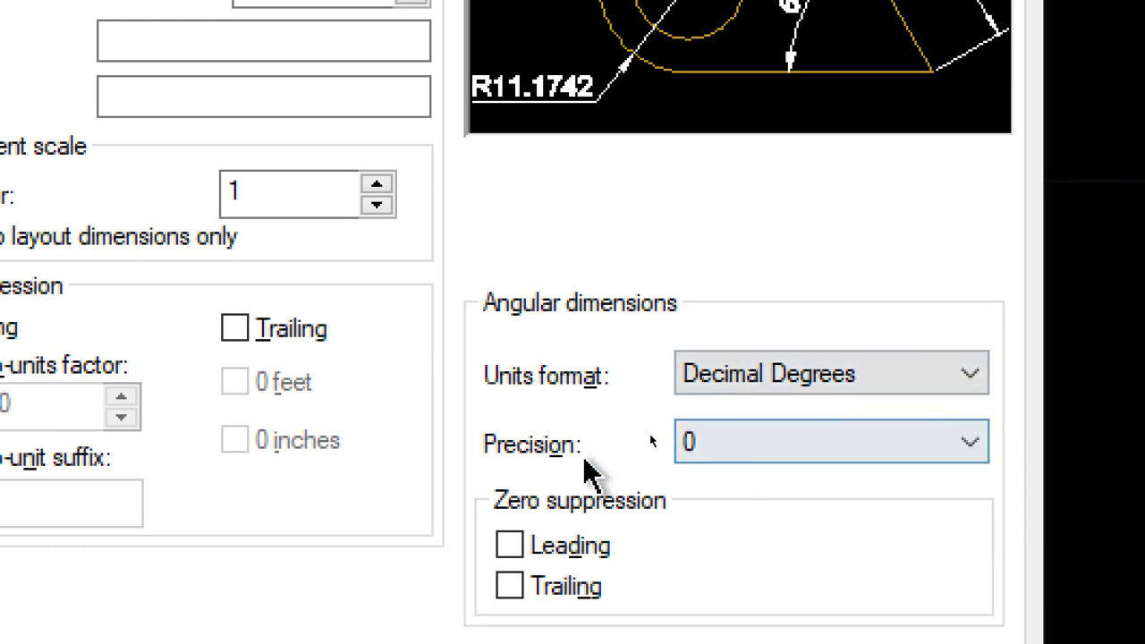
pyautogui.click(776, 458)
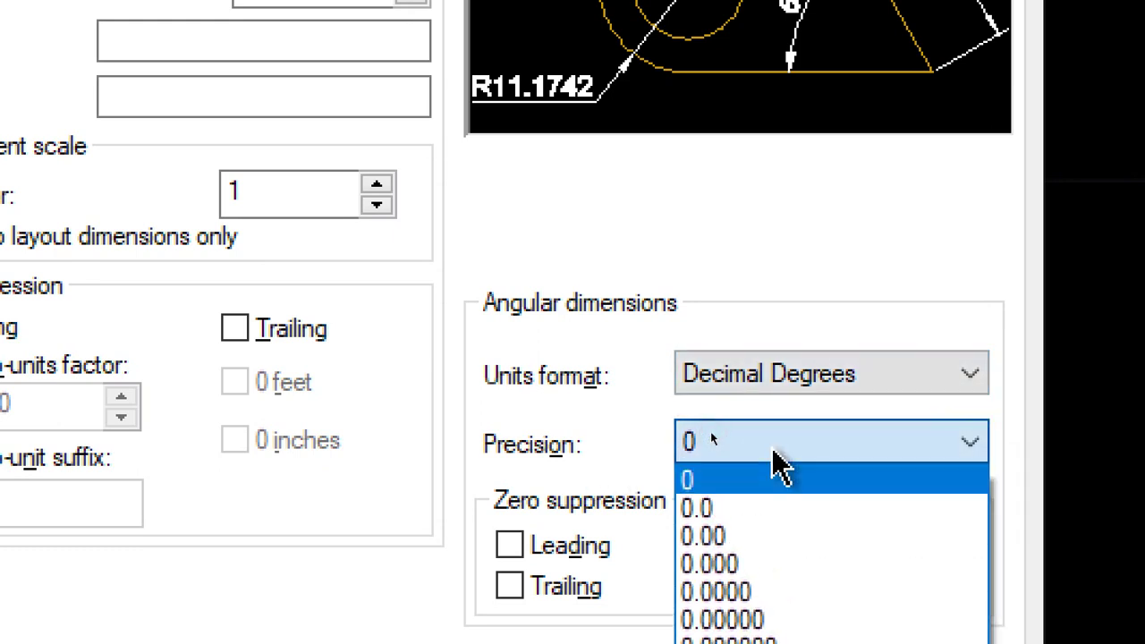
pyautogui.press('Escape')
pyautogui.press('Escape')
pyautogui.press('Escape')
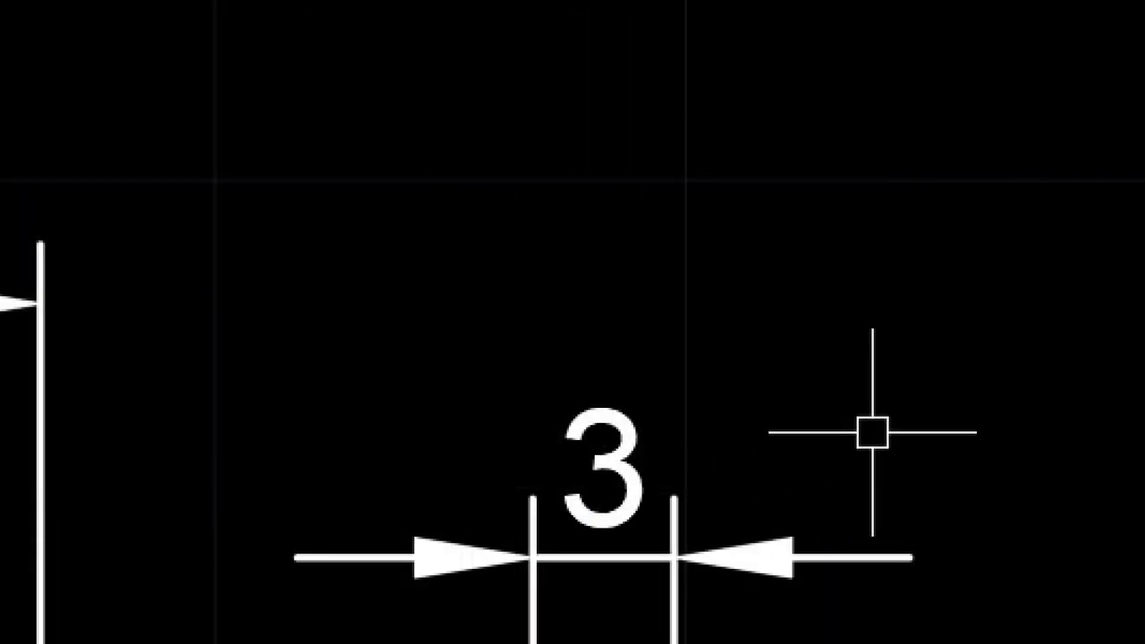
# Step: Draw two connected lines forming an open V in the empty area above the 17.4337 dimension
pyautogui.scroll(-4, 863, 421)
pyautogui.moveTo(644, 421); pyautogui.dragTo(519, 447, button='middle')
pyautogui.moveTo(690, 275); pyautogui.dragTo(676, 367, button='middle')
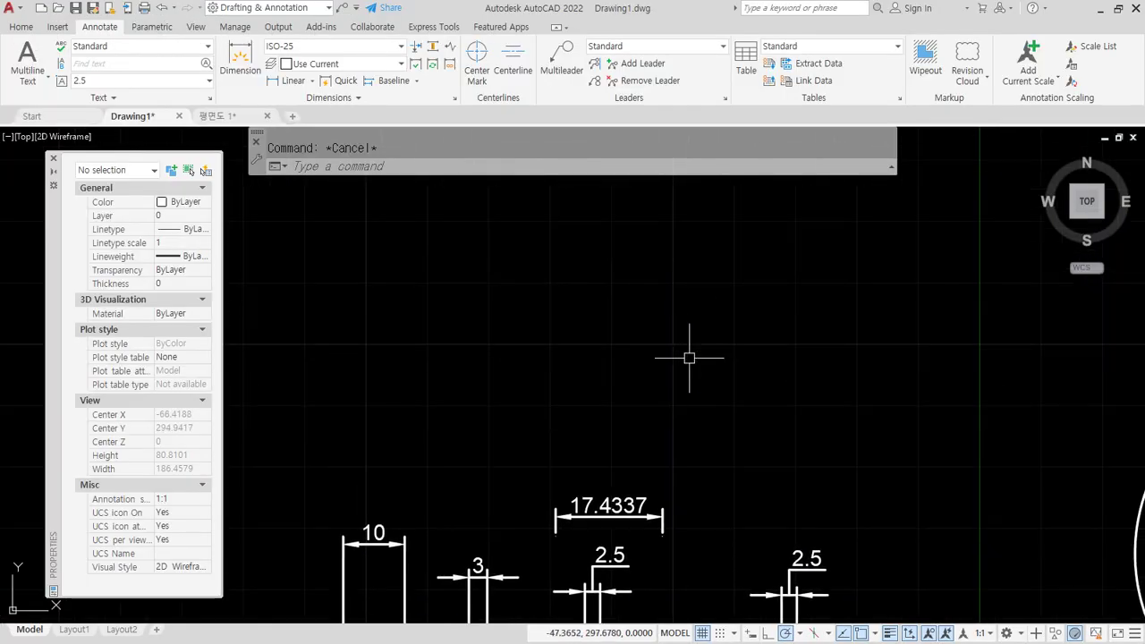
pyautogui.write('l')
pyautogui.press('space')
pyautogui.click(694, 361)
pyautogui.click(605, 427)
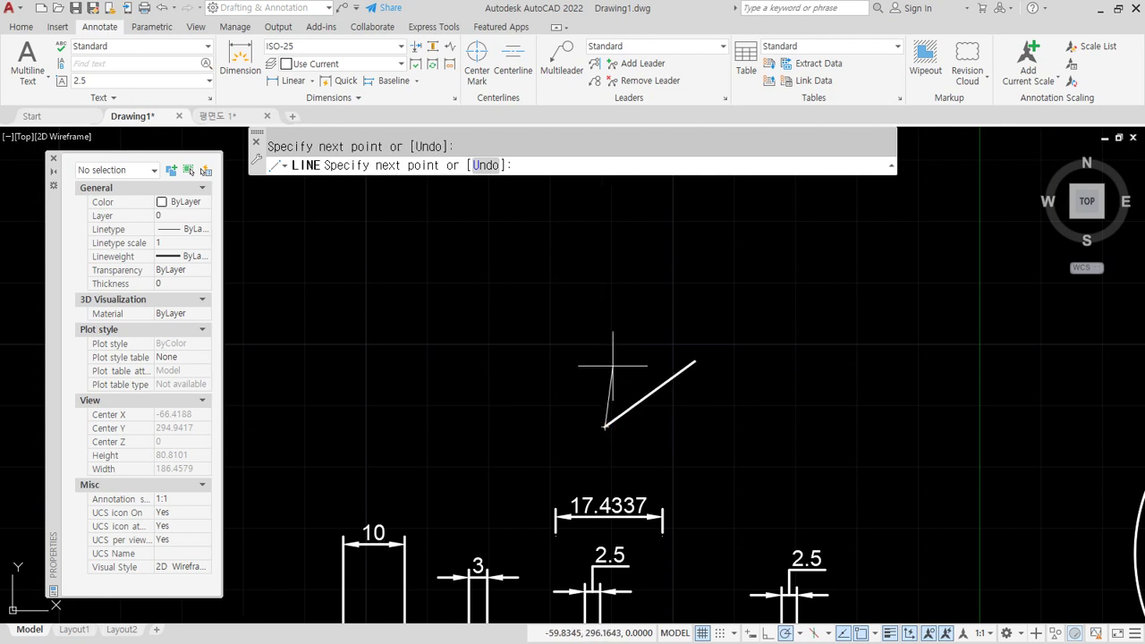
pyautogui.click(587, 329)
pyautogui.press('Return')
# Step: Add an angular dimension between the two lines of the V, placing its arc near their upper ends
pyautogui.click(313, 81)
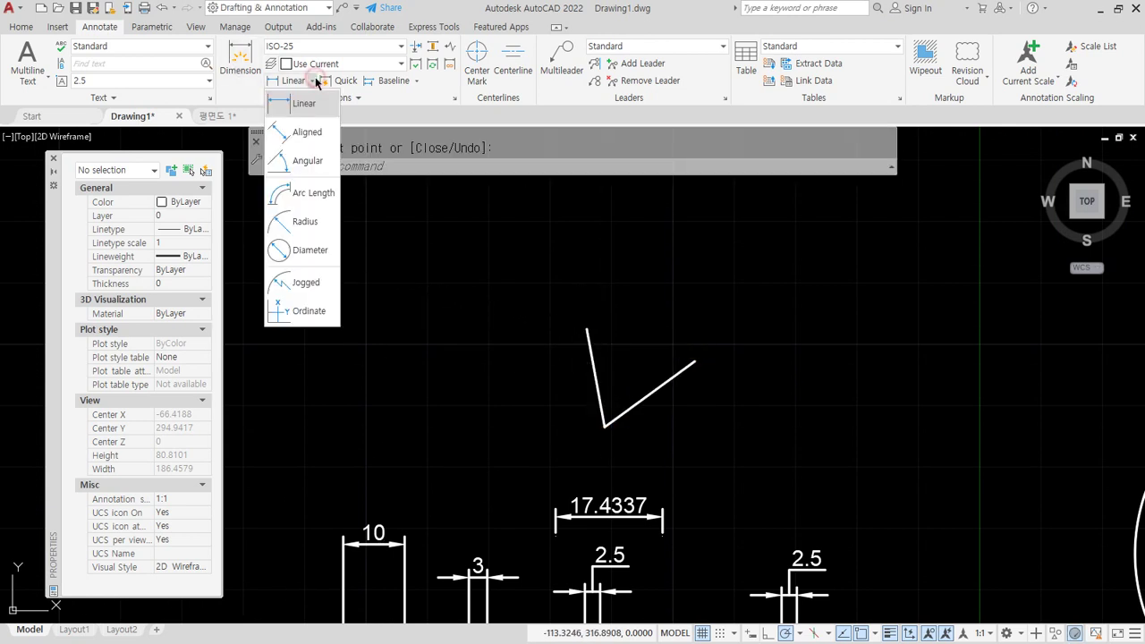
pyautogui.click(307, 160)
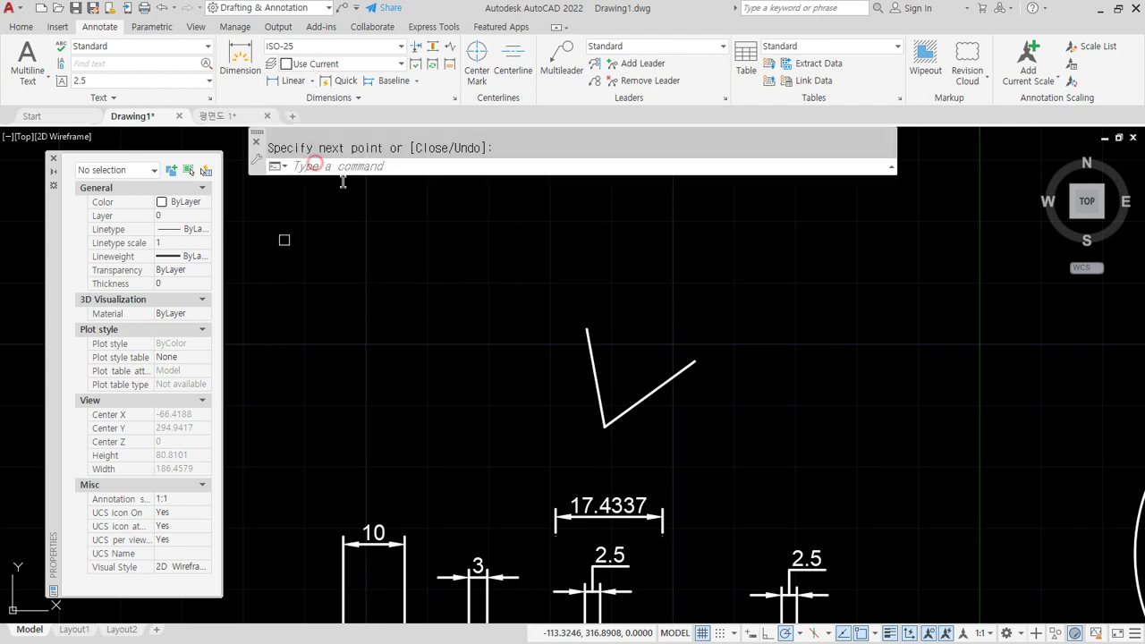
pyautogui.click(644, 398)
pyautogui.click(593, 366)
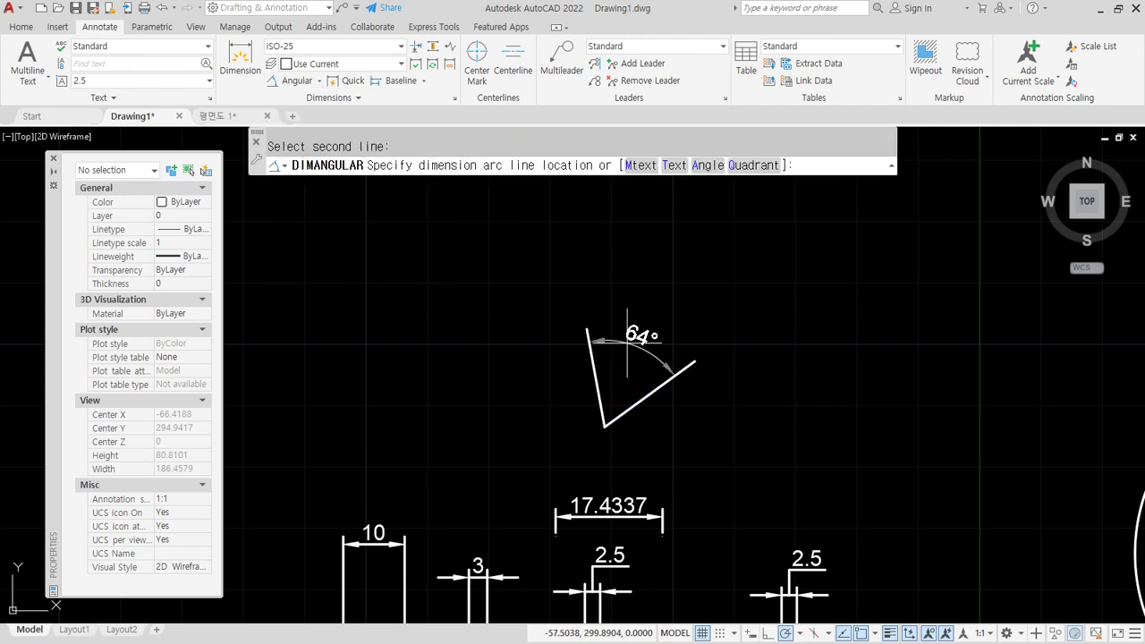
pyautogui.click(639, 337)
# Step: Set the angular dimension precision of the ISO-25 dimension style to 0.00
pyautogui.scroll(4, 638, 345)
pyautogui.write('d')
pyautogui.press('Return')
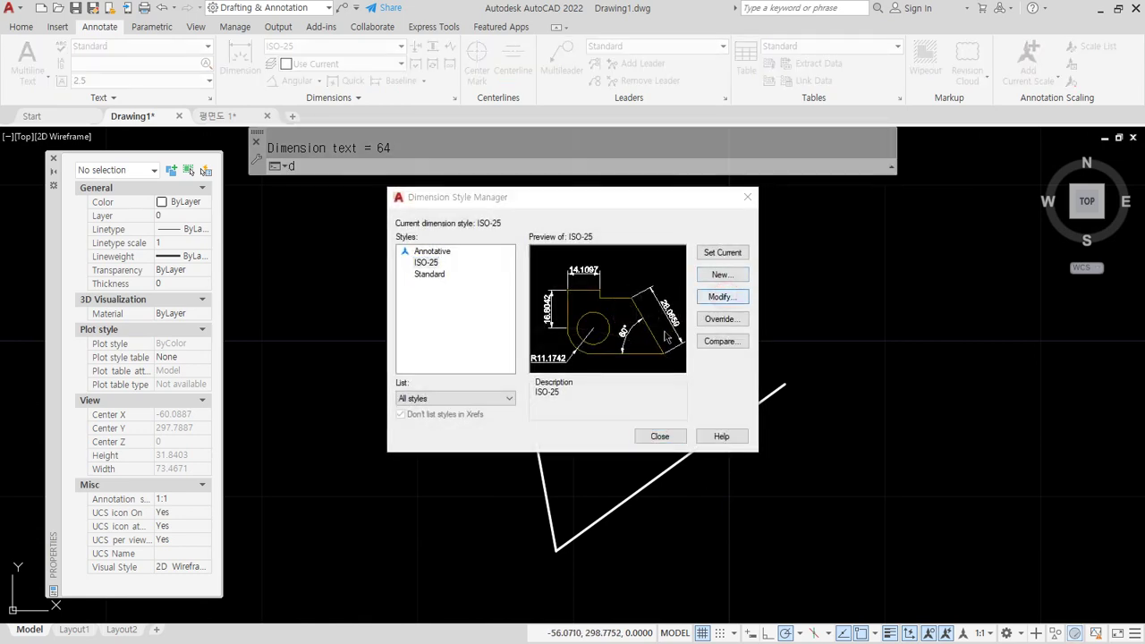
pyautogui.click(722, 296)
pyautogui.click(718, 407)
pyautogui.click(718, 418)
pyautogui.click(720, 431)
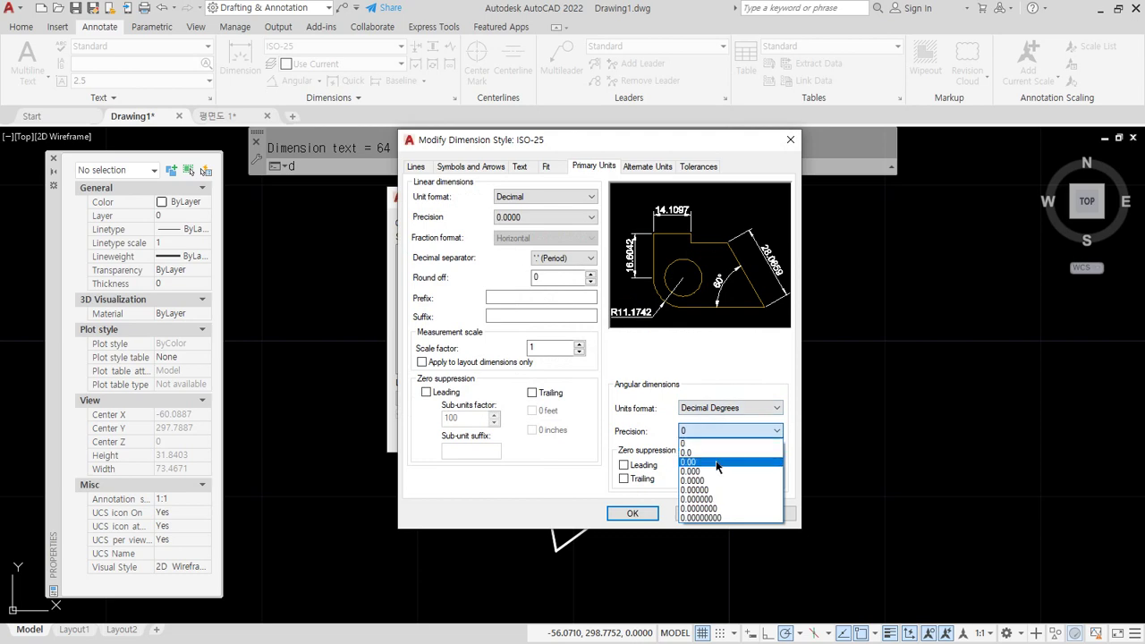
pyautogui.click(715, 461)
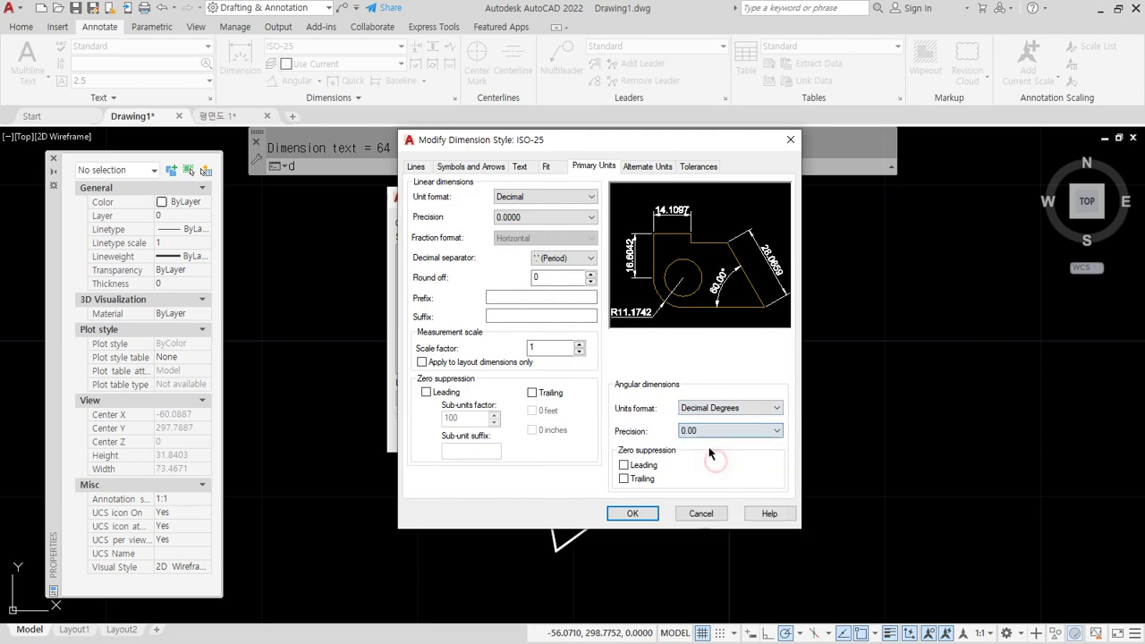
pyautogui.click(645, 511)
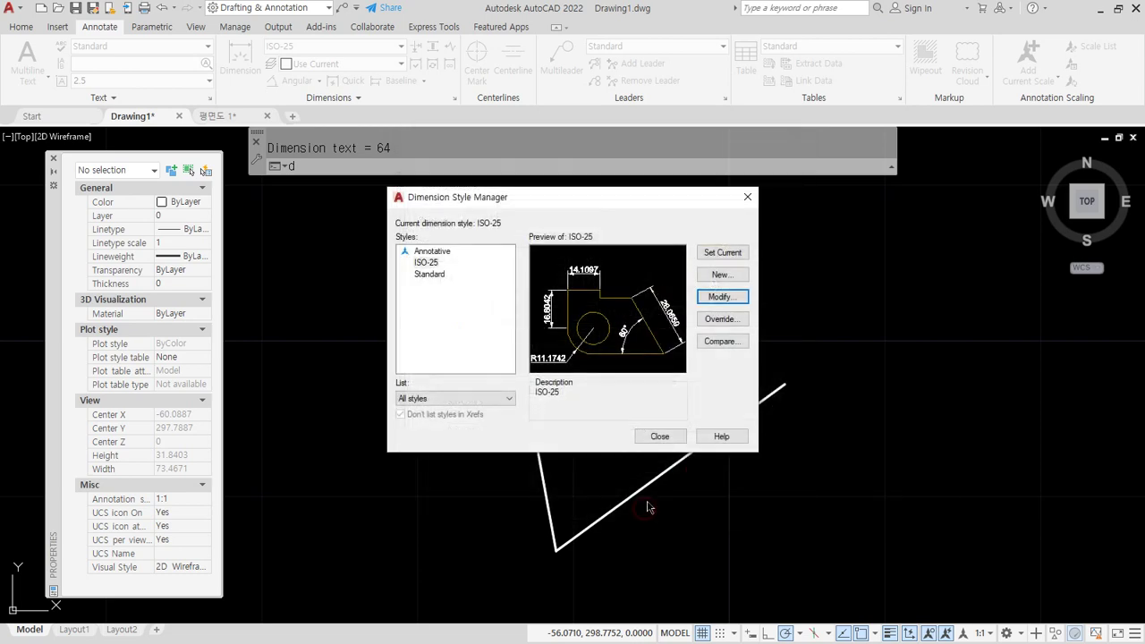
pyautogui.click(660, 436)
pyautogui.moveTo(706, 373); pyautogui.dragTo(610, 347, button='middle')
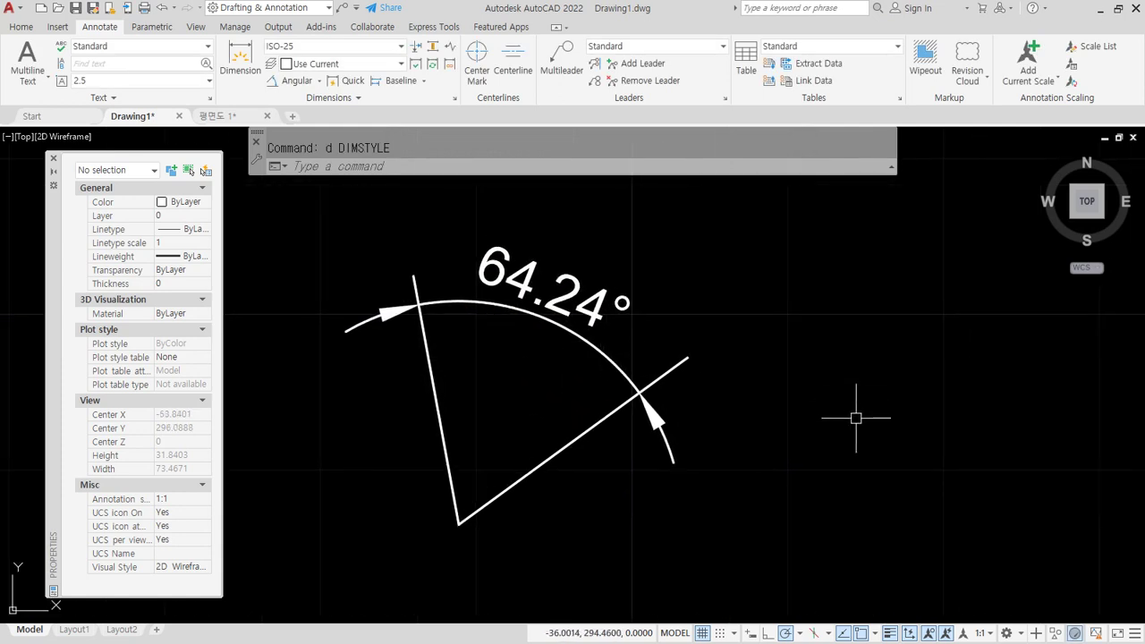
# Step: Draw a second open V right of the first, with one vertical leg and the other sloping at about 60° to it
pyautogui.scroll(-2, 894, 433)
pyautogui.write('l')
pyautogui.press('Return')
pyautogui.click(939, 413)
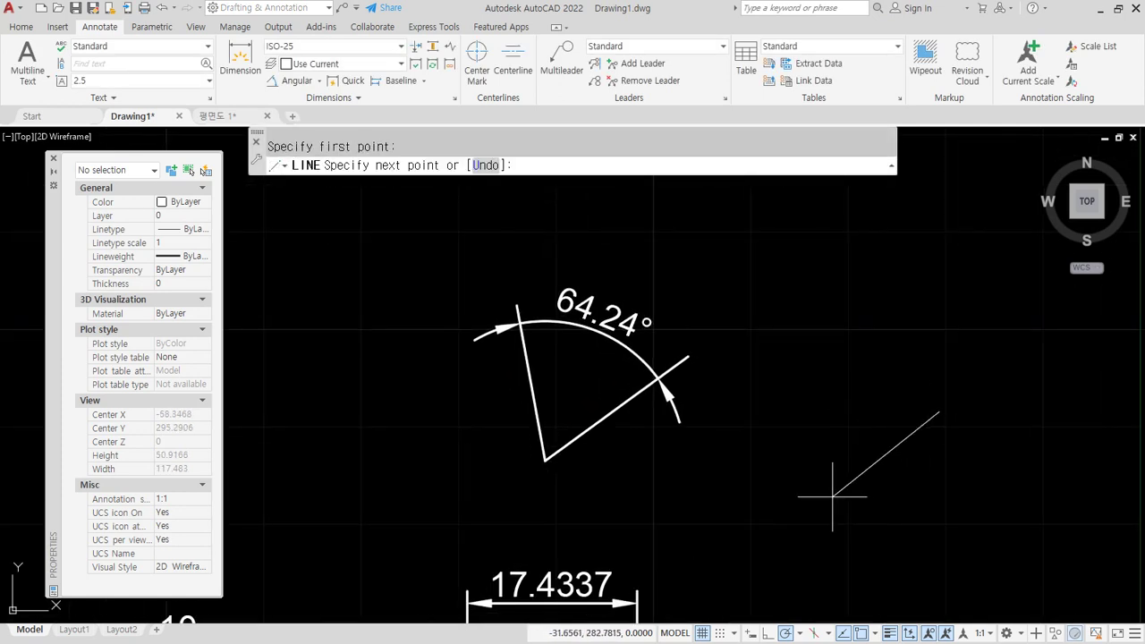
pyautogui.click(783, 501)
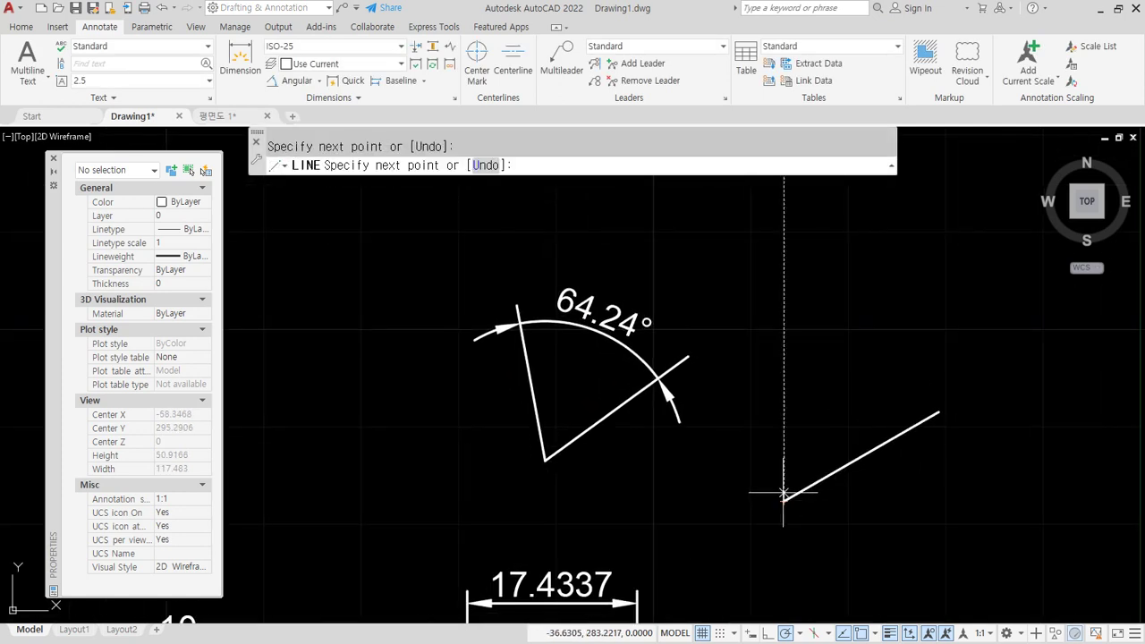
pyautogui.click(783, 366)
pyautogui.press('Escape')
# Step: Add an angular dimension between the second V's two lines, placing its arc above their open ends
pyautogui.click(290, 80)
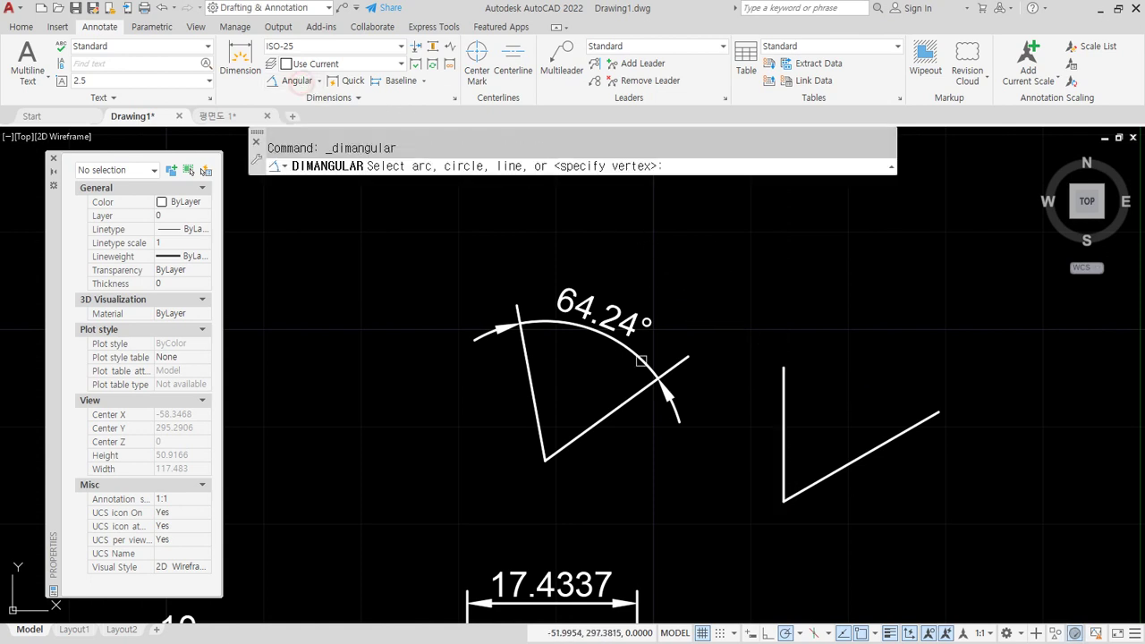
pyautogui.click(782, 396)
pyautogui.click(889, 439)
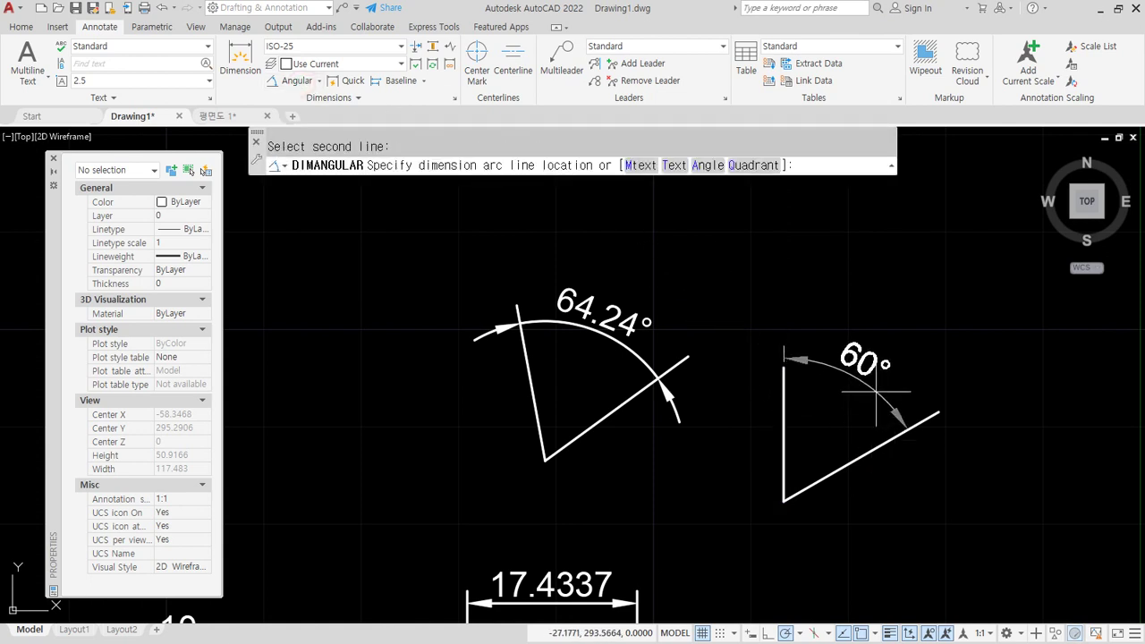
pyautogui.click(895, 336)
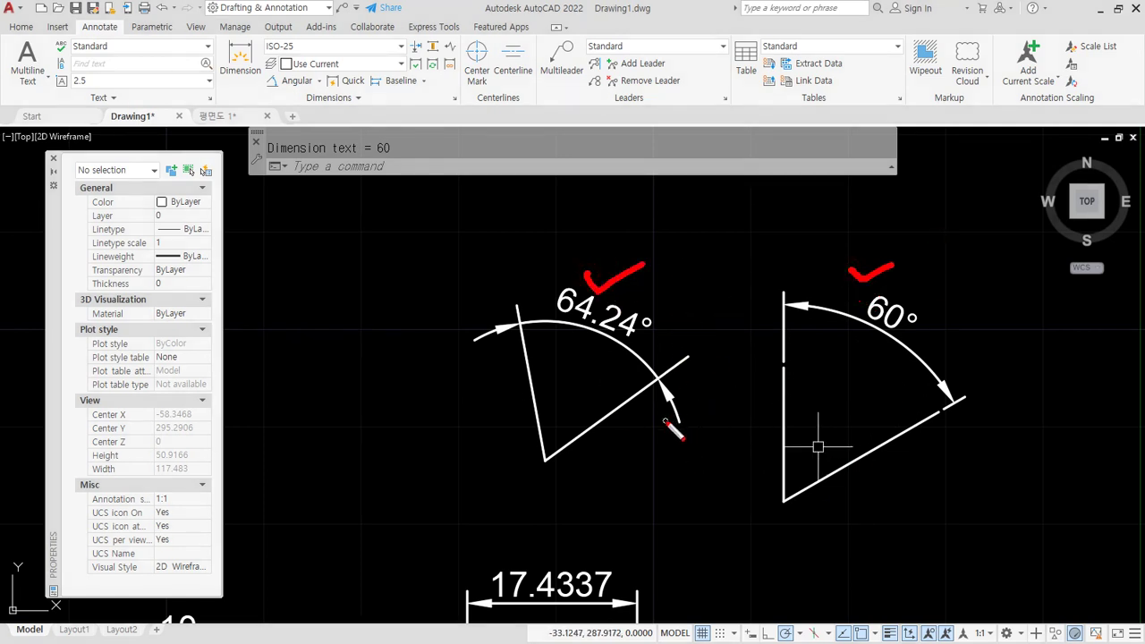
pyautogui.press('Escape')
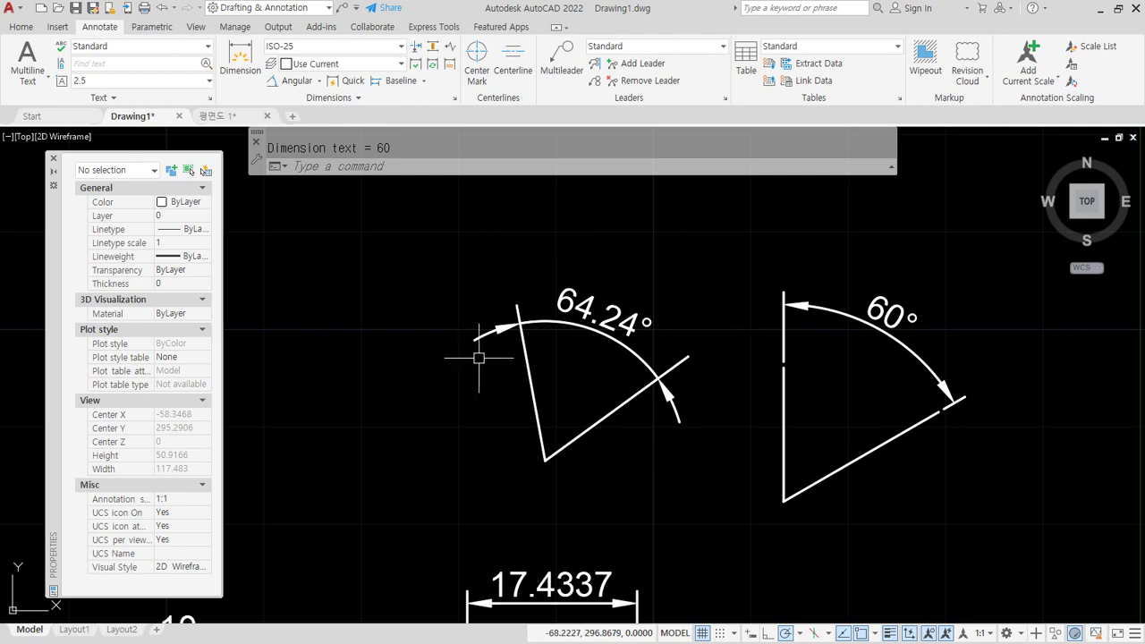
# Step: Left of the small U-shaped outline, begin a comb-shaped profile with connected lines 50 up, 5 right and 25 down
pyautogui.scroll(-3, 620, 378)
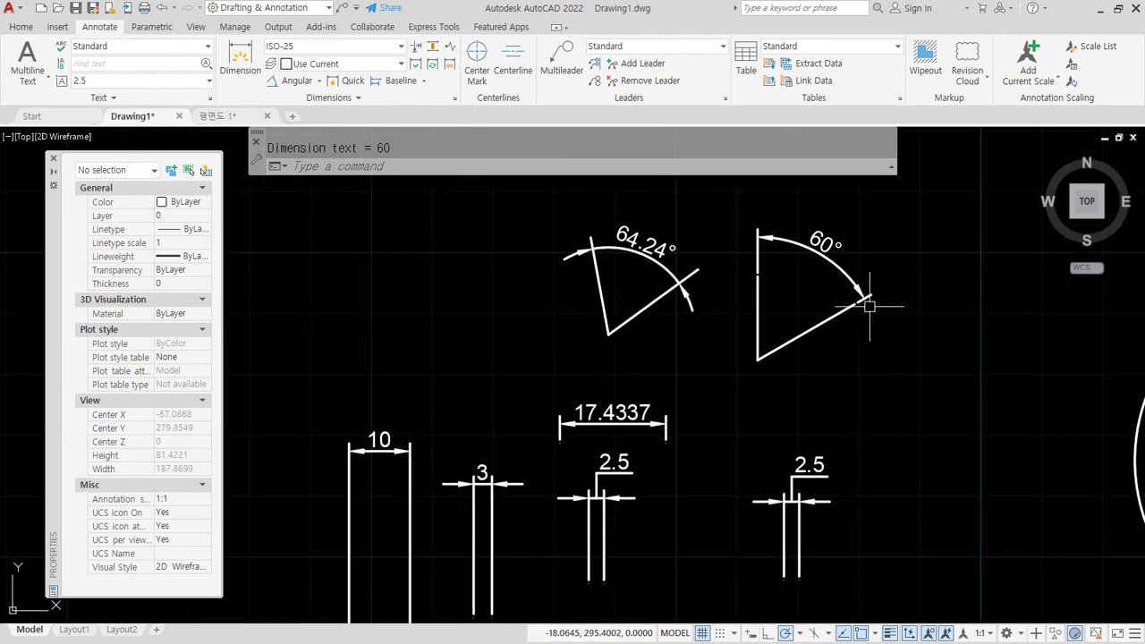
pyautogui.write('z')
pyautogui.press('Return')
pyautogui.write('a')
pyautogui.press('Return')
pyautogui.write('l')
pyautogui.press('Return')
pyautogui.click(483, 478)
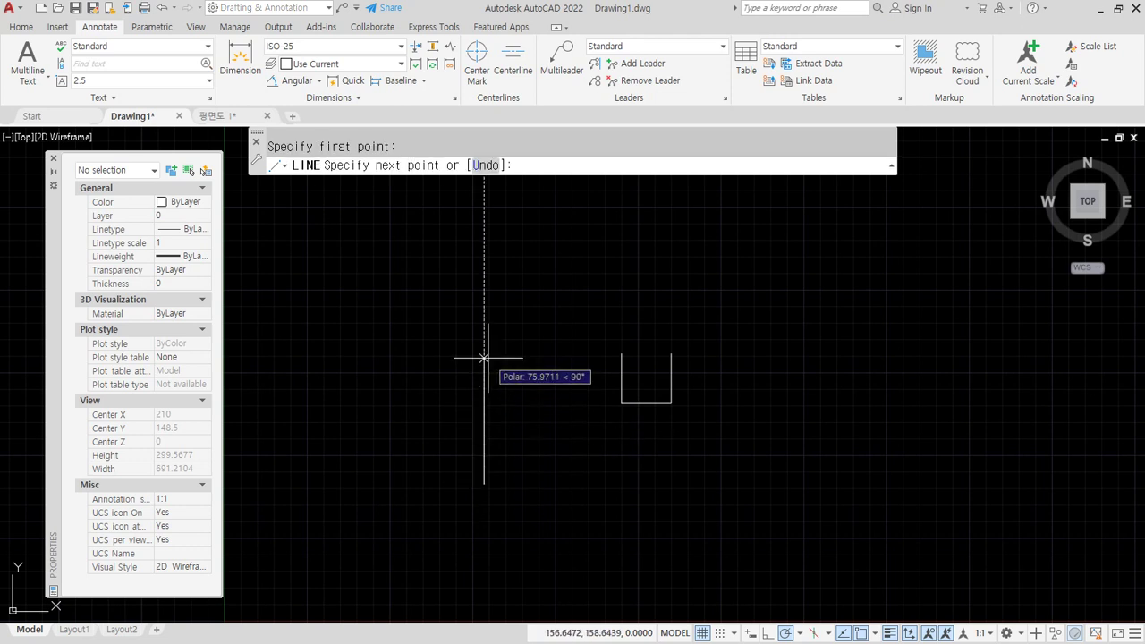
pyautogui.press('Return')
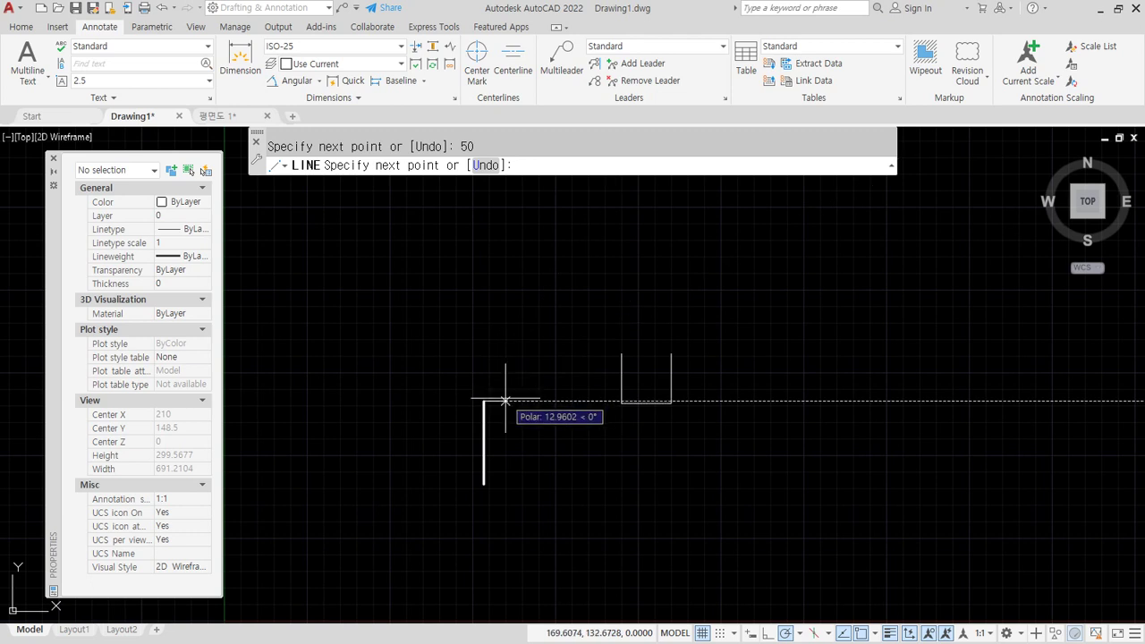
pyautogui.write('5')
pyautogui.press('Return')
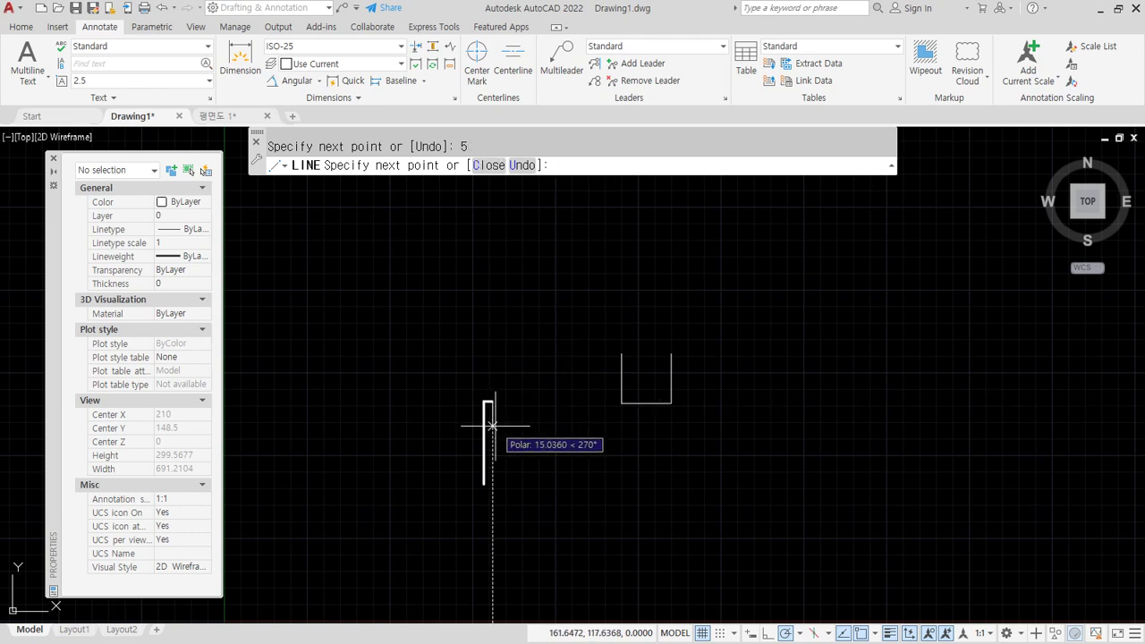
pyautogui.write('25')
pyautogui.press('Return')
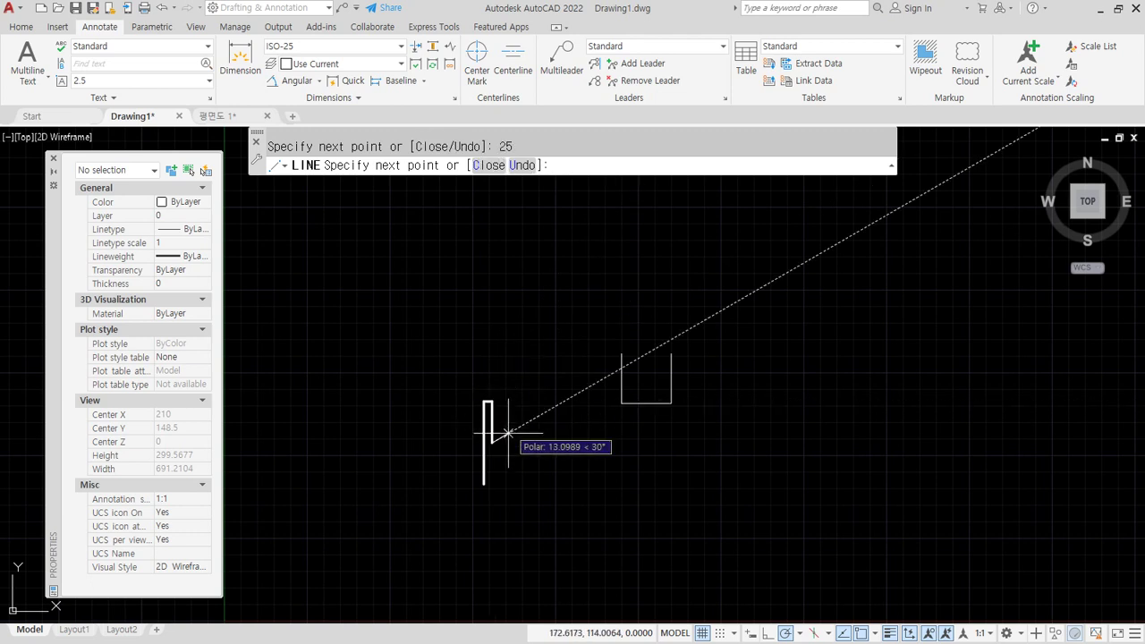
# Step: Continue the comb-shaped profile with segments 5 right, 25 up, 5 right and 25 down
pyautogui.write('5')
pyautogui.press('Return')
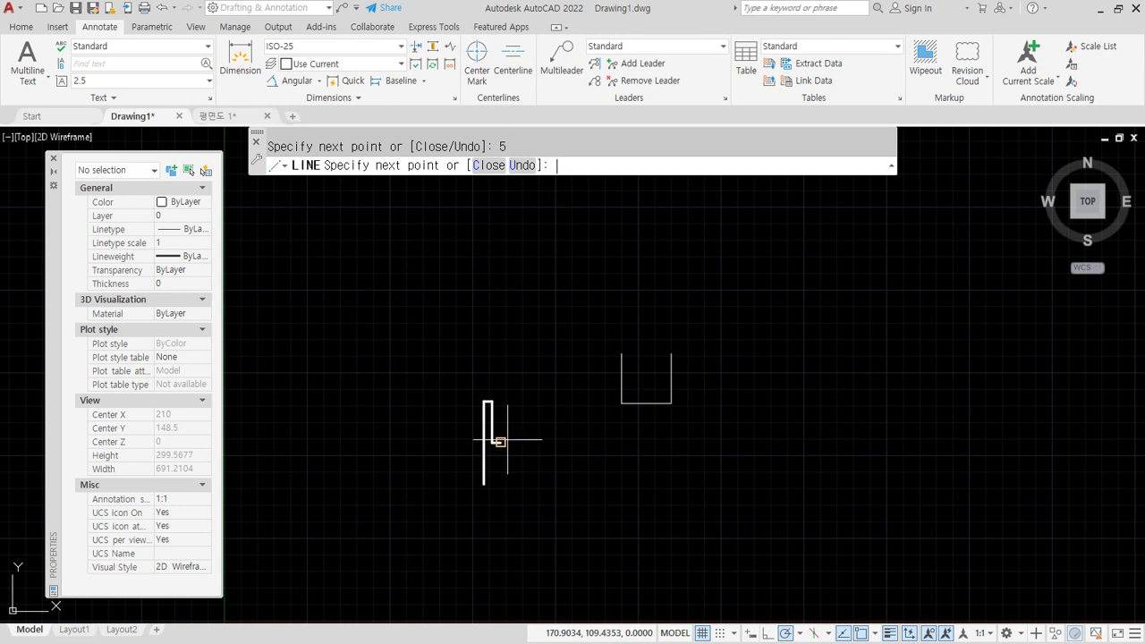
pyautogui.write('2')
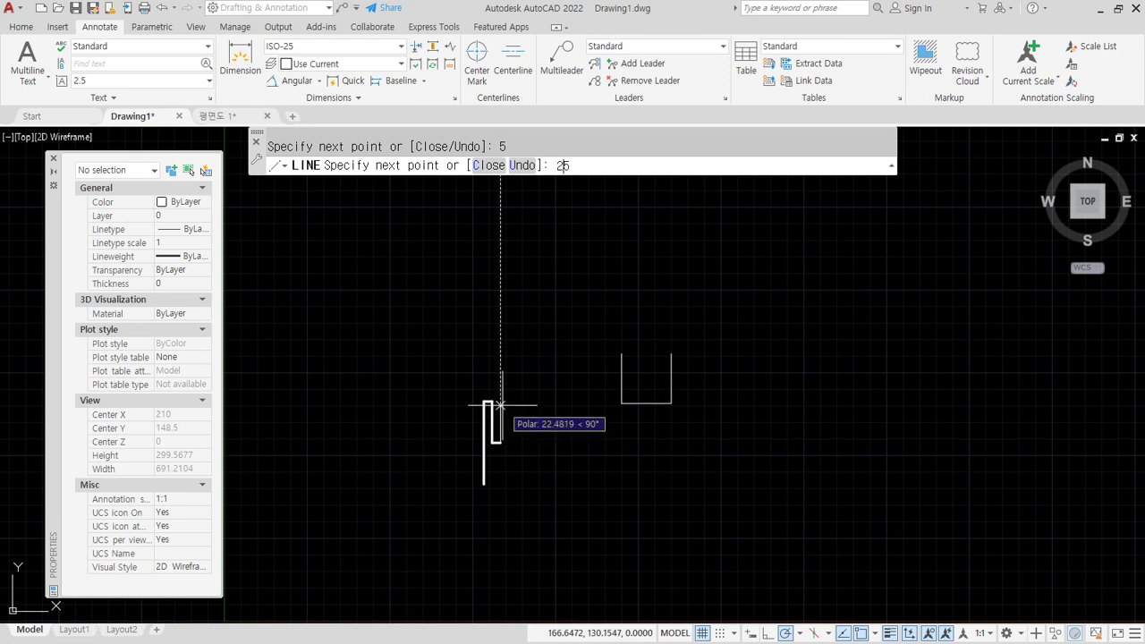
pyautogui.write('5')
pyautogui.press('Return')
pyautogui.scroll(5, 500, 398)
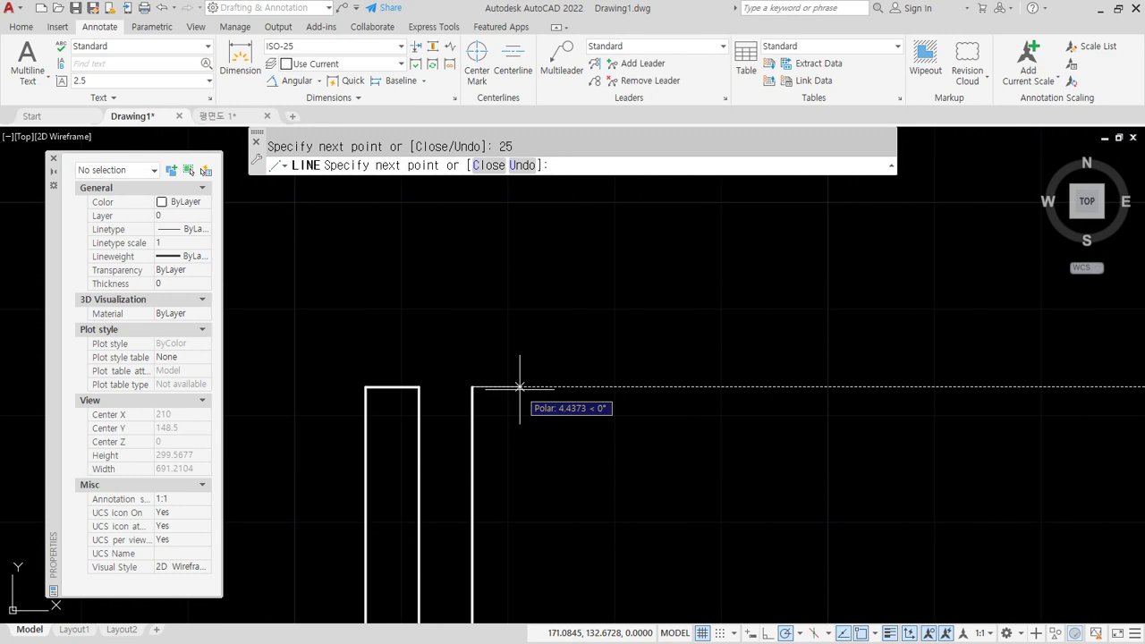
pyautogui.write('5')
pyautogui.press('Return')
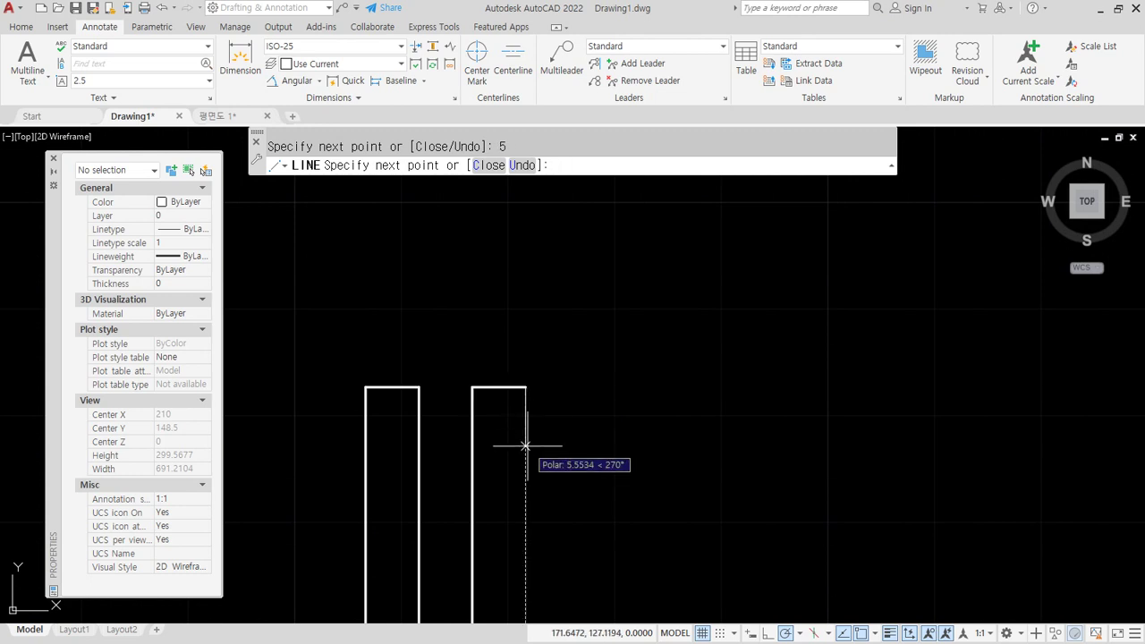
pyautogui.press('Return')
# Step: Finish the comb-shaped profile with segments 5 right, 25 up, 5 right and 50 down
pyautogui.scroll(-3, 603, 557)
pyautogui.moveTo(602, 557); pyautogui.dragTo(539, 401, button='middle')
pyautogui.scroll(3, 539, 403)
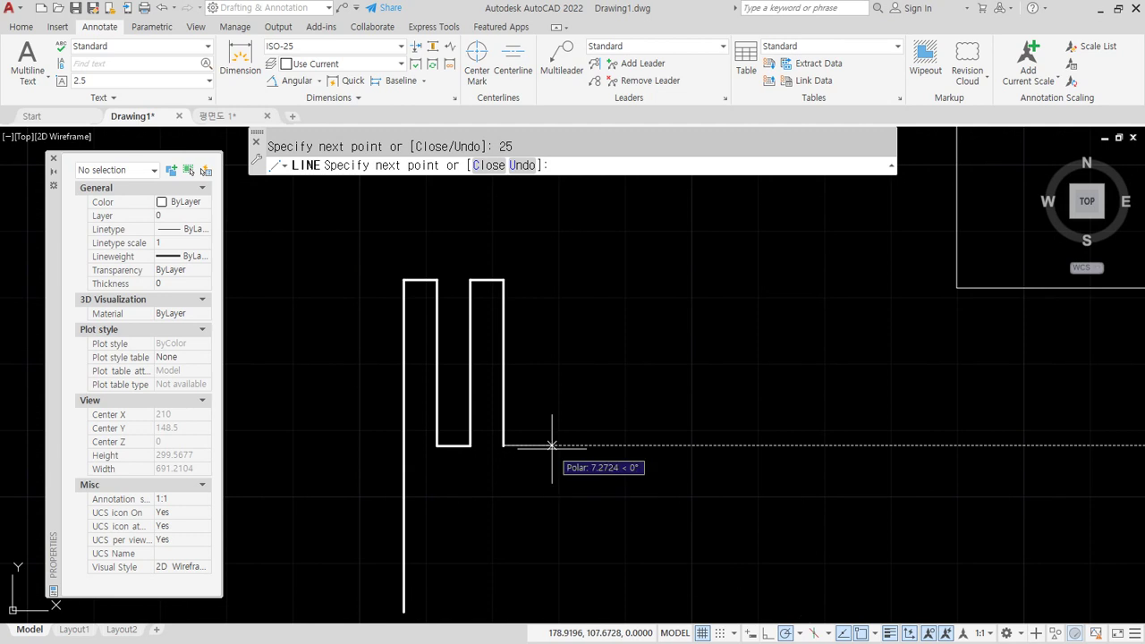
pyautogui.press('Return')
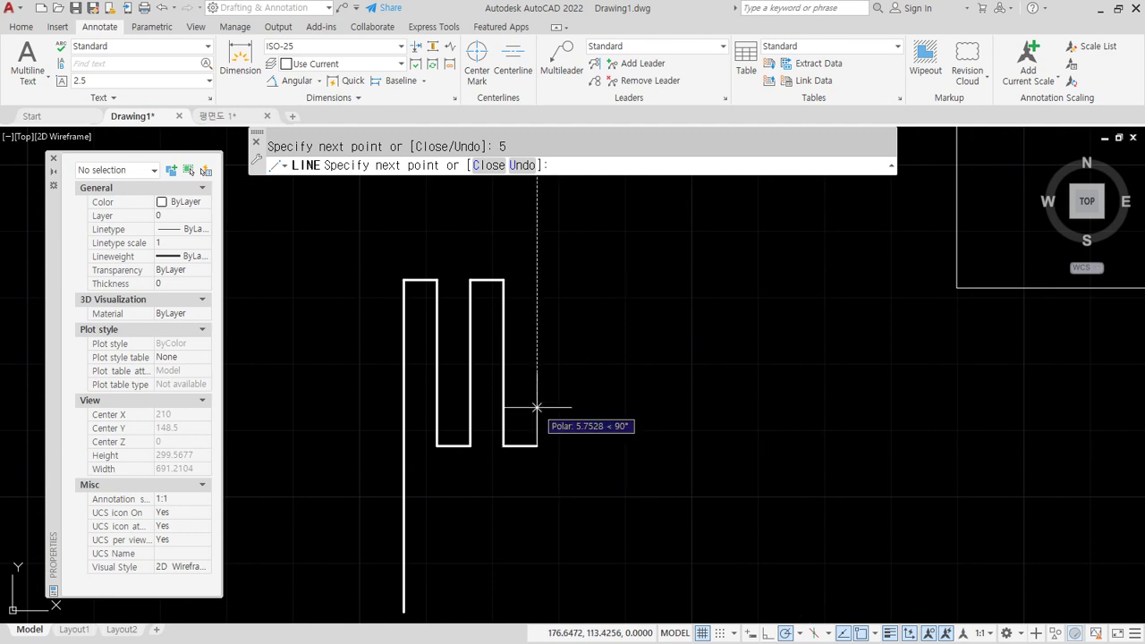
pyautogui.write('25')
pyautogui.press('Return')
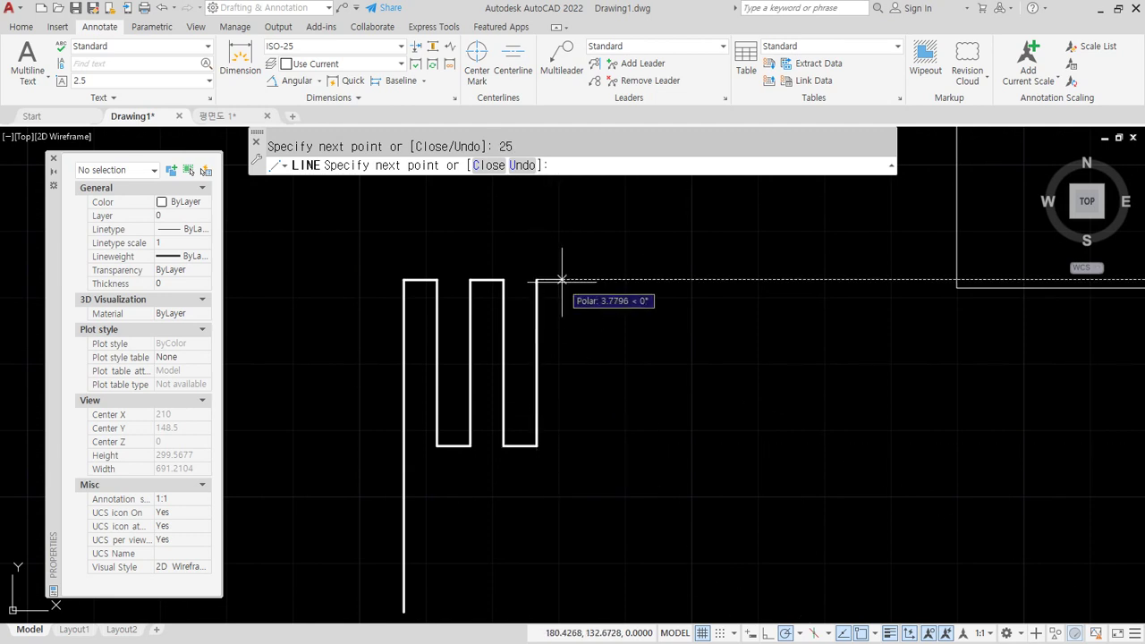
pyautogui.write('5')
pyautogui.press('Return')
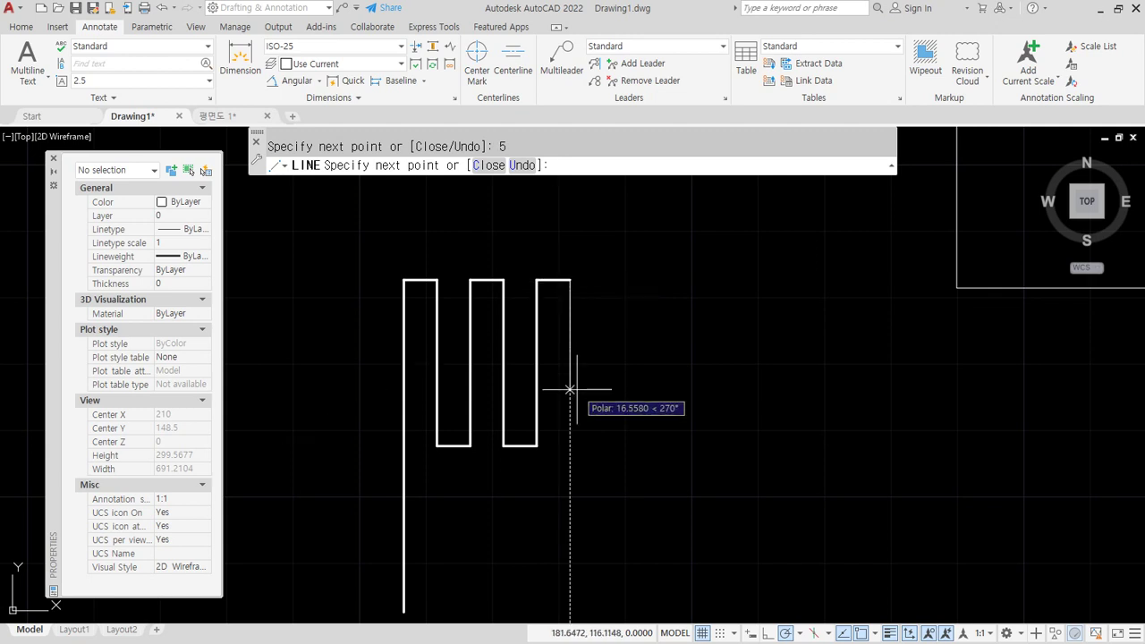
pyautogui.write('50')
pyautogui.press('Return')
pyautogui.press('Return')
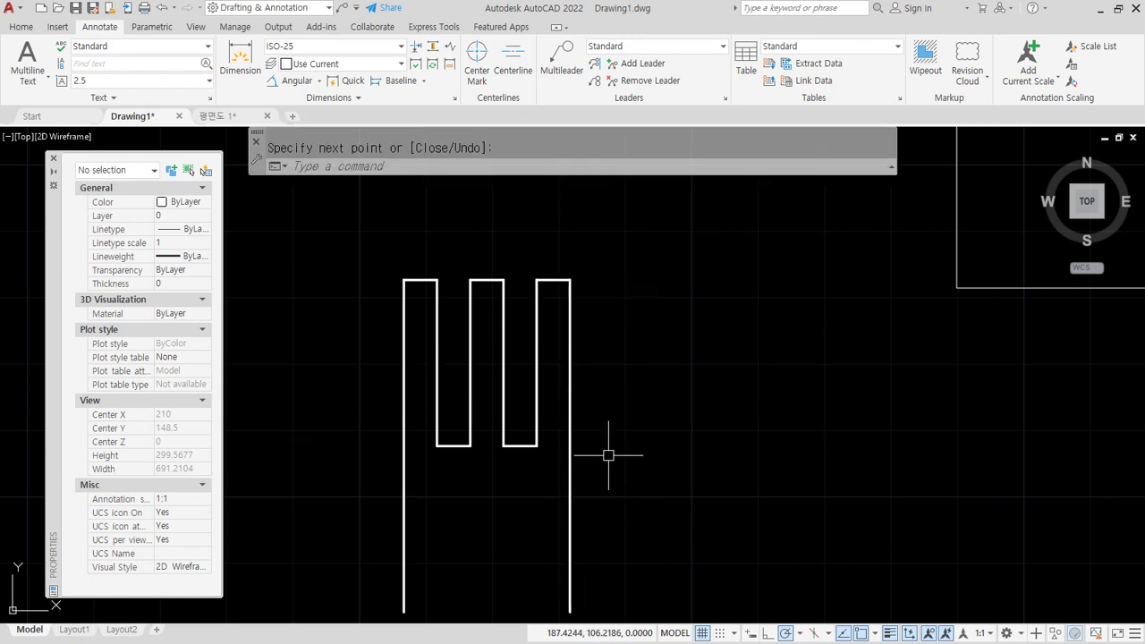
# Step: Close the comb-shaped profile with a line joining the lower ends of its two outer sides
pyautogui.moveTo(592, 444); pyautogui.dragTo(592, 404, button='middle')
pyautogui.write('l')
pyautogui.press('Return')
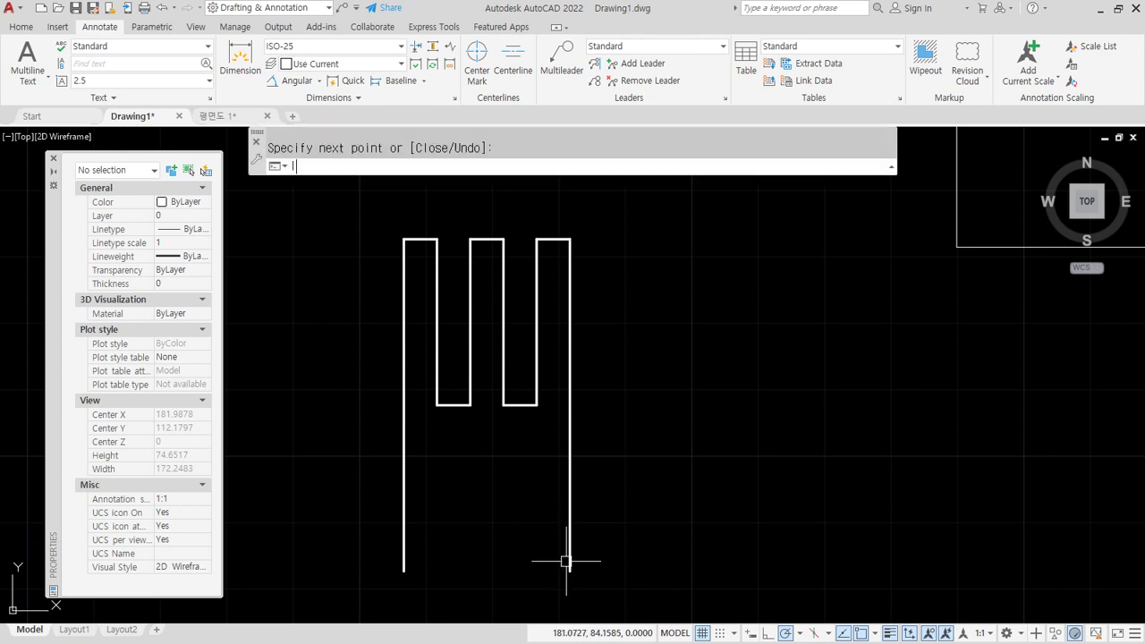
pyautogui.click(569, 570)
pyautogui.click(404, 570)
pyautogui.press('Return')
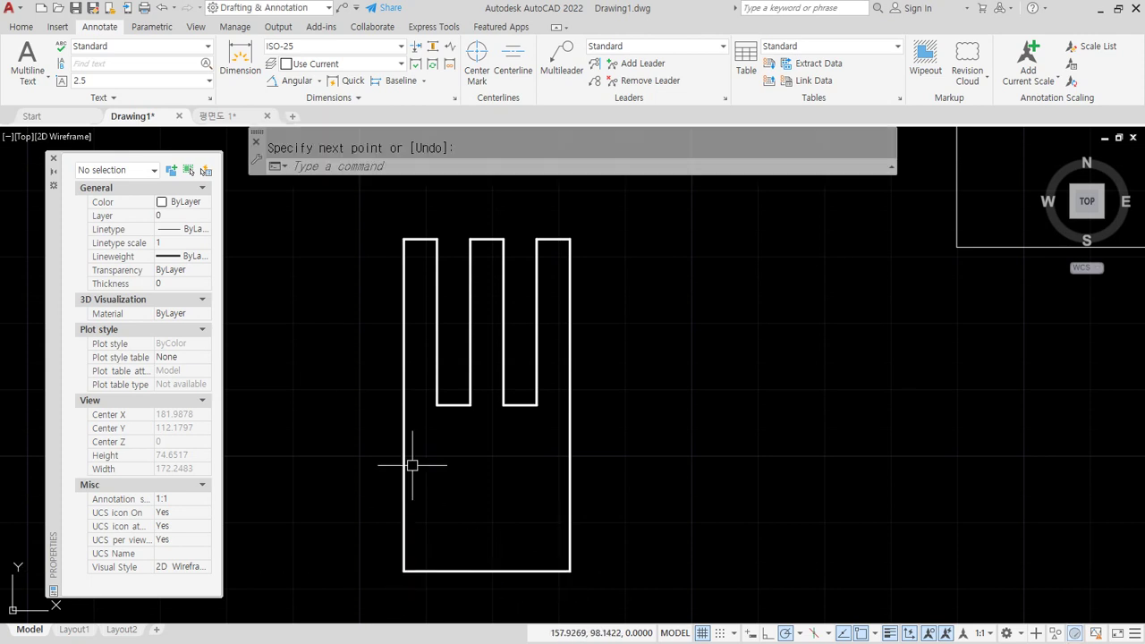
# Step: Add a linear dimension for the comb profile's full height, placed outside its left side
pyautogui.moveTo(409, 471); pyautogui.dragTo(441, 473, button='middle')
pyautogui.click(319, 80)
pyautogui.click(301, 96)
pyautogui.click(435, 243)
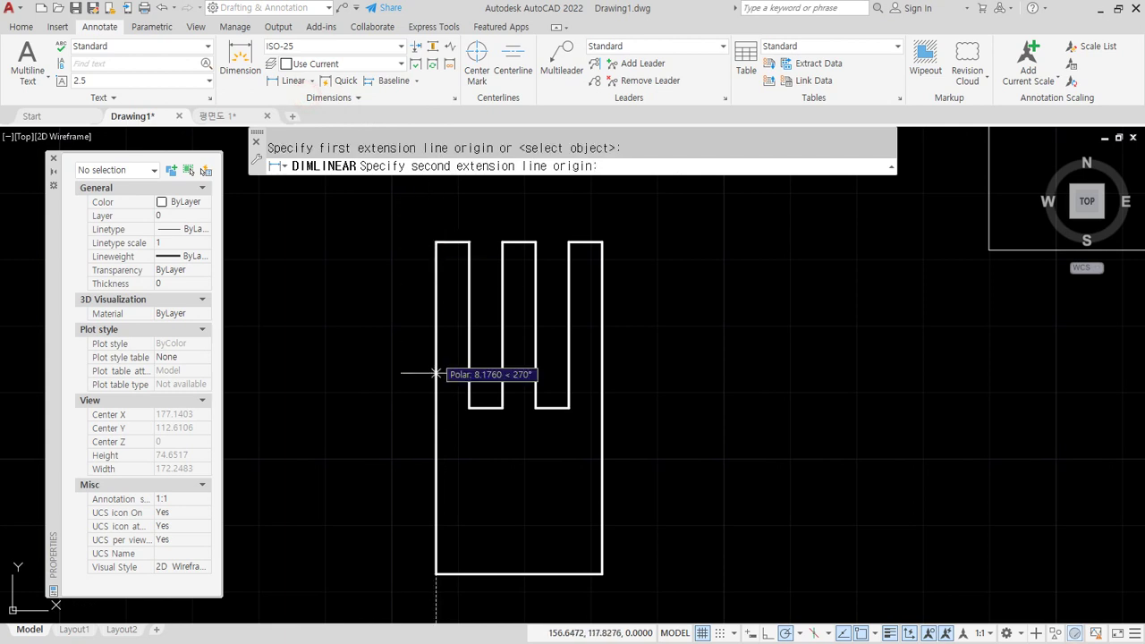
pyautogui.click(436, 572)
pyautogui.click(360, 407)
# Step: Add a linear dimension for the width of the comb's first tooth, placed above the profile
pyautogui.press('Return')
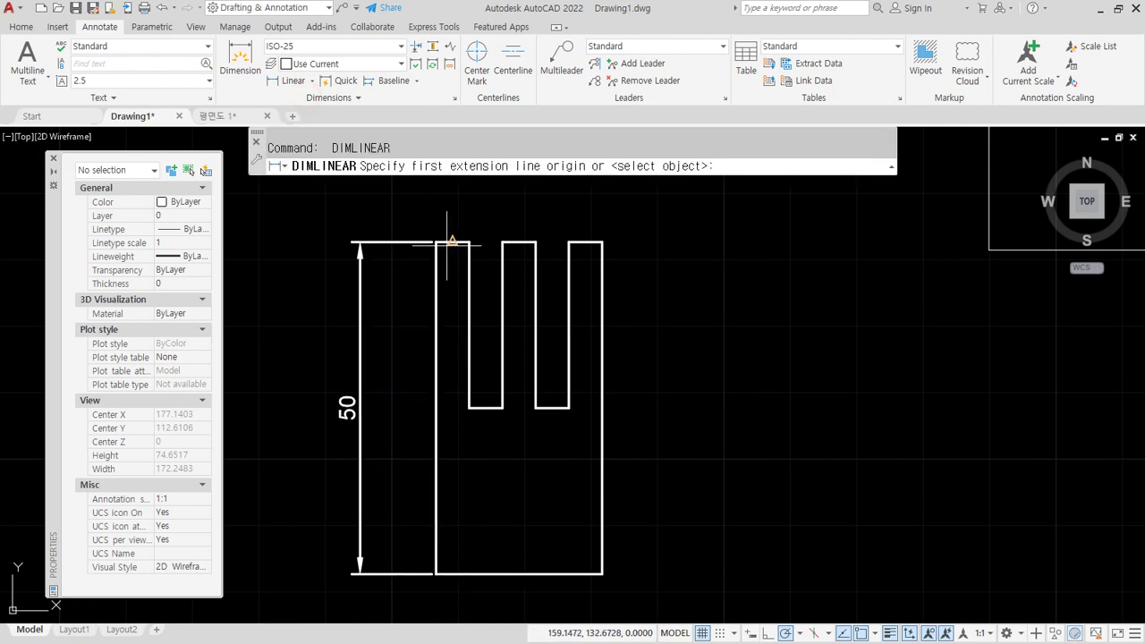
pyautogui.click(435, 243)
pyautogui.click(470, 241)
pyautogui.click(458, 207)
# Step: Add a vertical linear dimension for the depth of the second slot, placed outside the profile's right side
pyautogui.press('Return')
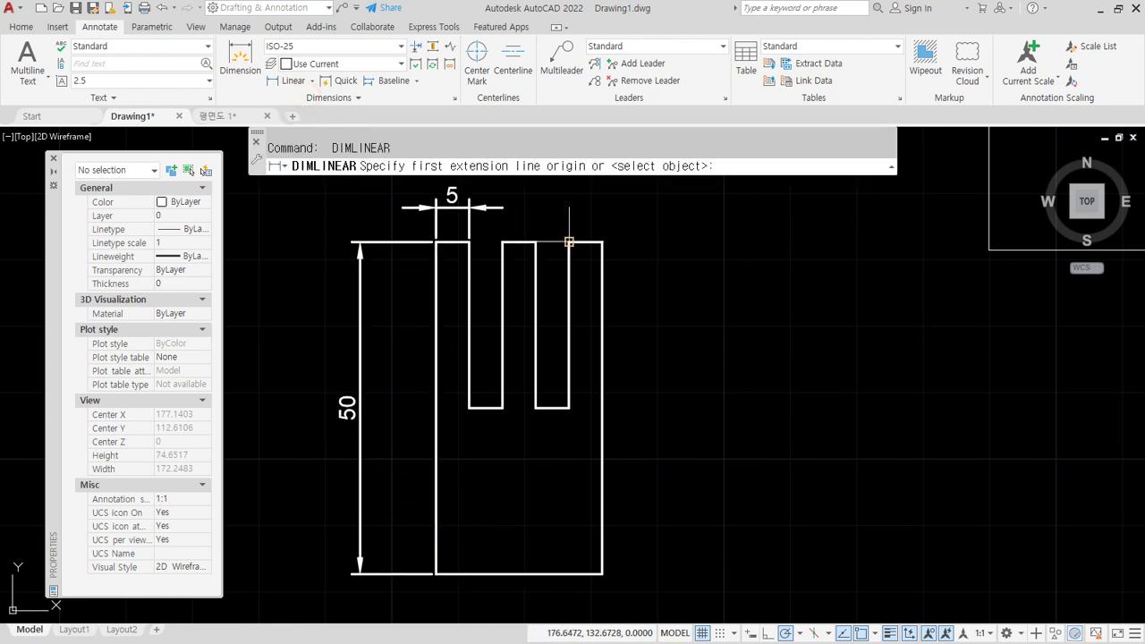
pyautogui.click(563, 248)
pyautogui.click(569, 407)
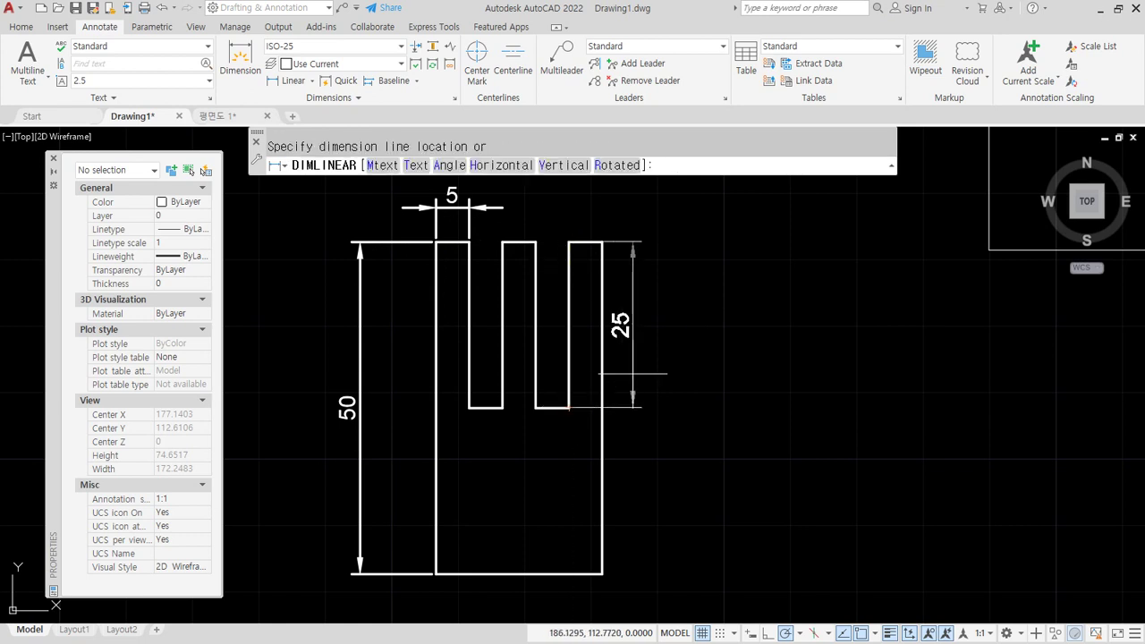
pyautogui.click(644, 368)
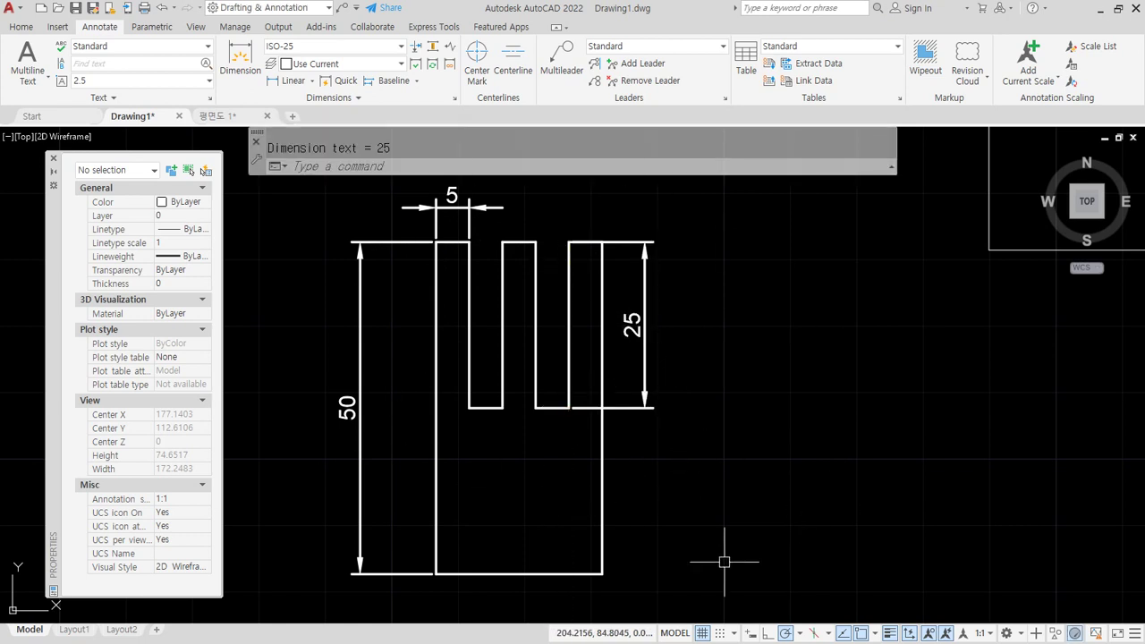
# Step: Erase the three linear dimensions from the comb profile
pyautogui.moveTo(745, 317); pyautogui.dragTo(770, 346, button='middle')
pyautogui.click(705, 327)
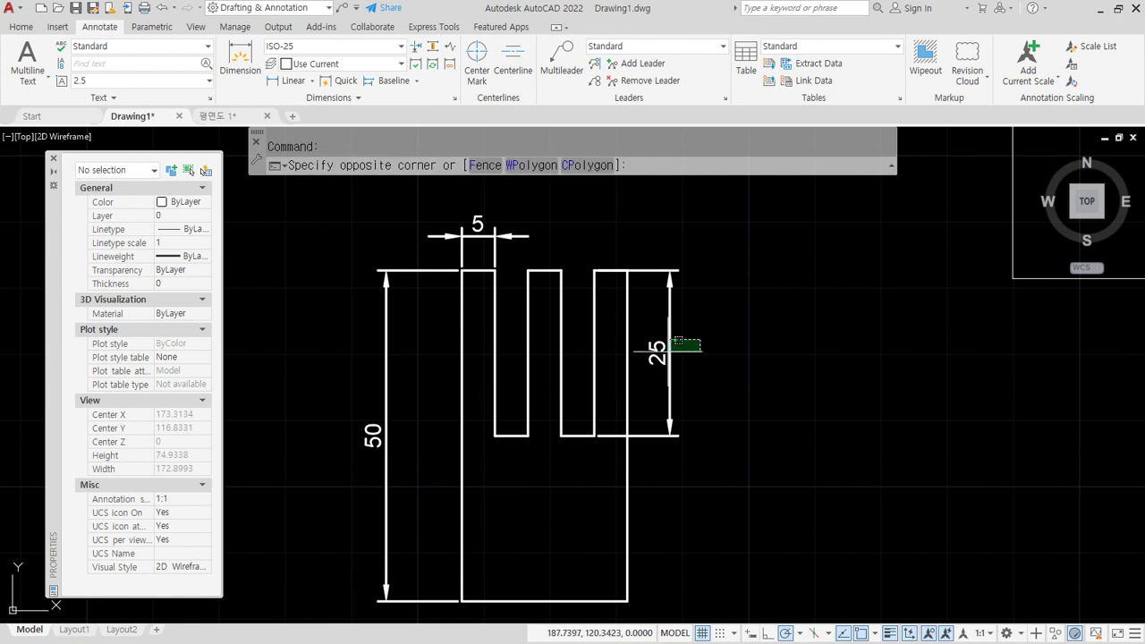
pyautogui.click(657, 356)
pyautogui.click(469, 237)
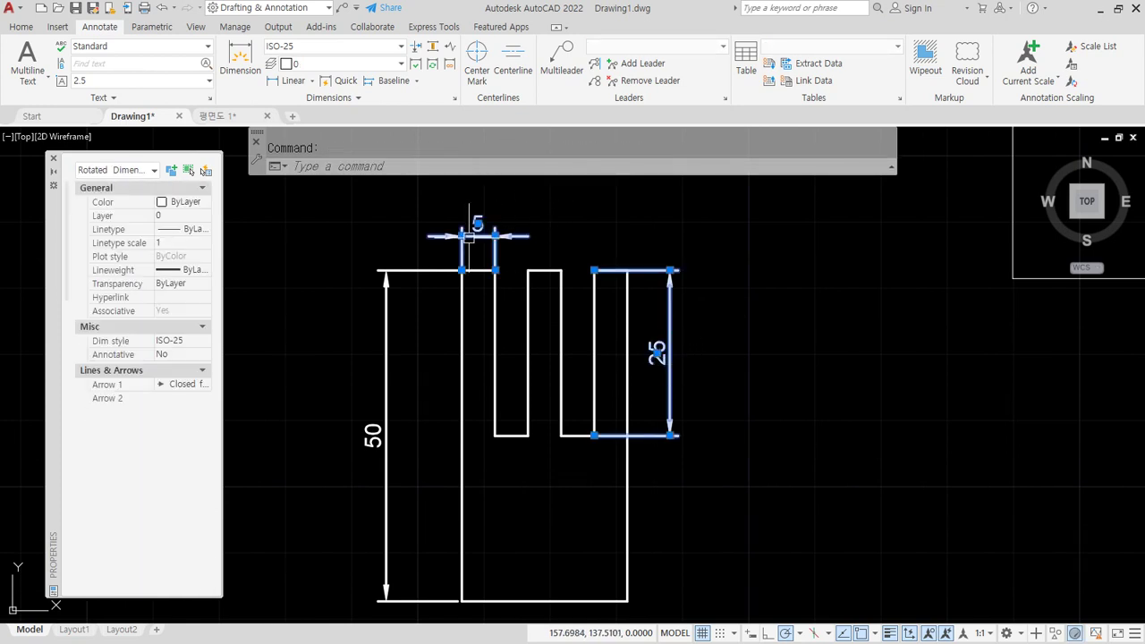
pyautogui.click(399, 278)
pyautogui.click(367, 265)
pyautogui.write('e')
pyautogui.press('Return')
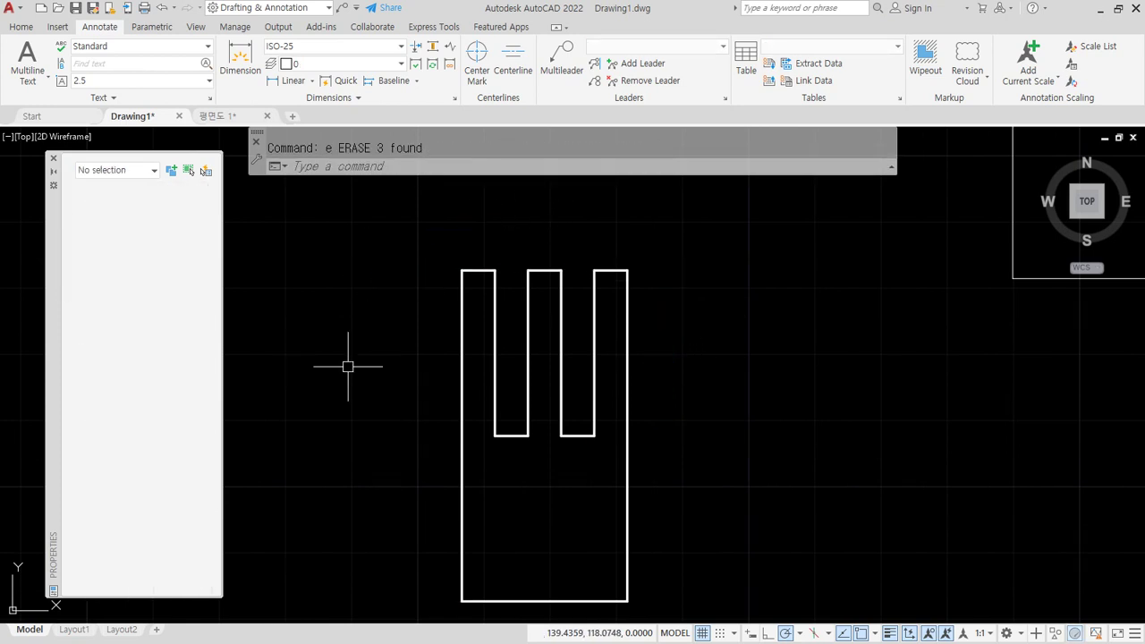
# Step: Draw a circle centred on the middle tooth, just below its top edge, large enough to enclose the tops of all three teeth
pyautogui.write('c')
pyautogui.press('Return')
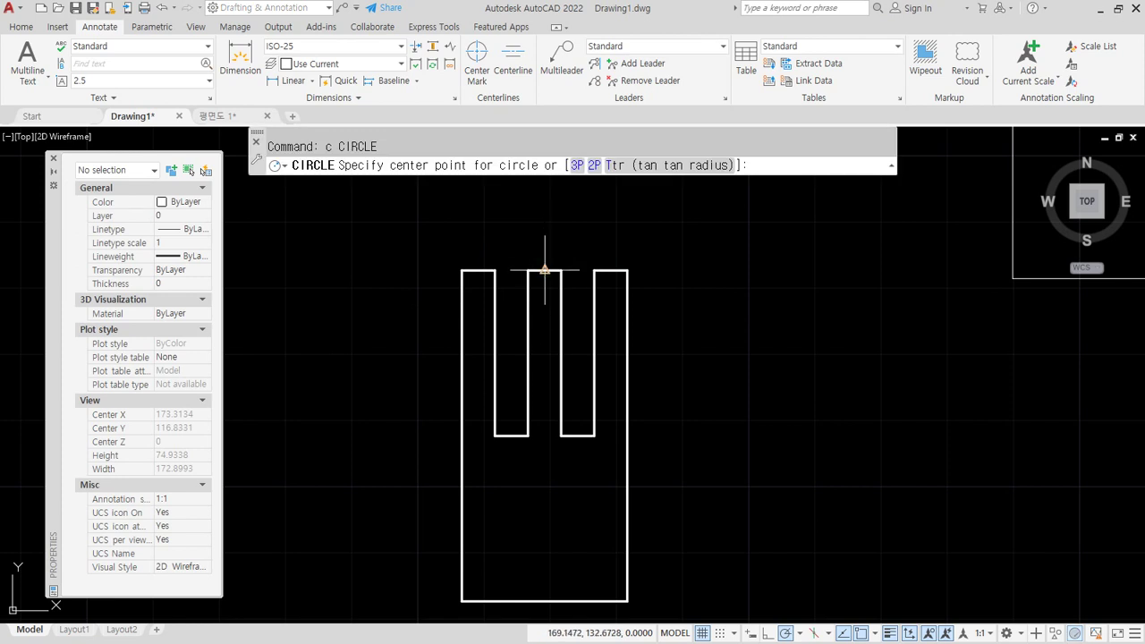
pyautogui.click(544, 301)
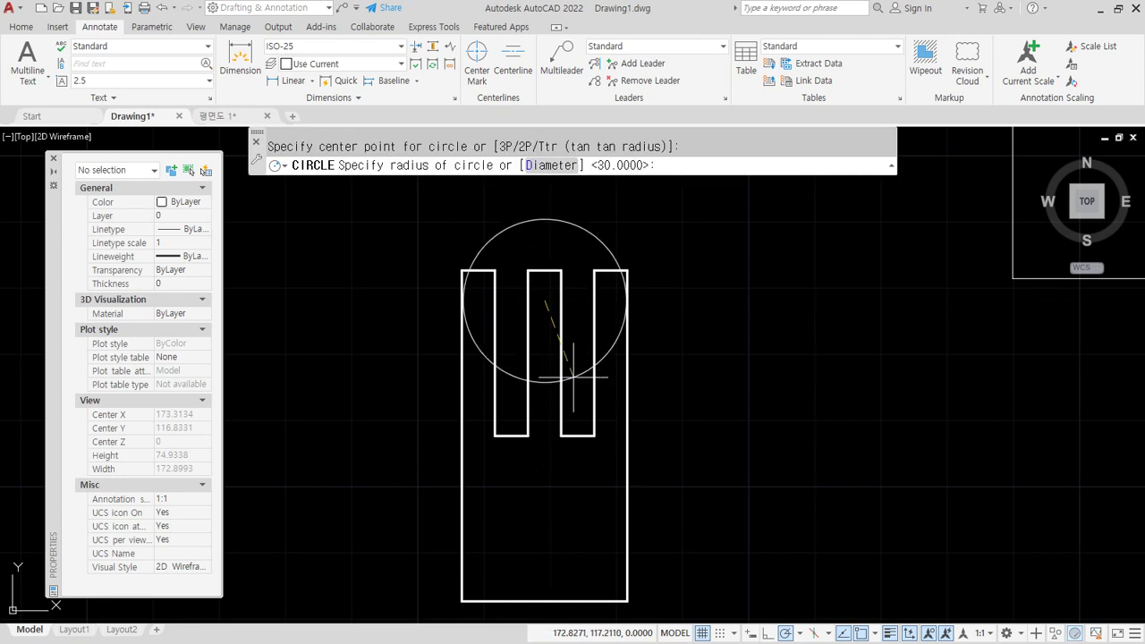
pyautogui.click(625, 396)
# Step: Copy the circle and the comb lines it crosses to the right of the U-shaped outline, using the middle tooth's top midpoint as base point
pyautogui.write('c')
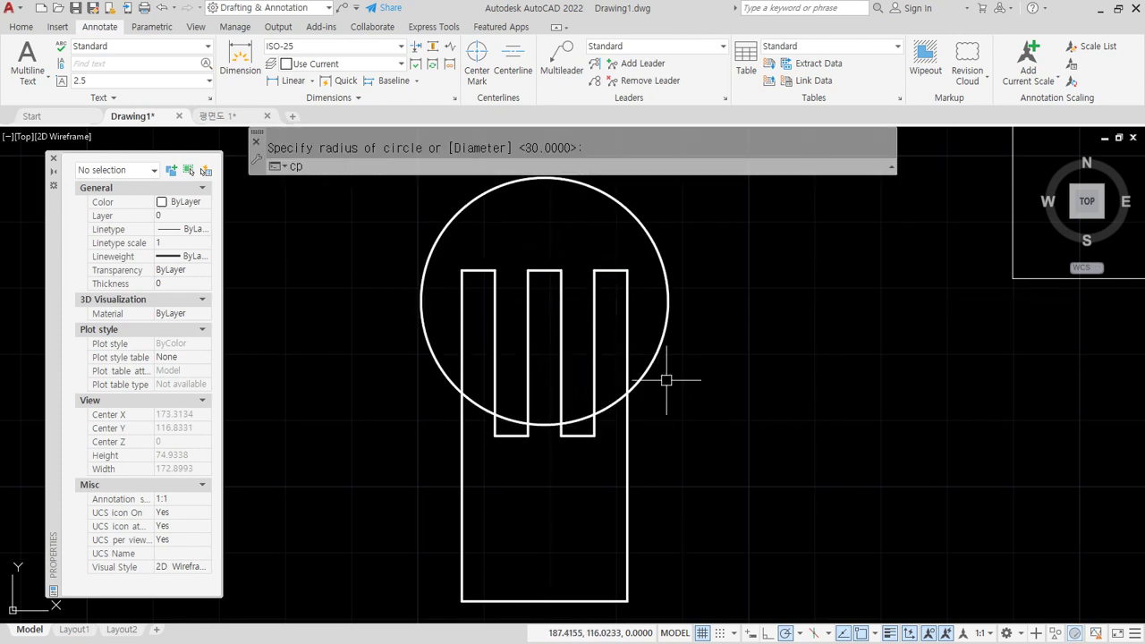
pyautogui.write('p')
pyautogui.press('Return')
pyautogui.click(720, 376)
pyautogui.click(391, 233)
pyautogui.press('Return')
pyautogui.click(544, 270)
pyautogui.scroll(-2, 553, 286)
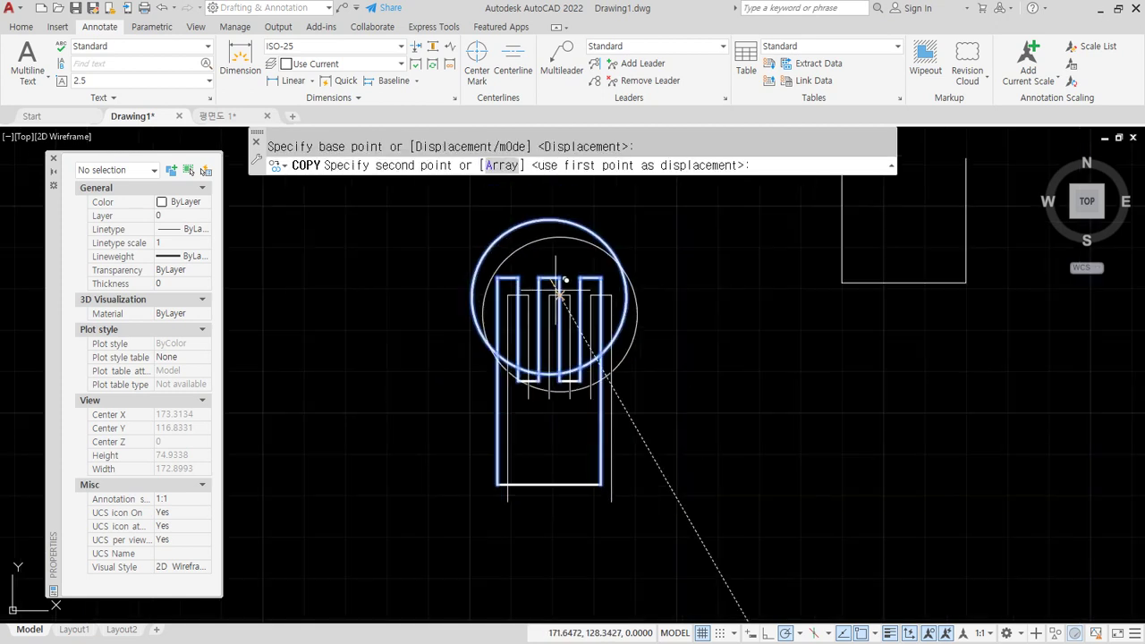
pyautogui.moveTo(564, 280); pyautogui.dragTo(397, 405, button='middle')
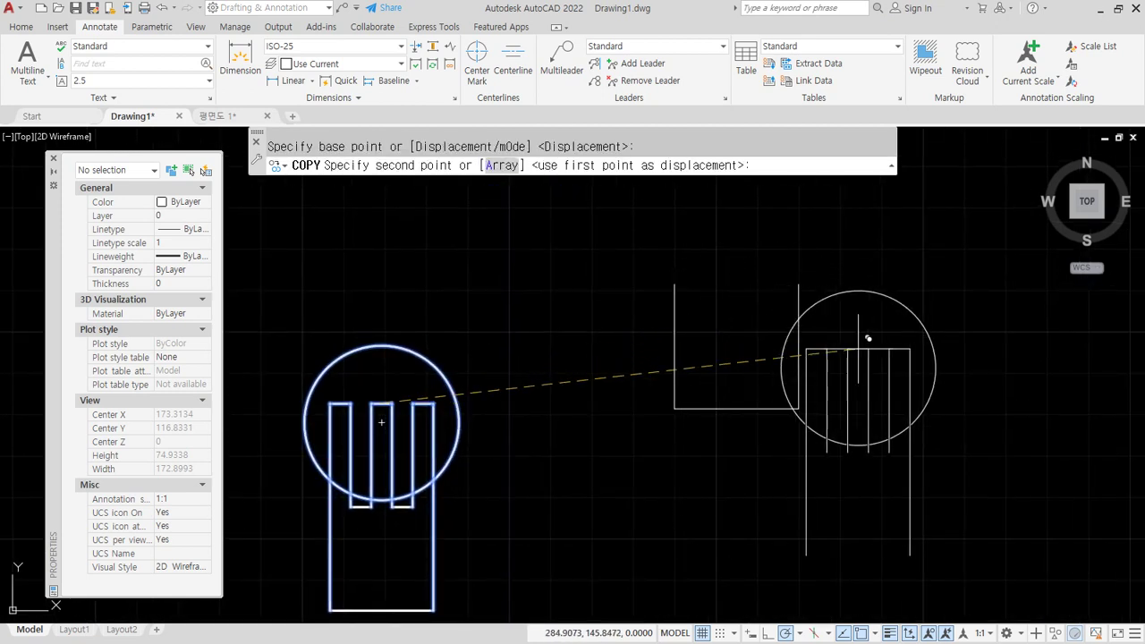
pyautogui.moveTo(872, 338); pyautogui.dragTo(608, 345, button='middle')
pyautogui.click(684, 318)
pyautogui.press('Return')
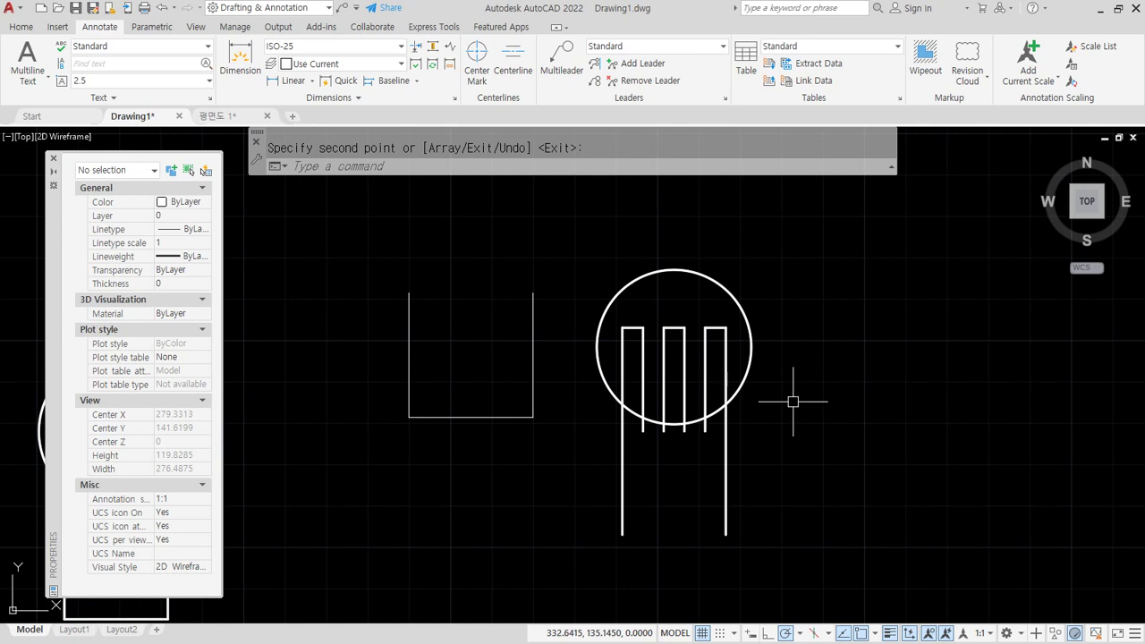
# Step: Trim the six copied comb lines where they extend below the circle
pyautogui.write('tr')
pyautogui.press('Return')
pyautogui.scroll(4, 742, 402)
pyautogui.click(798, 418)
pyautogui.click(656, 465)
pyautogui.click(670, 459)
pyautogui.click(572, 457)
pyautogui.click(560, 465)
pyautogui.click(434, 422)
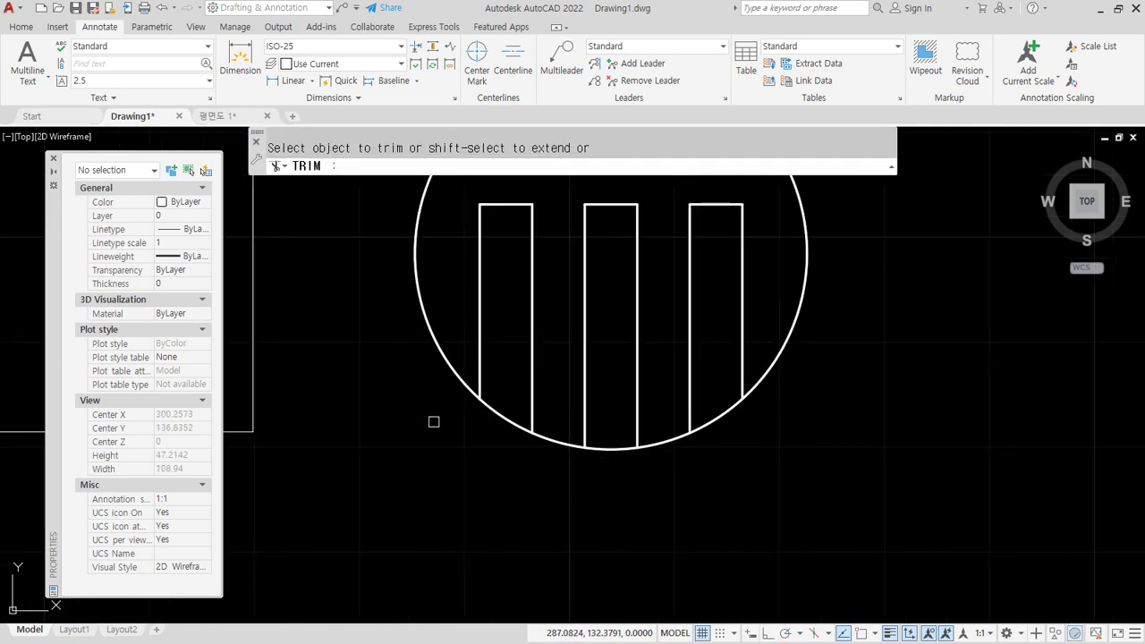
pyautogui.press('Return')
# Step: Scale the trimmed circular detail by a factor of 3 about the circle's centre
pyautogui.scroll(-2, 460, 456)
pyautogui.write('sc')
pyautogui.press('Return')
pyautogui.click(738, 470)
pyautogui.click(400, 222)
pyautogui.press('Return')
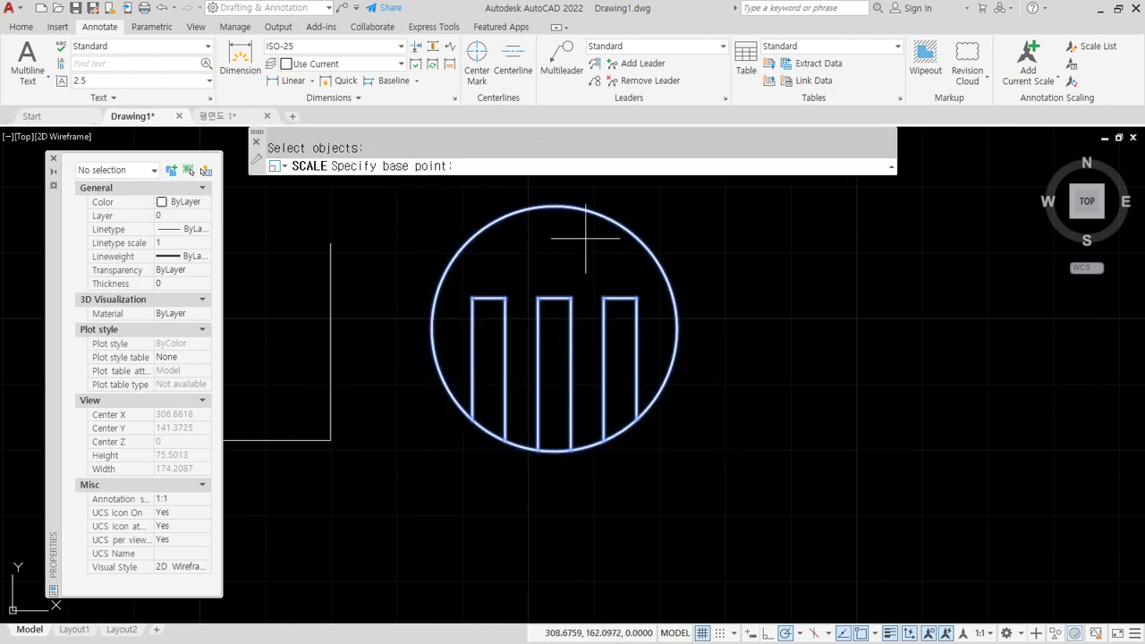
pyautogui.click(554, 330)
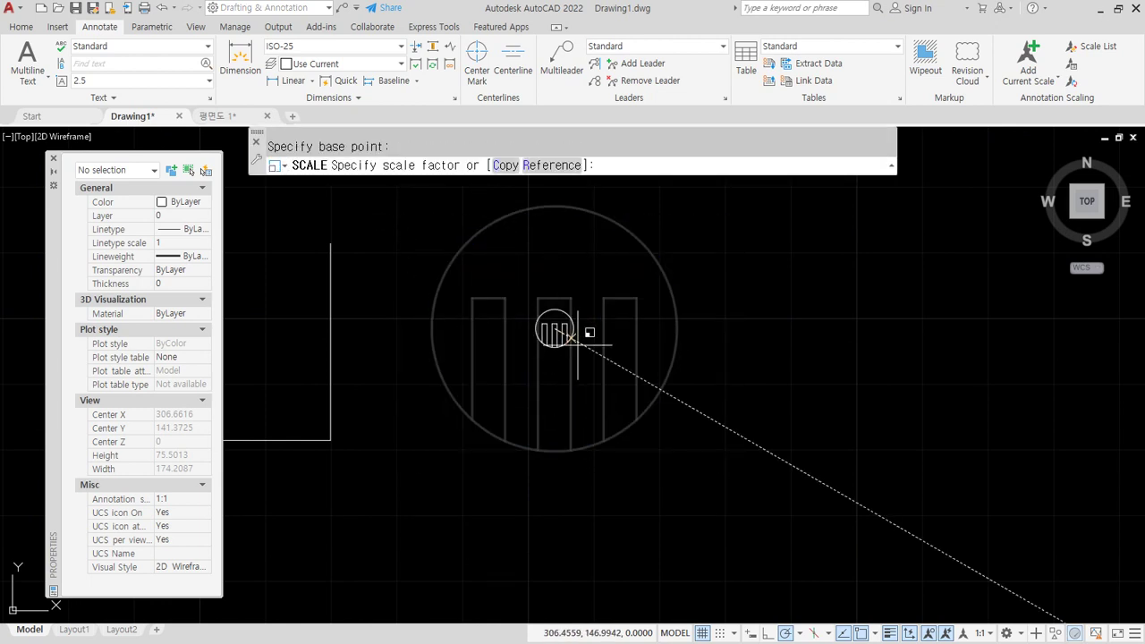
pyautogui.write('3')
pyautogui.press('Return')
pyautogui.scroll(-3, 545, 391)
pyautogui.scroll(1, 546, 391)
pyautogui.write('re')
pyautogui.press('Return')
pyautogui.moveTo(485, 397); pyautogui.dragTo(557, 455, button='middle')
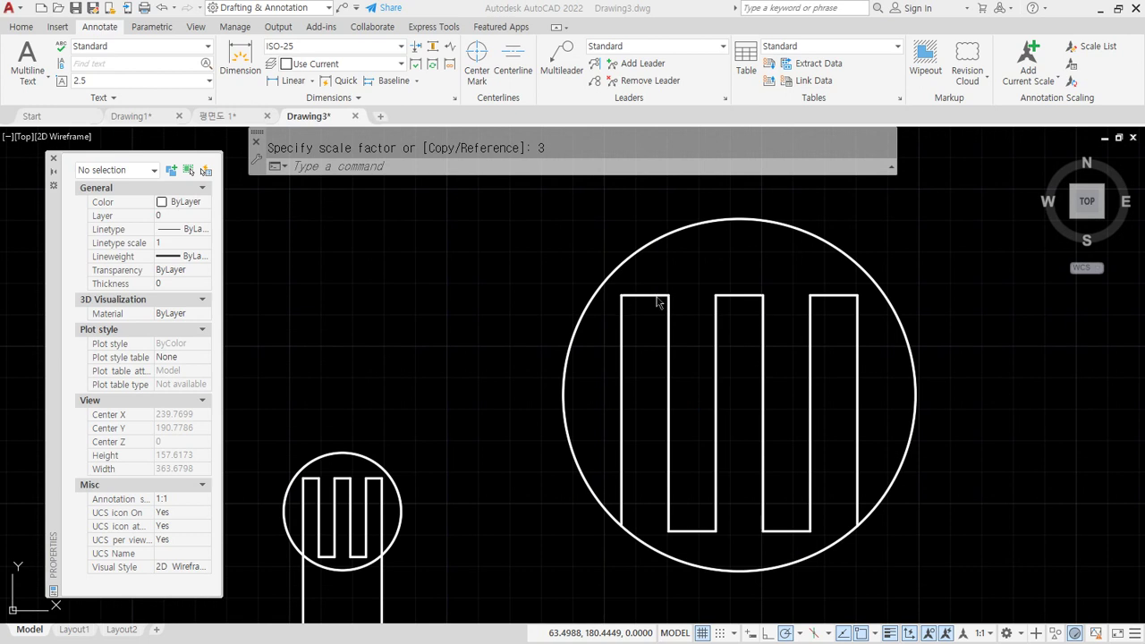
# Step: Add a linear dimension for the first tooth's width in the enlarged detail, placed above the tooth
pyautogui.scroll(4, 657, 303)
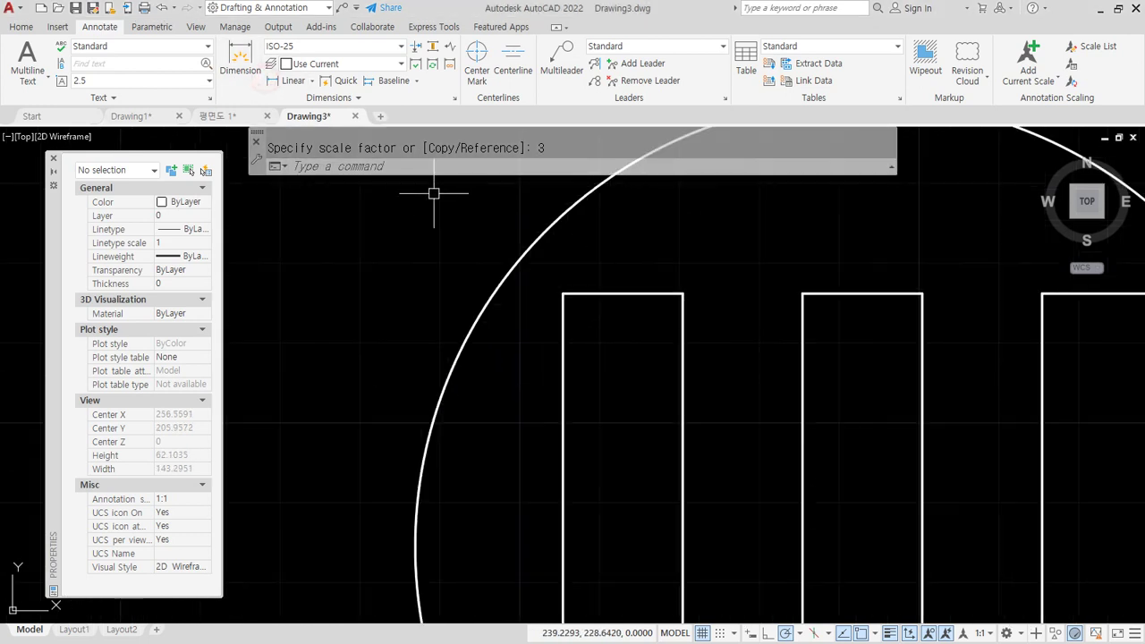
pyautogui.click(292, 81)
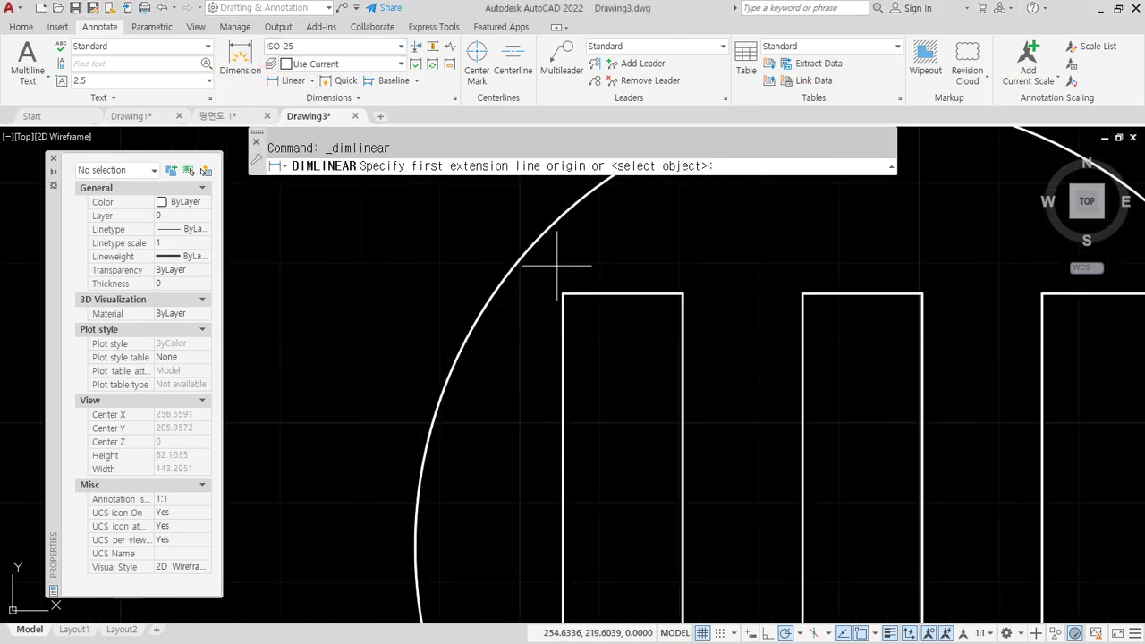
pyautogui.click(569, 302)
pyautogui.click(681, 296)
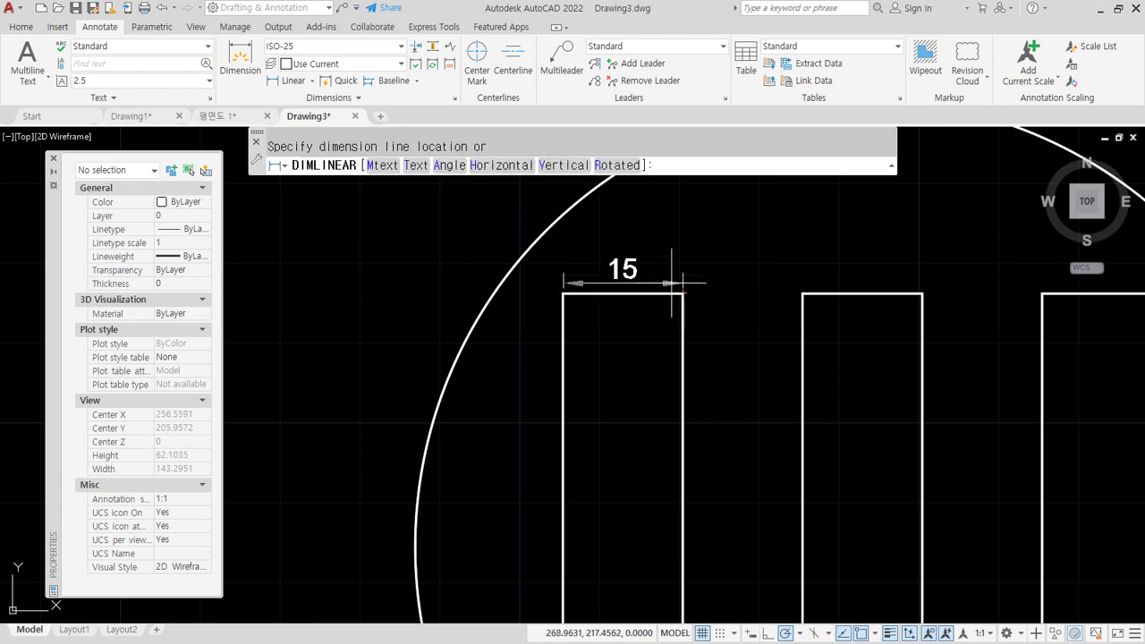
pyautogui.click(653, 242)
# Step: Add a linear dimension for the first tooth's width on the original comb profile, placed above the circle
pyautogui.scroll(-5, 600, 276)
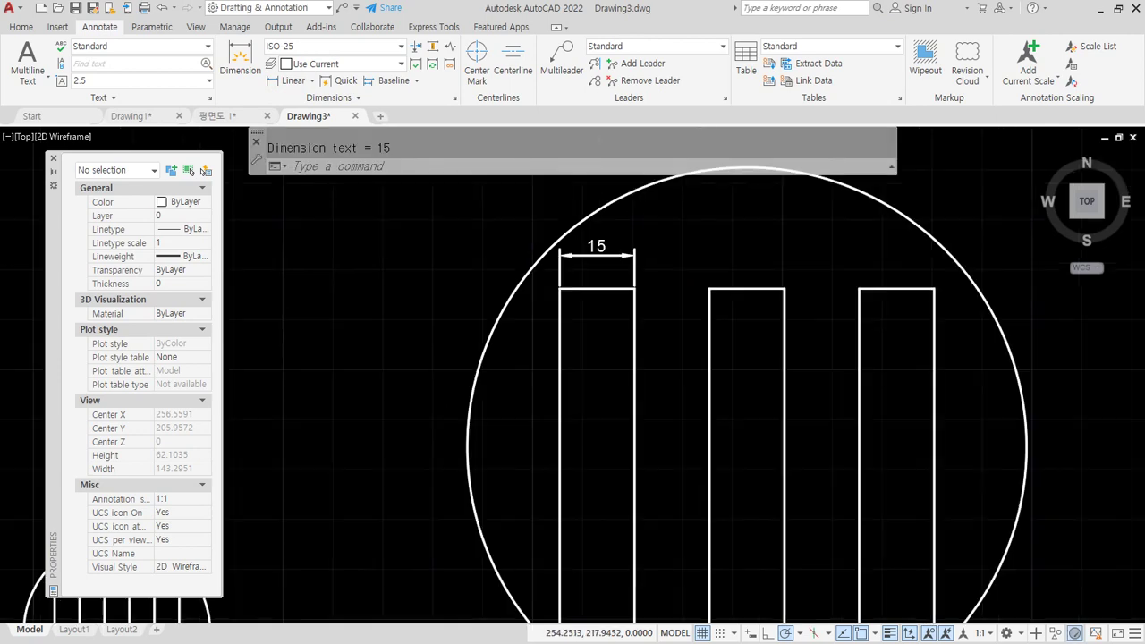
pyautogui.scroll(5, 491, 367)
pyautogui.press('Return')
pyautogui.click(475, 331)
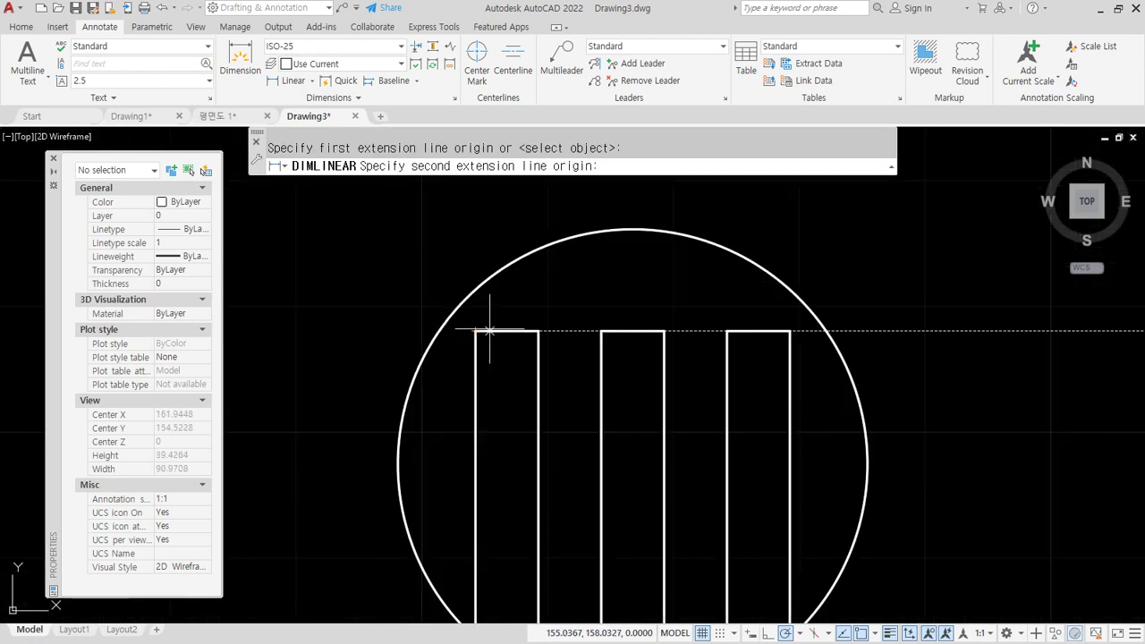
pyautogui.click(538, 331)
pyautogui.click(514, 212)
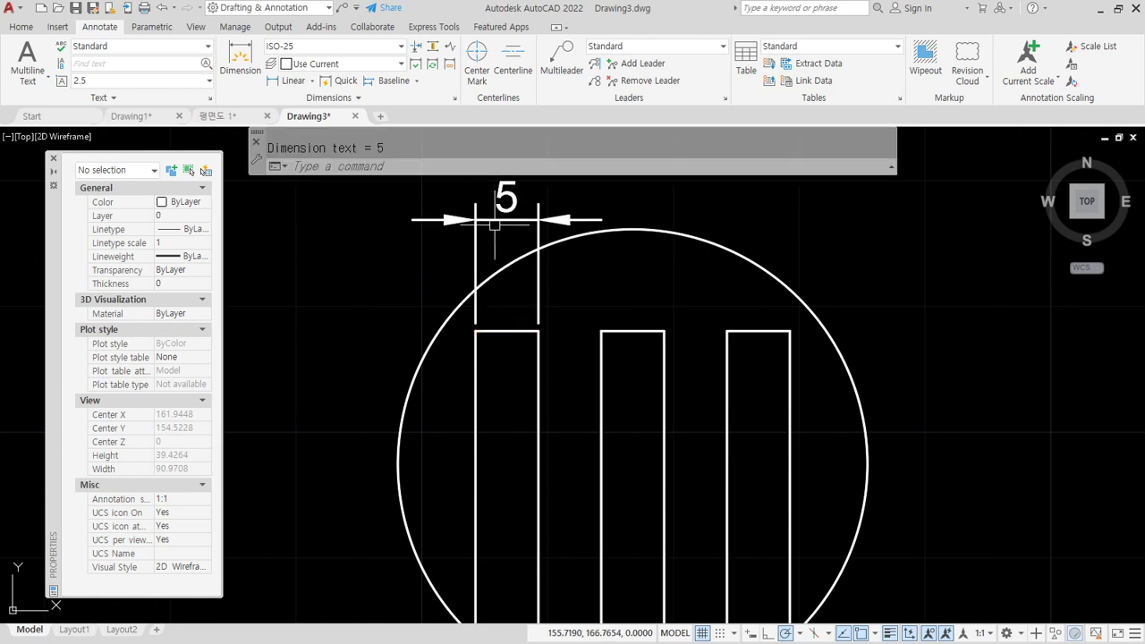
# Step: Compare the tooth-width dimension on the original profile with the one on the enlarged detail
pyautogui.scroll(-5, 519, 256)
pyautogui.scroll(5, 669, 283)
pyautogui.scroll(2, 669, 283)
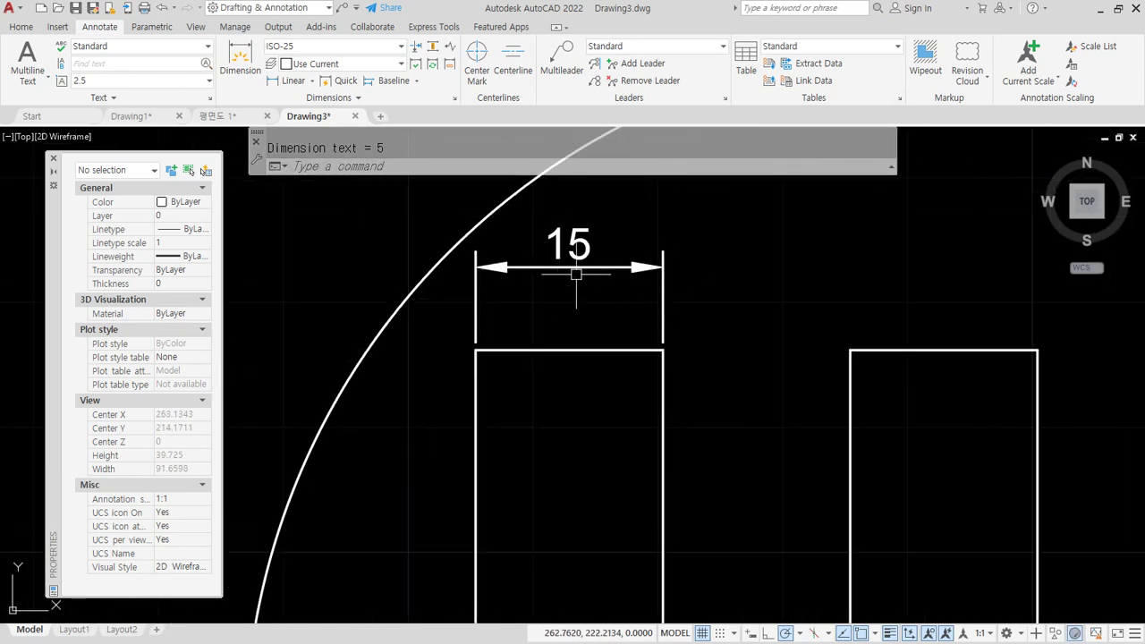
pyautogui.moveTo(583, 291); pyautogui.dragTo(614, 226)
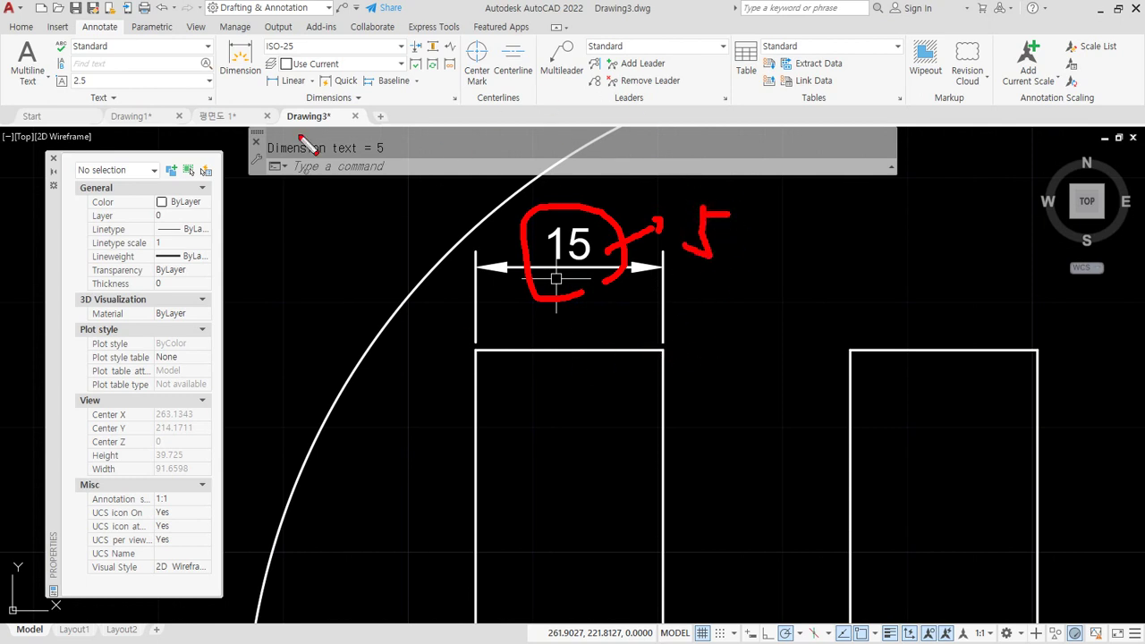
pyautogui.press('Escape')
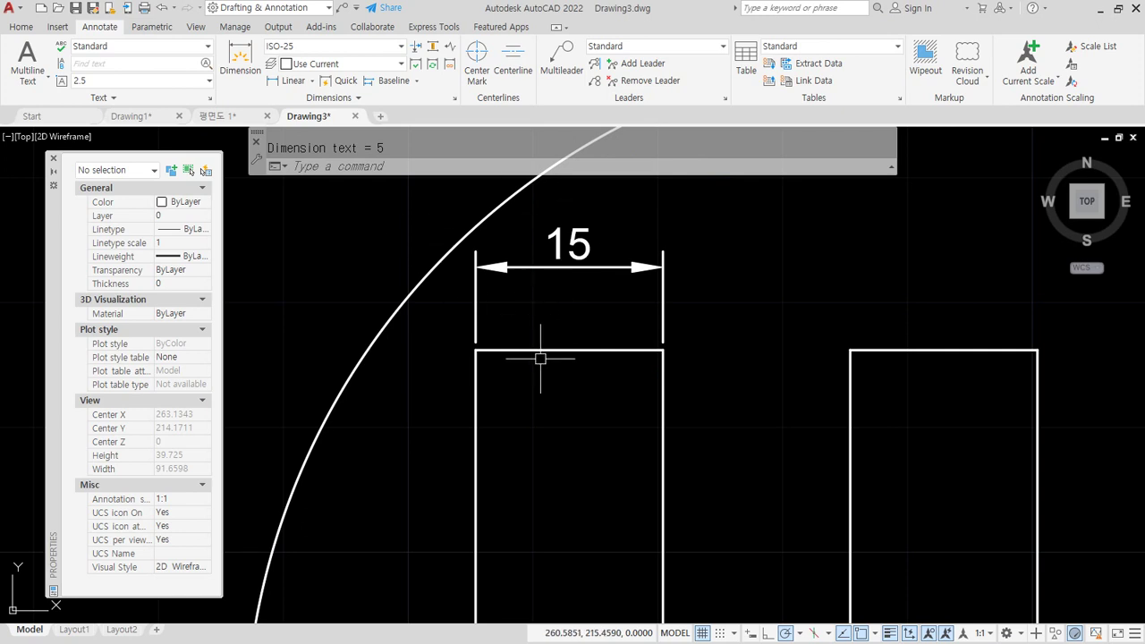
pyautogui.moveTo(601, 403)
pyautogui.mouseDown()
pyautogui.moveTo(481, 247)
pyautogui.moveTo(677, 370)
pyautogui.mouseUp()
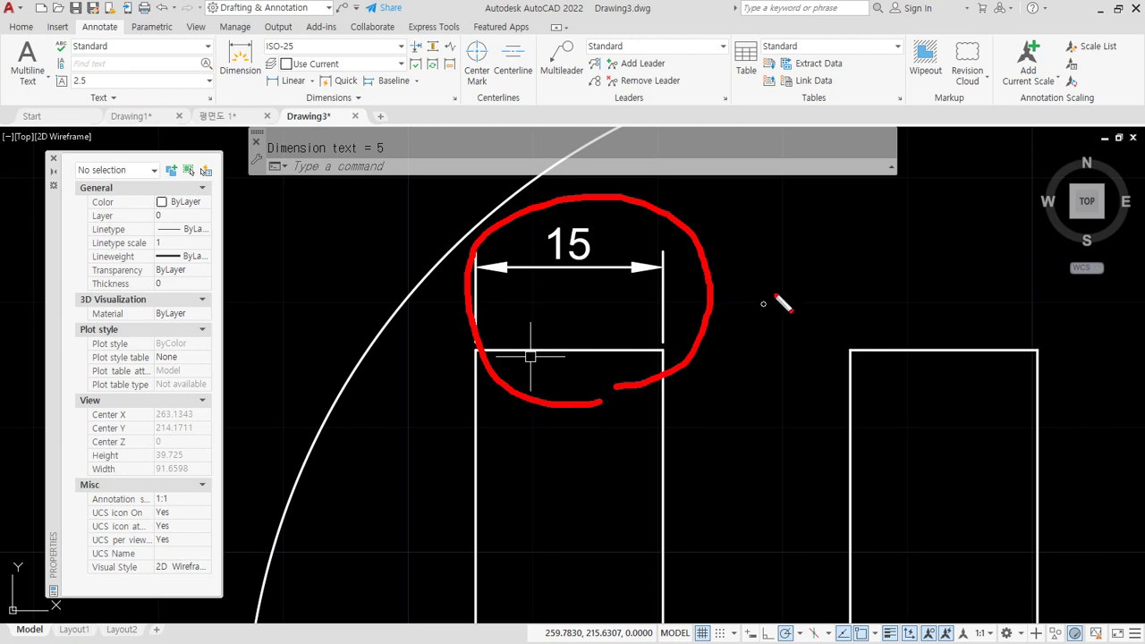
pyautogui.moveTo(519, 384)
pyautogui.mouseDown()
pyautogui.moveTo(697, 322)
pyautogui.moveTo(543, 382)
pyautogui.mouseUp()
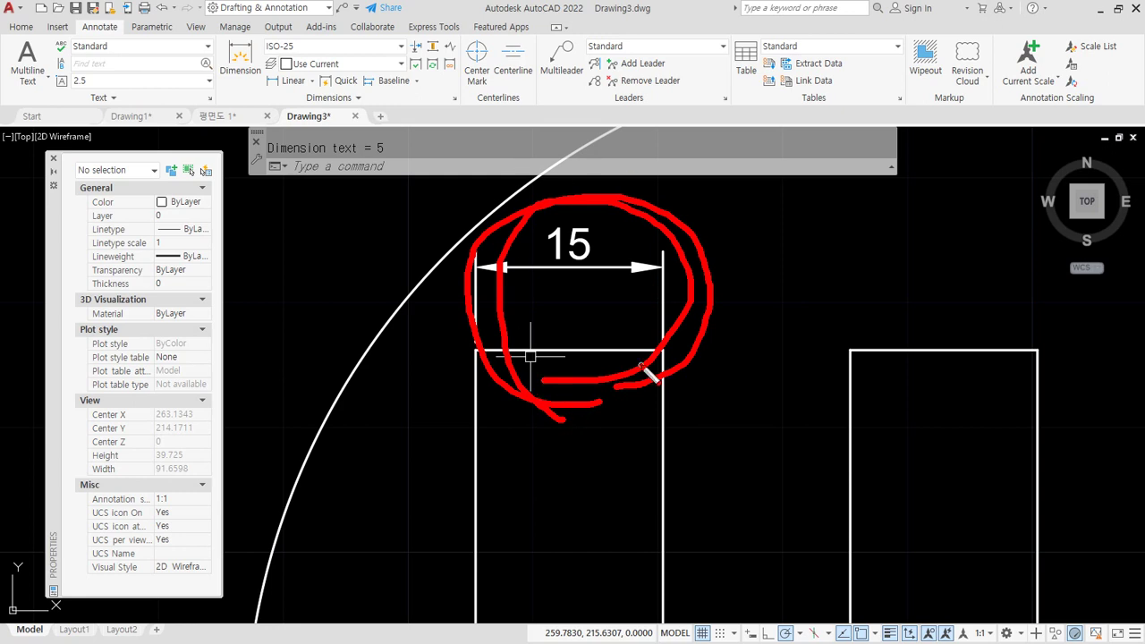
# Step: Review the measurement scale factor in the ISO-25 style's primary unit settings, then leave the style unchanged
pyautogui.write('d')
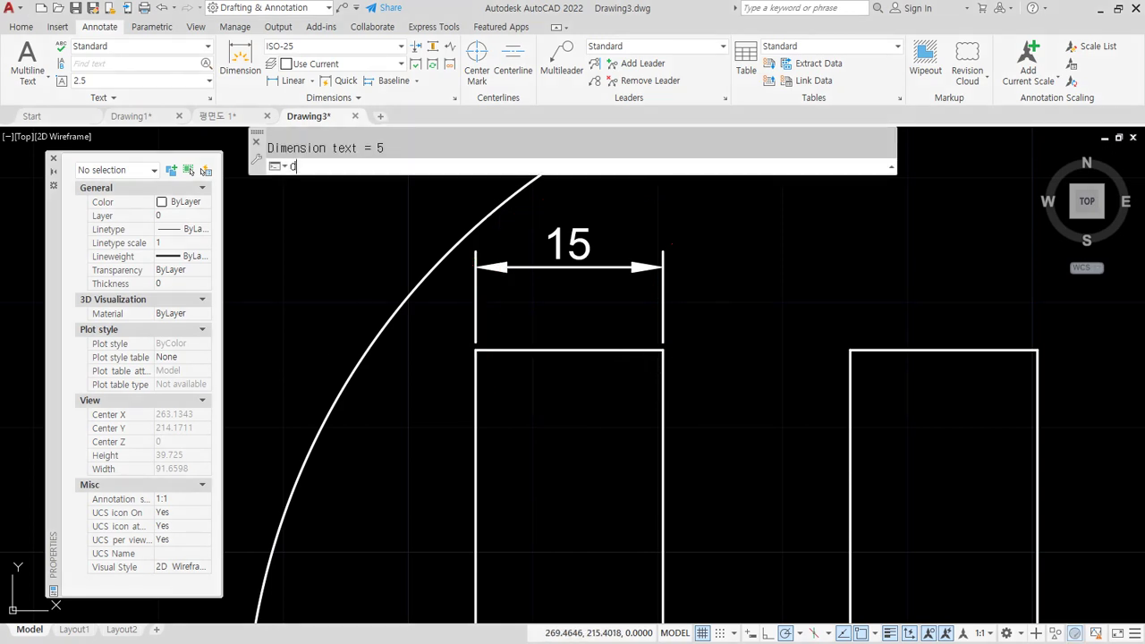
pyautogui.press('Return')
pyautogui.click(732, 302)
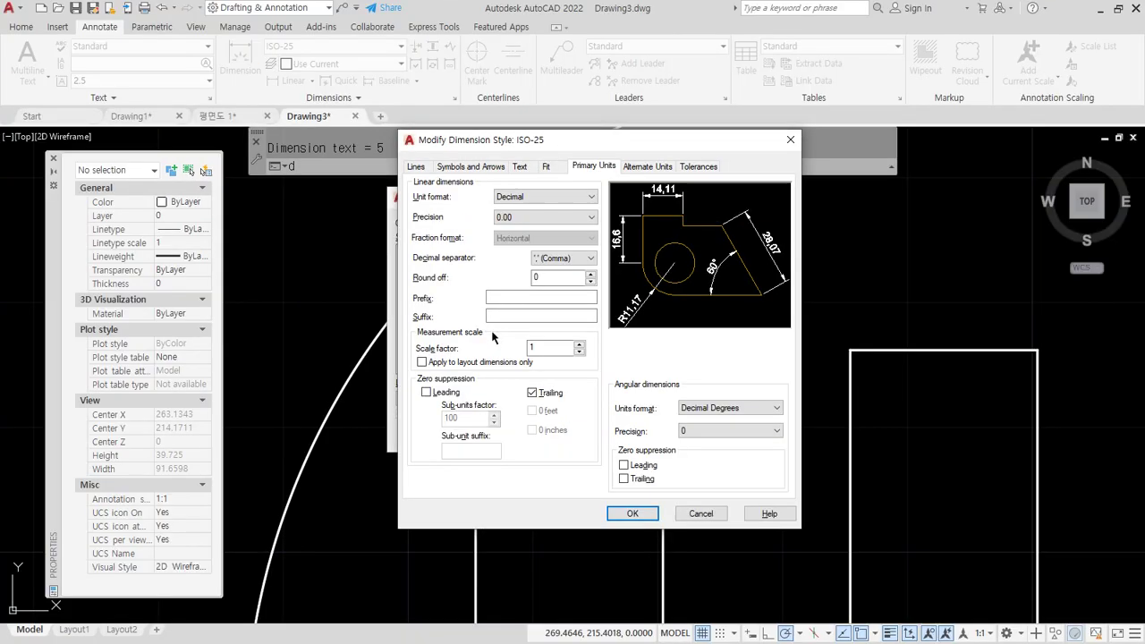
pyautogui.press('Escape')
pyautogui.press('Escape')
pyautogui.press('Escape')
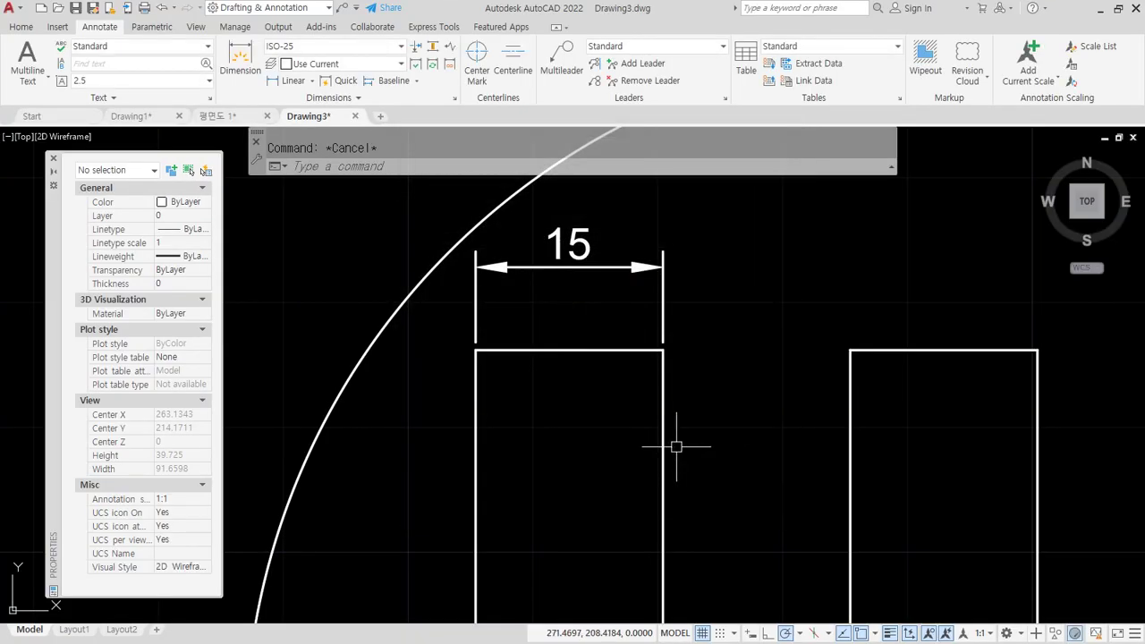
# Step: Set the linear dimension scale of the enlarged detail's first tooth-width dimension to 1/3 in its properties, and close the properties palette
pyautogui.click(621, 284)
pyautogui.click(575, 225)
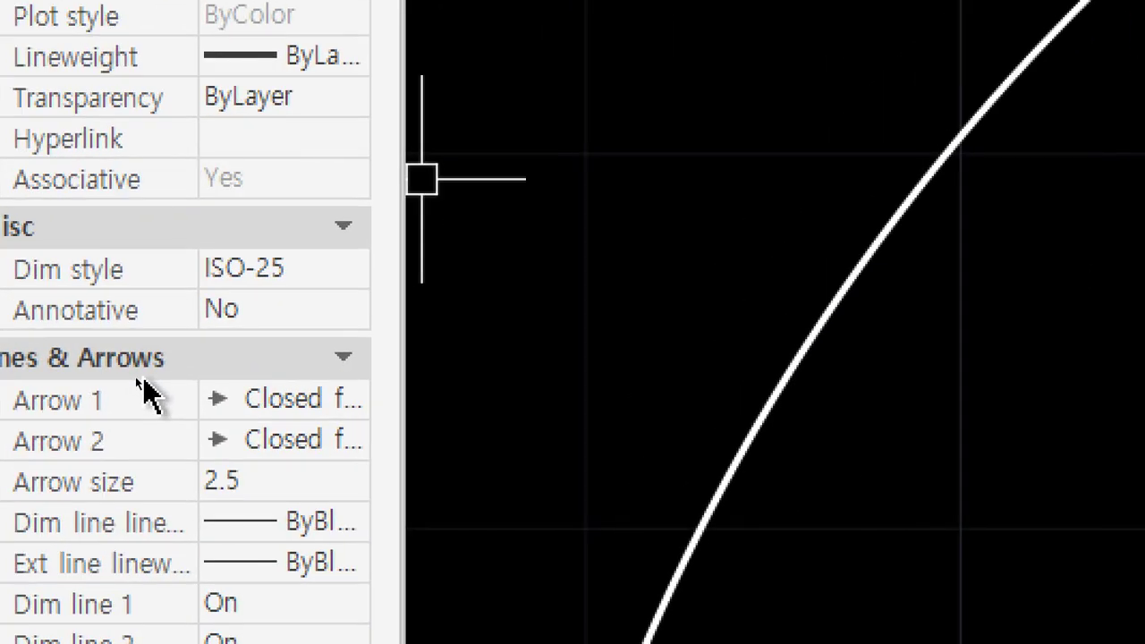
pyautogui.scroll(-5, 134, 378)
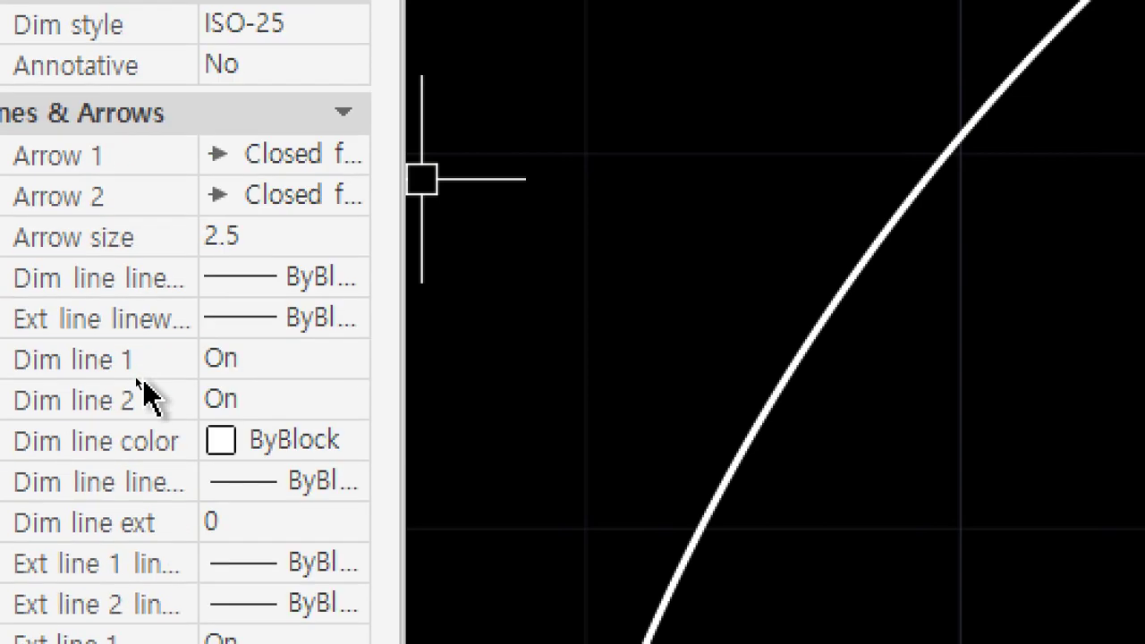
pyautogui.scroll(-4, 148, 393)
pyautogui.scroll(-8, 29, 460)
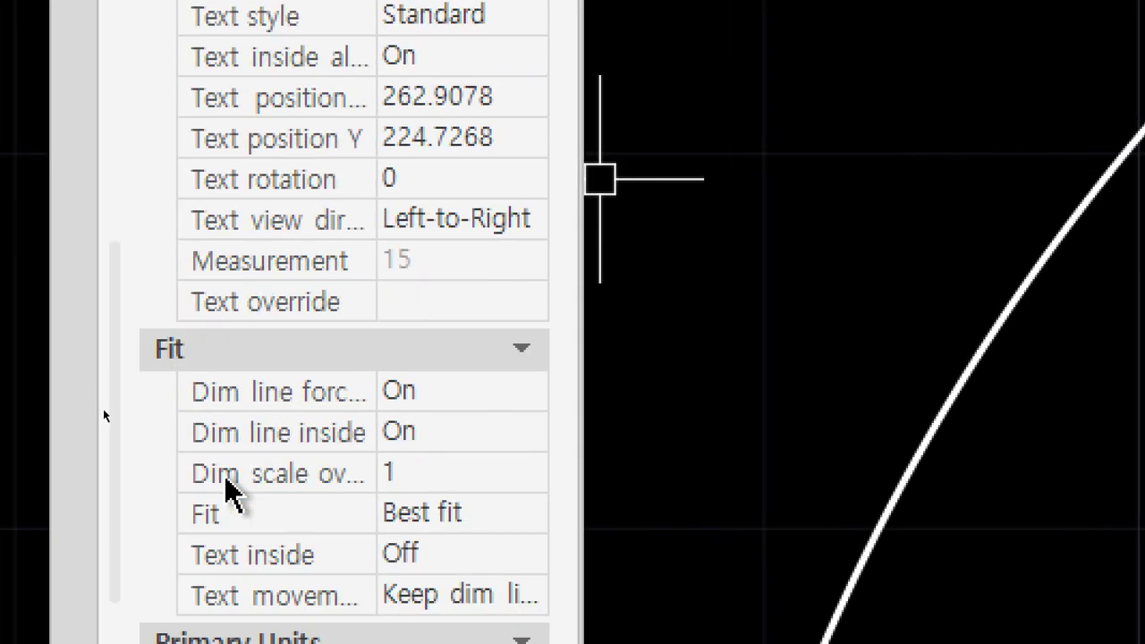
pyautogui.scroll(-3, 339, 483)
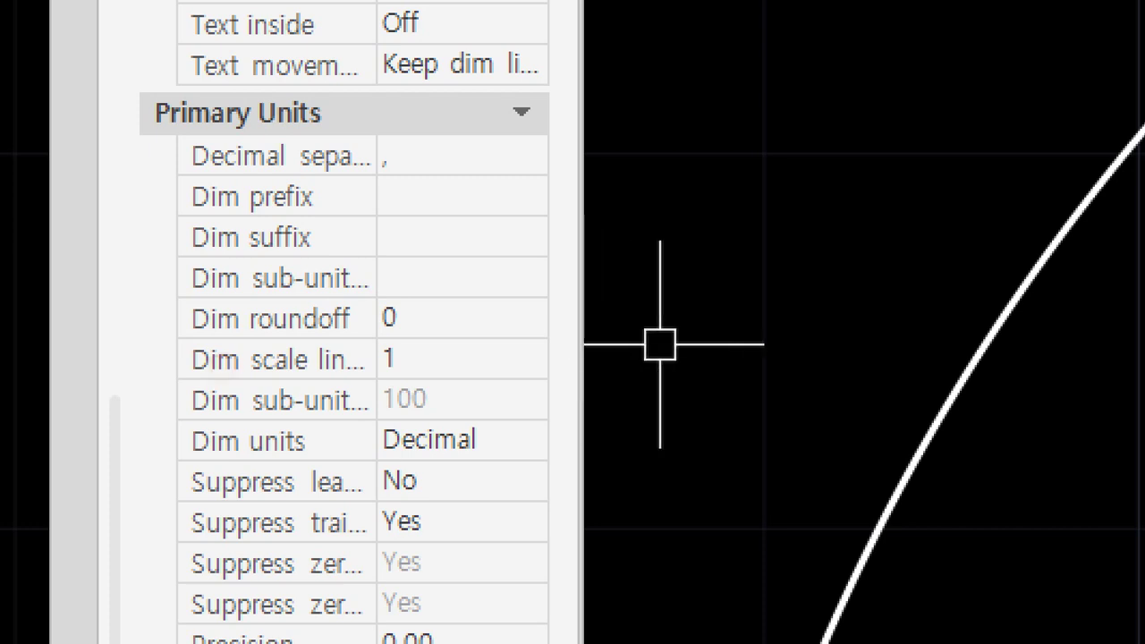
pyautogui.moveTo(584, 360); pyautogui.dragTo(738, 365)
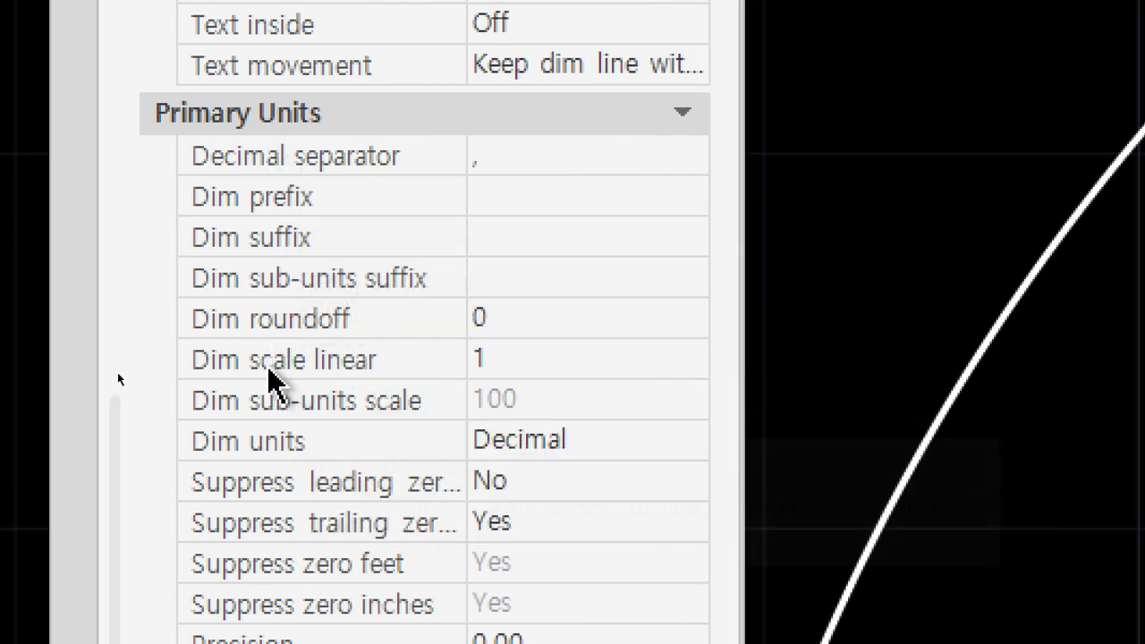
pyautogui.click(492, 358)
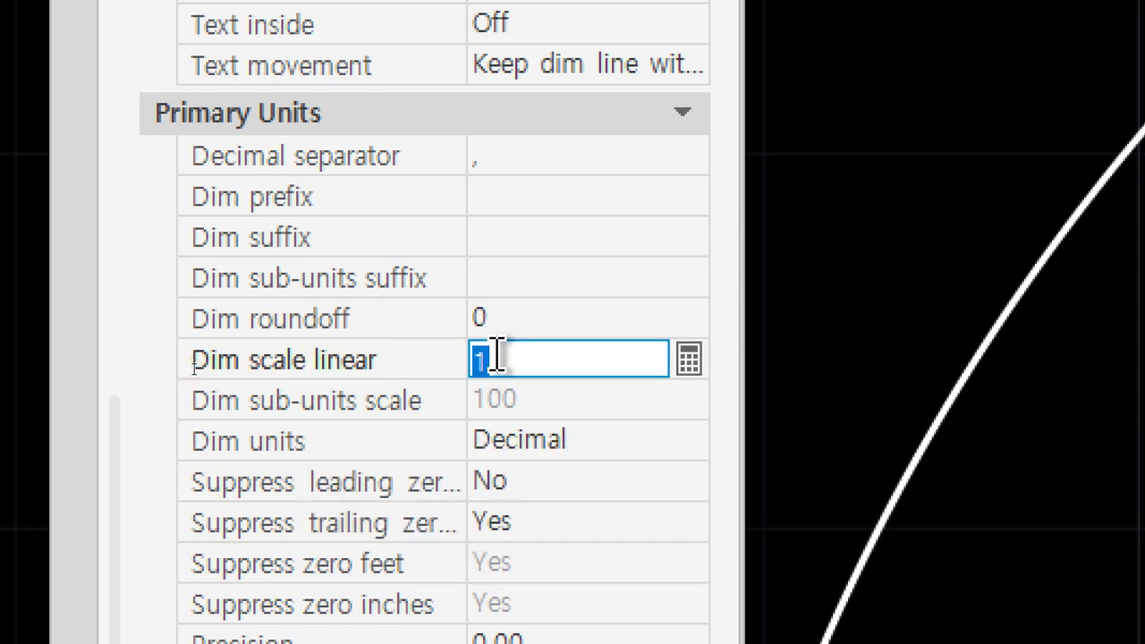
pyautogui.write('1')
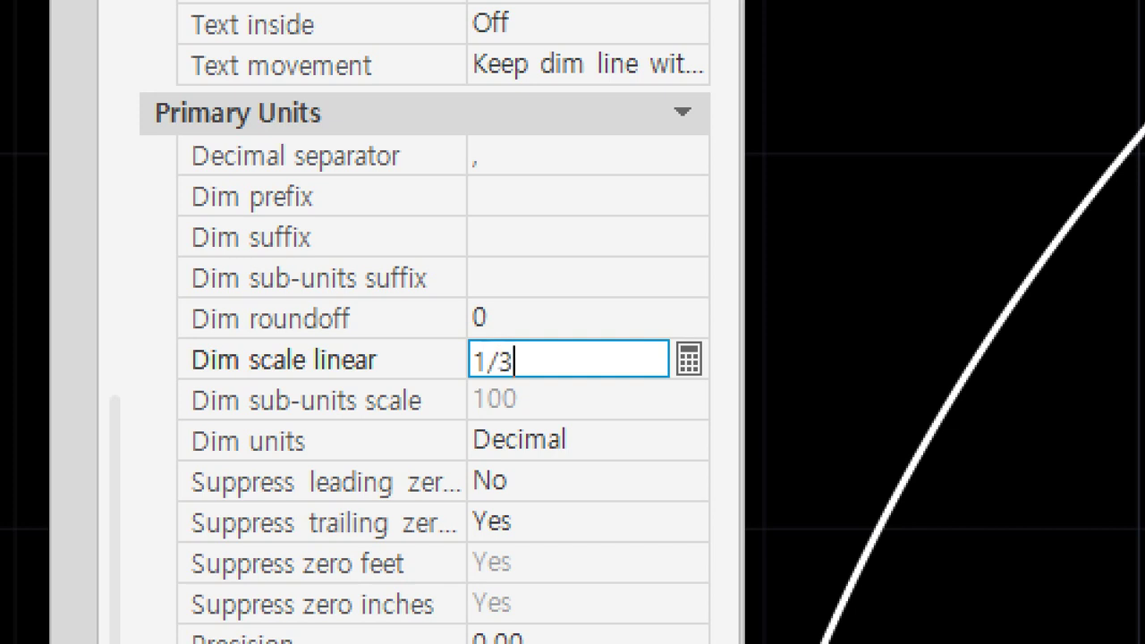
pyautogui.press('Return')
pyautogui.click(575, 371)
pyautogui.write('1/3')
pyautogui.press('Return')
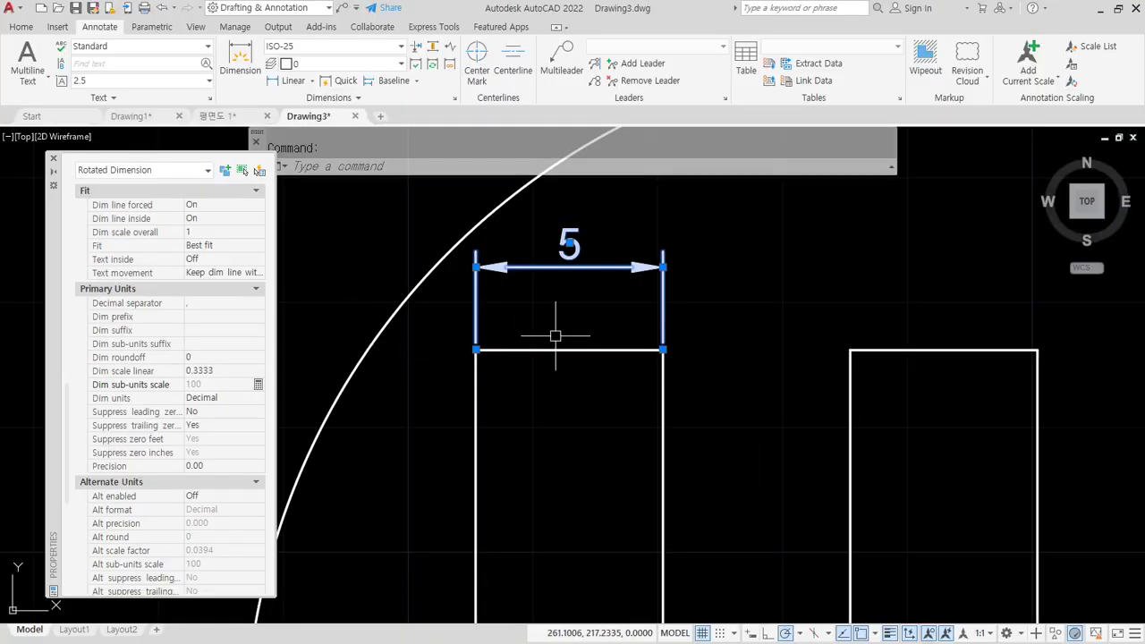
pyautogui.press('Escape')
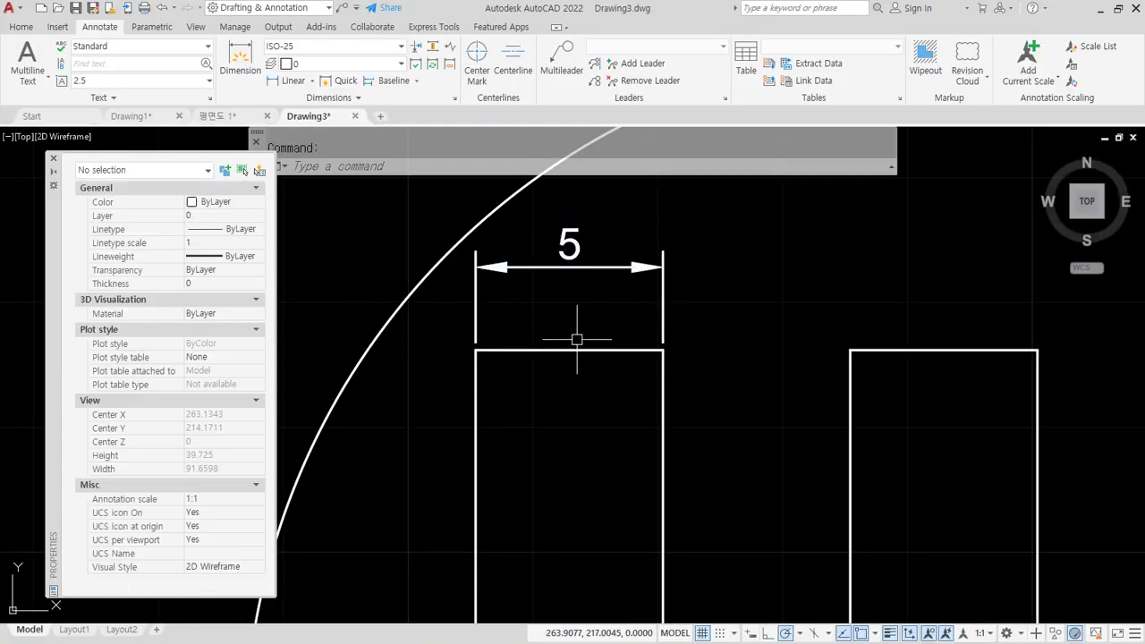
pyautogui.hotkey('ctrl', '1')
# Step: Add a separate linear dimension for the second tooth's width in the enlarged detail, level with the first tooth's dimension
pyautogui.scroll(-4, 486, 404)
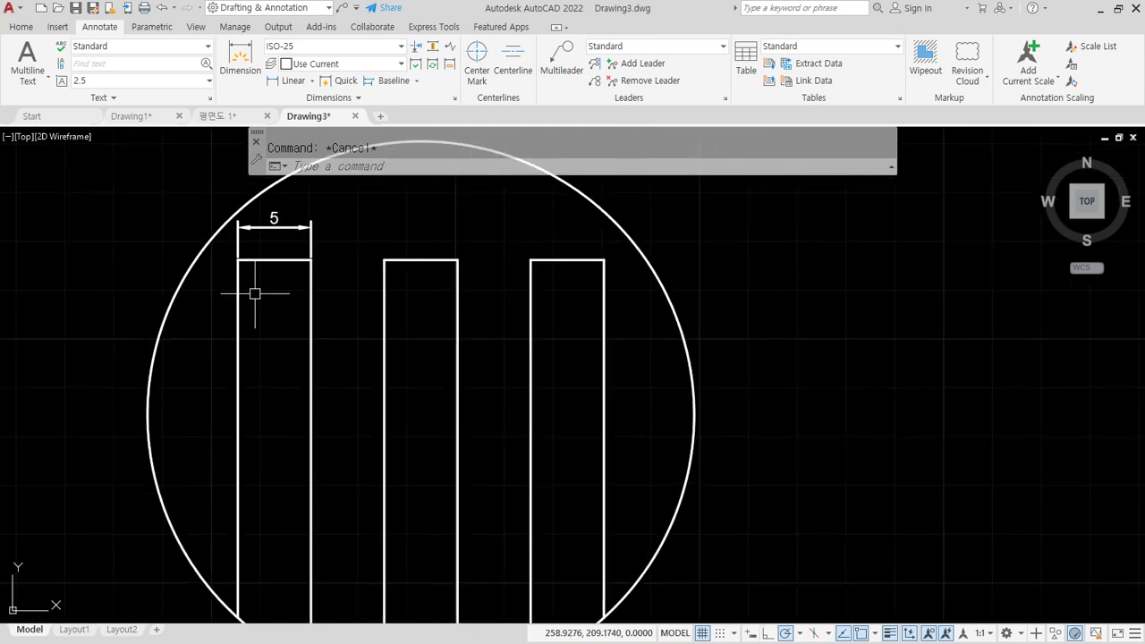
pyautogui.click(289, 81)
pyautogui.click(384, 260)
pyautogui.click(457, 261)
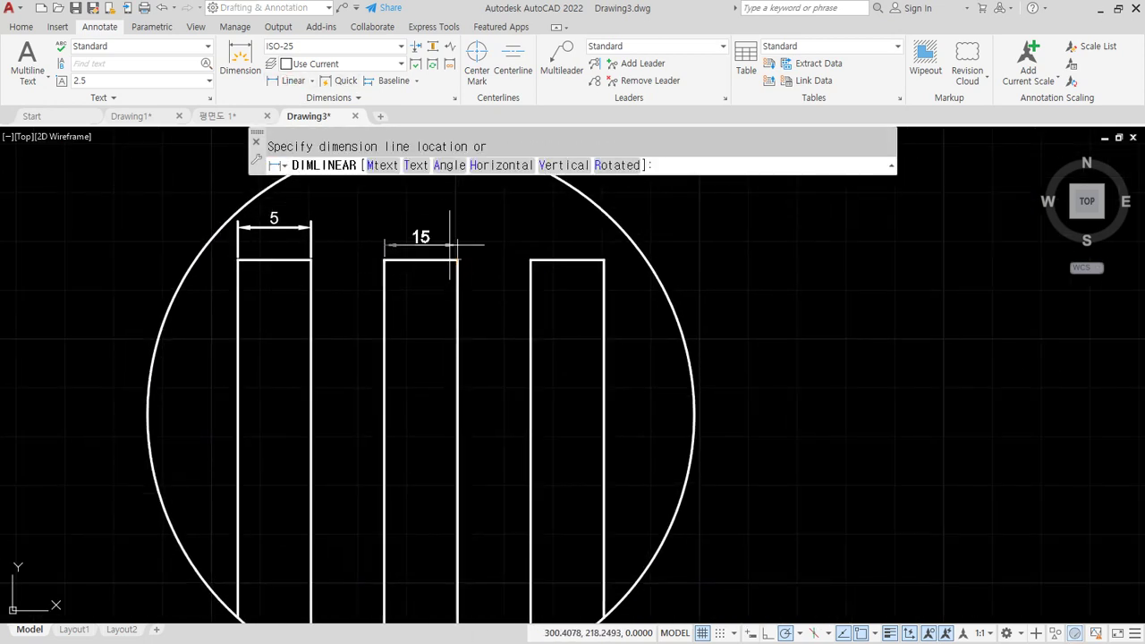
pyautogui.click(307, 226)
pyautogui.moveTo(318, 228); pyautogui.dragTo(337, 245, button='middle')
pyautogui.scroll(4, 358, 269)
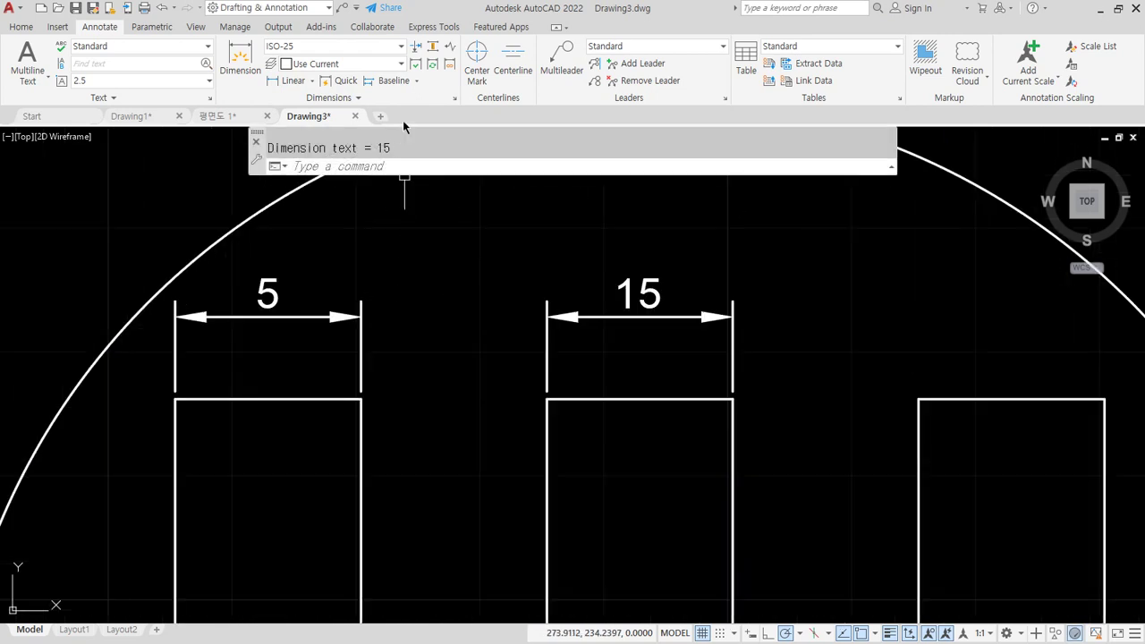
# Step: Continue the first tooth's dimension across the first gap to the second tooth's near corner
pyautogui.click(417, 80)
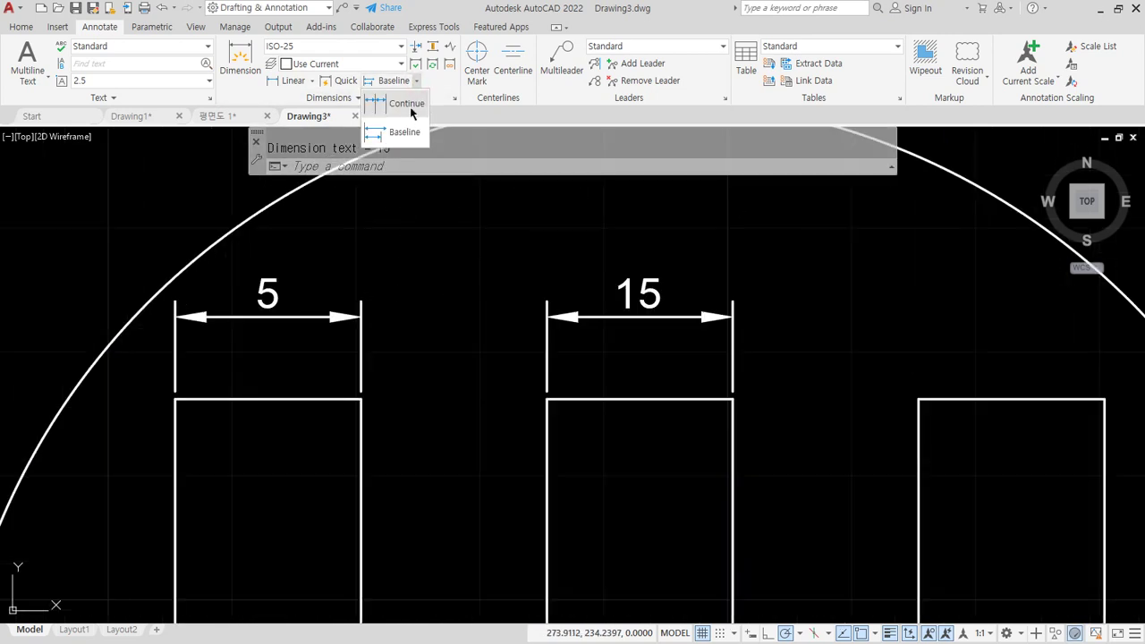
pyautogui.click(411, 117)
pyautogui.press('Return')
pyautogui.click(360, 348)
pyautogui.click(546, 399)
pyautogui.press('Escape')
# Step: Delete the separate linear dimension above the second tooth
pyautogui.click(648, 340)
pyautogui.click(612, 263)
pyautogui.press('Delete')
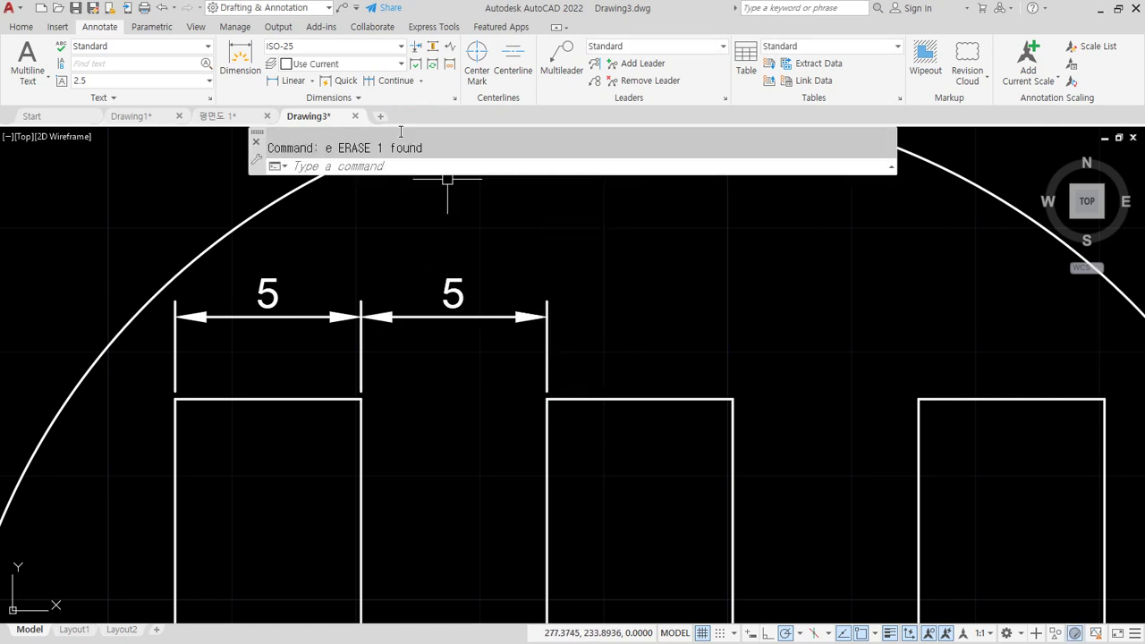
# Step: Continue the dimension chain across the second tooth, the second gap and the third tooth of the enlarged detail
pyautogui.click(384, 81)
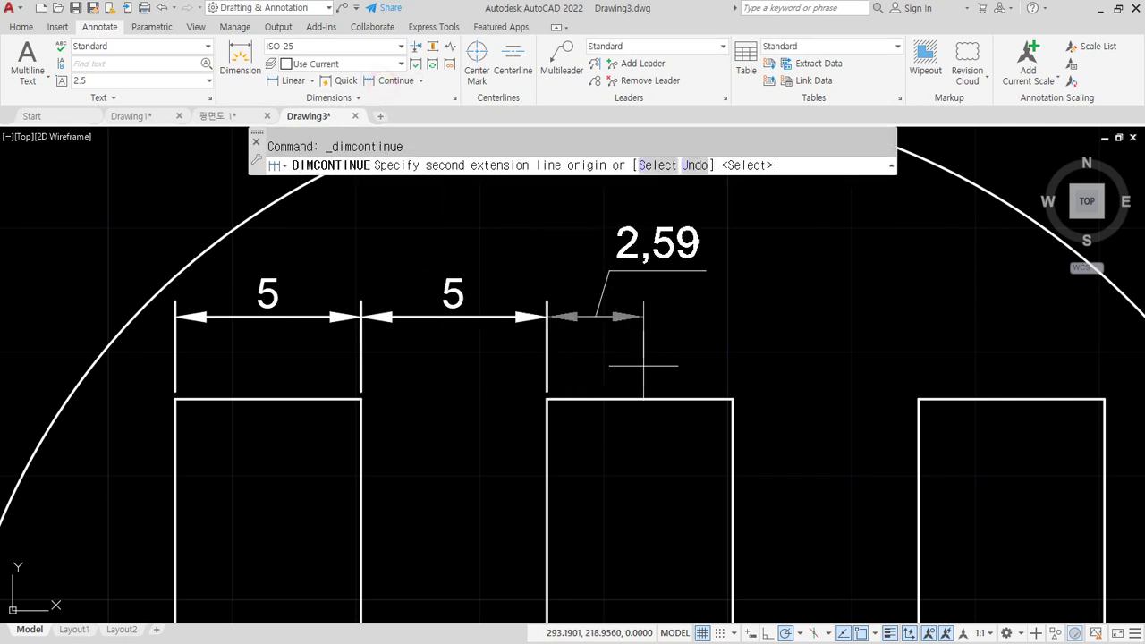
pyautogui.click(732, 399)
pyautogui.click(919, 399)
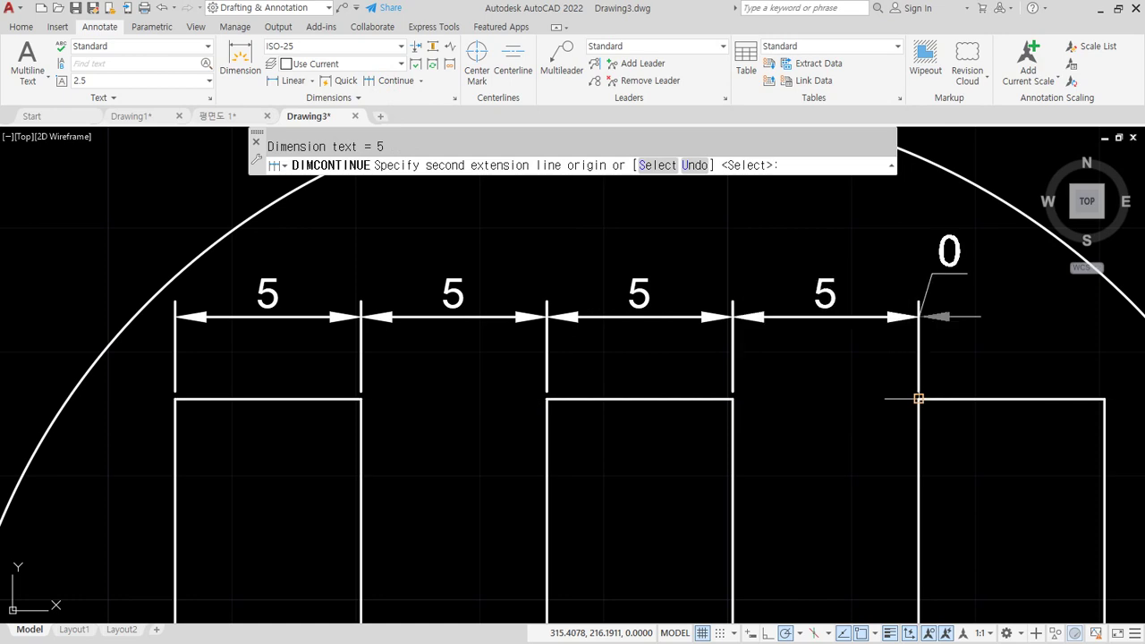
pyautogui.click(1104, 399)
pyautogui.press('Escape')
pyautogui.scroll(-2, 579, 411)
pyautogui.moveTo(343, 537); pyautogui.dragTo(303, 483, button='middle')
pyautogui.press('space')
pyautogui.press('Escape')
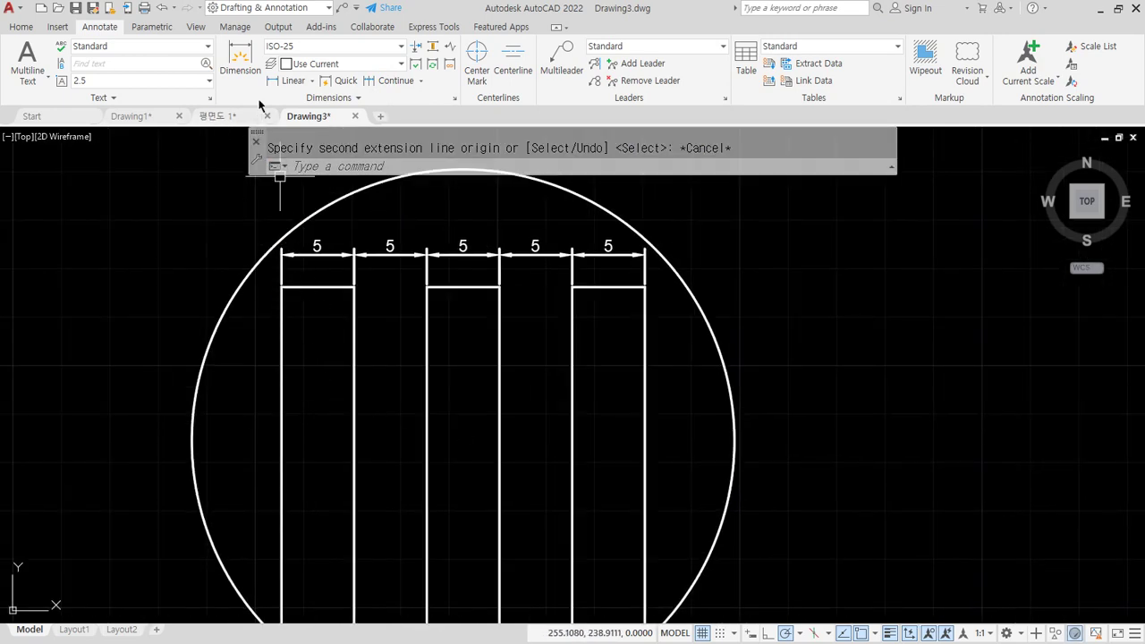
# Step: Add a vertical linear dimension from the first tooth's upper corner to the first gap's base, placed outside the circle beside the first tooth
pyautogui.click(293, 81)
pyautogui.click(282, 288)
pyautogui.moveTo(306, 614); pyautogui.dragTo(306, 472, button='middle')
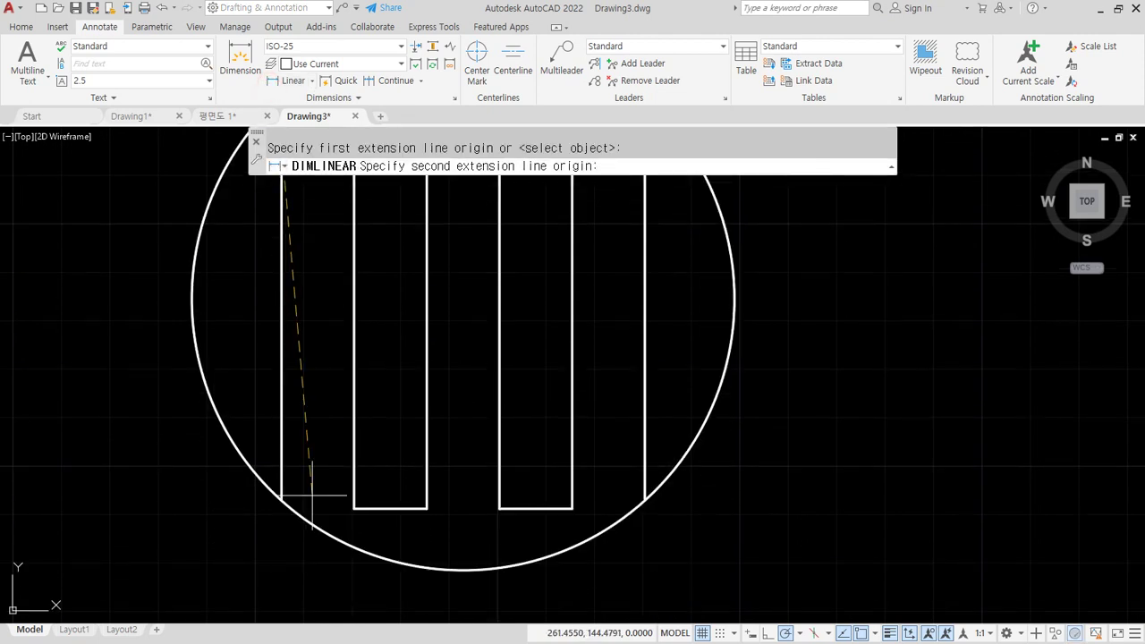
pyautogui.click(354, 507)
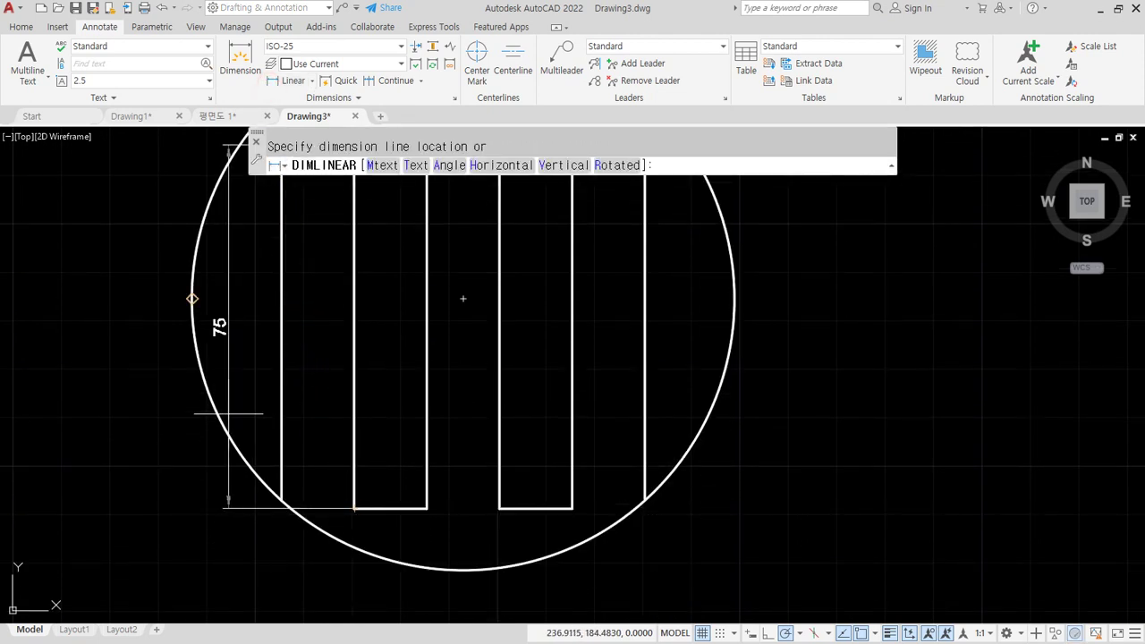
pyautogui.click(168, 393)
pyautogui.moveTo(169, 393); pyautogui.dragTo(268, 499, button='middle')
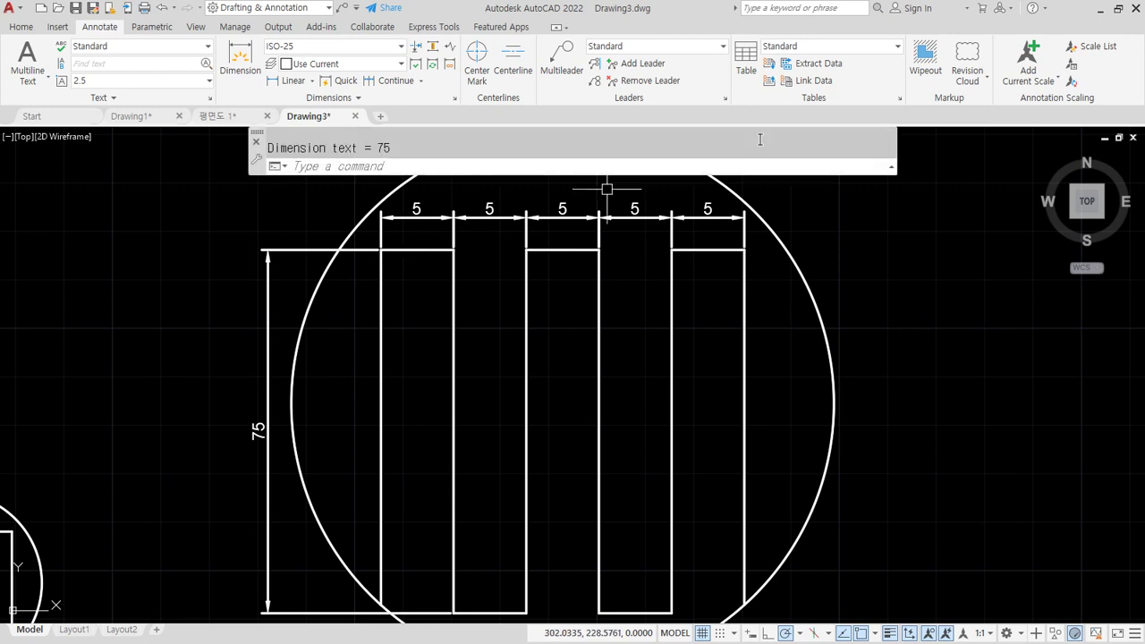
# Step: Match the vertical dimension's properties to those of the first tooth-width dimension
pyautogui.write('ma')
pyautogui.press('Return')
pyautogui.click(411, 217)
pyautogui.click(268, 258)
pyautogui.click(267, 261)
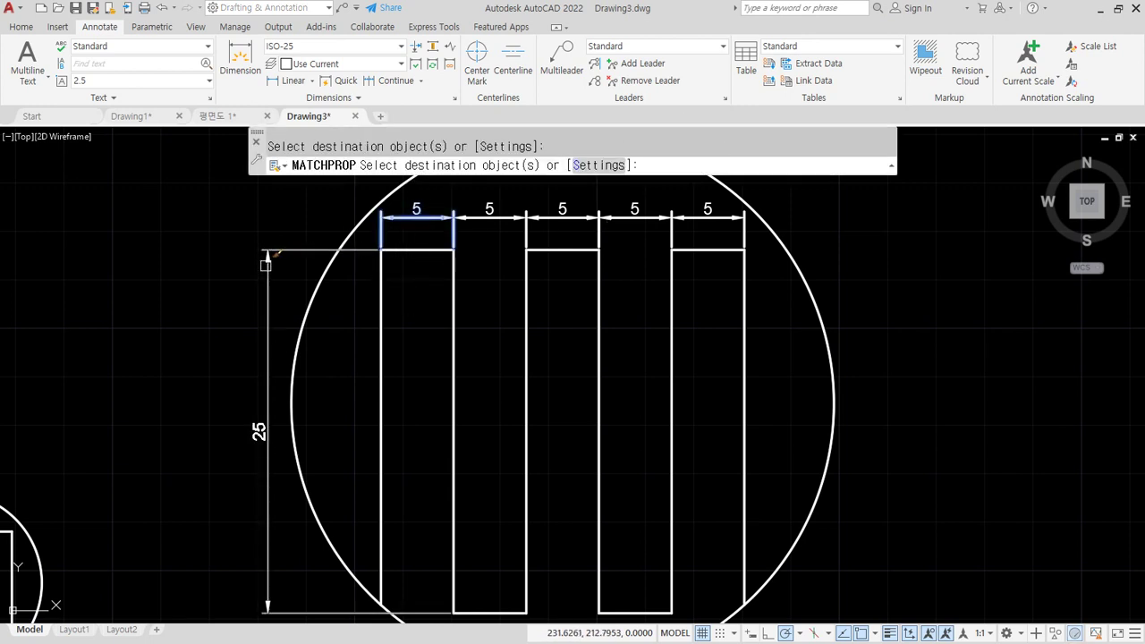
pyautogui.press('Return')
pyautogui.hotkey('ctrl', '2')
pyautogui.moveTo(292, 527)
pyautogui.mouseDown()
pyautogui.moveTo(252, 386)
pyautogui.moveTo(292, 487)
pyautogui.mouseUp()
pyautogui.moveTo(554, 283)
pyautogui.mouseDown()
pyautogui.moveTo(344, 210)
pyautogui.moveTo(708, 198)
pyautogui.moveTo(480, 284)
pyautogui.mouseUp()
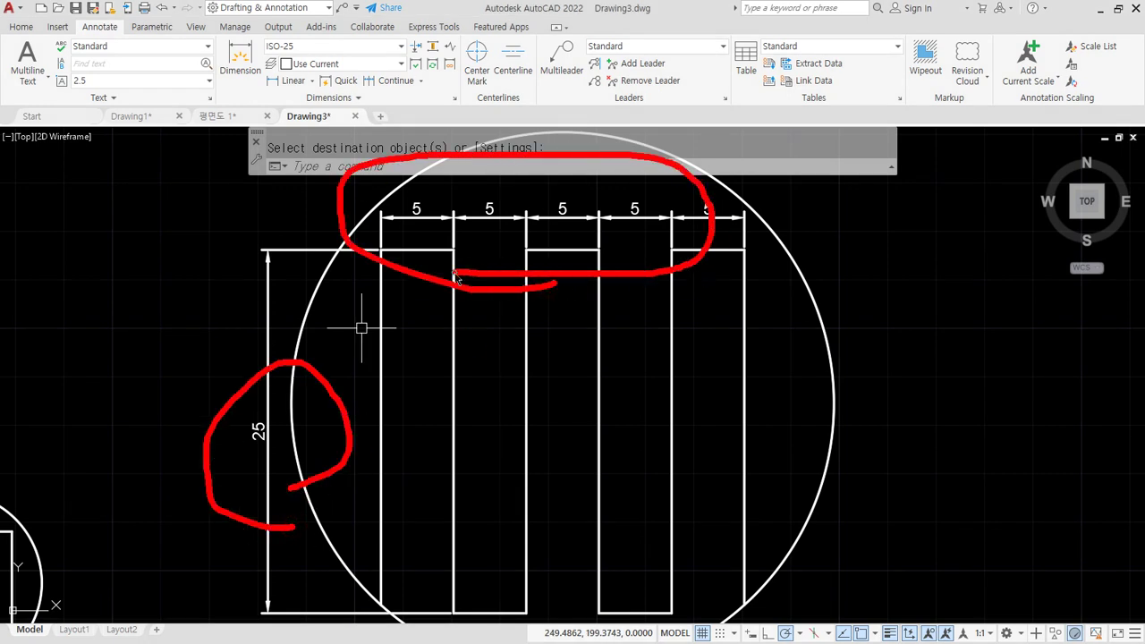
pyautogui.press('Escape')
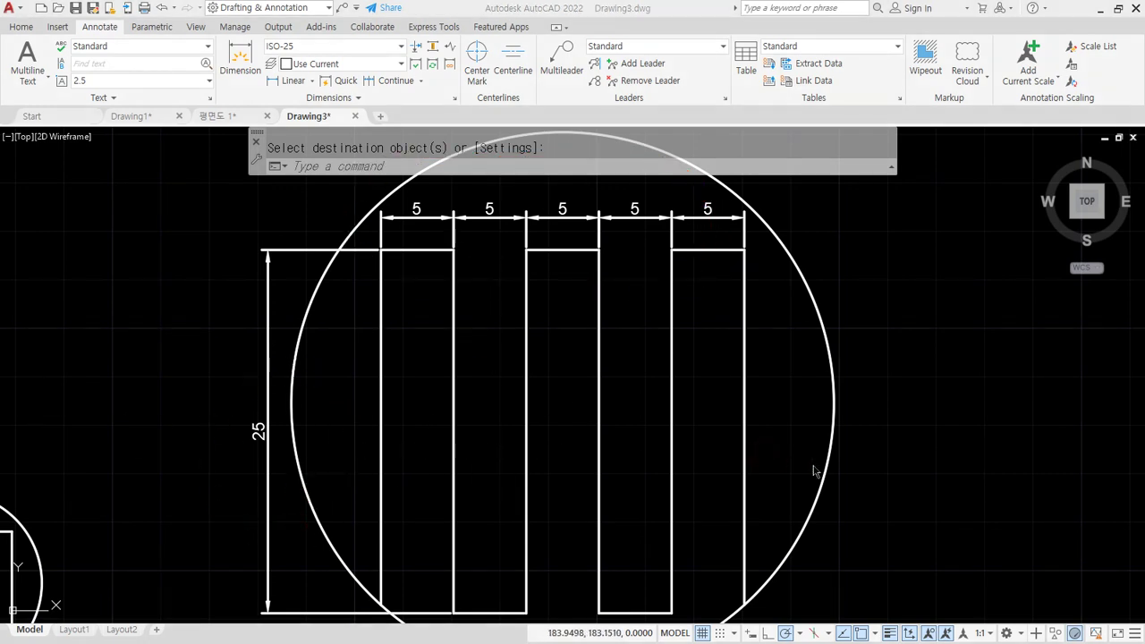
# Step: Modify the ISO-25 dimension style to display alternate units, and close the style manager
pyautogui.write('d')
pyautogui.press('Return')
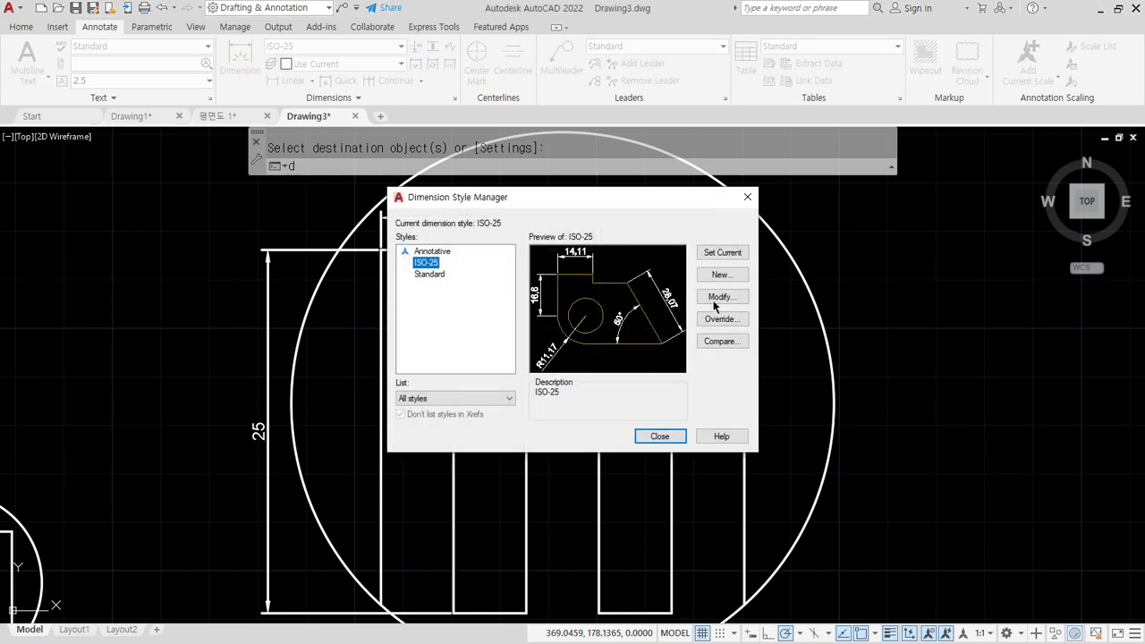
pyautogui.press('Return')
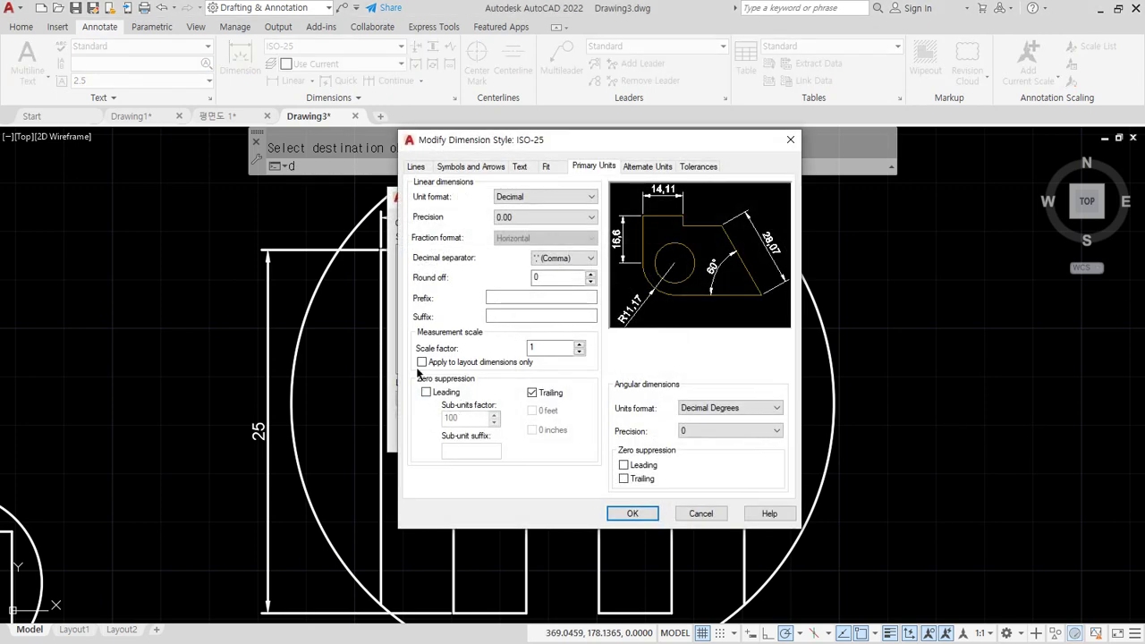
pyautogui.click(651, 166)
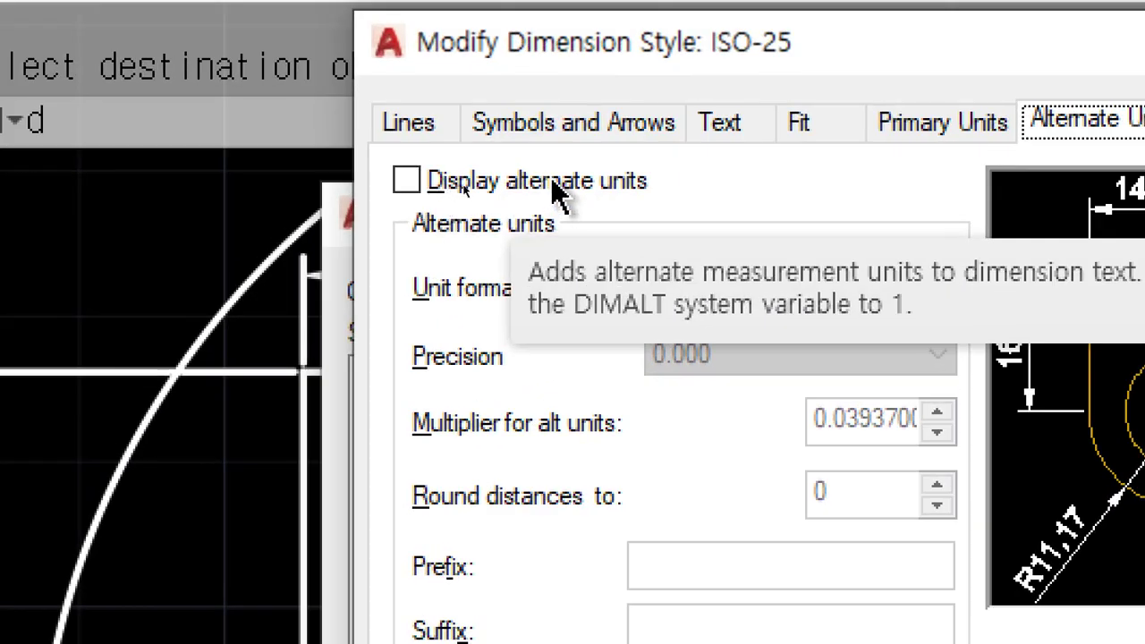
pyautogui.click(551, 181)
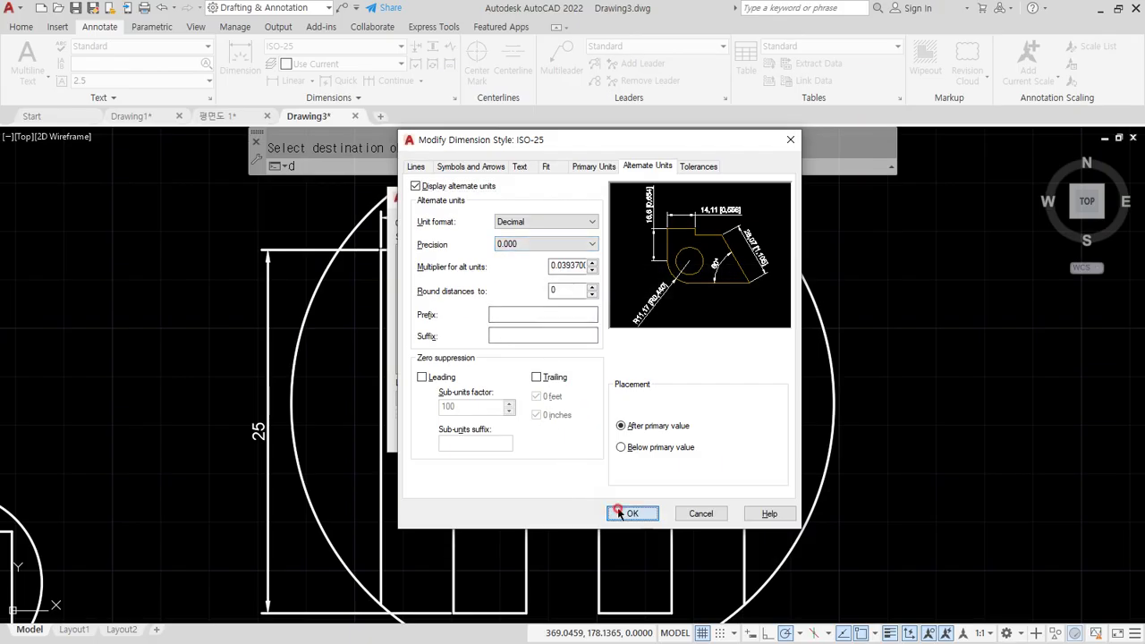
pyautogui.click(626, 514)
pyautogui.click(652, 441)
# Step: Examine the alternate-unit text on the dimensions of the original comb profile and the enlarged detail
pyautogui.moveTo(179, 445); pyautogui.dragTo(654, 320, button='middle')
pyautogui.scroll(2, 360, 378)
pyautogui.scroll(2, 444, 377)
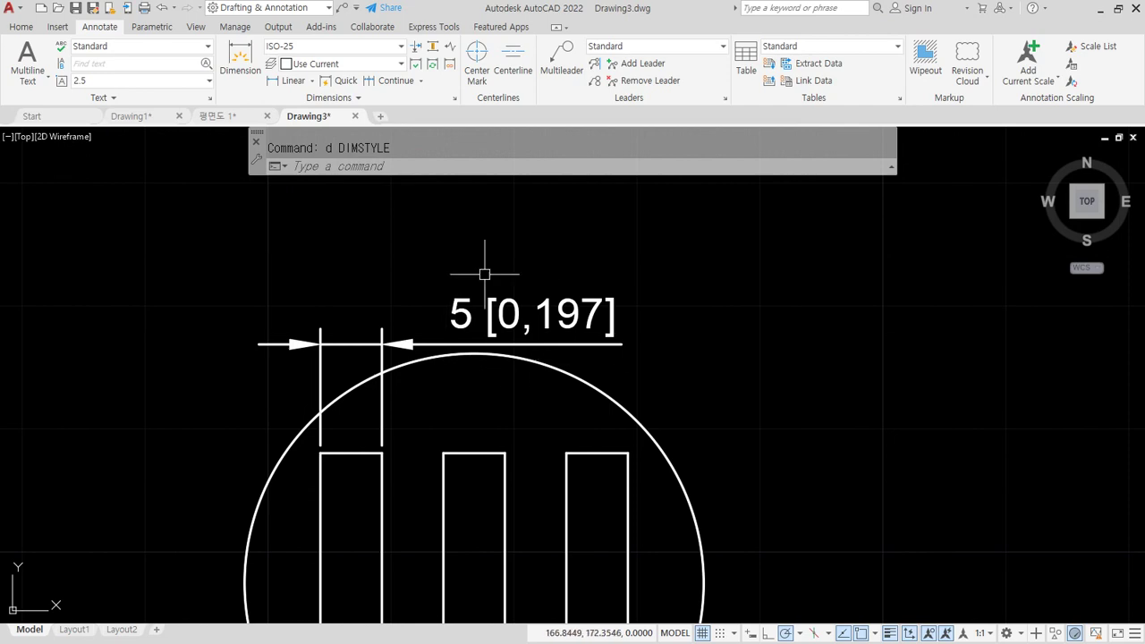
pyautogui.scroll(-6, 504, 313)
pyautogui.moveTo(671, 303); pyautogui.dragTo(496, 392, button='middle')
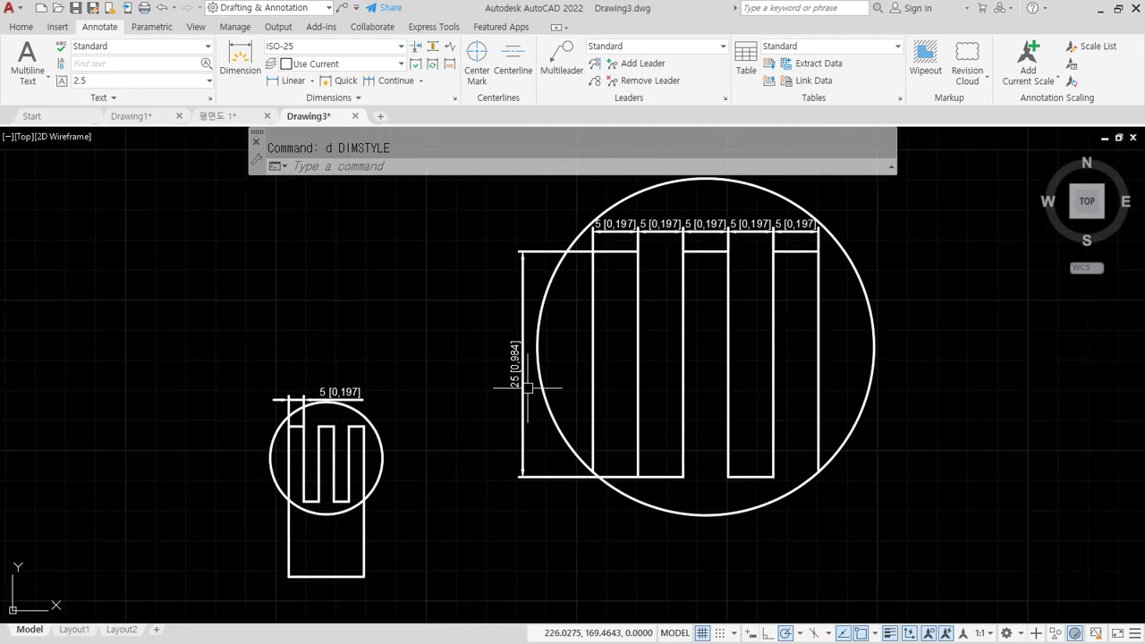
pyautogui.scroll(1, 514, 367)
pyautogui.scroll(-1, 519, 366)
# Step: Erase both comb profiles with their circles and dimensions, and zoom to the whole drawing area
pyautogui.click(930, 190)
pyautogui.click(169, 599)
pyautogui.write('e')
pyautogui.press('Return')
pyautogui.write('z')
pyautogui.press('Return')
pyautogui.write('a')
pyautogui.press('Return')
# Step: Draw a 30 by 30 square in the empty drawing area
pyautogui.write('rec')
pyautogui.press('Return')
pyautogui.click(303, 515)
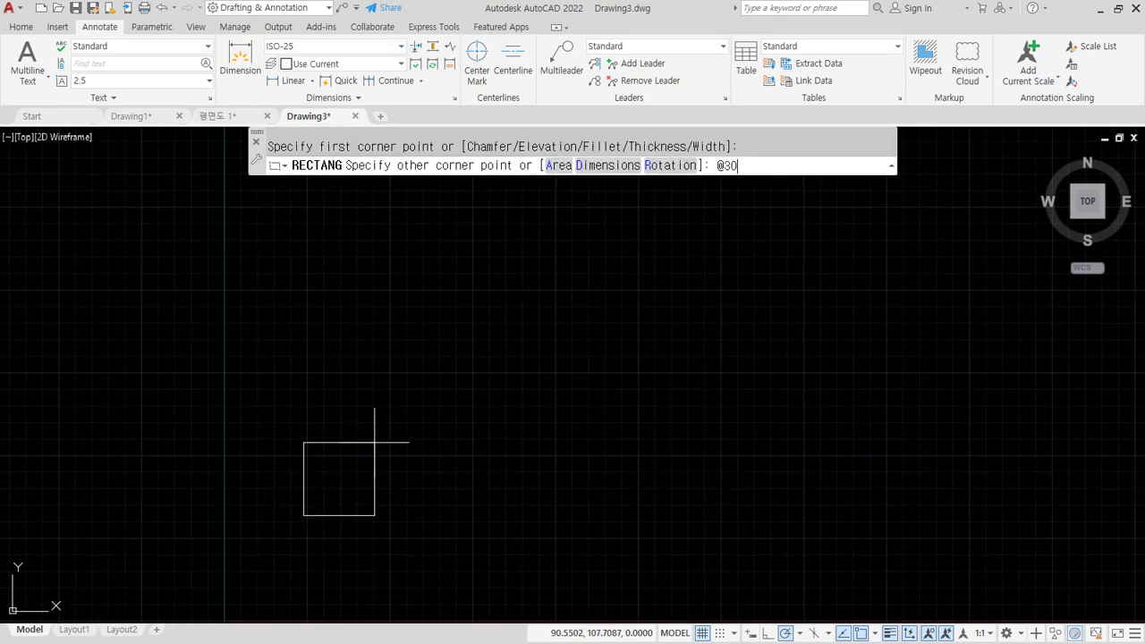
pyautogui.write('@30,30')
pyautogui.press('Return')
# Step: Add a linear dimension for the width of the square, placed above its upper edge
pyautogui.scroll(5, 335, 480)
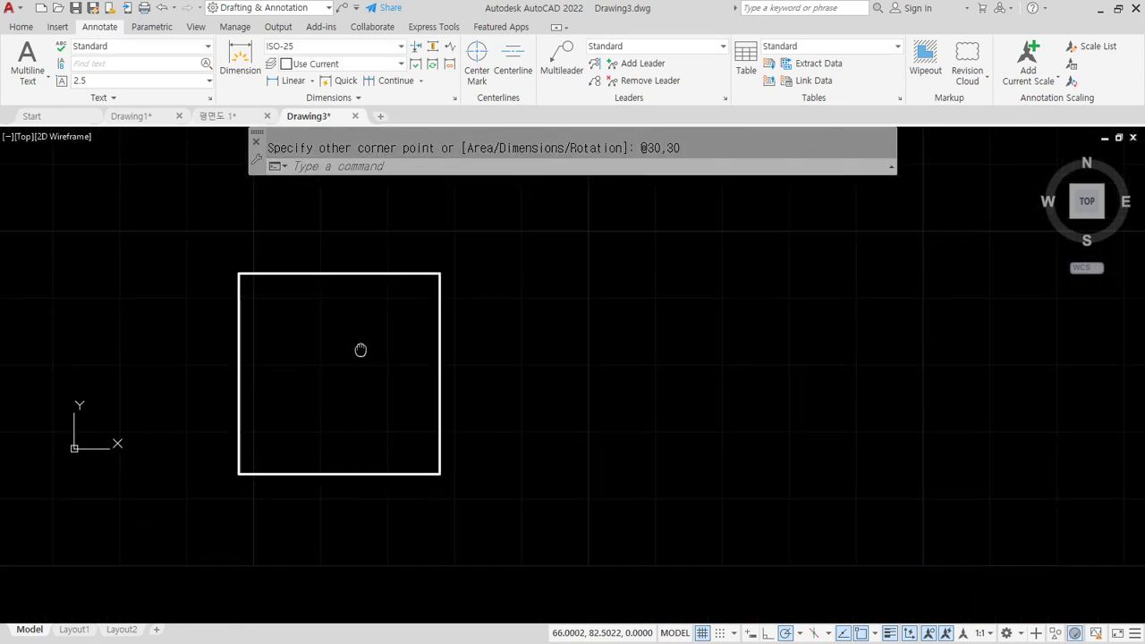
pyautogui.click(286, 82)
pyautogui.click(239, 274)
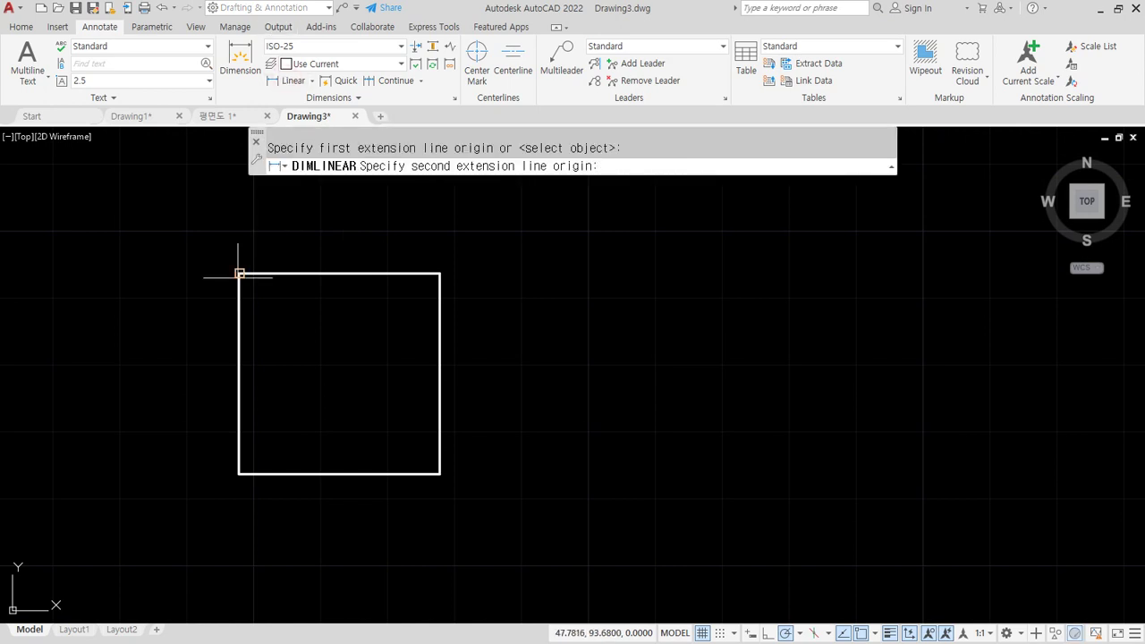
pyautogui.click(438, 274)
pyautogui.click(360, 225)
pyautogui.scroll(3, 332, 287)
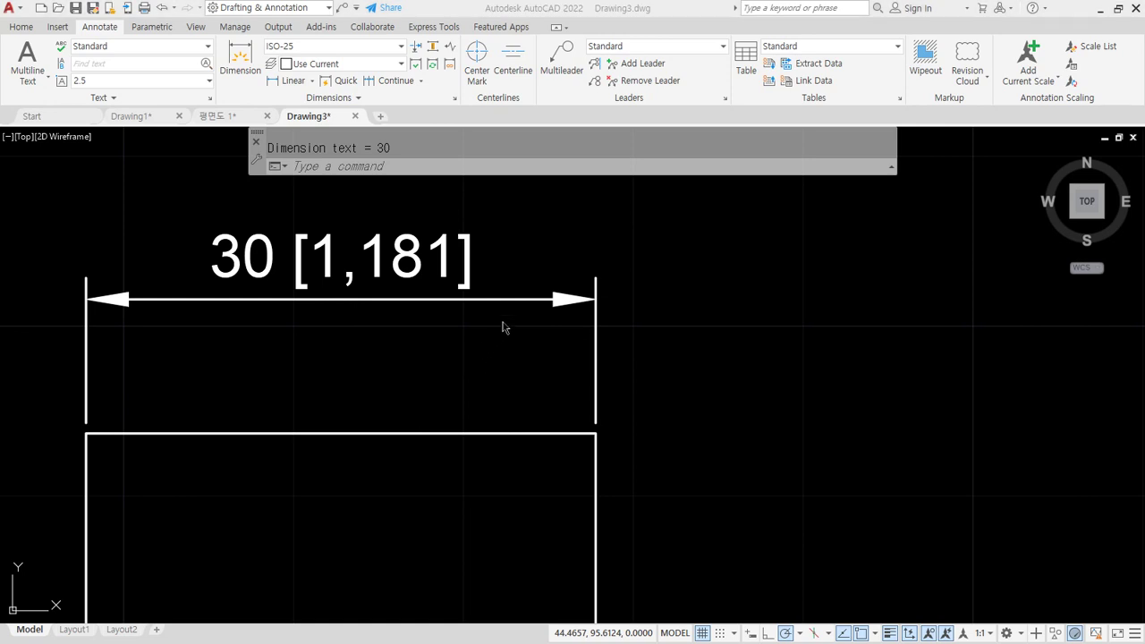
# Step: Modify the ISO-25 dimension style so its alternate units use the Windows Desktop format with 0.00 precision
pyautogui.write('d')
pyautogui.press('Return')
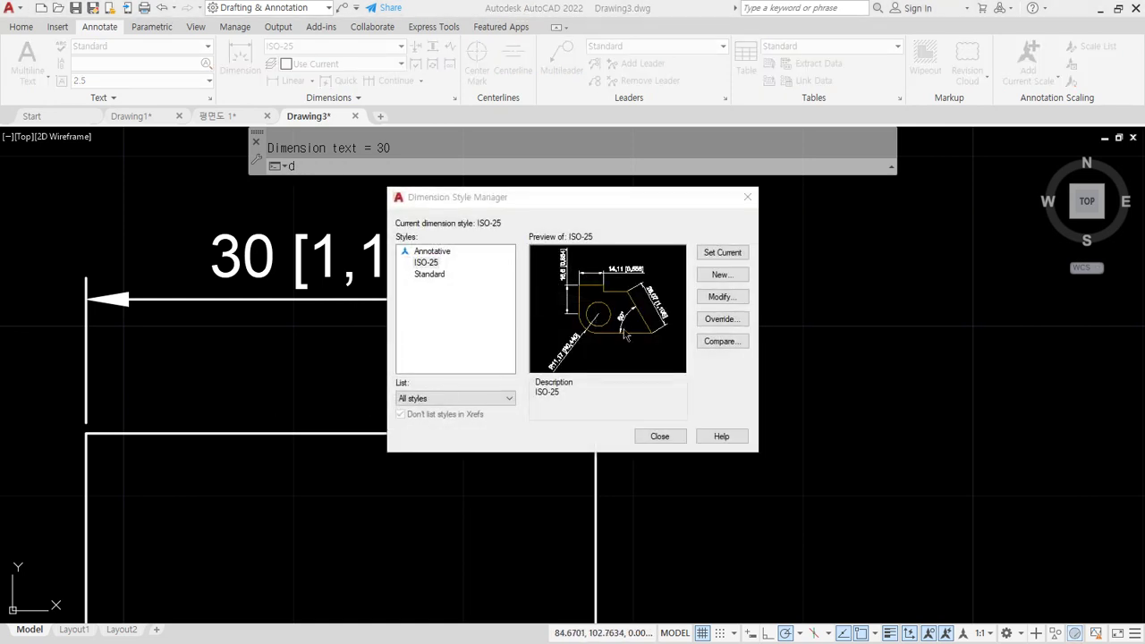
pyautogui.click(722, 297)
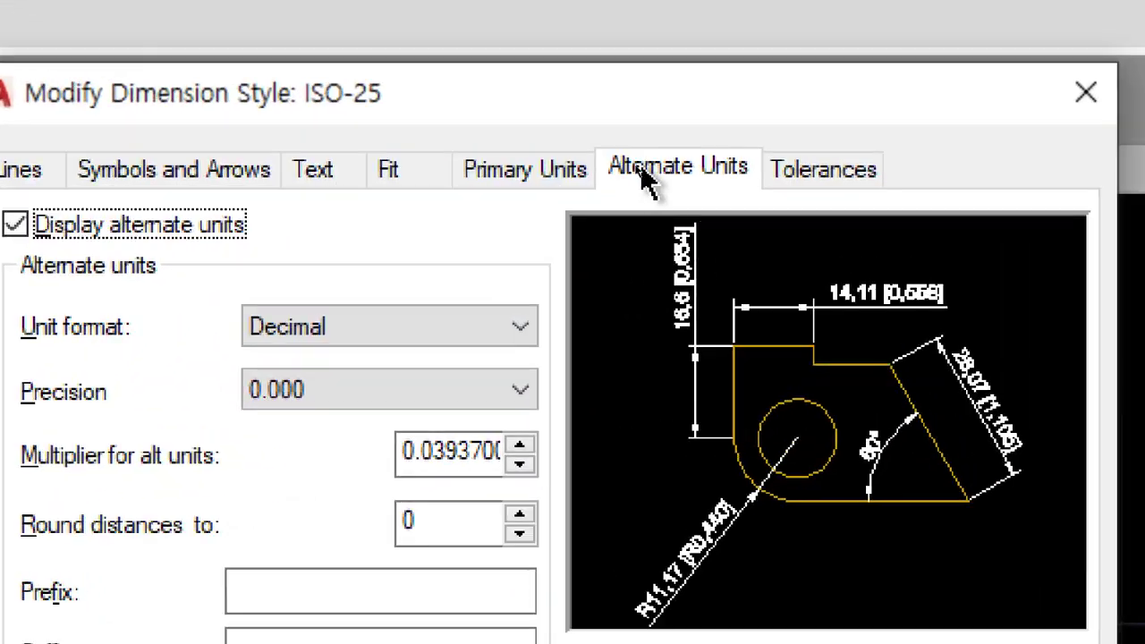
pyautogui.click(666, 159)
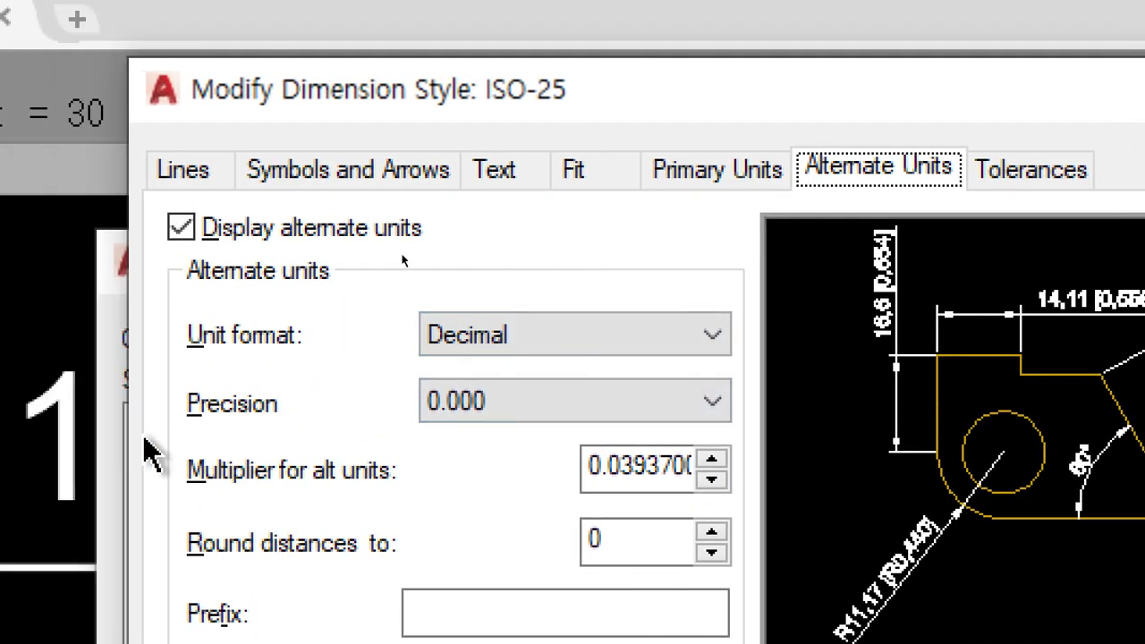
pyautogui.click(567, 346)
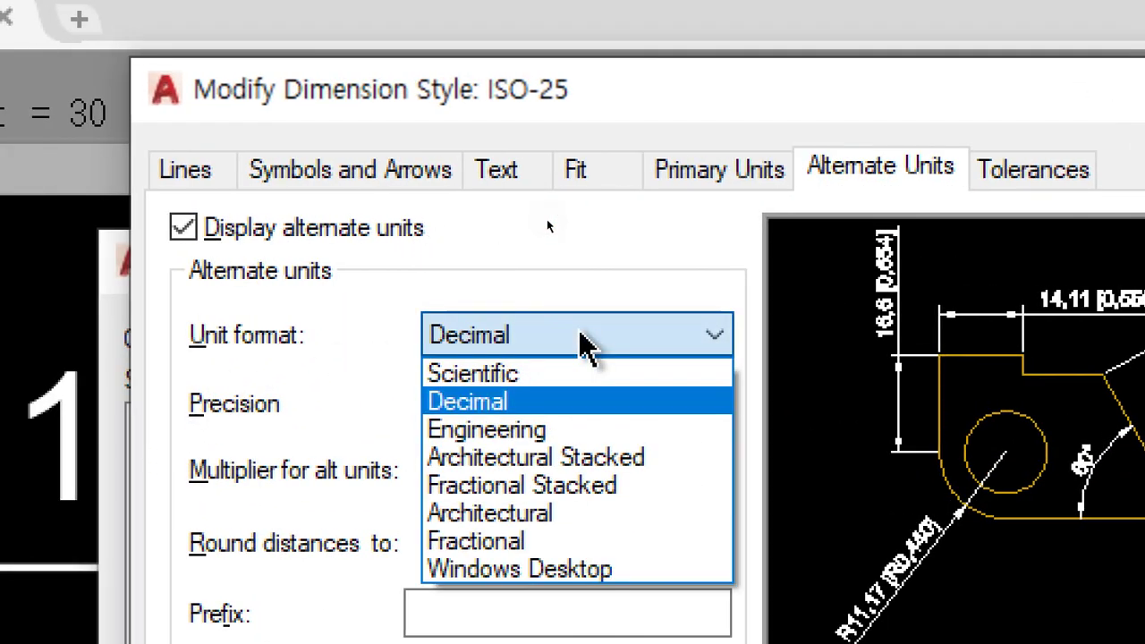
pyautogui.click(542, 568)
pyautogui.click(577, 408)
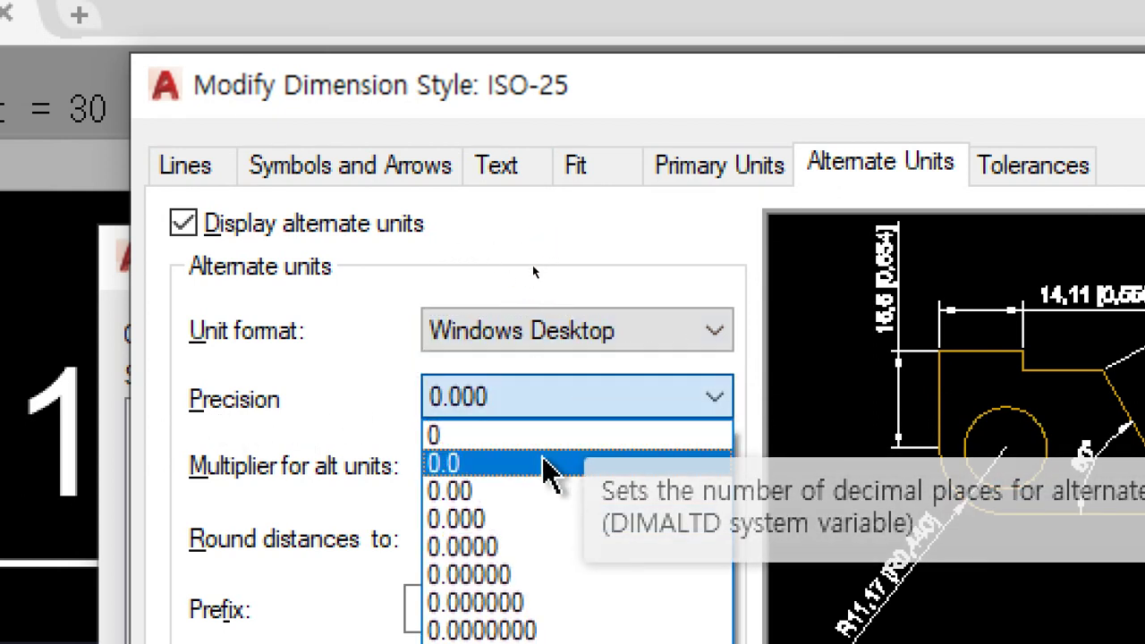
pyautogui.click(514, 491)
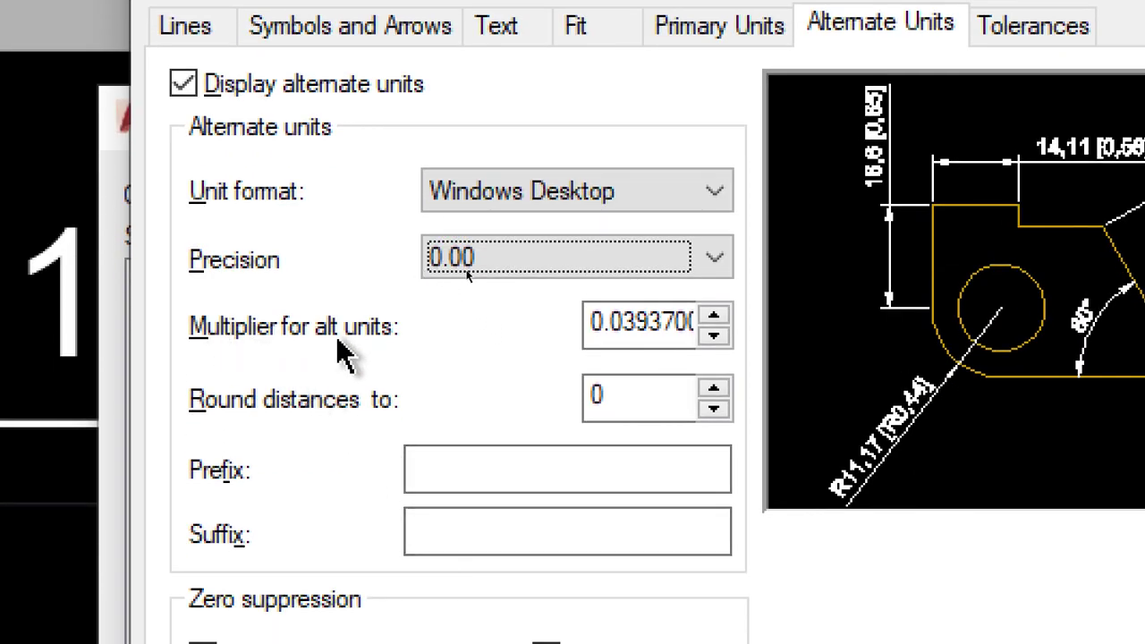
# Step: Set the multiplier for alternate units to 1 and apply the style to the square's width dimension
pyautogui.click(595, 323)
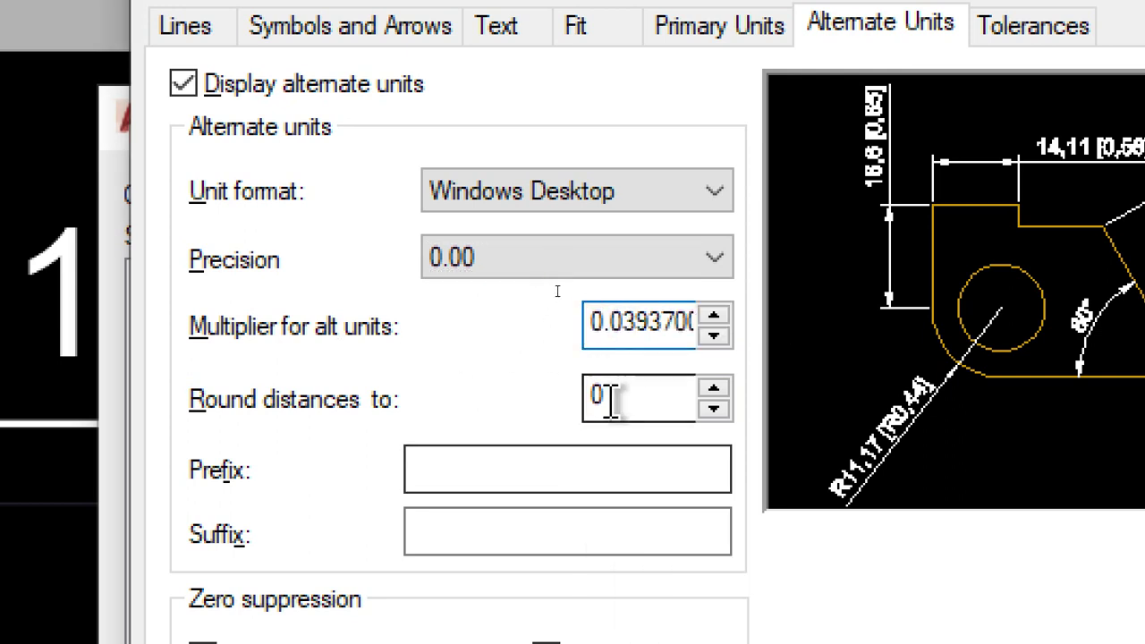
pyautogui.hotkey('ctrl', 'a')
pyautogui.write('1')
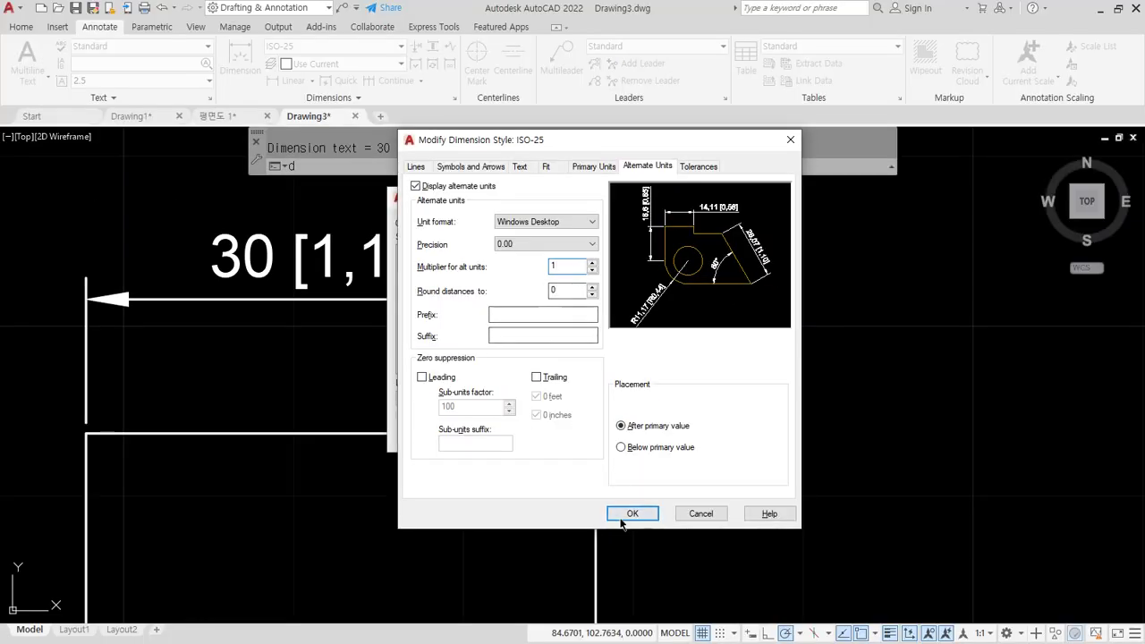
pyautogui.click(621, 511)
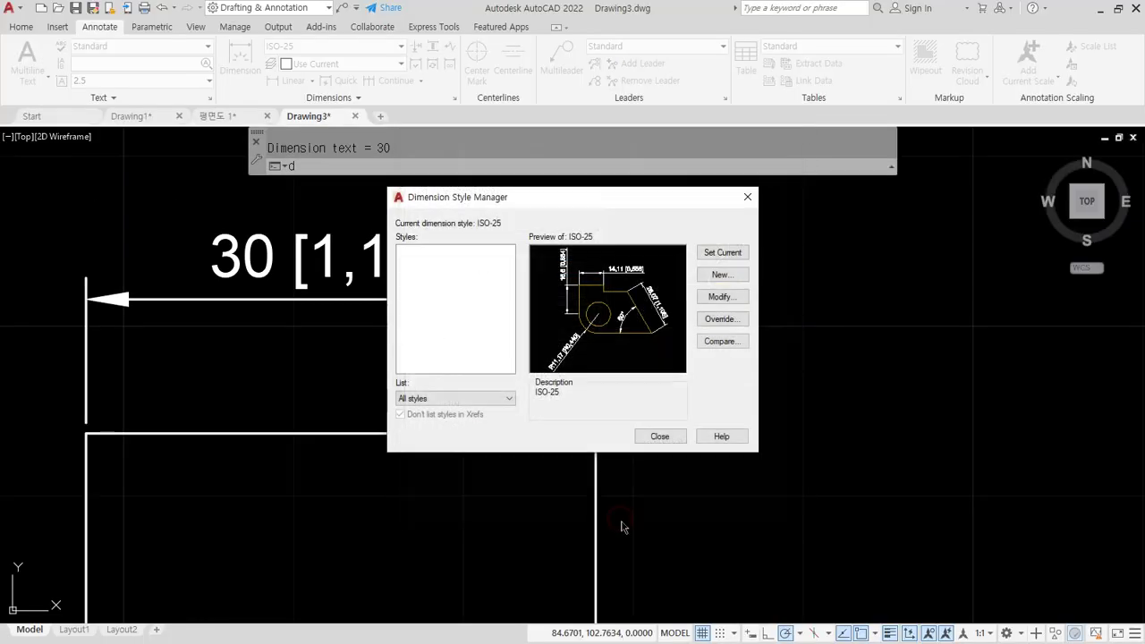
pyautogui.click(659, 436)
pyautogui.scroll(2, 259, 266)
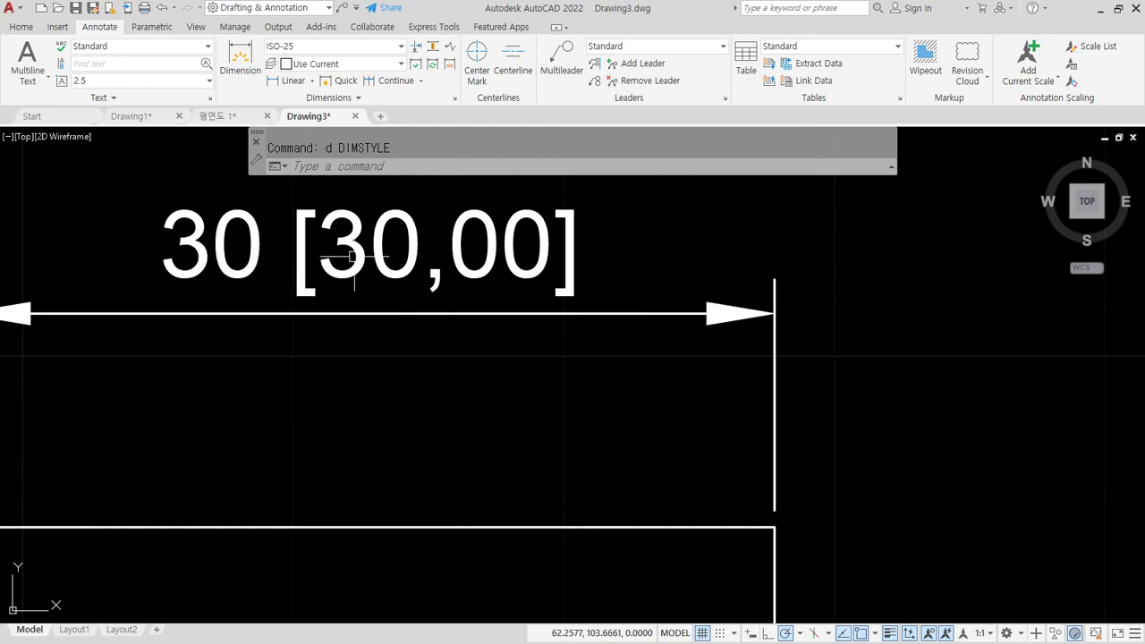
pyautogui.moveTo(328, 295); pyautogui.dragTo(549, 353, button='middle')
# Step: Set the unit format of the ISO-25 style's primary units to Windows Desktop and apply it
pyautogui.write('d')
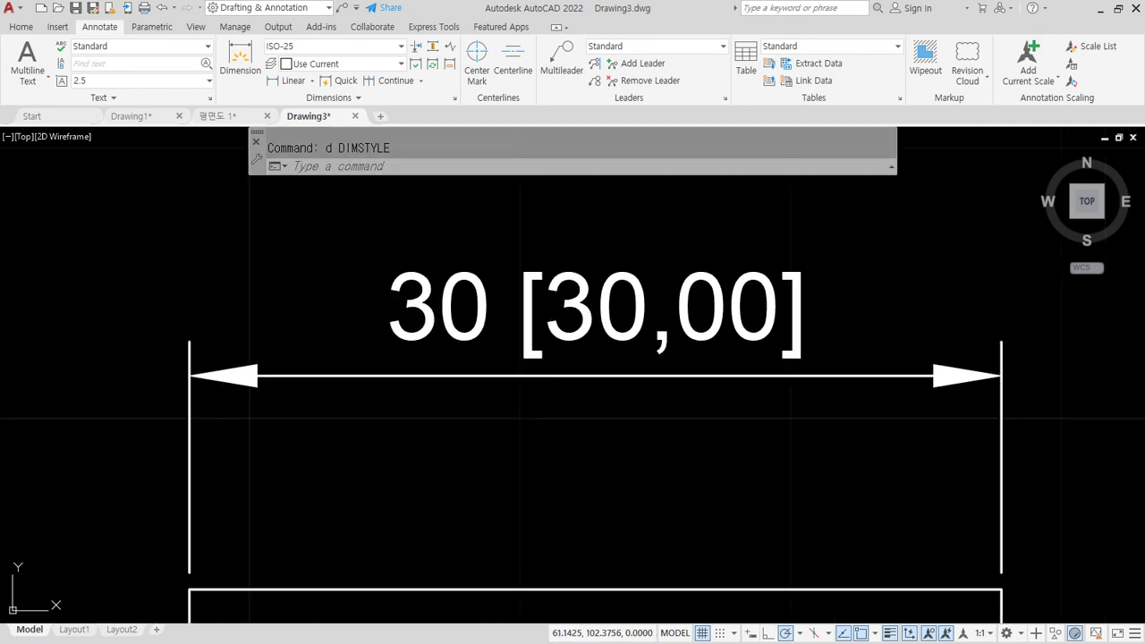
pyautogui.press('Return')
pyautogui.press('Return')
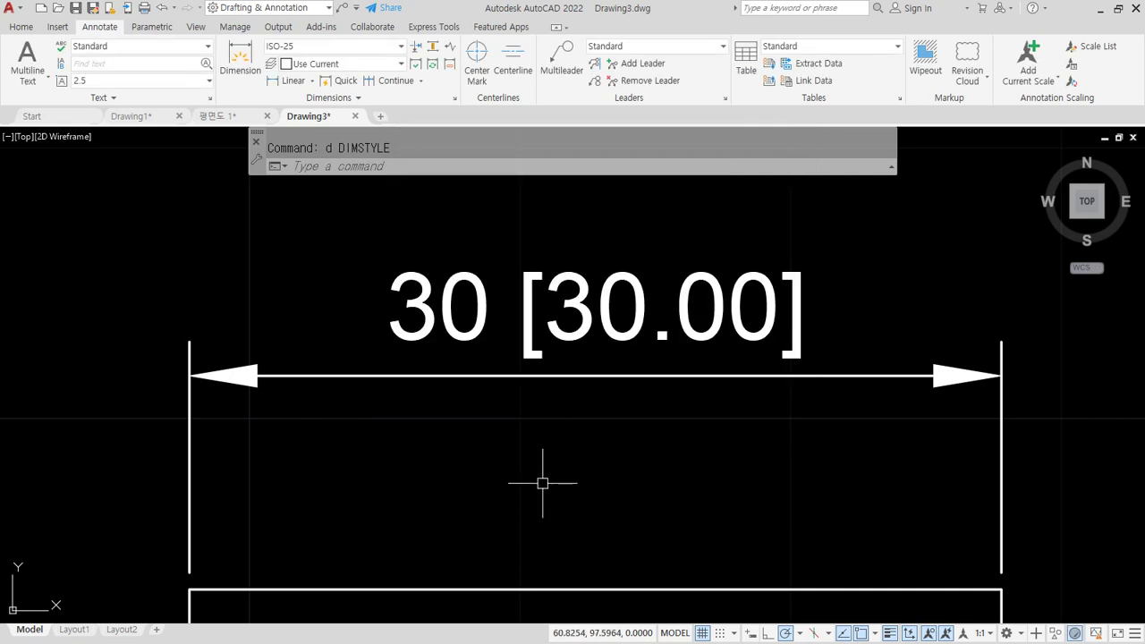
# Step: Change the ISO-25 style's multiplier for alternate units to 0.5 and apply it to the drawing
pyautogui.write('d')
pyautogui.press('Return')
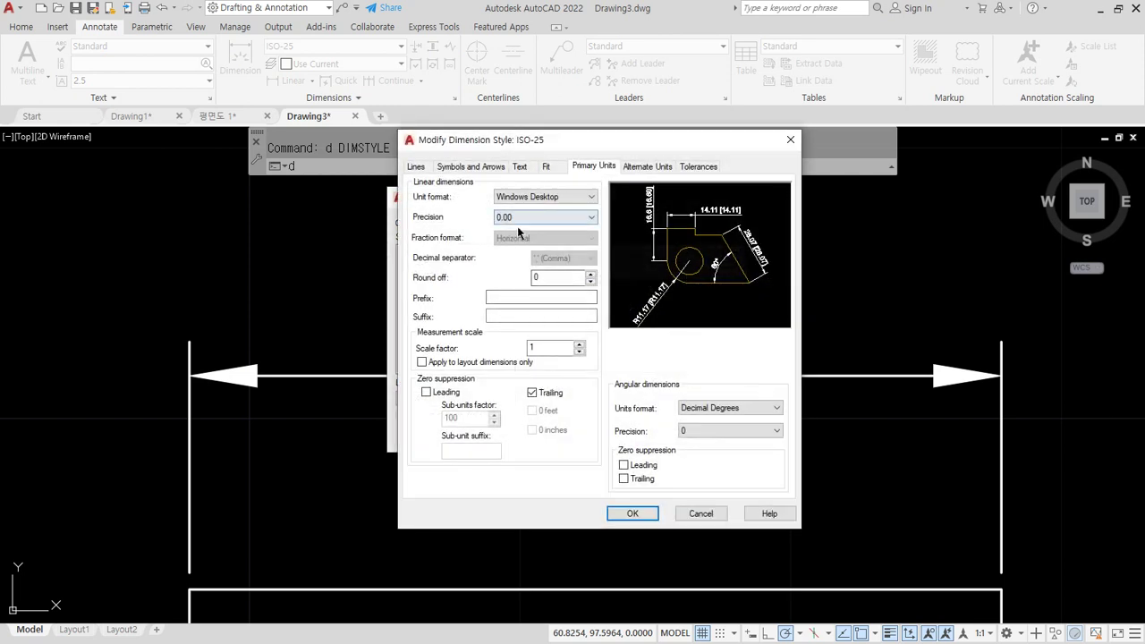
pyautogui.click(644, 168)
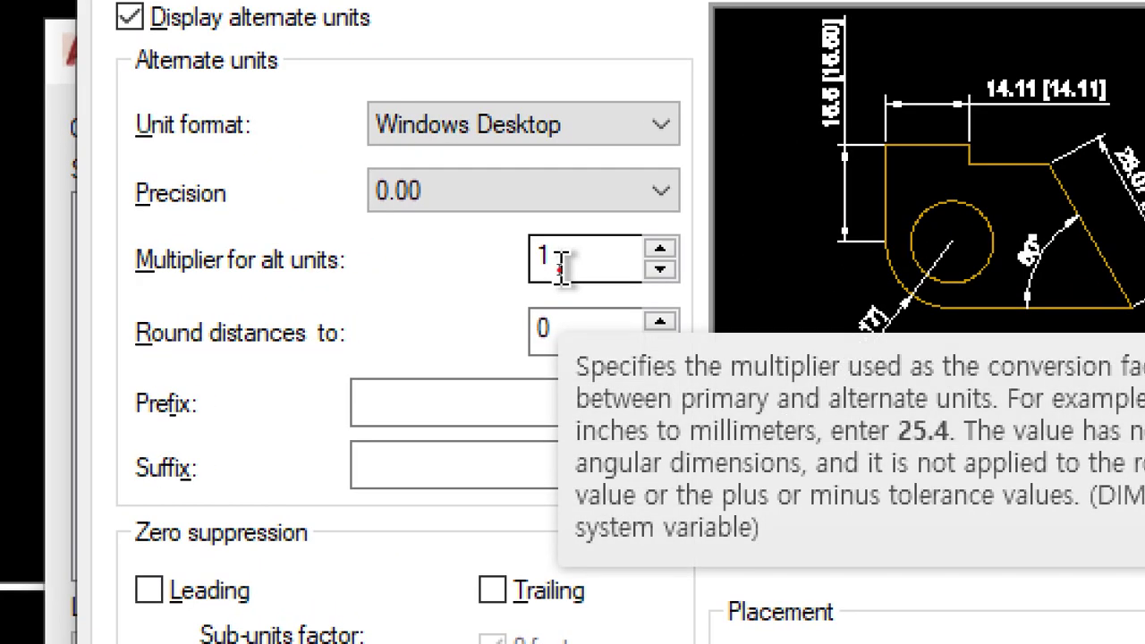
pyautogui.doubleClick(558, 265)
pyautogui.write('0')
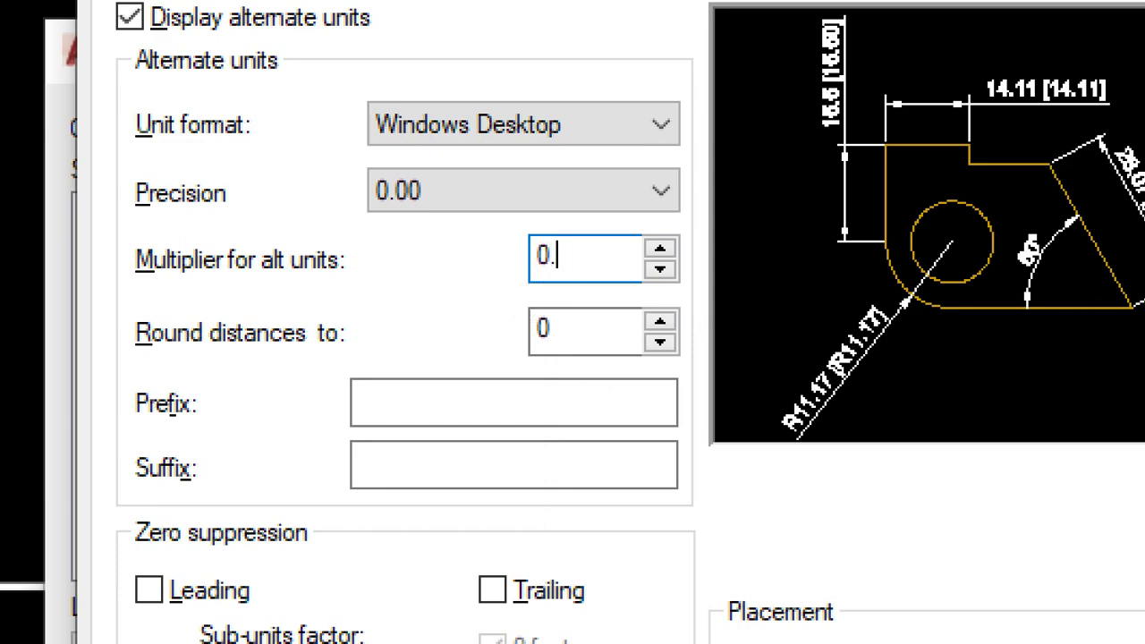
pyautogui.write('.5')
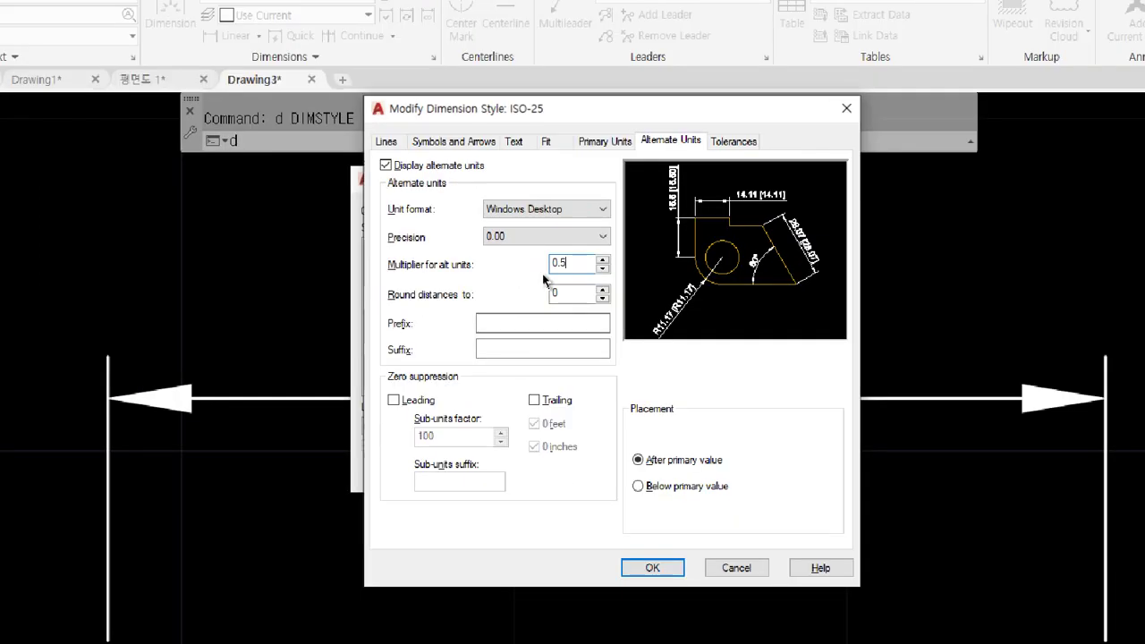
pyautogui.click(639, 513)
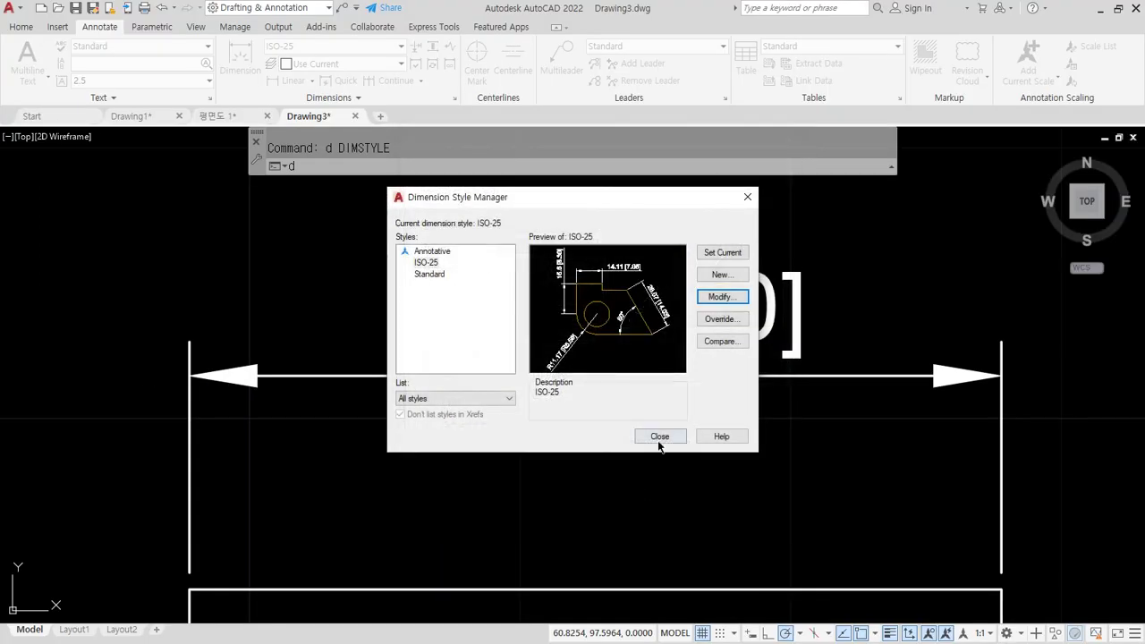
pyautogui.click(659, 436)
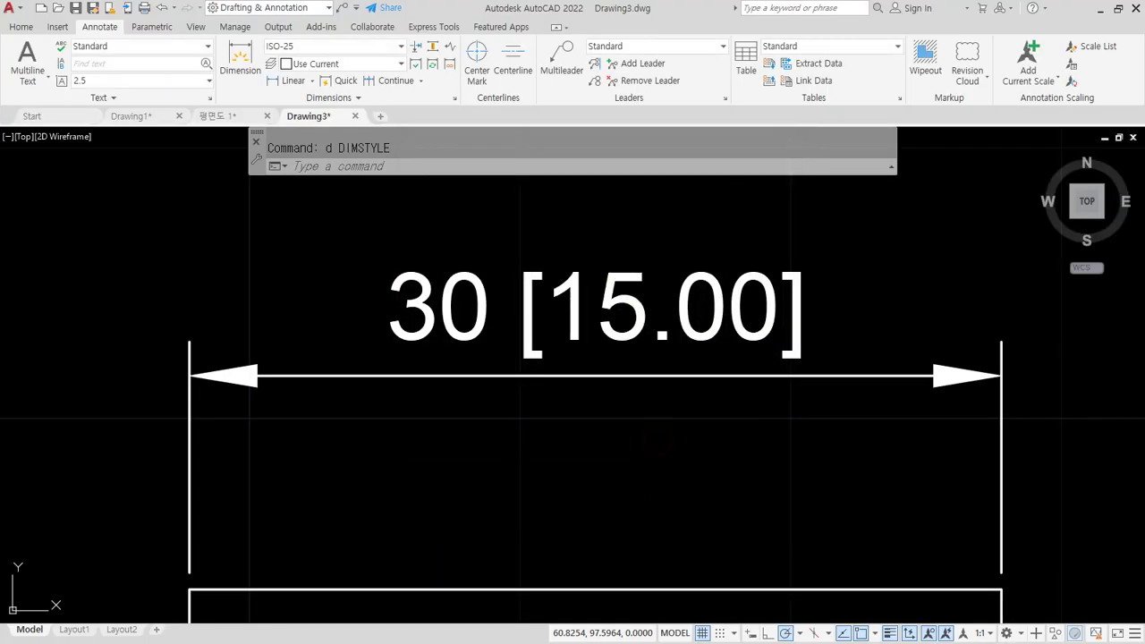
# Step: Change the ISO-25 style's multiplier for alternate units to 2 and apply it to the drawing
pyautogui.write('d')
pyautogui.press('Return')
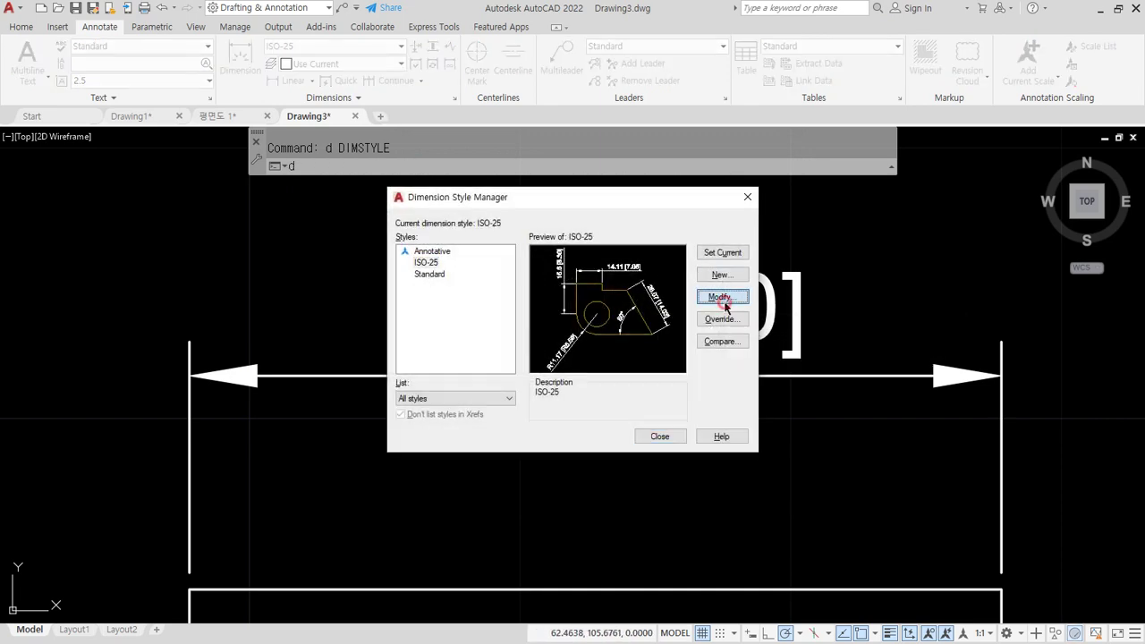
pyautogui.click(723, 300)
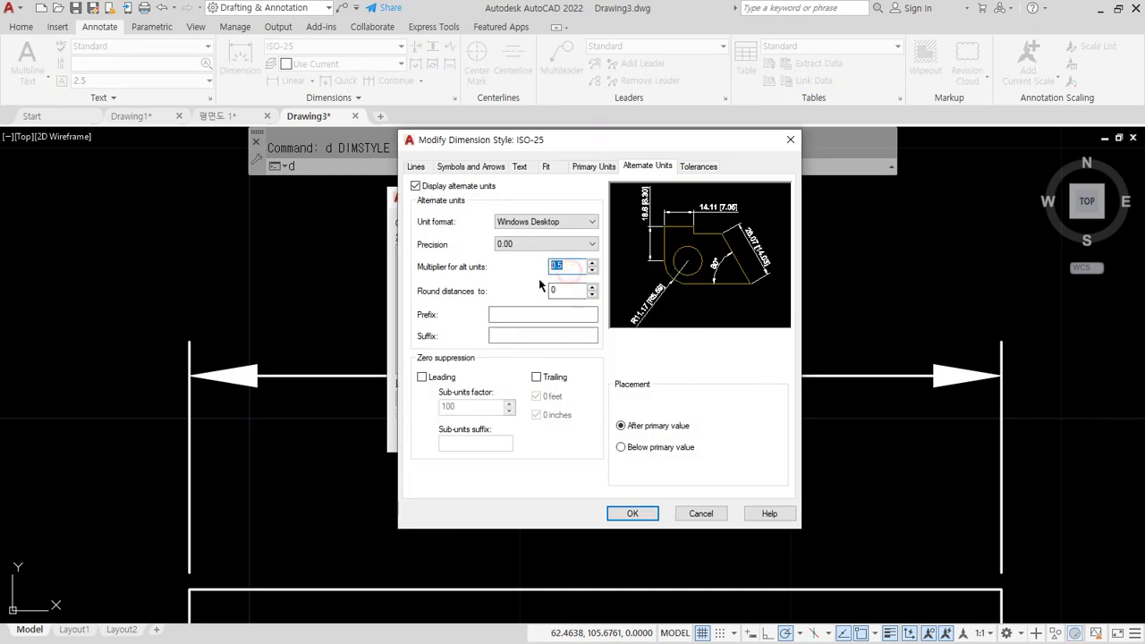
pyautogui.click(619, 510)
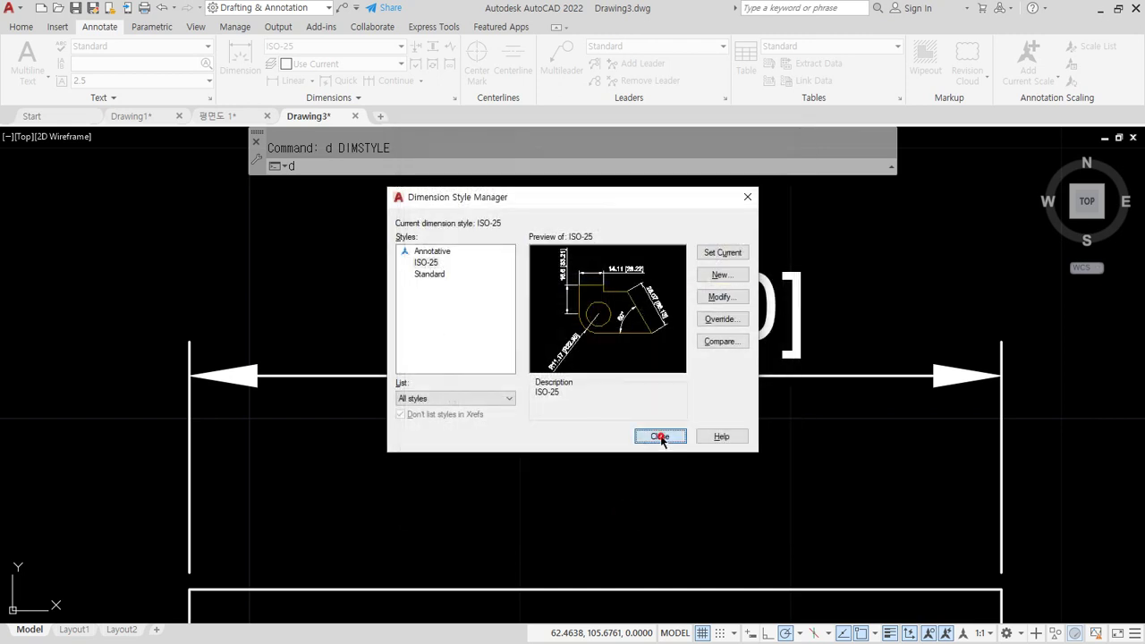
pyautogui.click(661, 438)
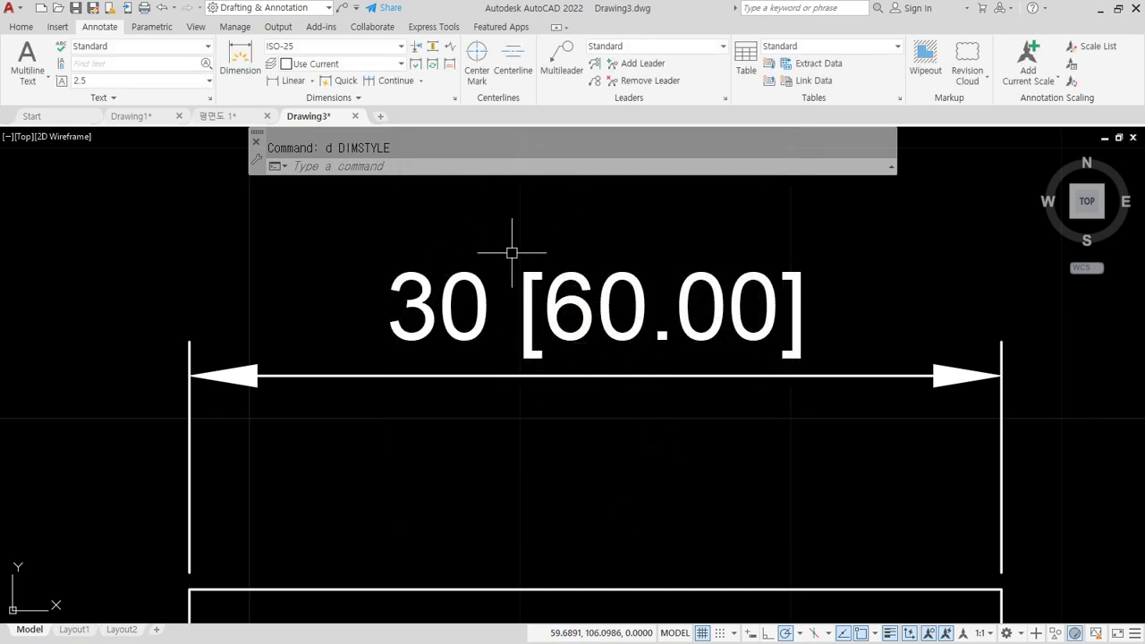
# Step: Suppress trailing zeros in the alternate units of the ISO-25 style and apply the change
pyautogui.moveTo(706, 356); pyautogui.dragTo(787, 284)
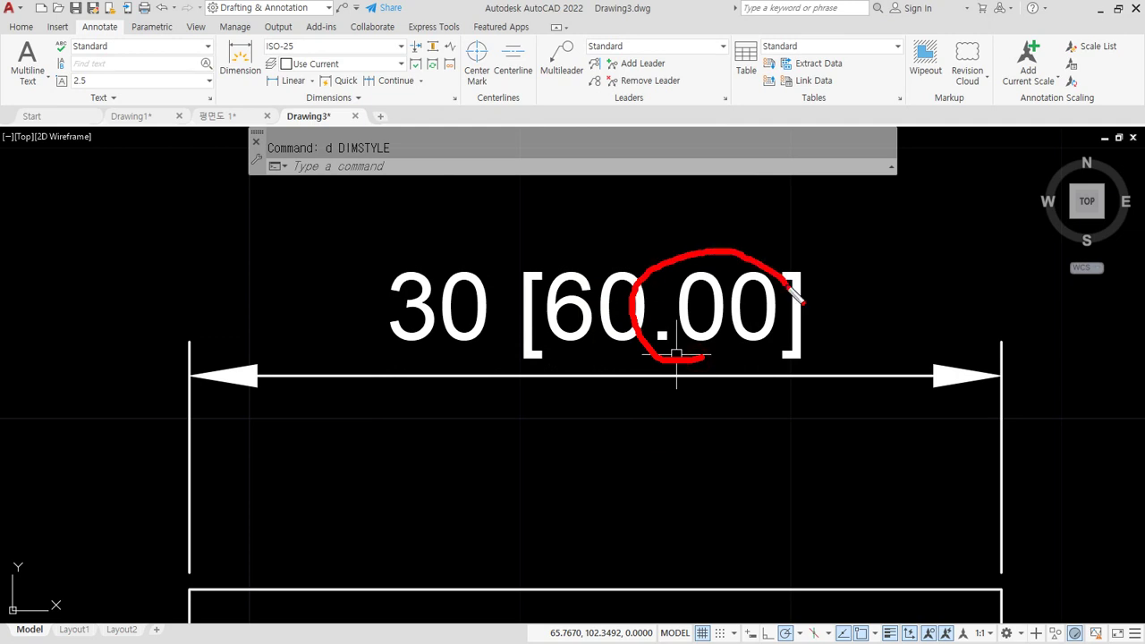
pyautogui.moveTo(683, 335); pyautogui.dragTo(777, 279)
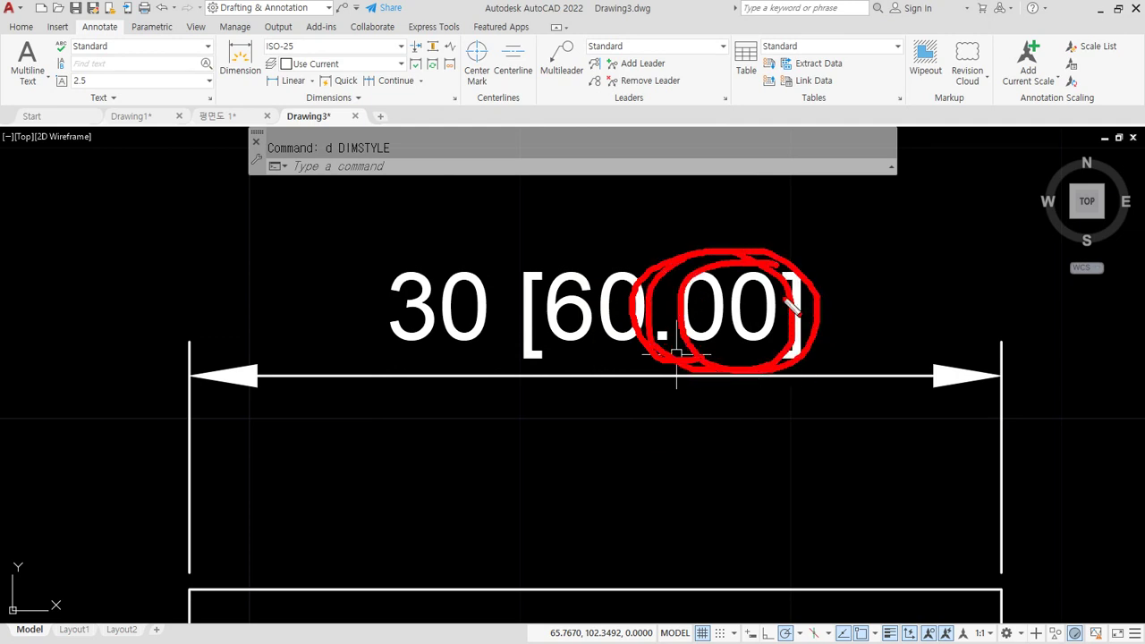
pyautogui.press('Escape')
pyautogui.press('Return')
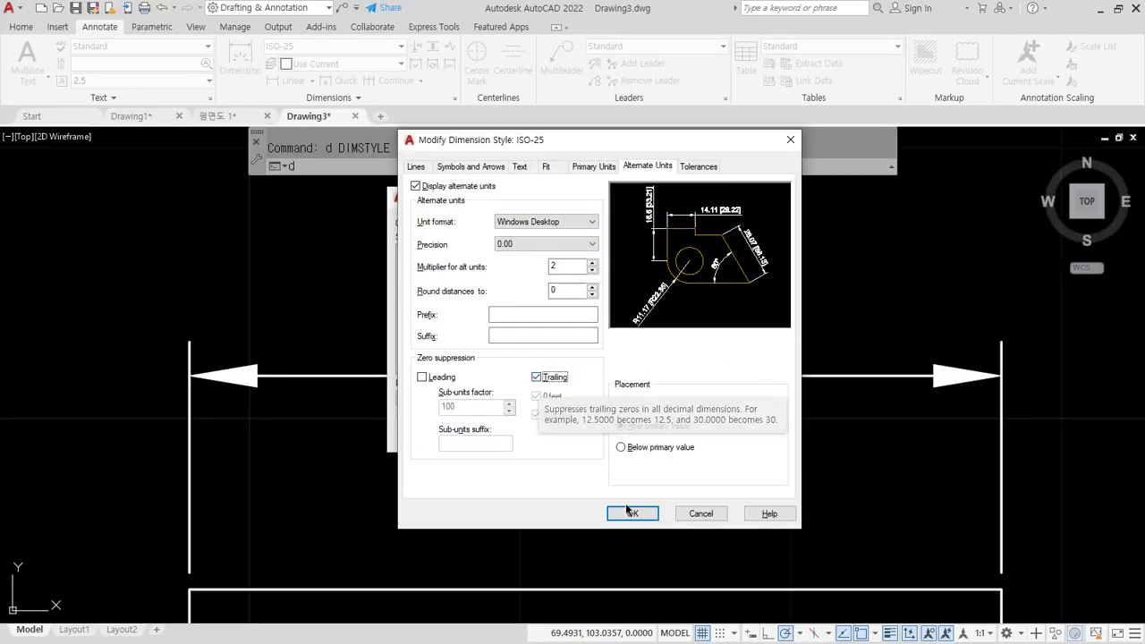
pyautogui.click(618, 511)
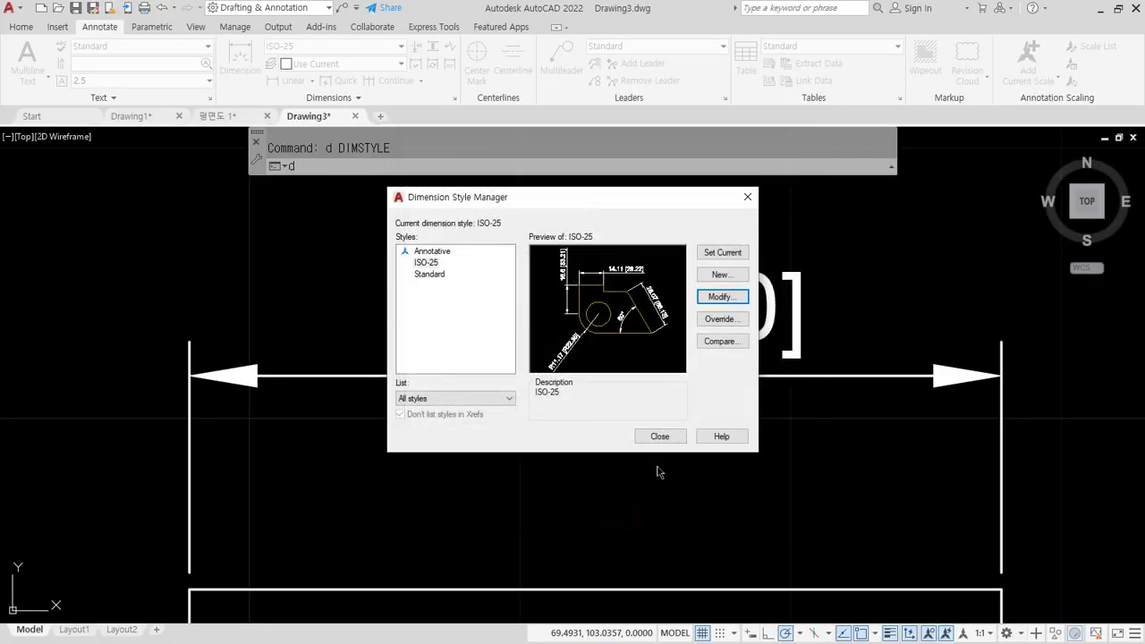
pyautogui.click(660, 436)
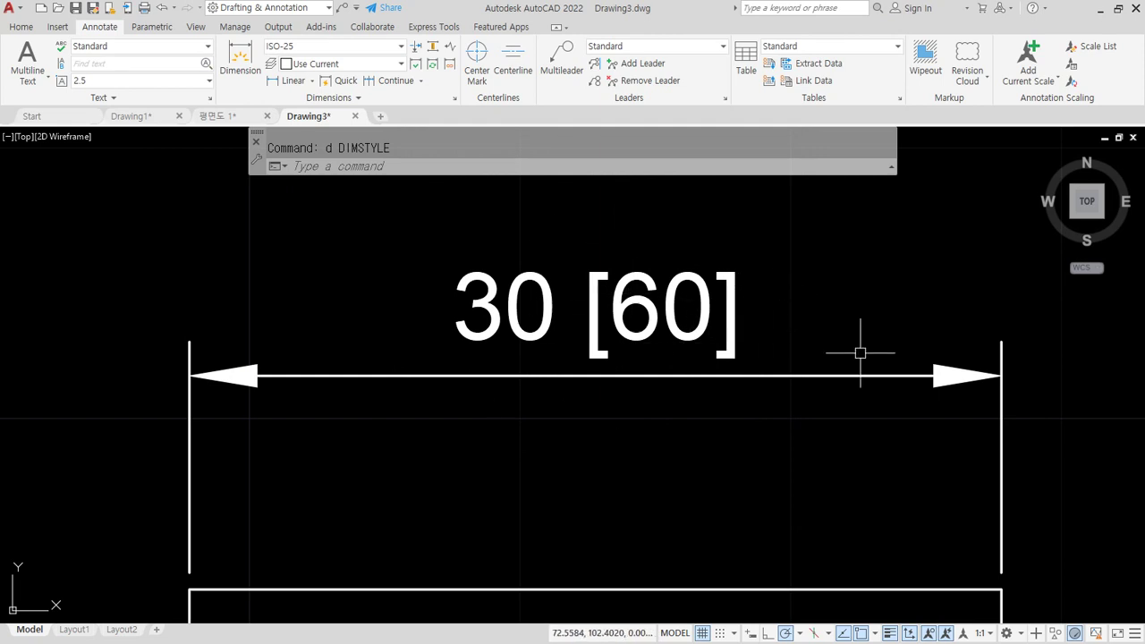
pyautogui.write('d')
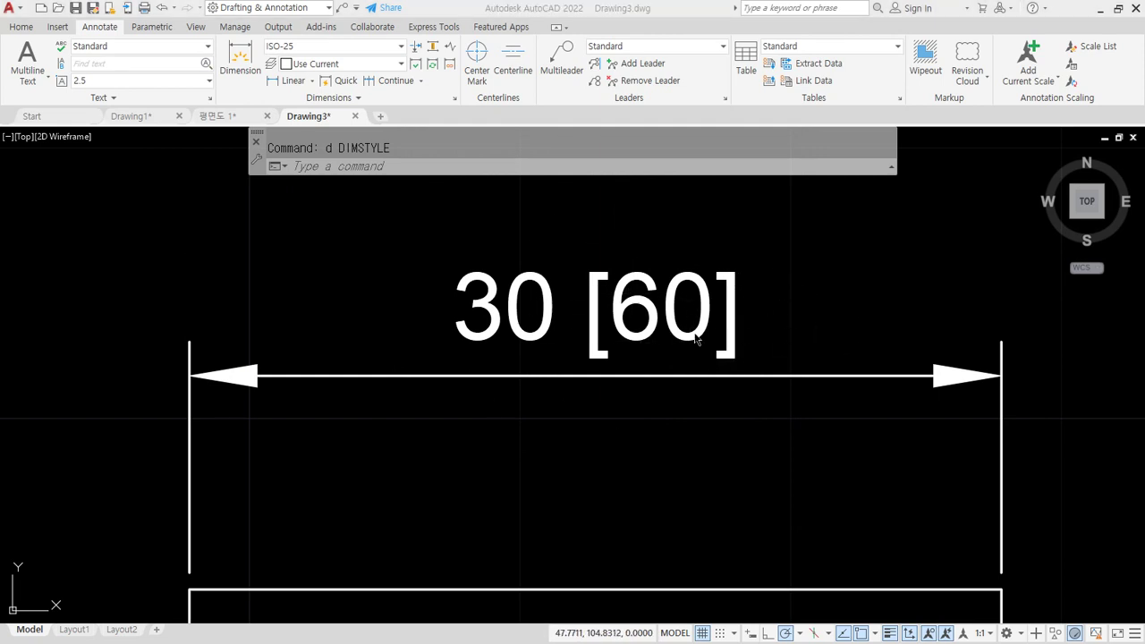
pyautogui.moveTo(664, 373); pyautogui.dragTo(740, 288)
pyautogui.moveTo(613, 346); pyautogui.dragTo(740, 337)
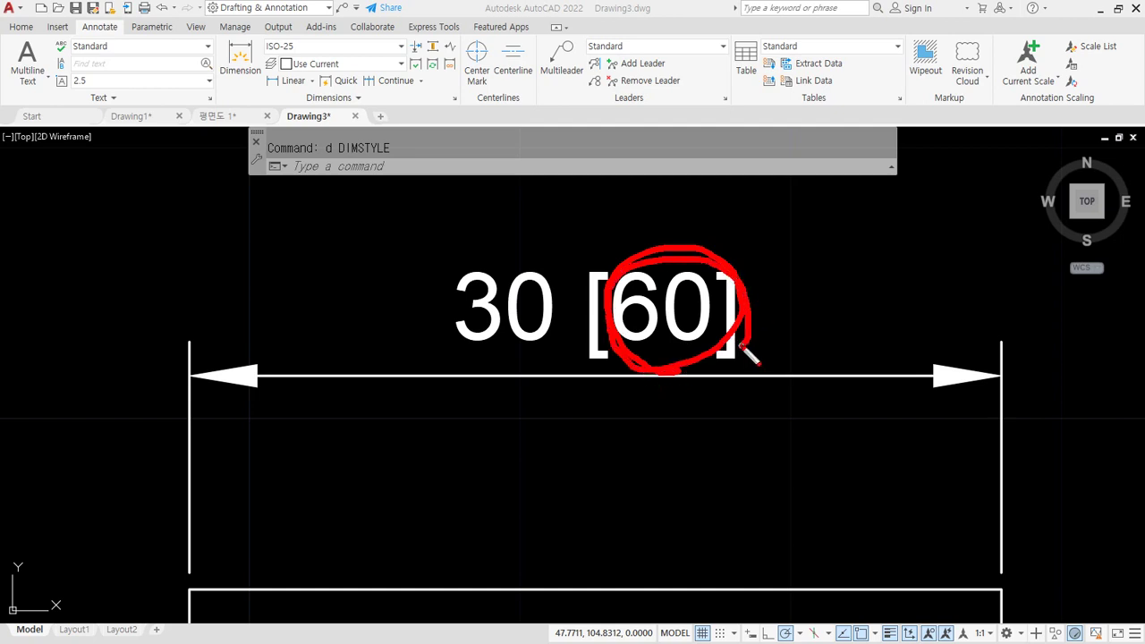
pyautogui.press('Escape')
# Step: Switch to the Notepad notes, save them, and start a new blank document
pyautogui.hotkey('alt', 'Tab')
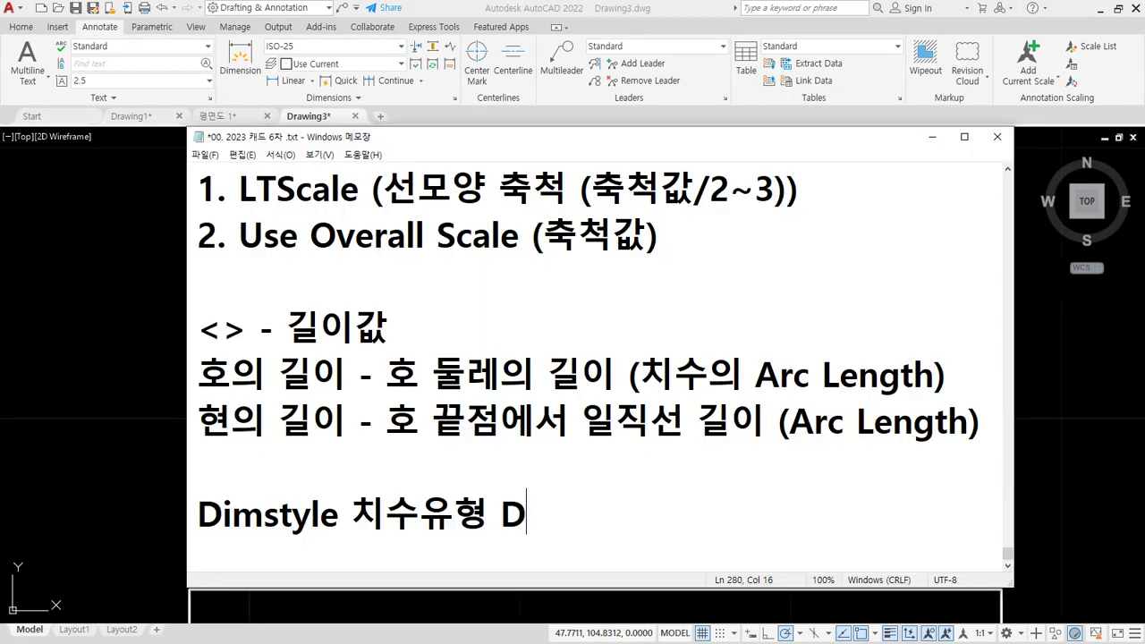
pyautogui.click(202, 157)
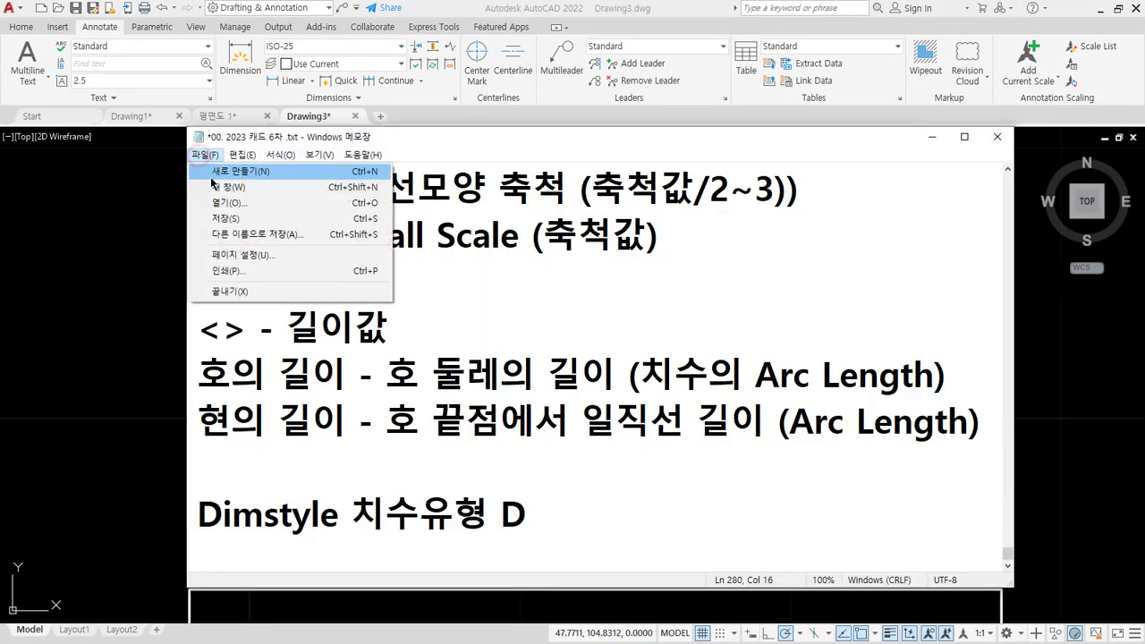
pyautogui.click(240, 220)
pyautogui.click(212, 158)
pyautogui.click(220, 174)
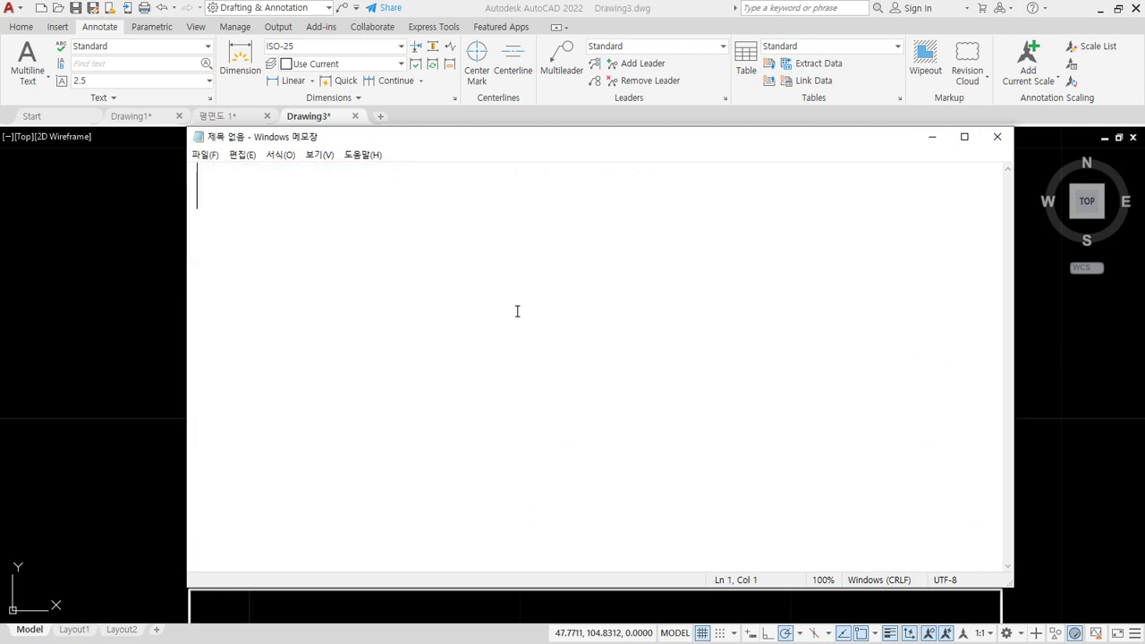
# Step: Write the conversion "1inch = 25.4mm" as the first line of the blank note
pyautogui.write('1')
pyautogui.write('cm')
pyautogui.press('BackSpace')
pyautogui.press('BackSpace')
pyautogui.write('mm')
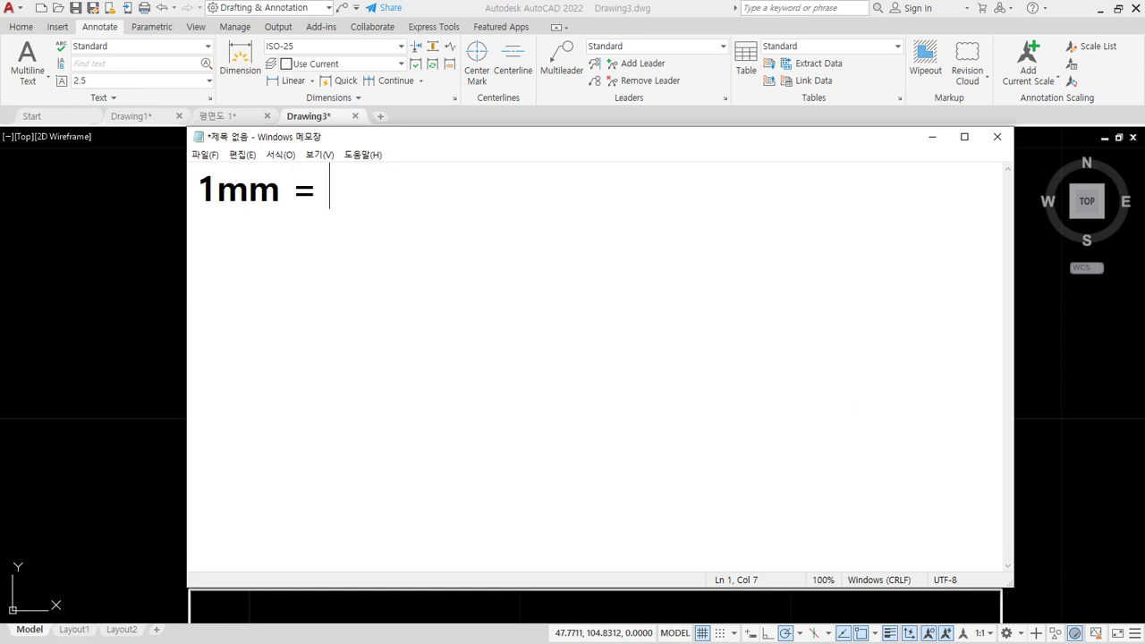
pyautogui.write(' = 25.4')
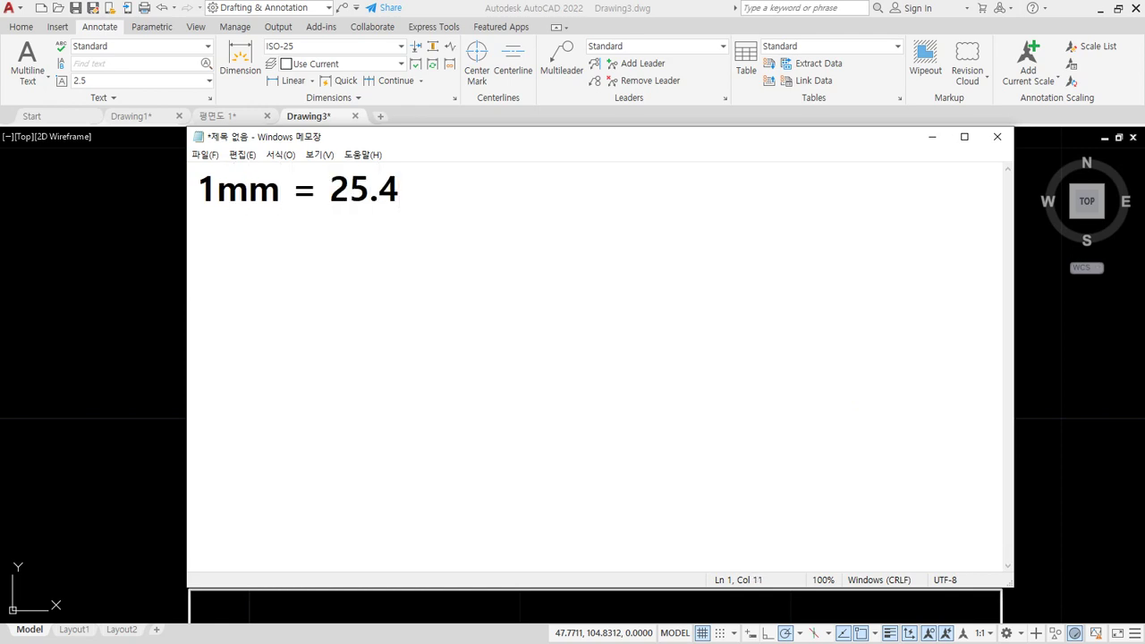
pyautogui.press('BackSpace')
pyautogui.press('BackSpace')
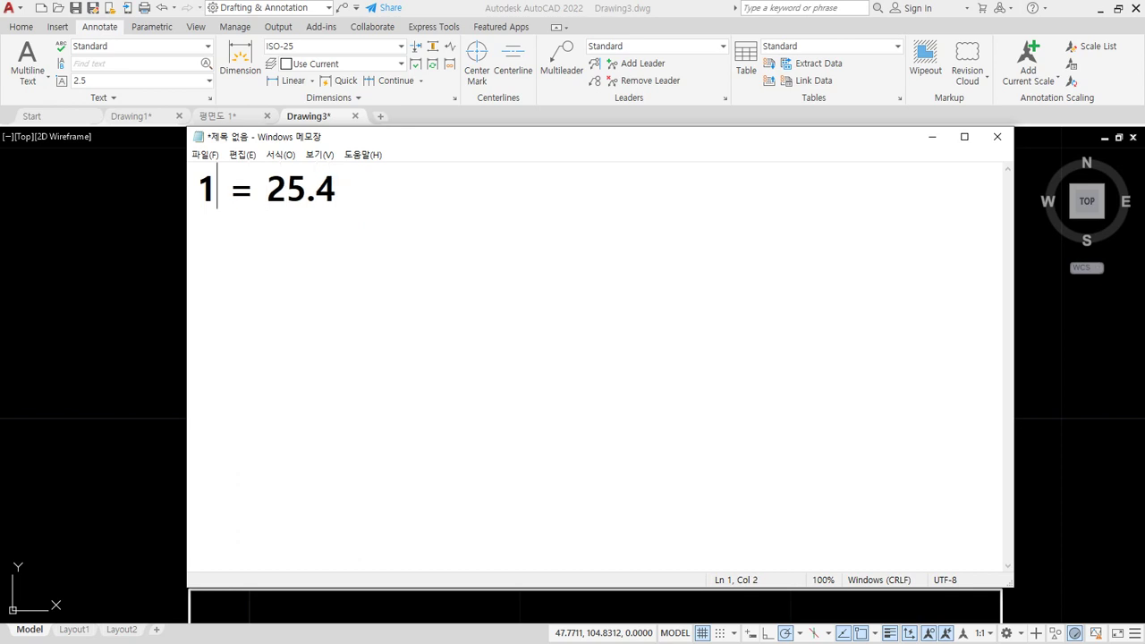
pyautogui.write('c')
pyautogui.press('BackSpace')
pyautogui.write('inch')
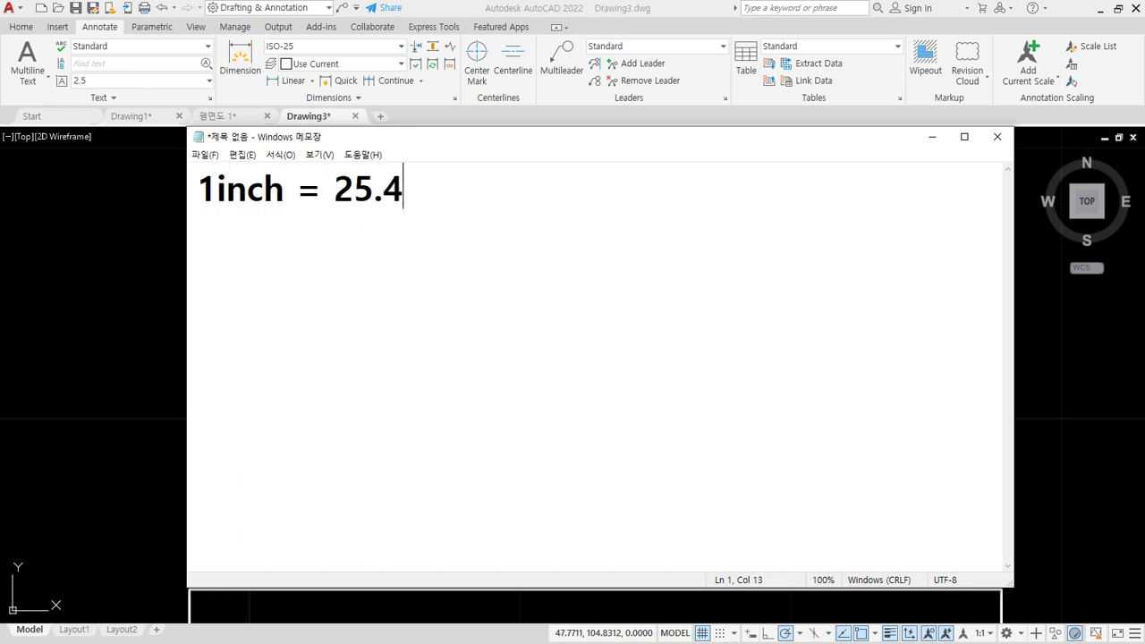
pyautogui.write('mm')
# Step: Add a second line to the note with the inverse conversion "1mm = 1/25.4 inch"
pyautogui.write('m')
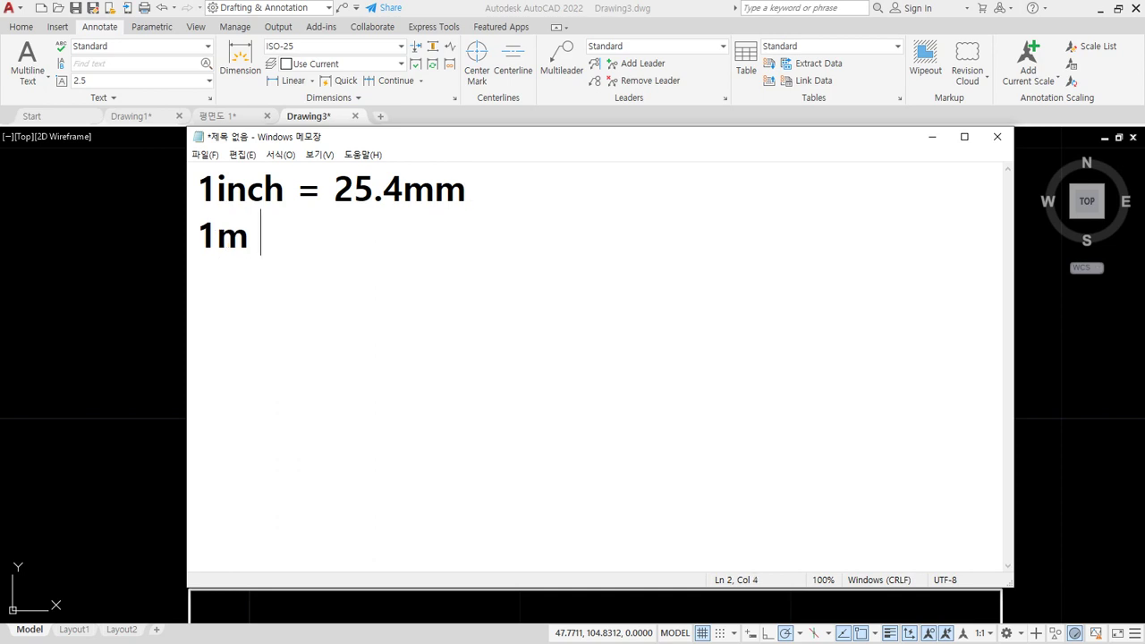
pyautogui.press('BackSpace')
pyautogui.write('m = 1/25')
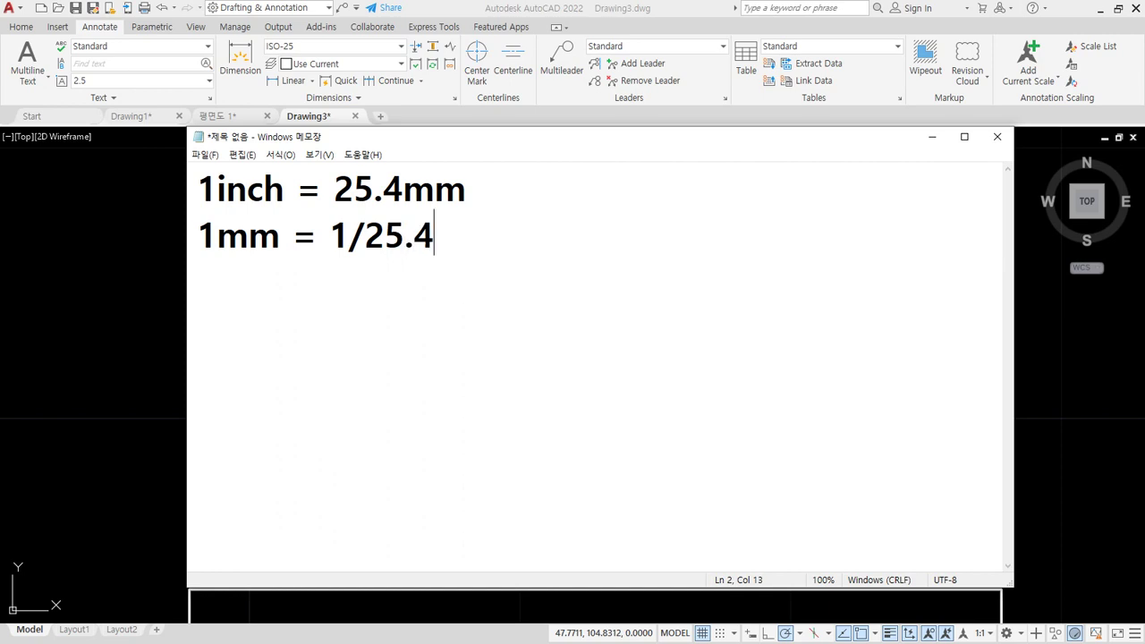
pyautogui.write('.4 ch')
pyautogui.press('BackSpace')
pyautogui.press('BackSpace')
pyautogui.write('inch')
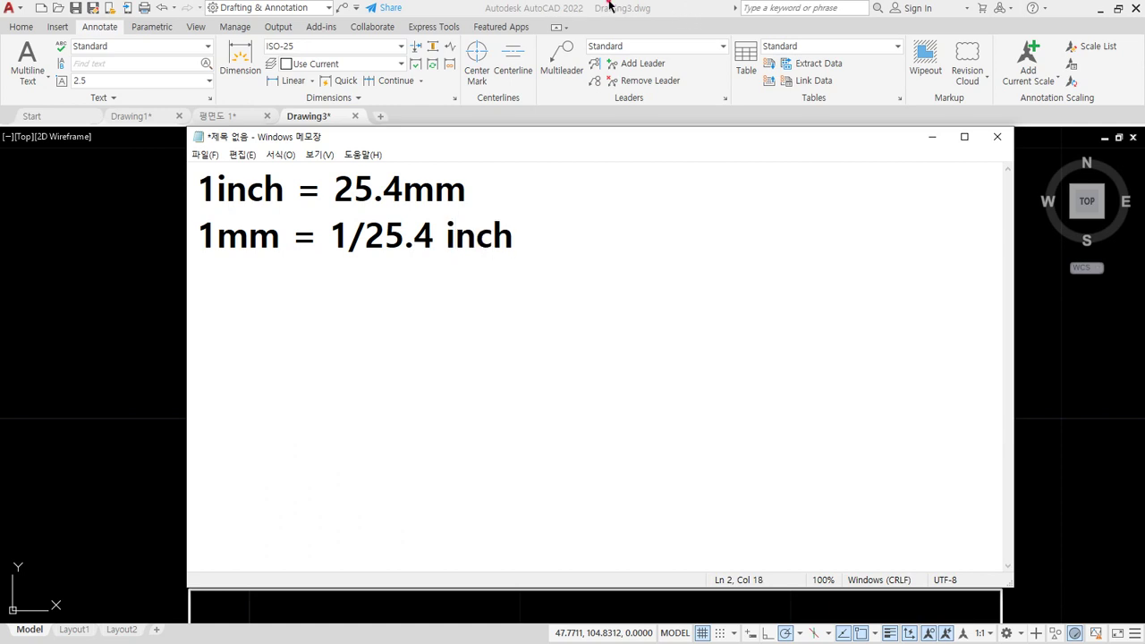
# Step: Switch to AutoCAD, set the ISO-25 style's multiplier for alternate units to 10/254, and apply it to the drawing
pyautogui.click(608, 7)
pyautogui.write('d')
pyautogui.press('Return')
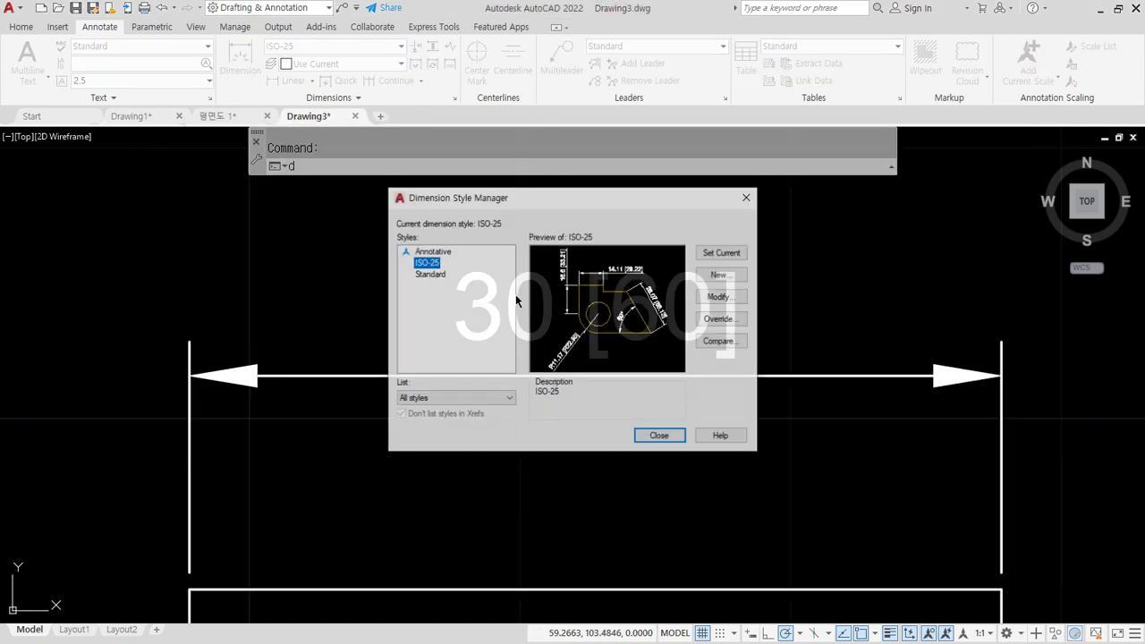
pyautogui.click(722, 296)
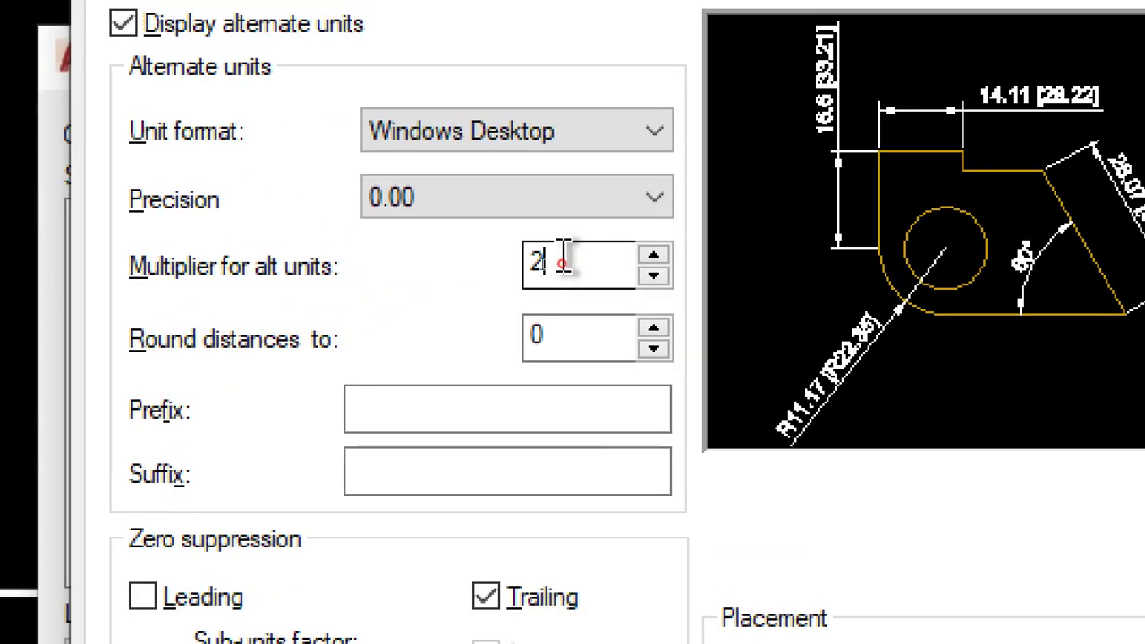
pyautogui.moveTo(560, 264); pyautogui.dragTo(515, 273)
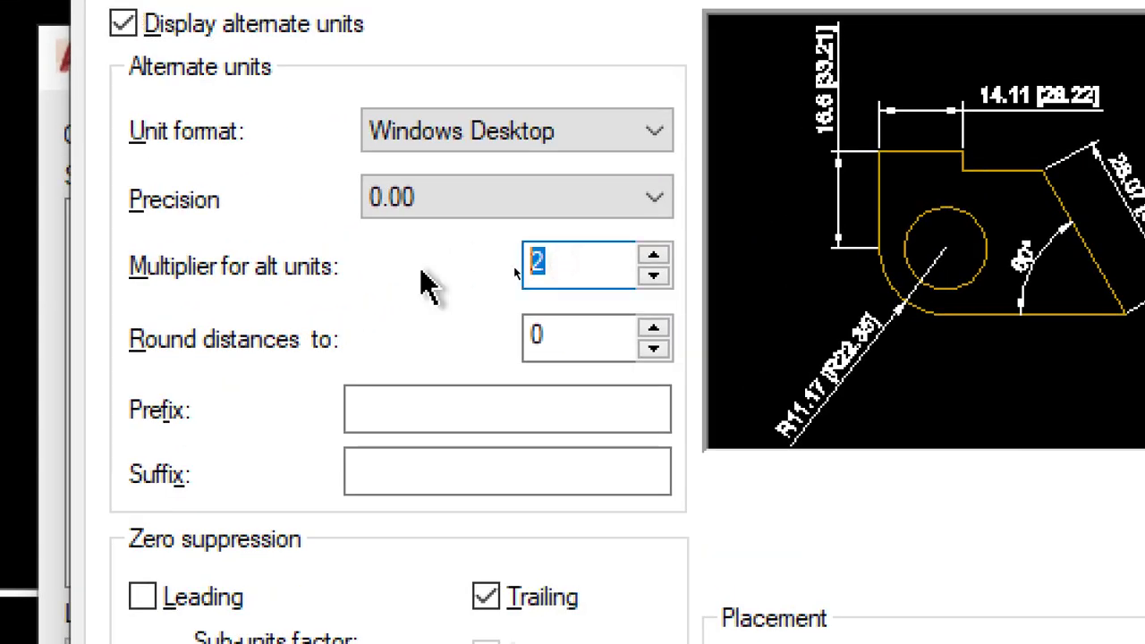
pyautogui.write('1')
pyautogui.press('BackSpace')
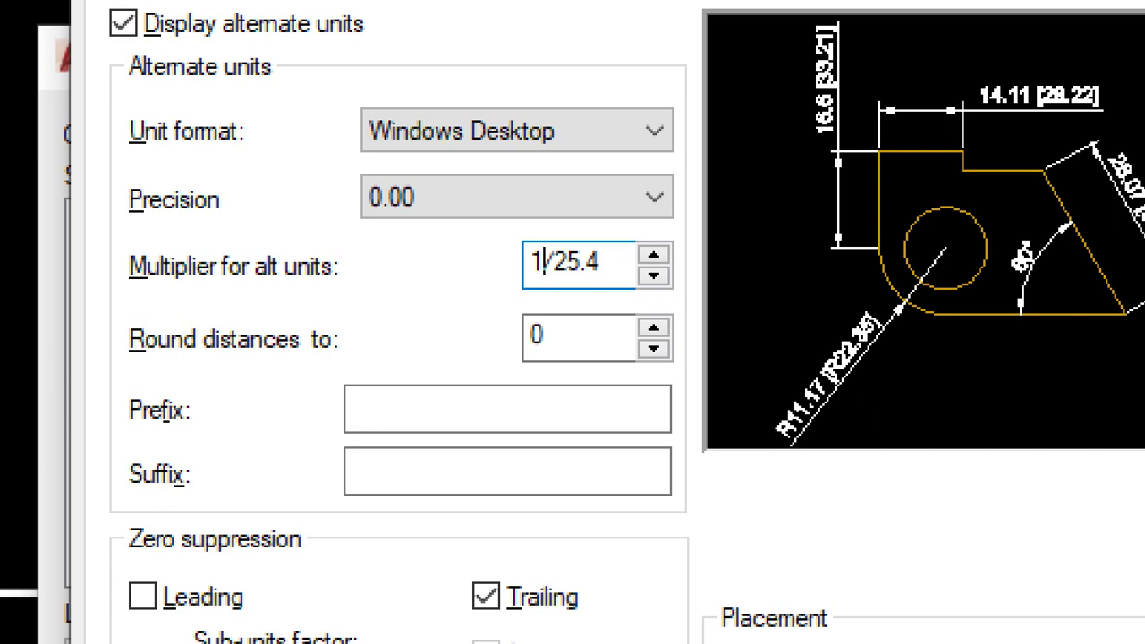
pyautogui.write('0')
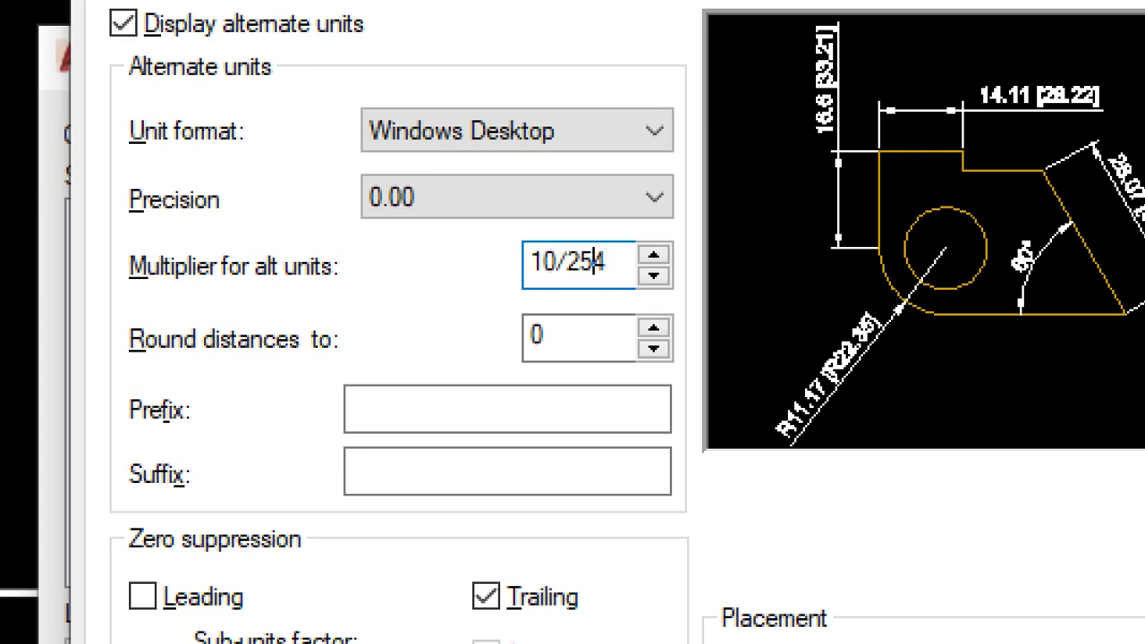
pyautogui.press('Tab')
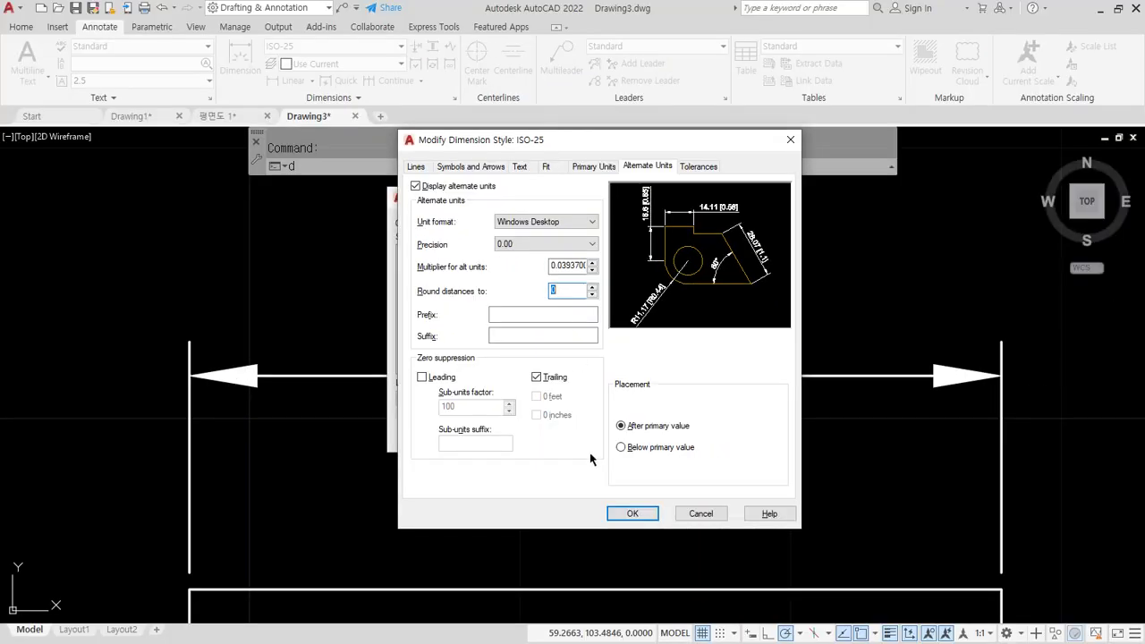
pyautogui.click(631, 512)
pyautogui.click(659, 438)
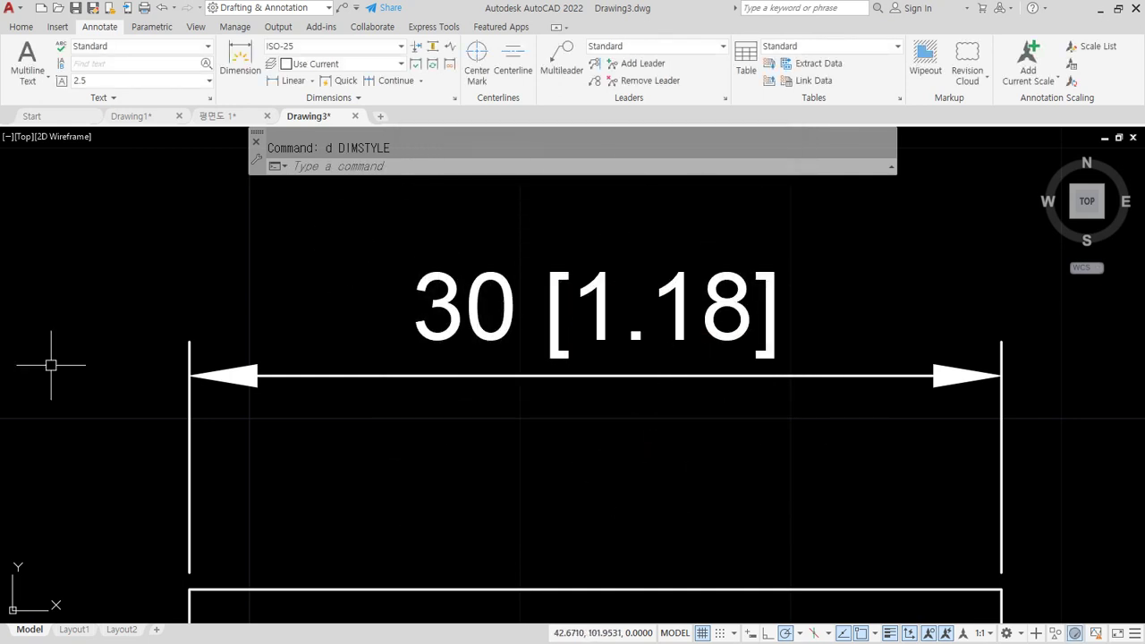
# Step: Give the primary units of the ISO-25 dimension style the suffix "mm"
pyautogui.write('d')
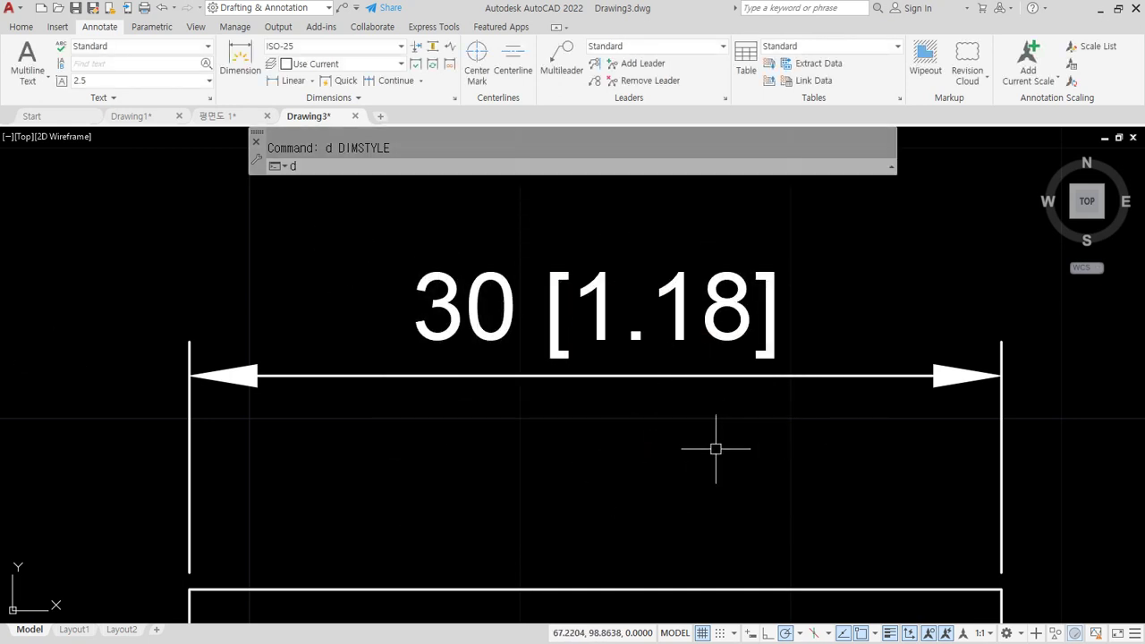
pyautogui.press('Return')
pyautogui.click(722, 296)
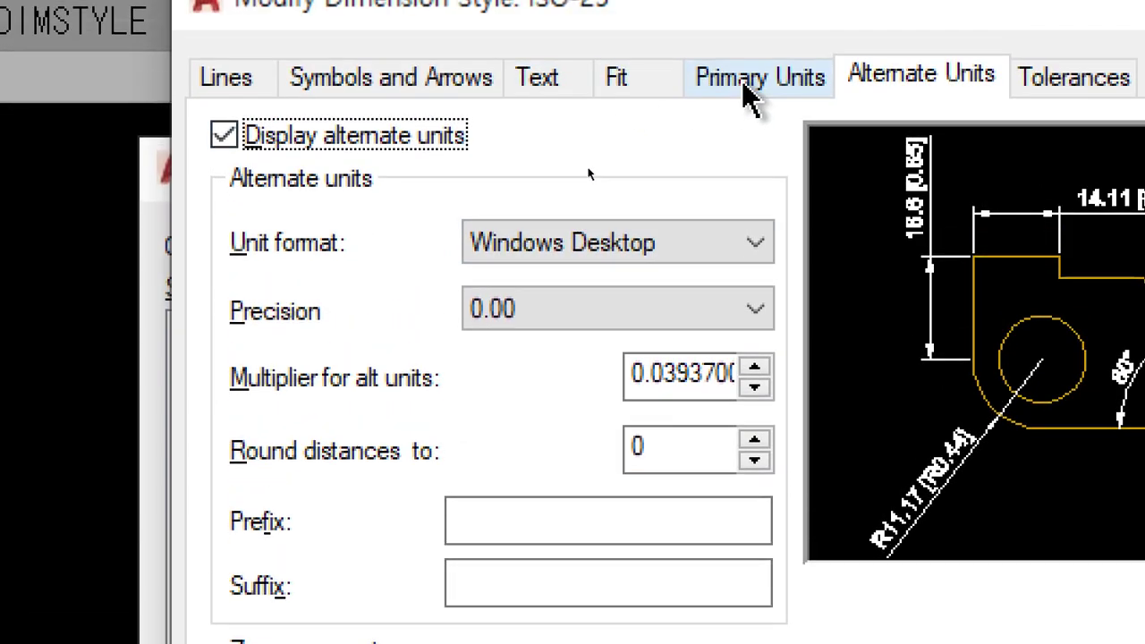
pyautogui.click(747, 80)
pyautogui.click(486, 527)
pyautogui.write('mm')
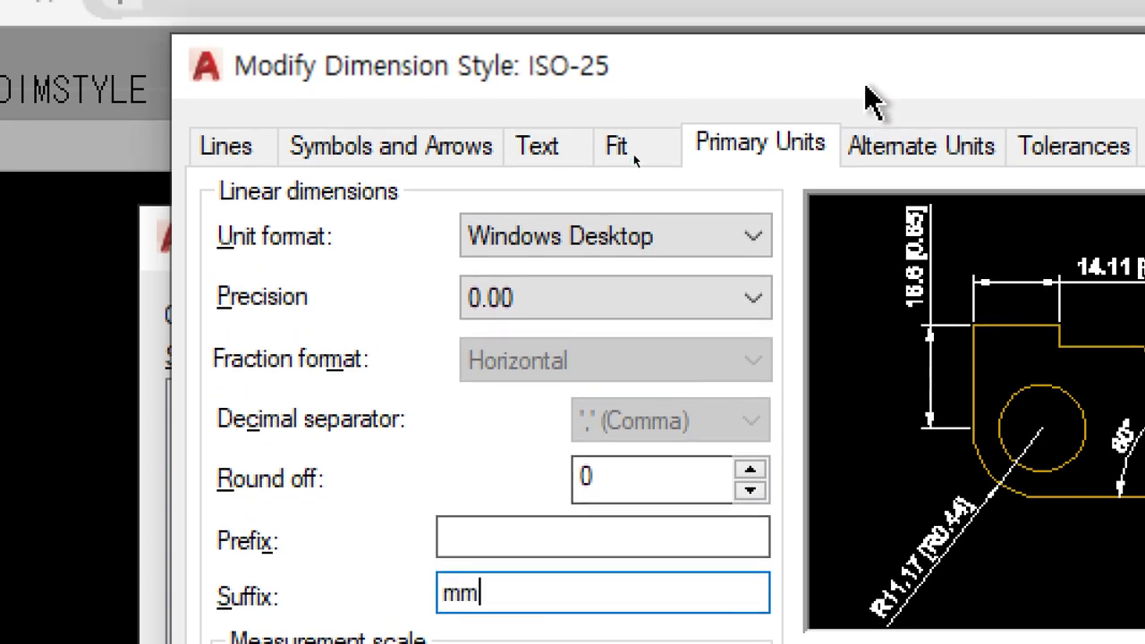
# Step: Give the alternate units of the ISO-25 style the suffix "in" and apply both suffixes to the drawing
pyautogui.click(894, 152)
pyautogui.click(542, 557)
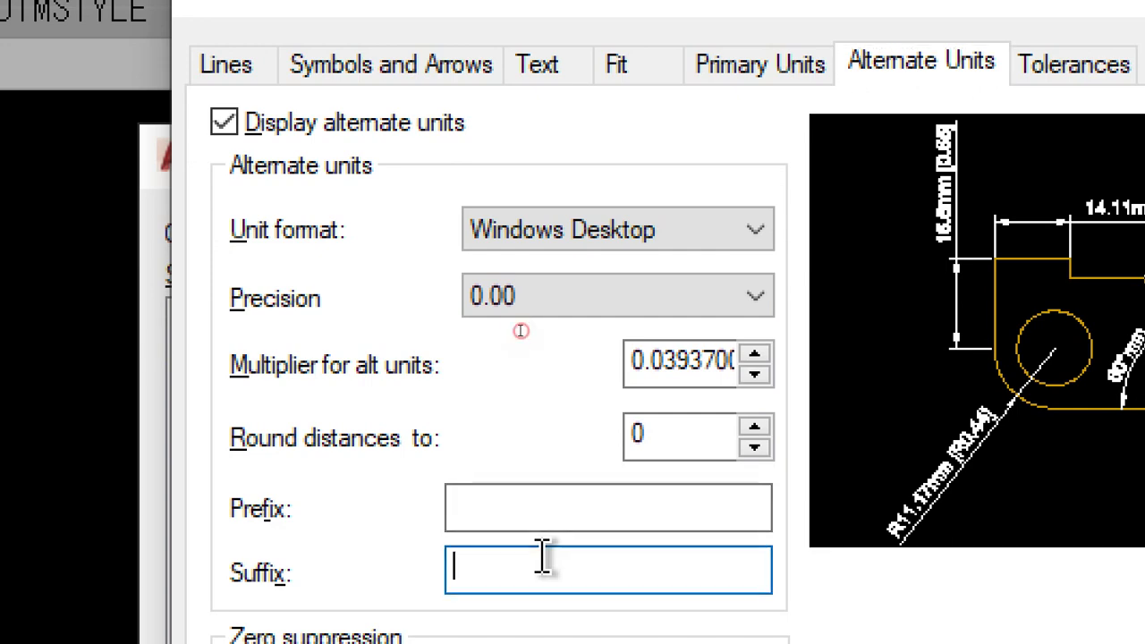
pyautogui.write('inch')
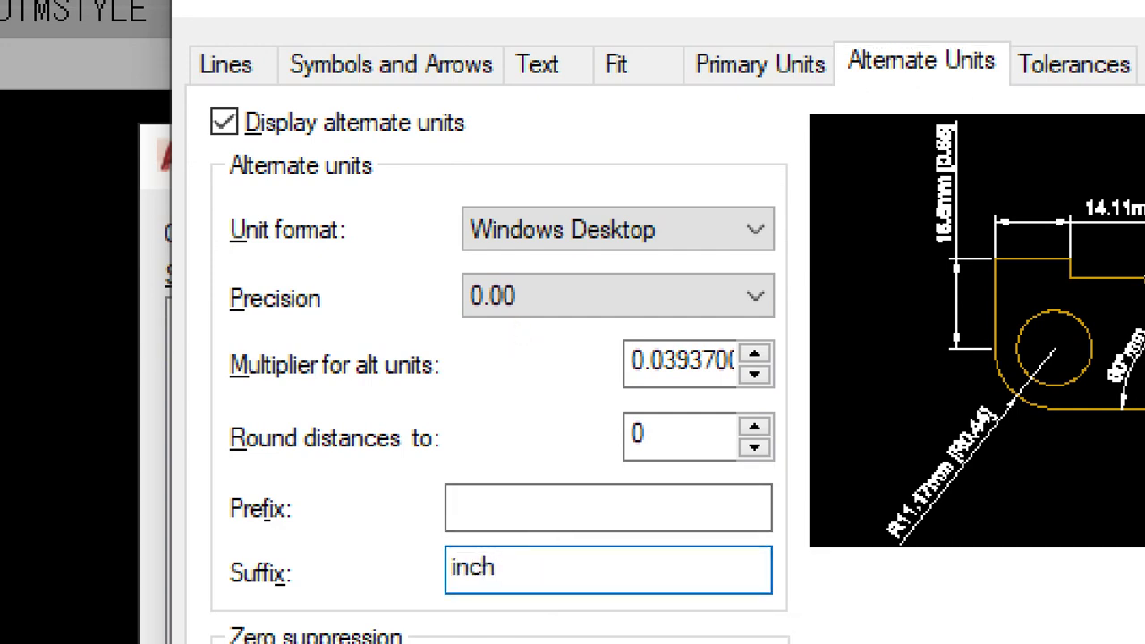
pyautogui.press('BackSpace')
pyautogui.press('BackSpace')
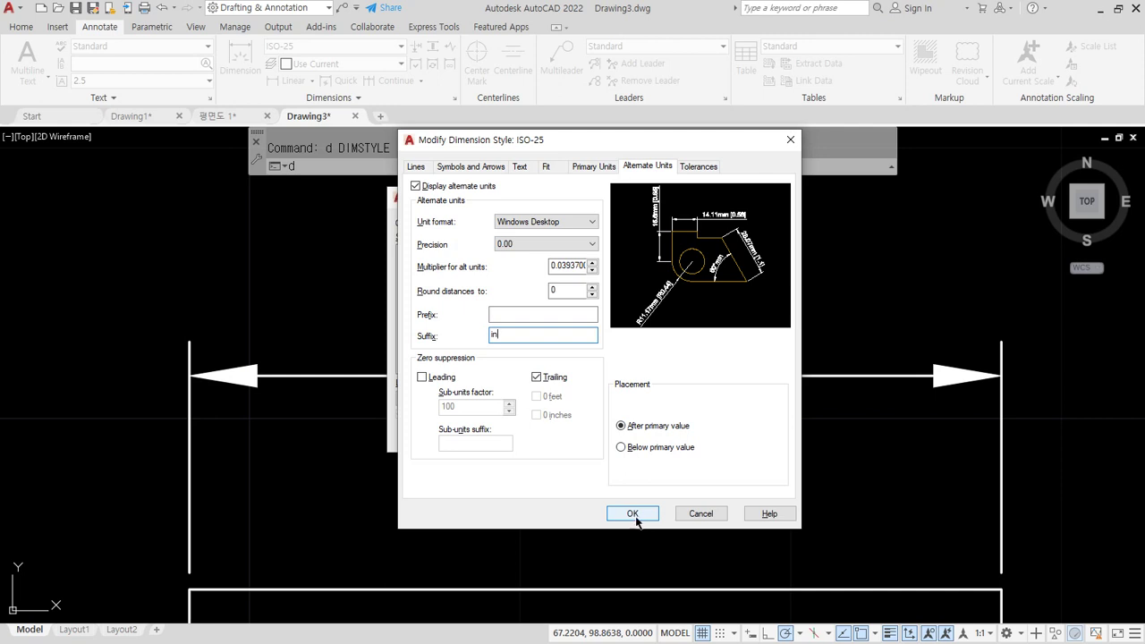
pyautogui.click(632, 514)
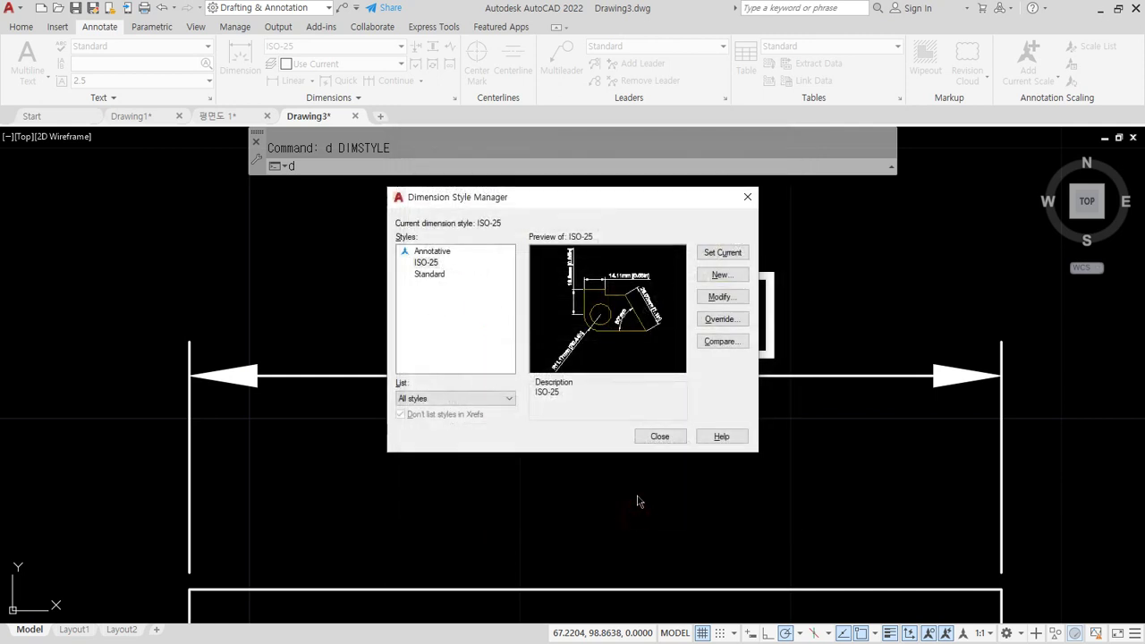
pyautogui.click(656, 439)
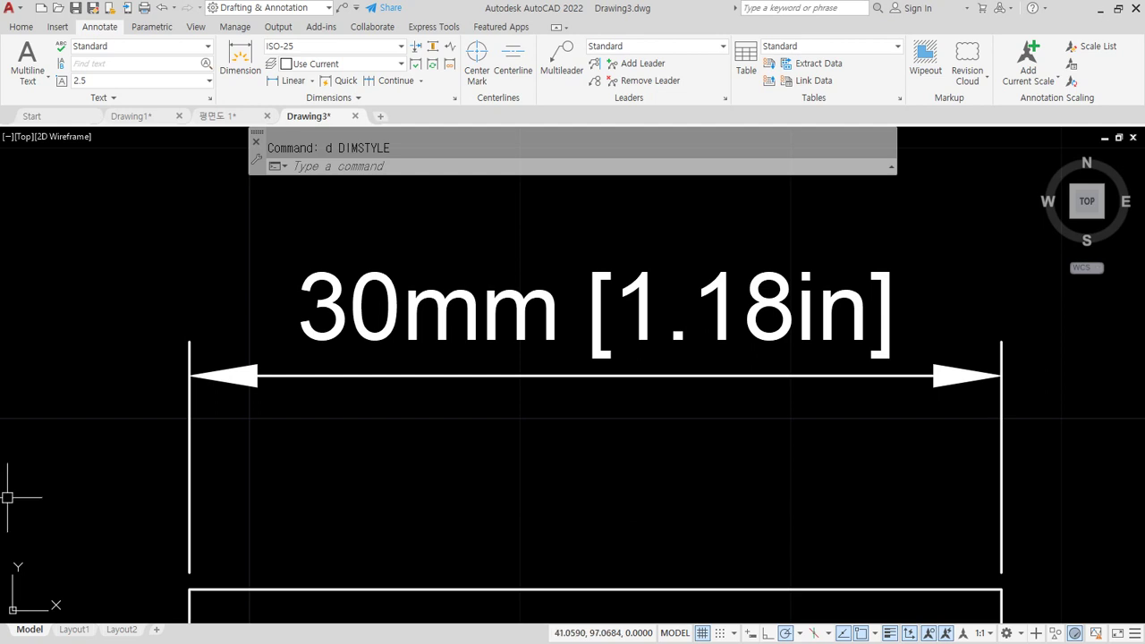
# Step: Place the alternate units of the ISO-25 style below the primary value and apply the change
pyautogui.write('d')
pyautogui.press('Return')
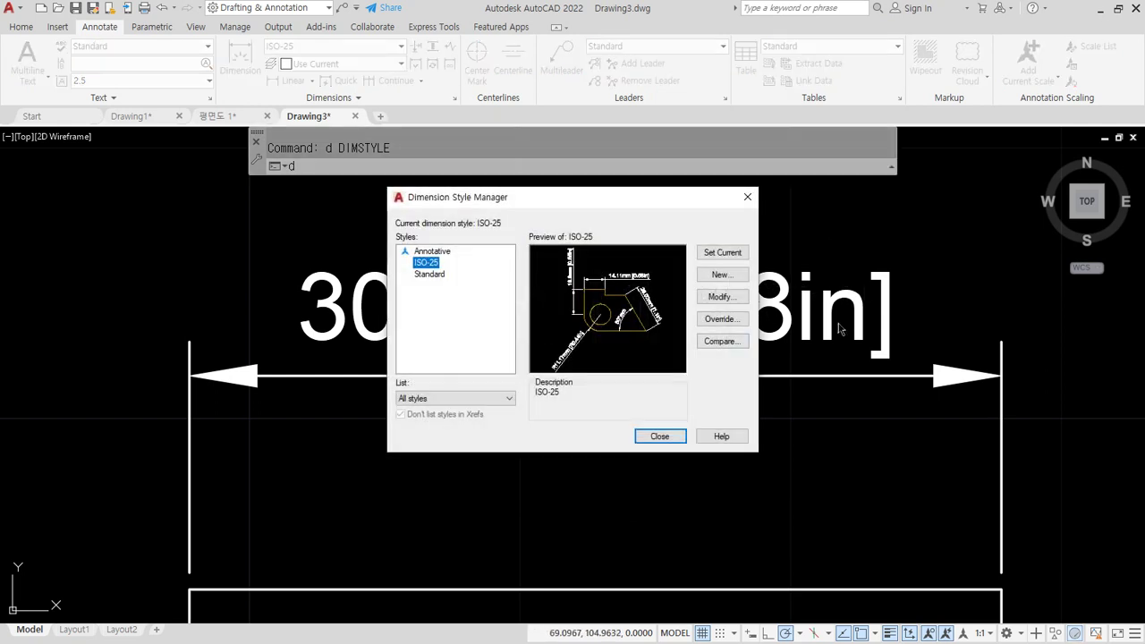
pyautogui.click(724, 296)
pyautogui.press('Escape')
pyautogui.moveTo(640, 194); pyautogui.dragTo(623, 438)
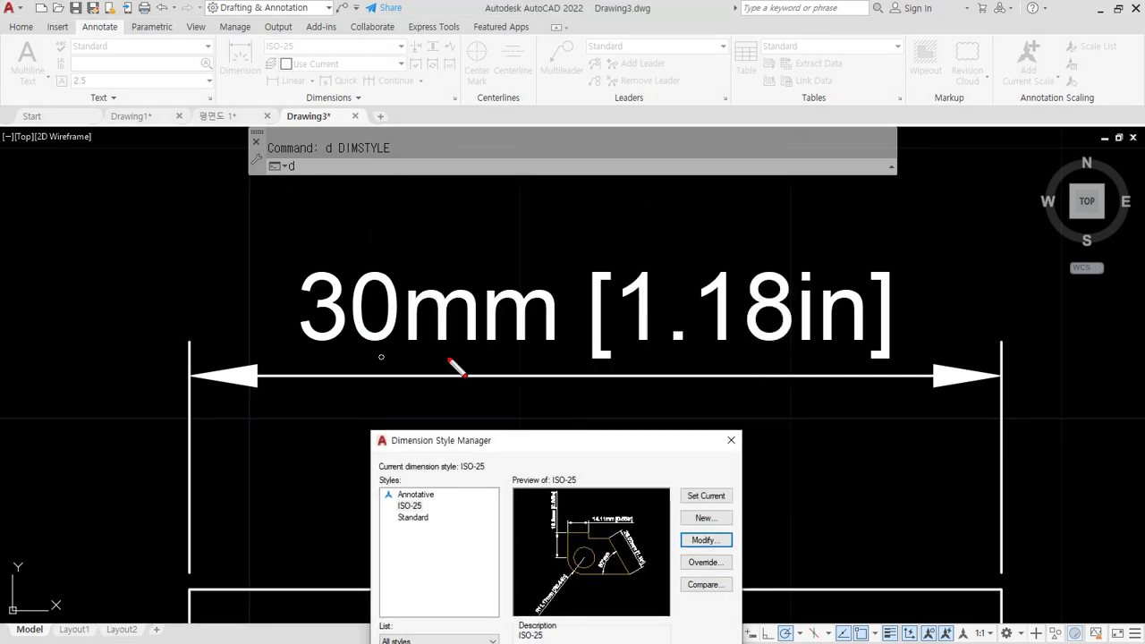
pyautogui.click(704, 540)
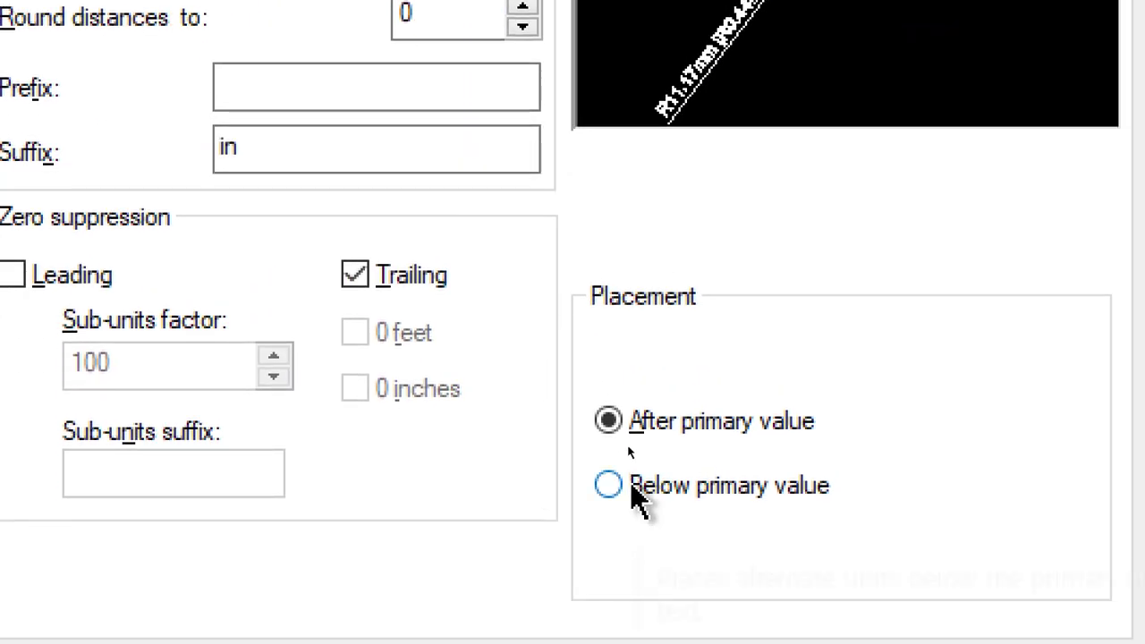
pyautogui.click(630, 484)
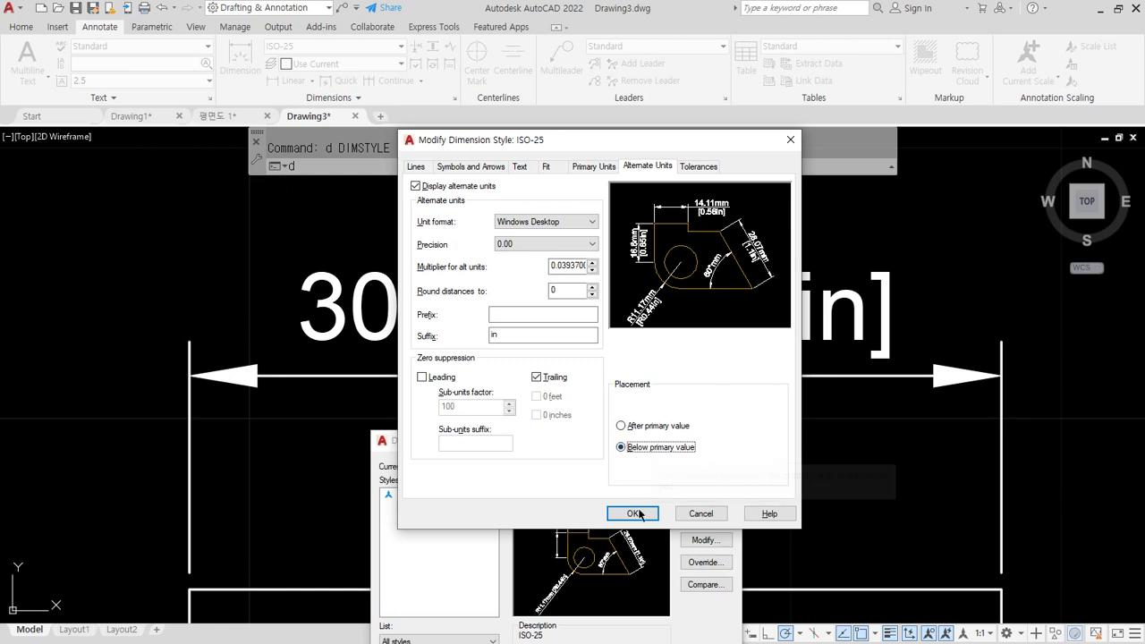
pyautogui.click(633, 510)
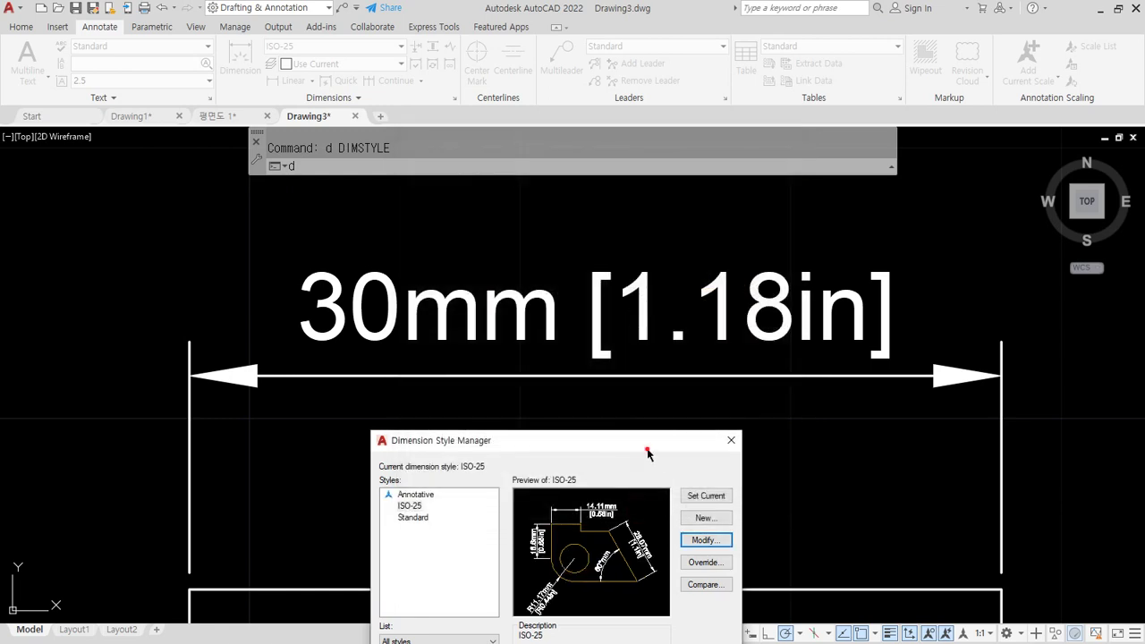
pyautogui.moveTo(648, 448); pyautogui.dragTo(608, 311)
pyautogui.click(611, 546)
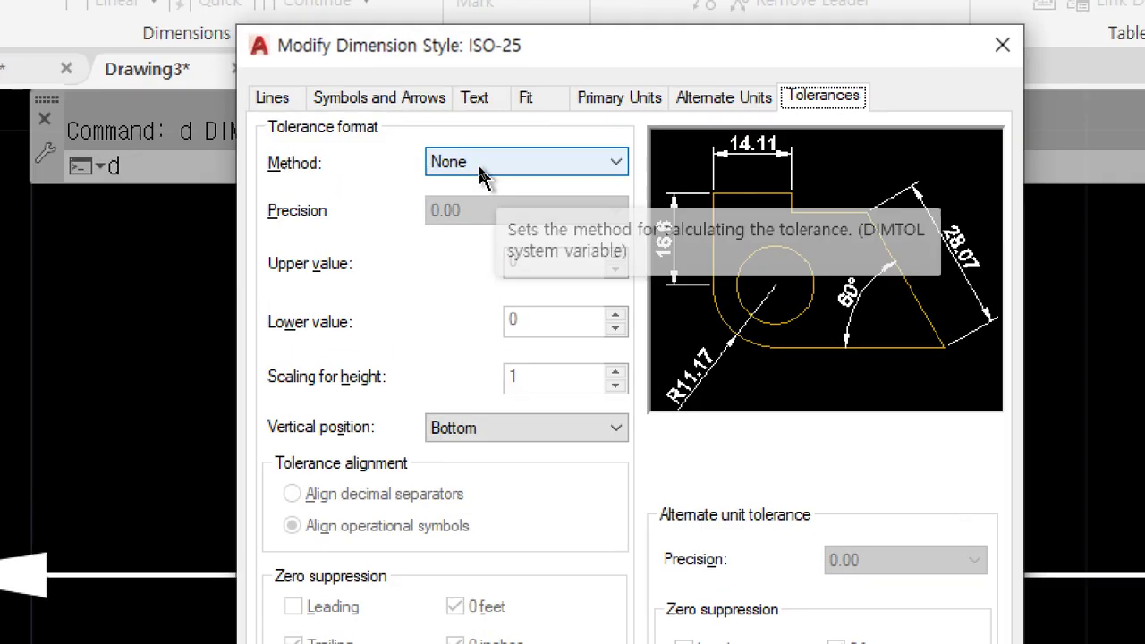
# Step: Set the ISO-25 style's tolerance method to Deviation and apply it to the drawing
pyautogui.click(479, 166)
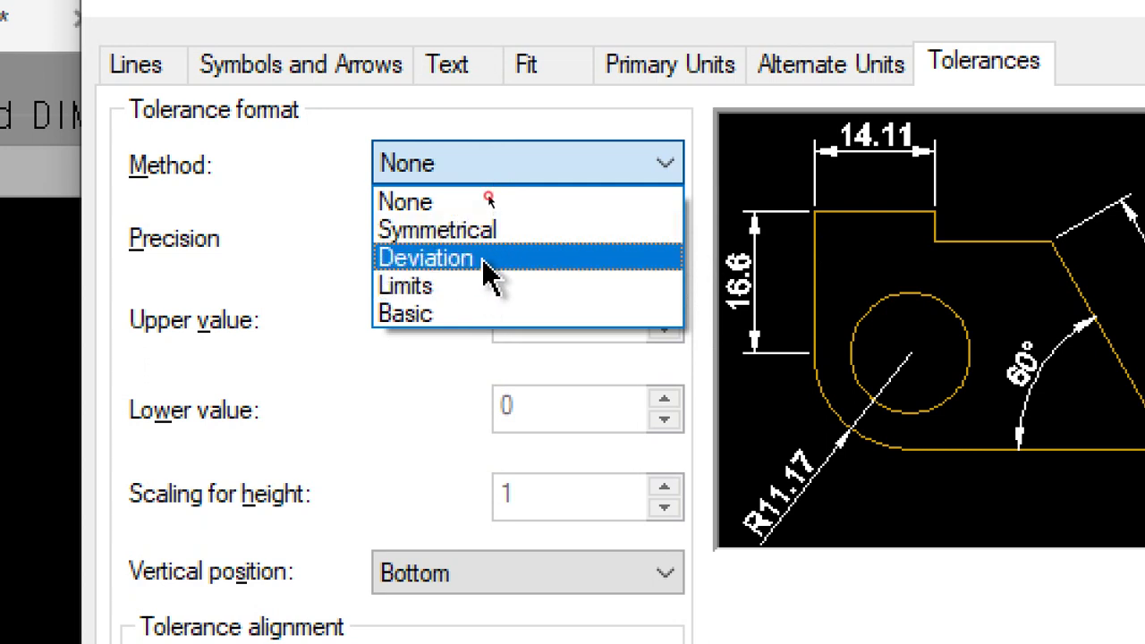
pyautogui.click(484, 260)
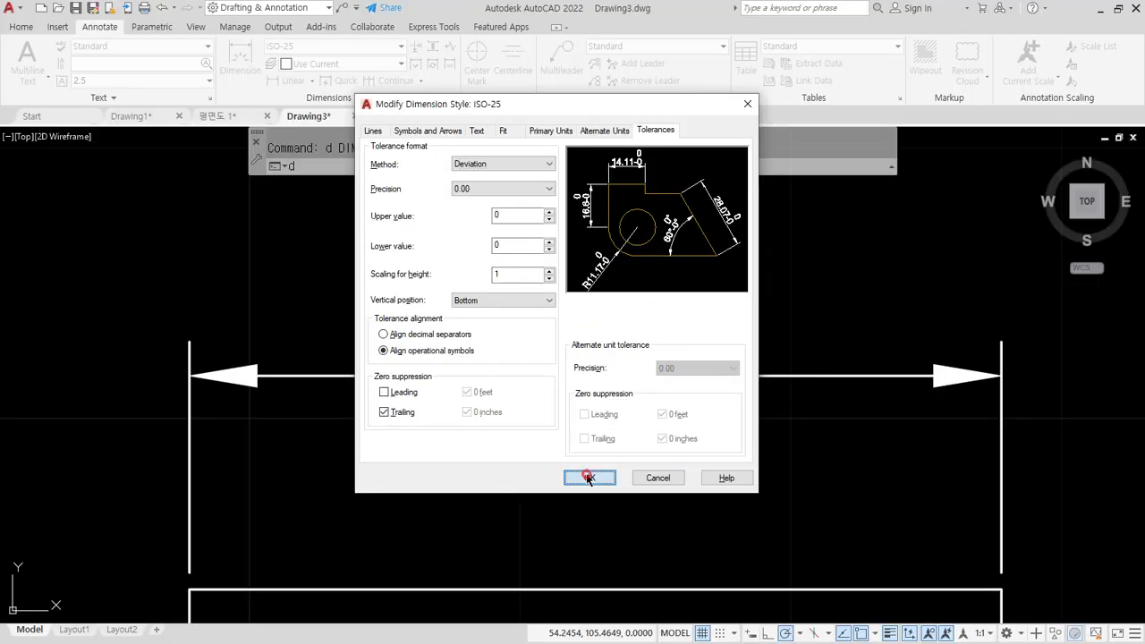
pyautogui.click(588, 478)
pyautogui.click(657, 437)
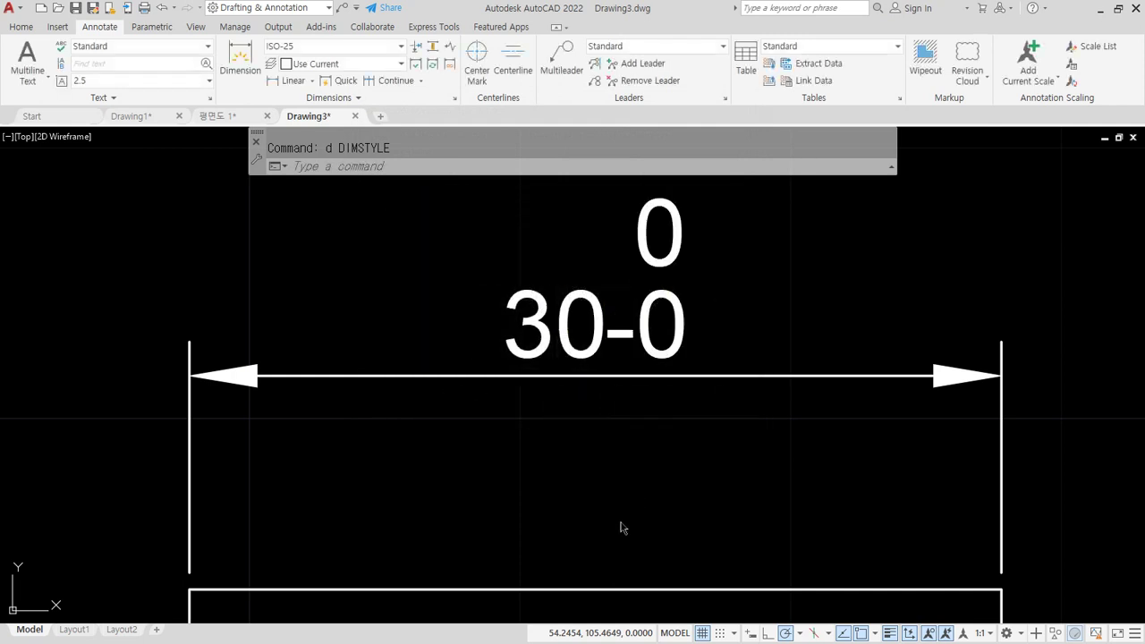
# Step: Set the ISO-25 style's tolerance vertical position to Top and apply it to the drawing
pyautogui.moveTo(654, 347); pyautogui.dragTo(652, 414, button='middle')
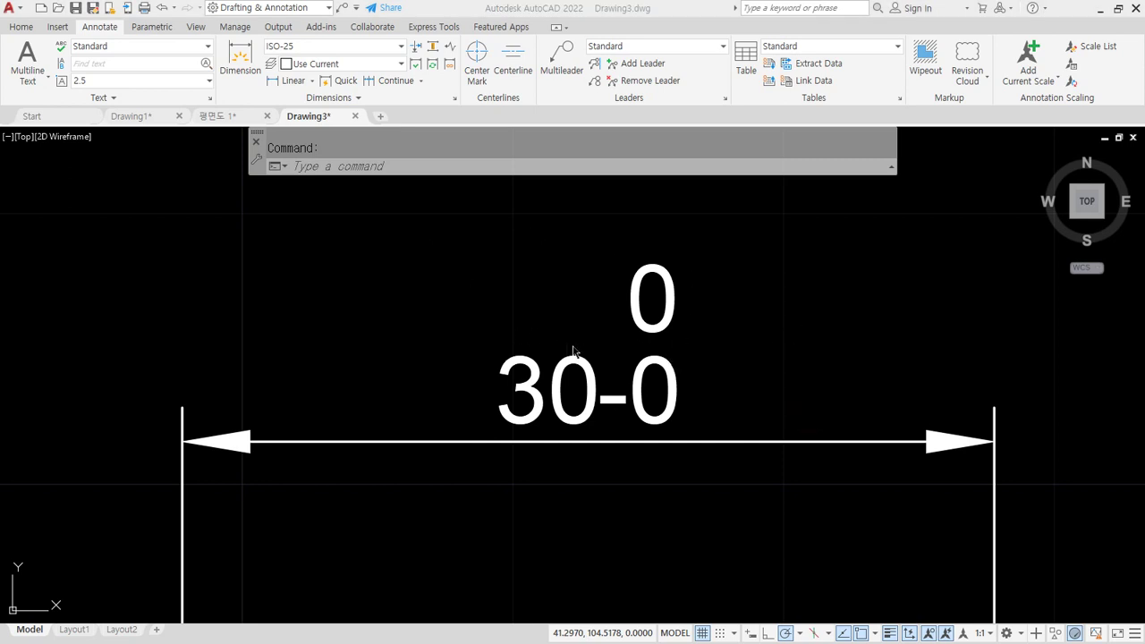
pyautogui.scroll(2, 630, 404)
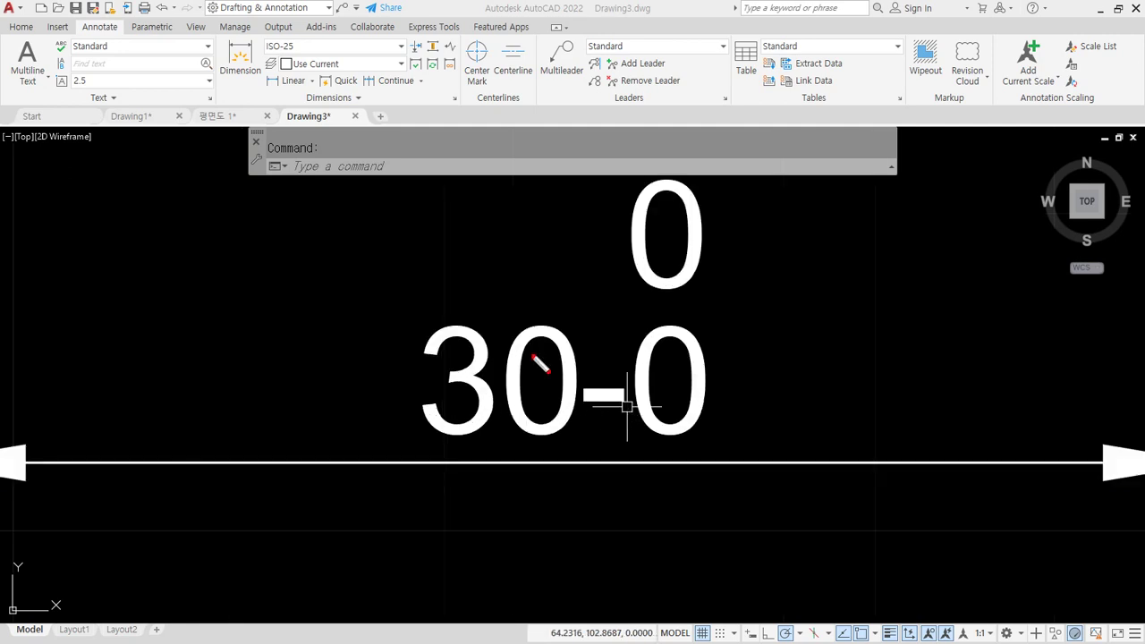
pyautogui.moveTo(532, 431)
pyautogui.mouseDown()
pyautogui.moveTo(420, 354)
pyautogui.moveTo(572, 393)
pyautogui.moveTo(452, 431)
pyautogui.moveTo(545, 343)
pyautogui.mouseUp()
pyautogui.moveTo(727, 314)
pyautogui.mouseDown()
pyautogui.moveTo(236, 315)
pyautogui.moveTo(961, 314)
pyautogui.mouseUp()
pyautogui.write('d')
pyautogui.press('Return')
pyautogui.click(720, 297)
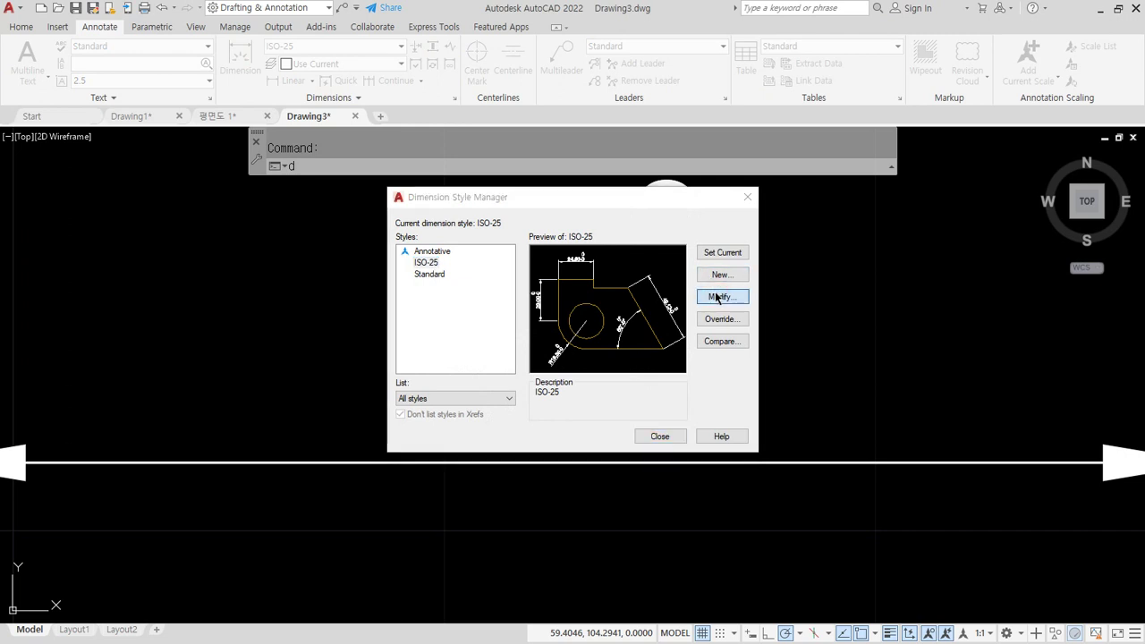
pyautogui.moveTo(519, 105); pyautogui.dragTo(481, 99)
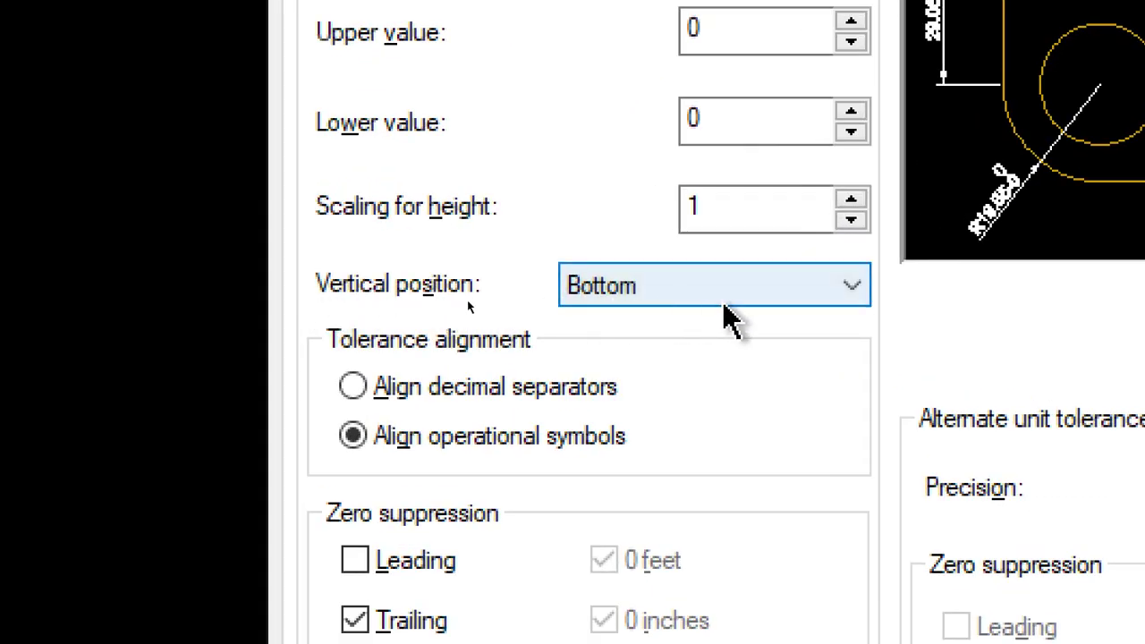
pyautogui.click(781, 307)
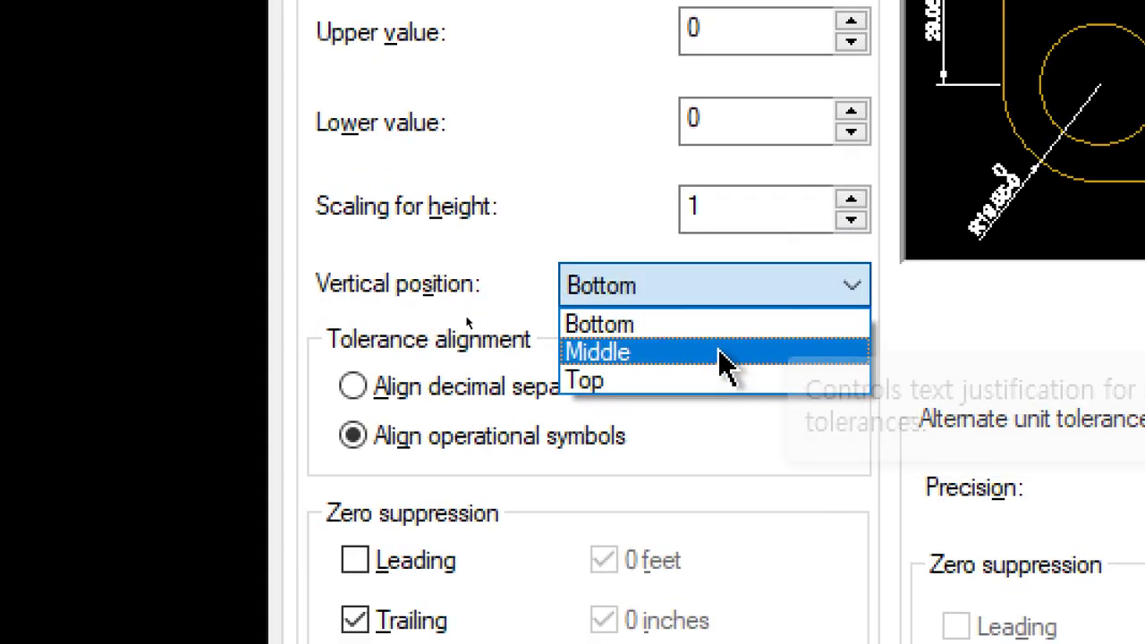
pyautogui.click(670, 383)
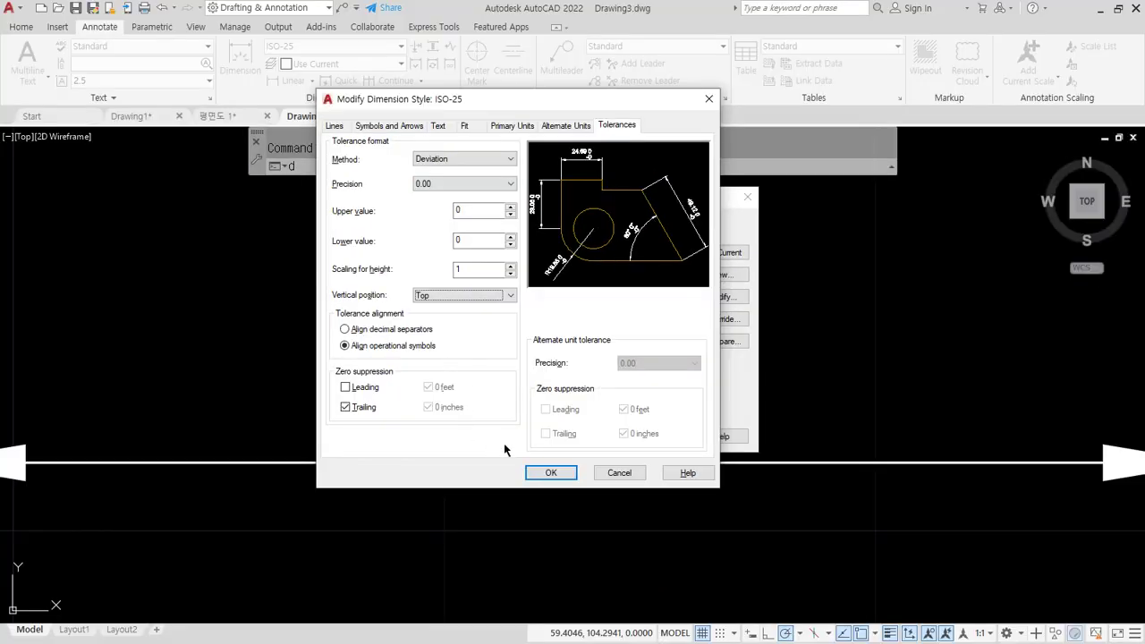
pyautogui.click(541, 471)
pyautogui.click(659, 435)
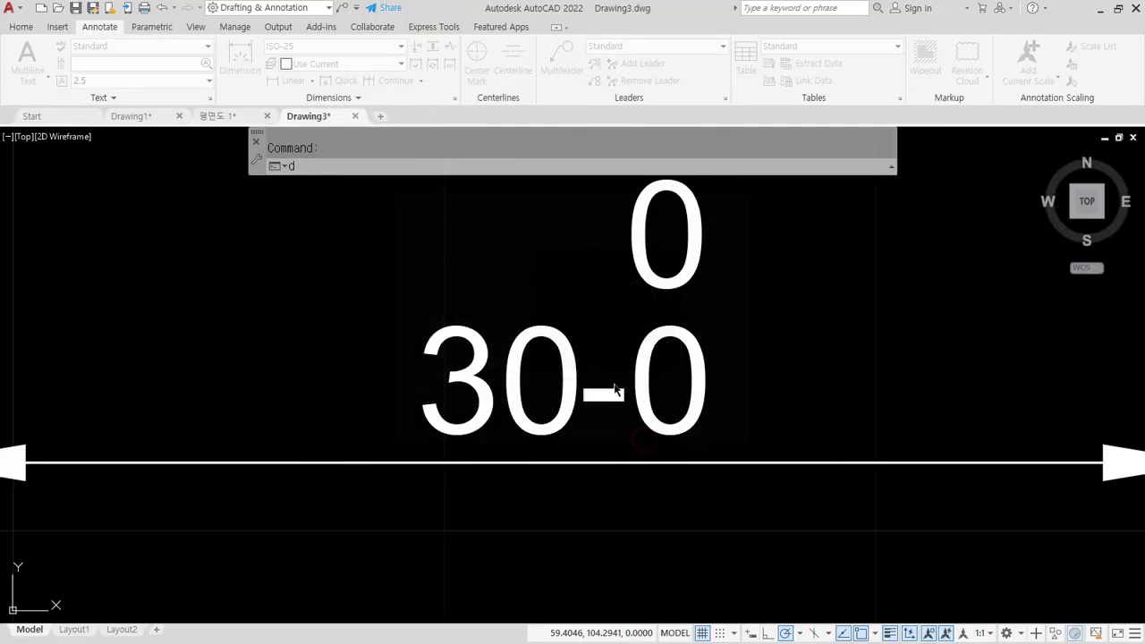
# Step: Set the ISO-25 style's tolerance vertical position to Middle and apply it to the drawing
pyautogui.write('d')
pyautogui.press('Return')
pyautogui.click(707, 300)
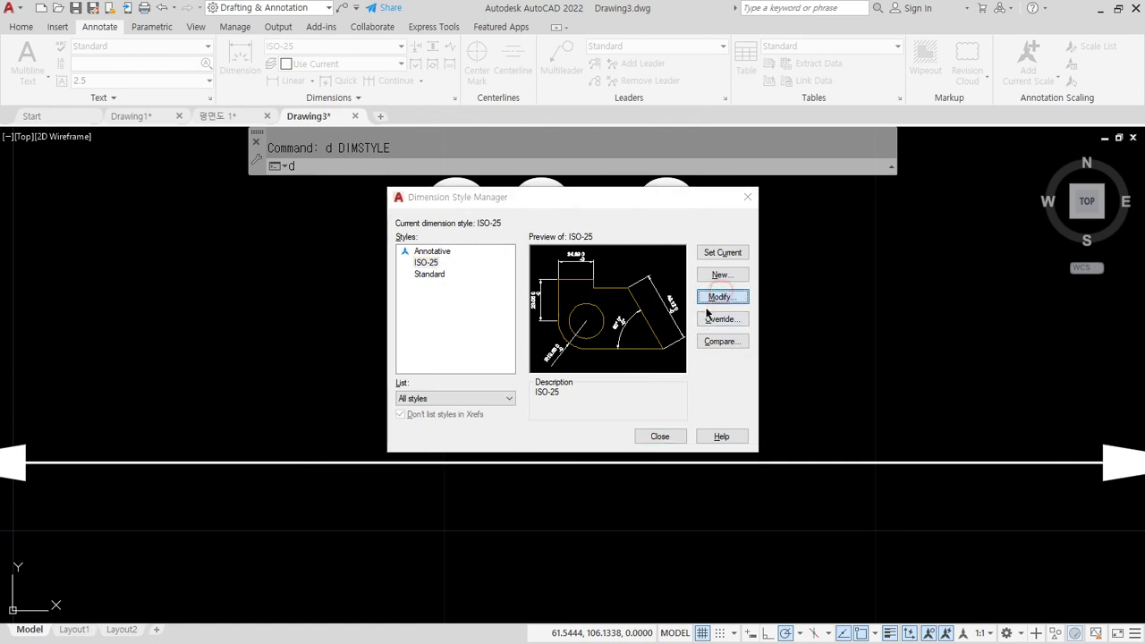
pyautogui.click(452, 296)
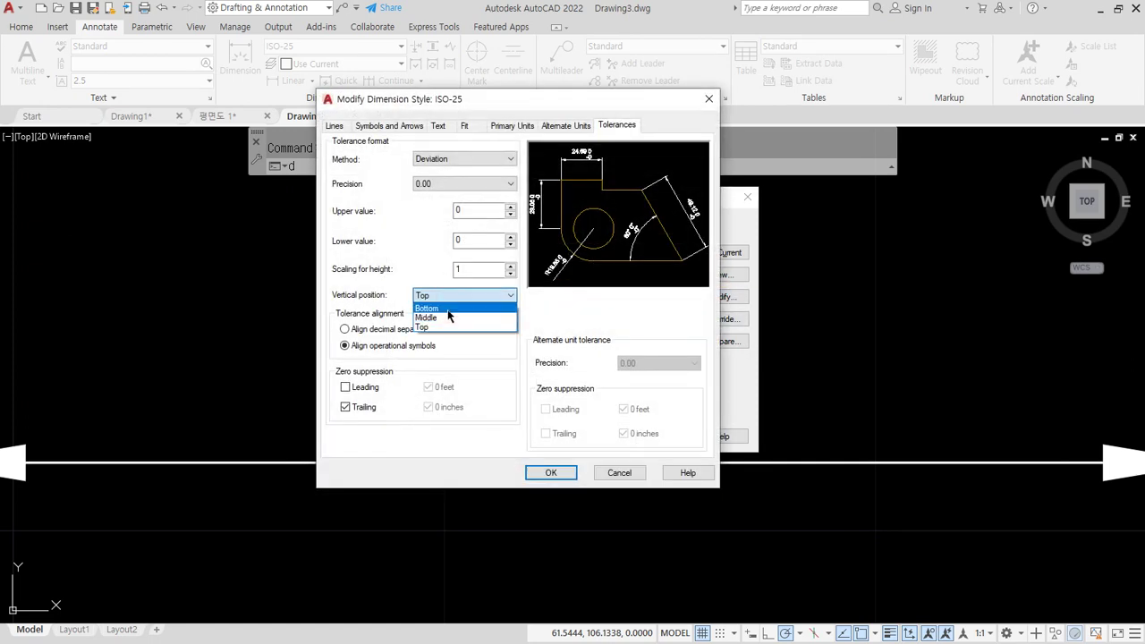
pyautogui.click(455, 310)
pyautogui.click(547, 473)
pyautogui.click(659, 434)
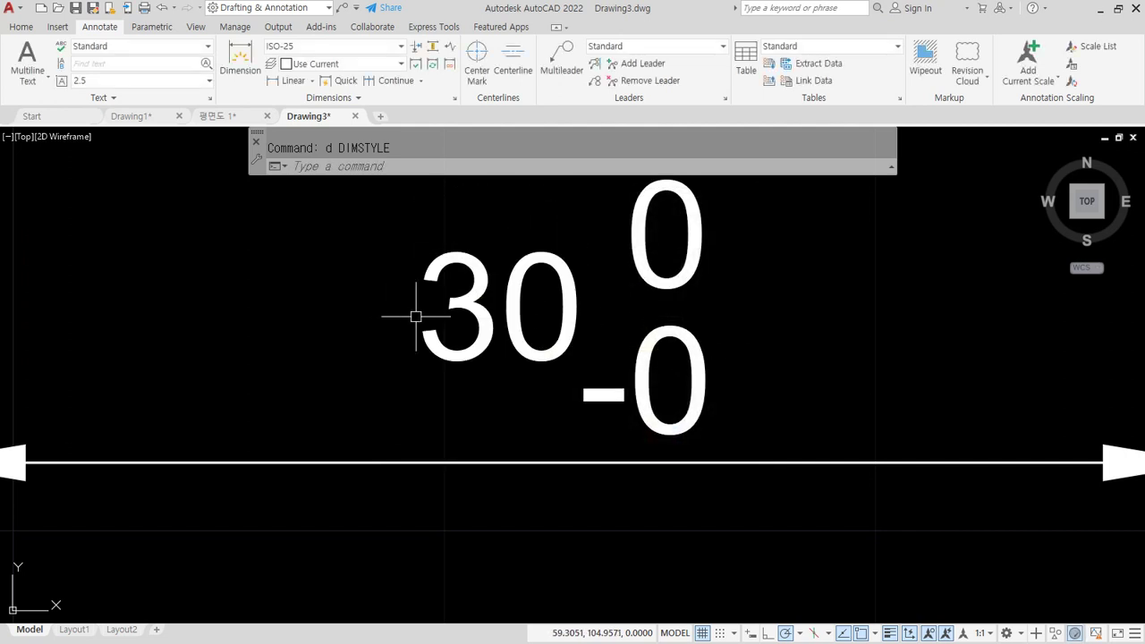
pyautogui.moveTo(465, 306)
pyautogui.mouseDown()
pyautogui.moveTo(265, 305)
pyautogui.moveTo(845, 308)
pyautogui.mouseUp()
pyautogui.press('Escape')
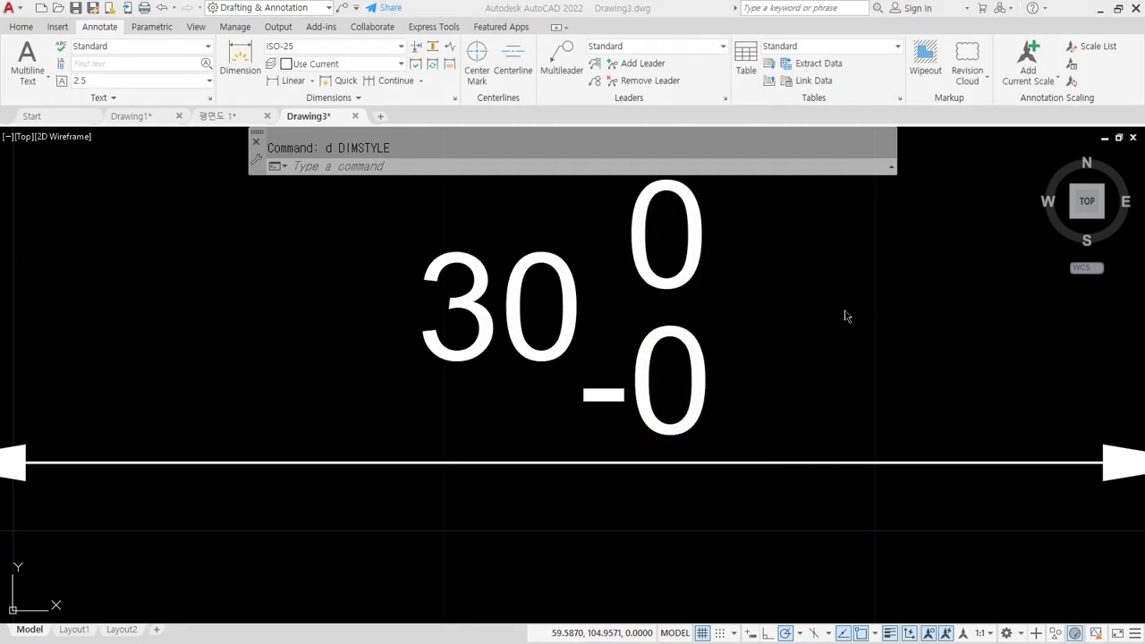
# Step: Set the ISO-25 style's tolerance height scaling to 0.5 and apply it to the drawing
pyautogui.hotkey('ctrl', '2')
pyautogui.write('d')
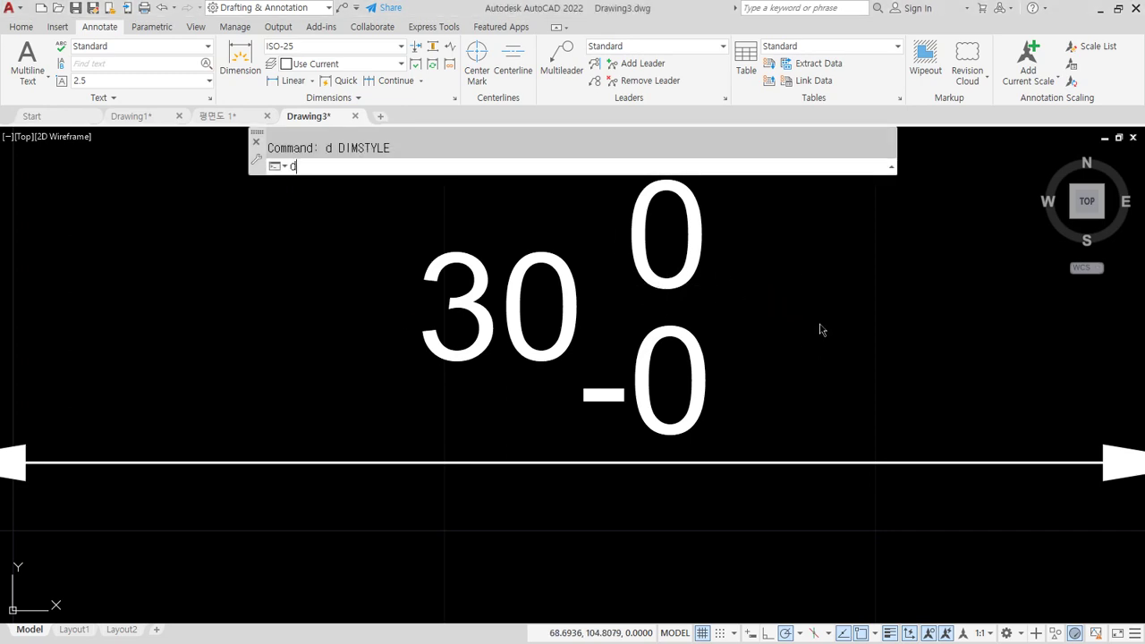
pyautogui.press('Return')
pyautogui.click(718, 298)
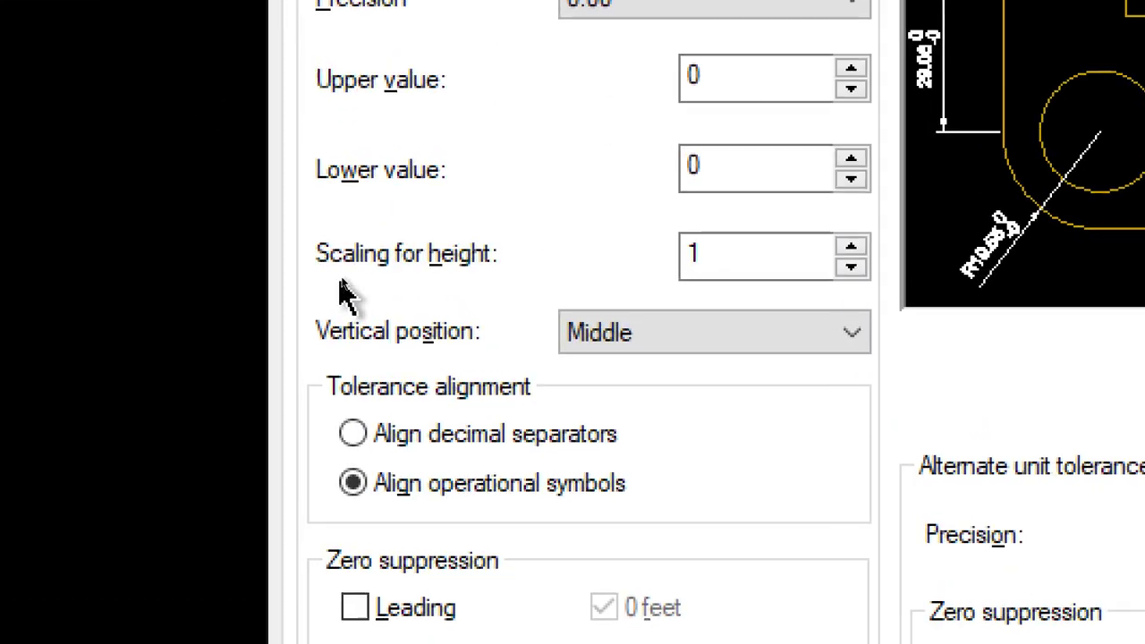
pyautogui.click(731, 253)
pyautogui.moveTo(731, 253); pyautogui.dragTo(626, 251)
pyautogui.write('0.5')
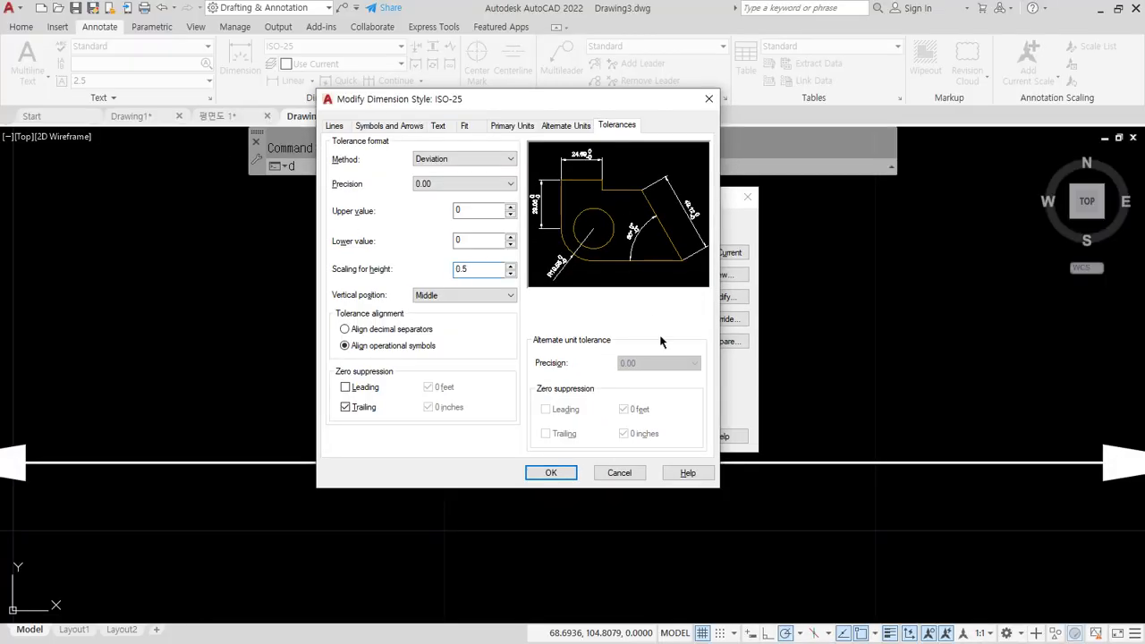
pyautogui.click(549, 473)
pyautogui.click(661, 437)
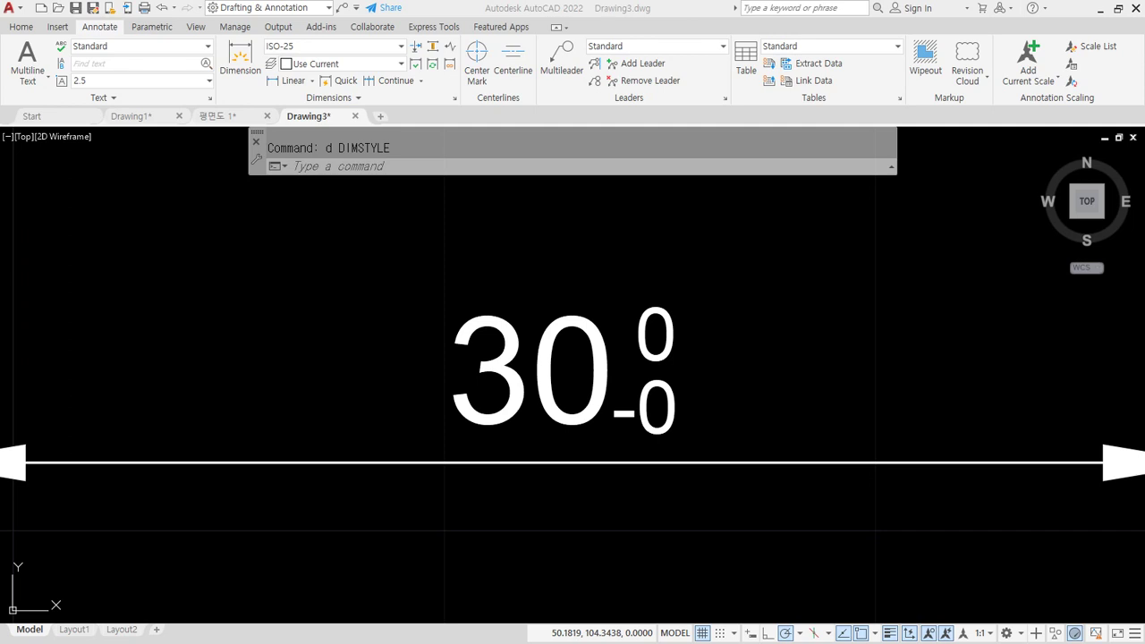
# Step: Open the ISO-25 style's tolerance settings for review, keeping the dialogs clear of the 30 dimension text
pyautogui.moveTo(601, 332); pyautogui.dragTo(452, 320, button='middle')
pyautogui.write('d')
pyautogui.press('Return')
pyautogui.moveTo(549, 199); pyautogui.dragTo(807, 224)
pyautogui.click(978, 315)
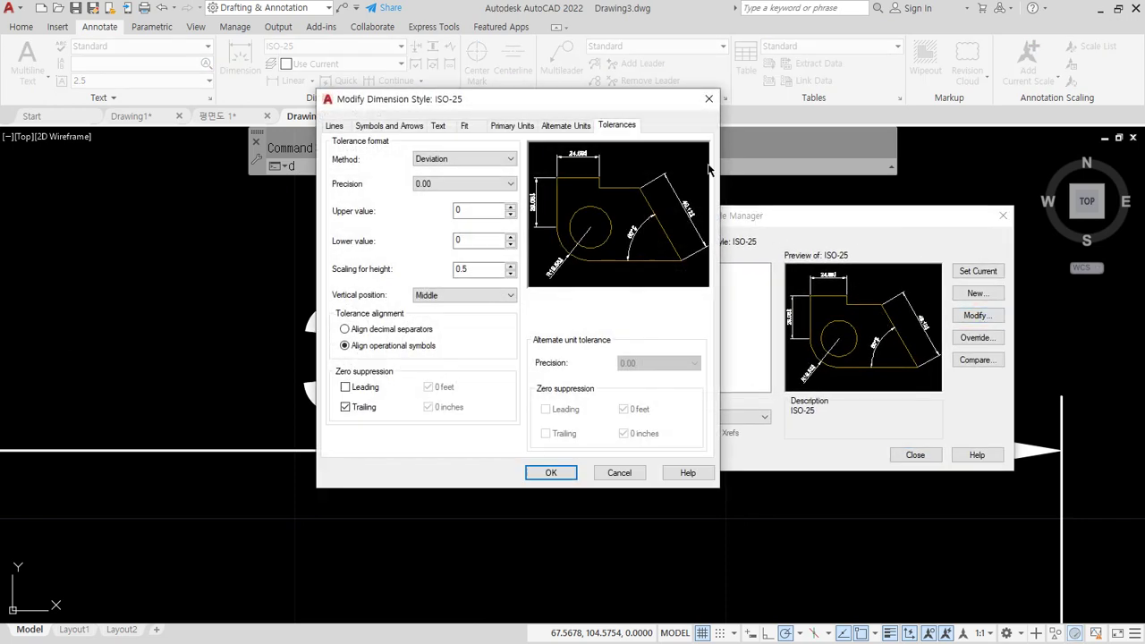
pyautogui.moveTo(561, 107); pyautogui.dragTo(980, 228)
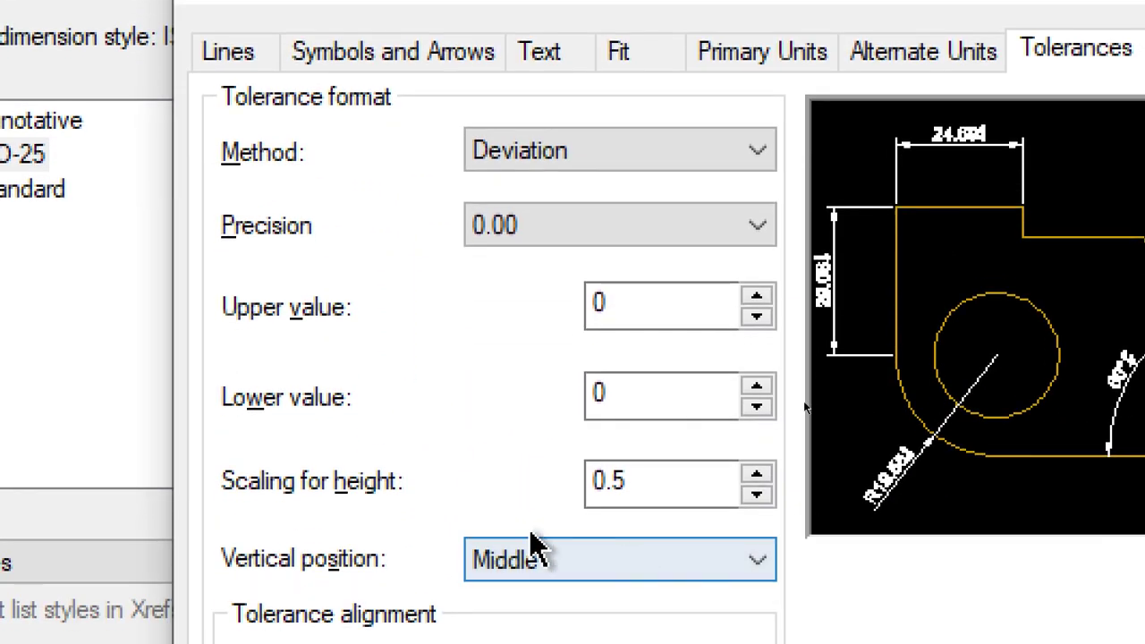
pyautogui.click(613, 484)
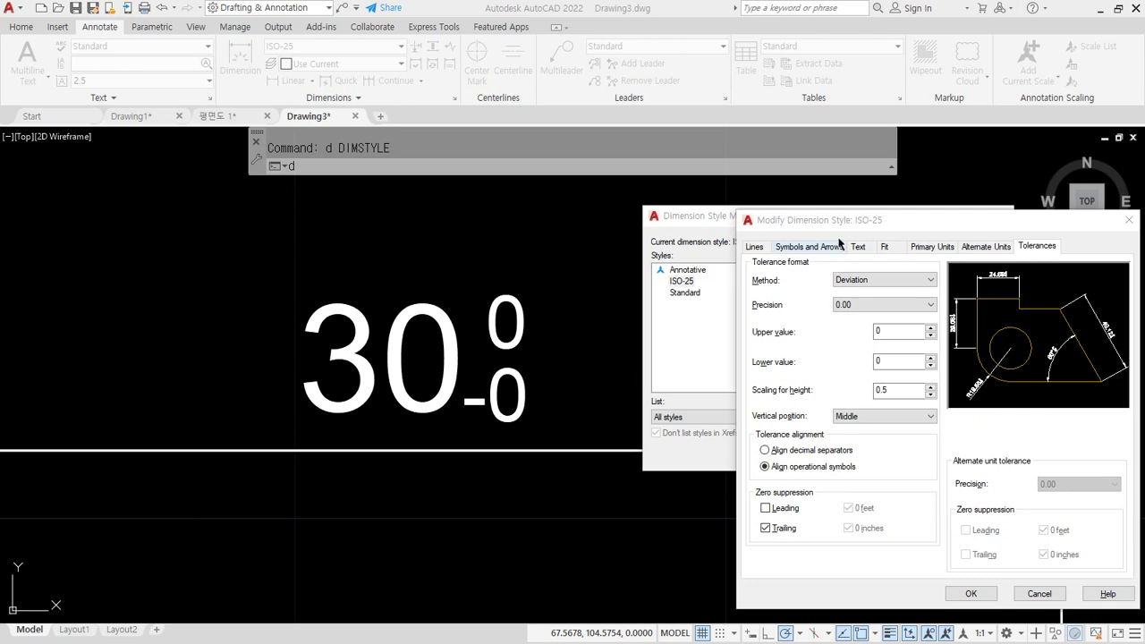
pyautogui.moveTo(872, 221); pyautogui.dragTo(648, 183)
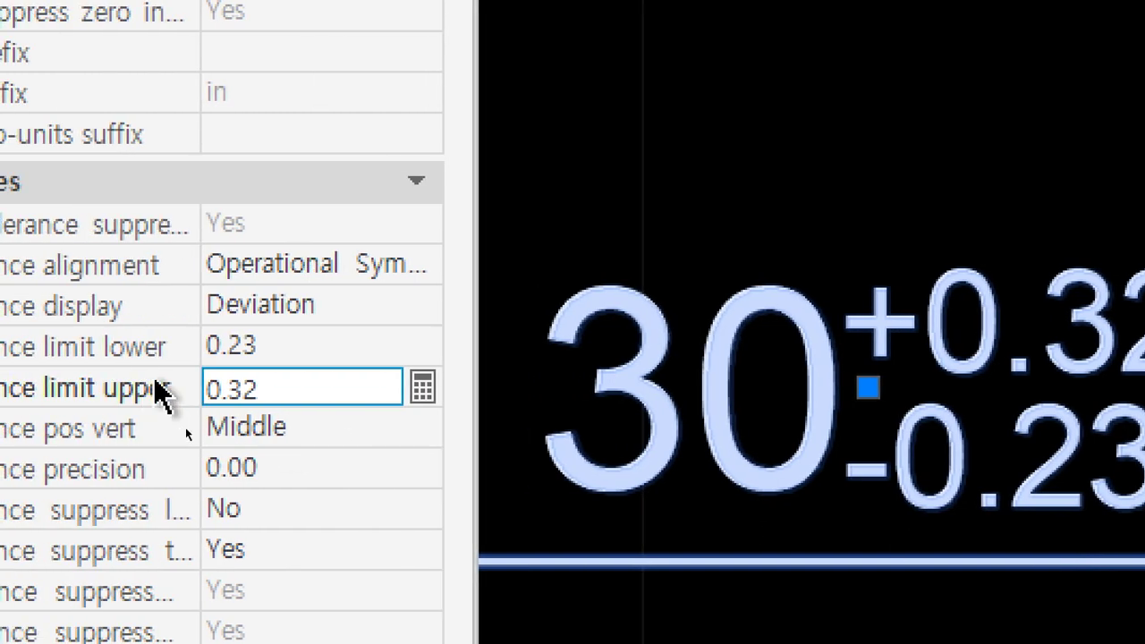
# Step: Set the lower tolerance limit of the selected 30 dimension to -0.23
pyautogui.click(359, 349)
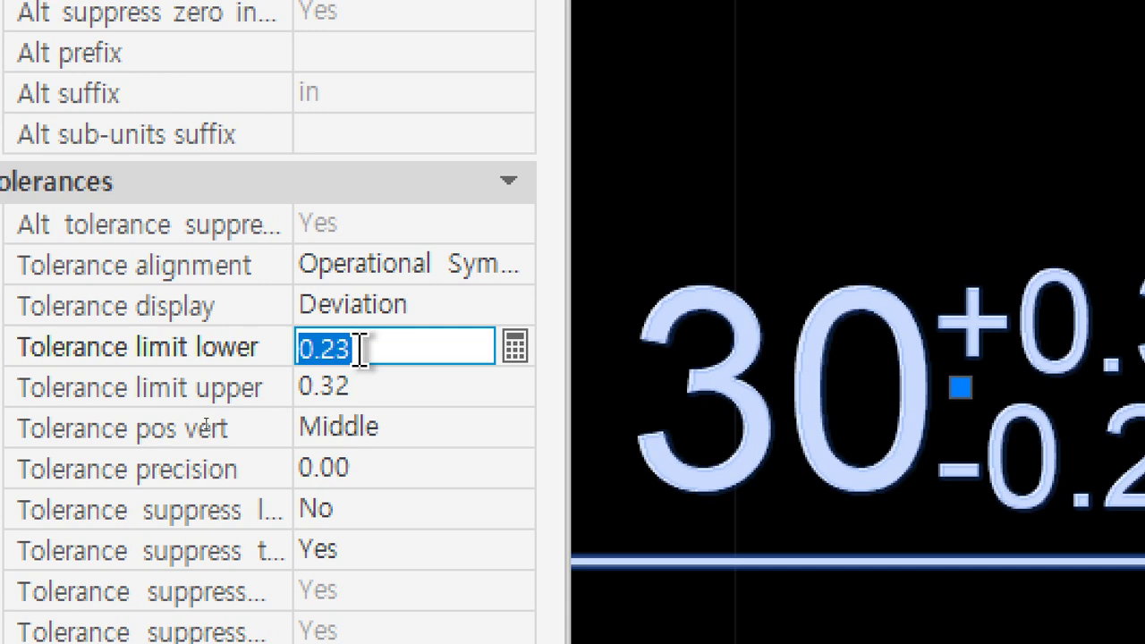
pyautogui.click(387, 392)
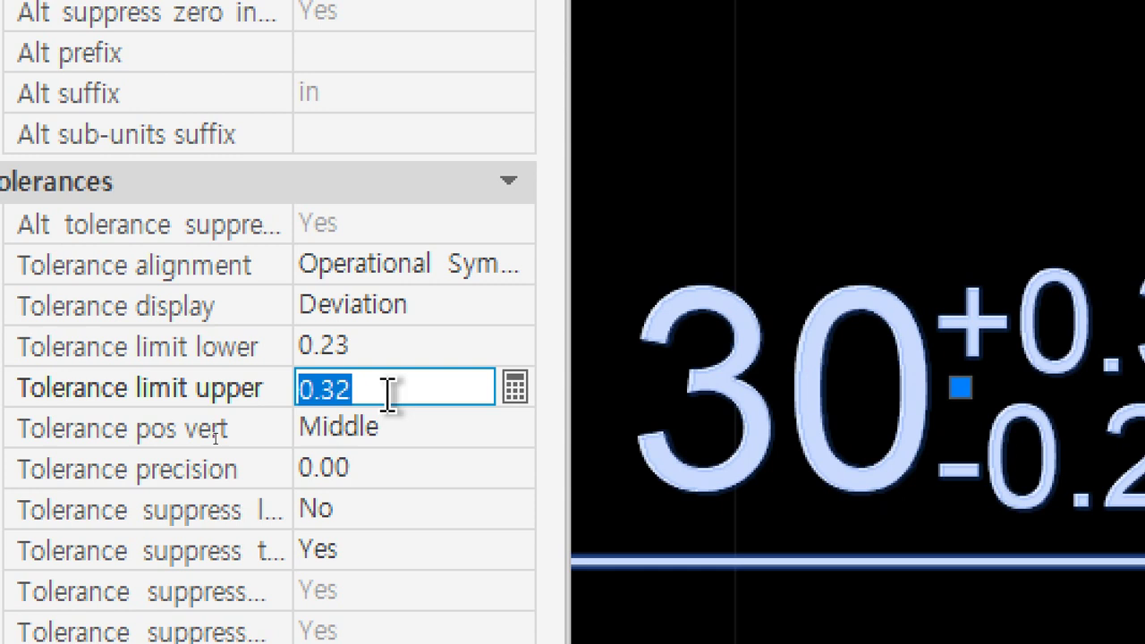
pyautogui.scroll(-2, 779, 325)
pyautogui.moveTo(800, 350); pyautogui.dragTo(738, 376, button='middle')
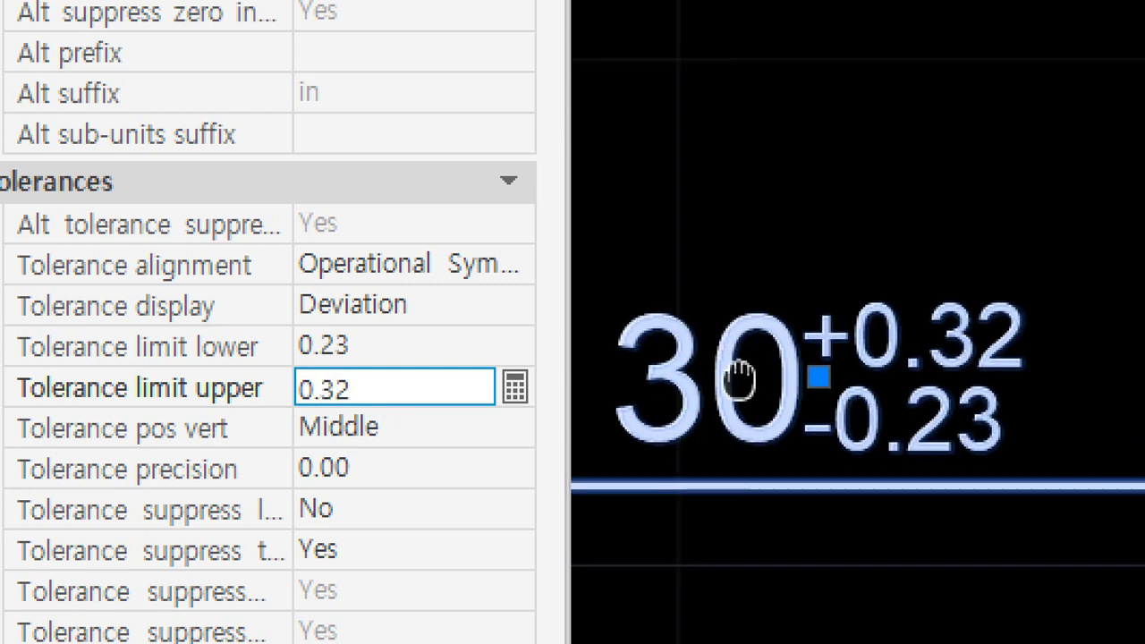
pyautogui.click(379, 349)
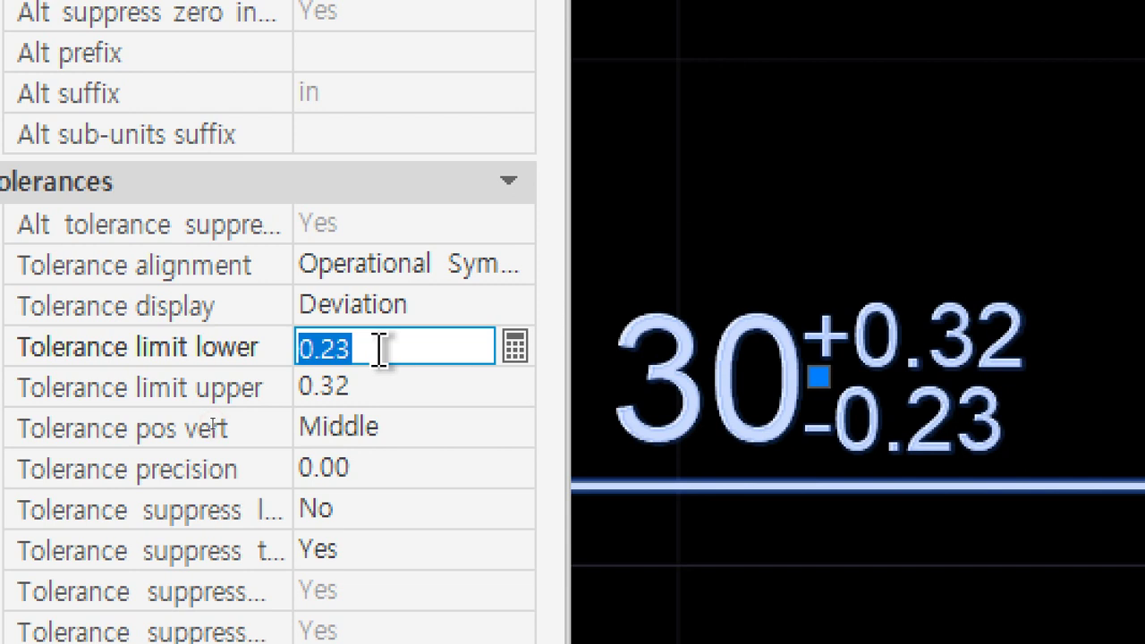
pyautogui.press('Home')
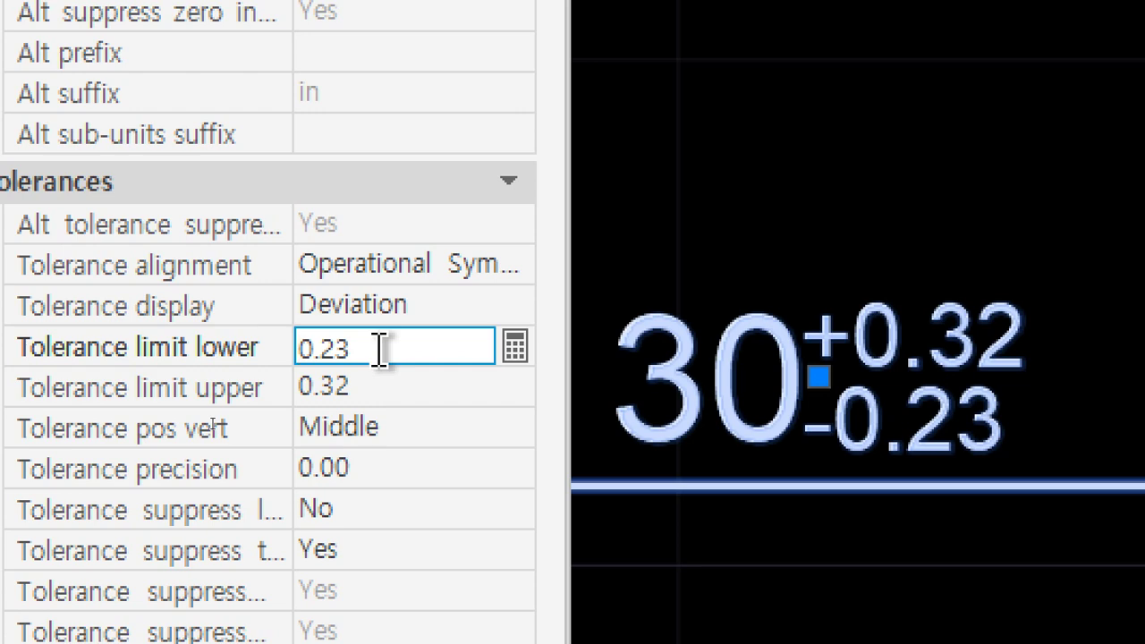
pyautogui.write('-')
pyautogui.press('Tab')
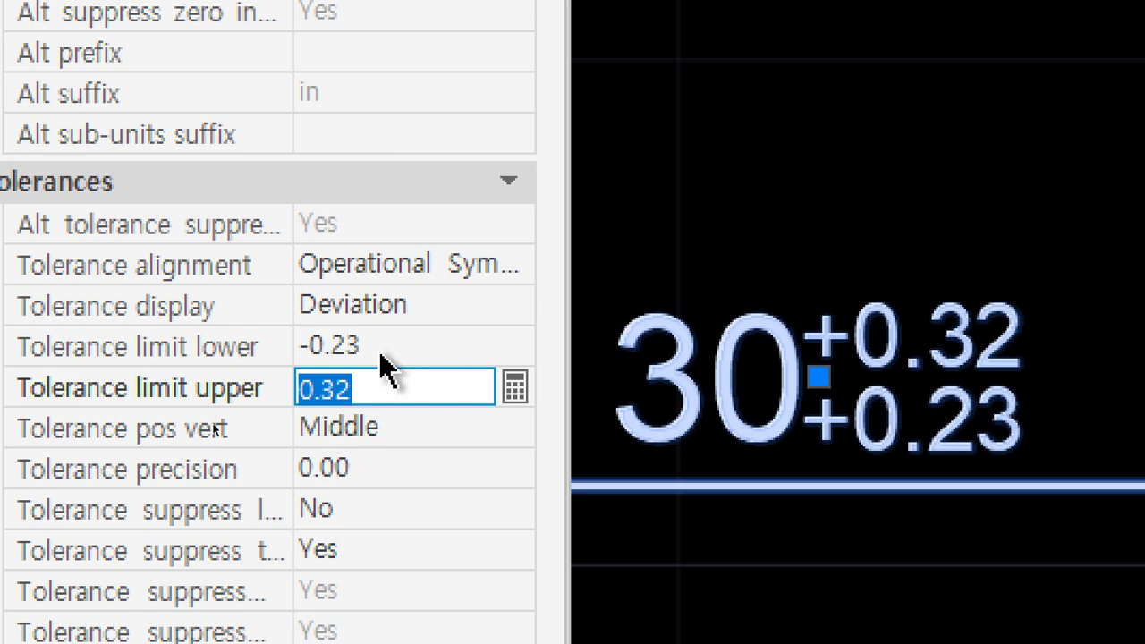
# Step: Return the selected dimension's lower tolerance limit to 0.23
pyautogui.click(379, 349)
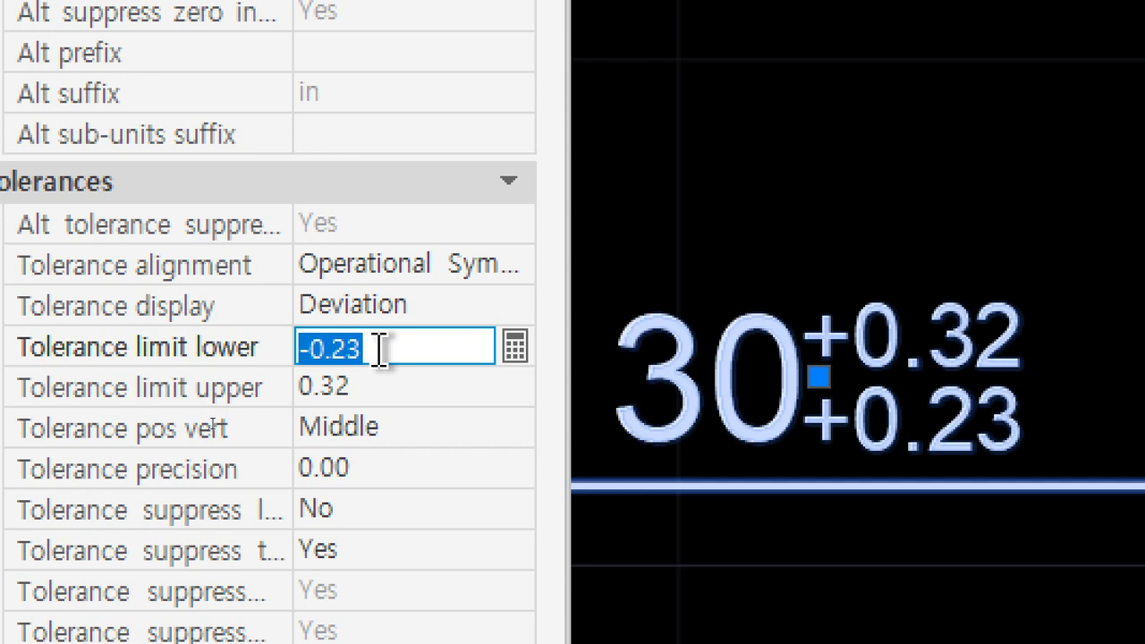
pyautogui.write('-0.')
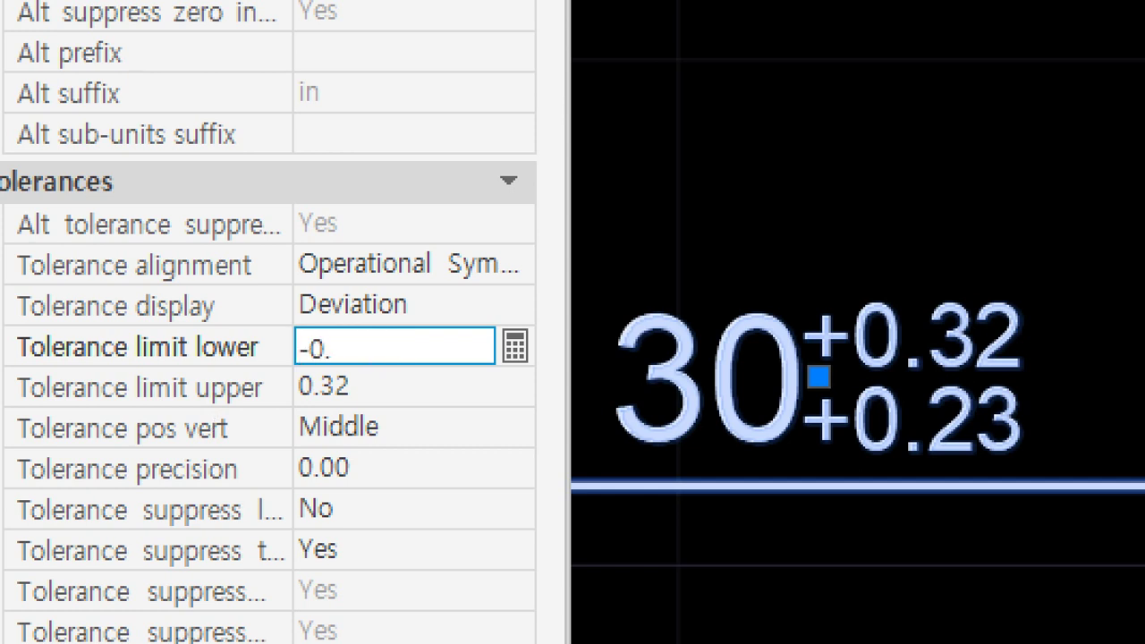
pyautogui.press('BackSpace')
pyautogui.press('BackSpace')
pyautogui.press('BackSpace')
pyautogui.write('0.23')
pyautogui.press('Tab')
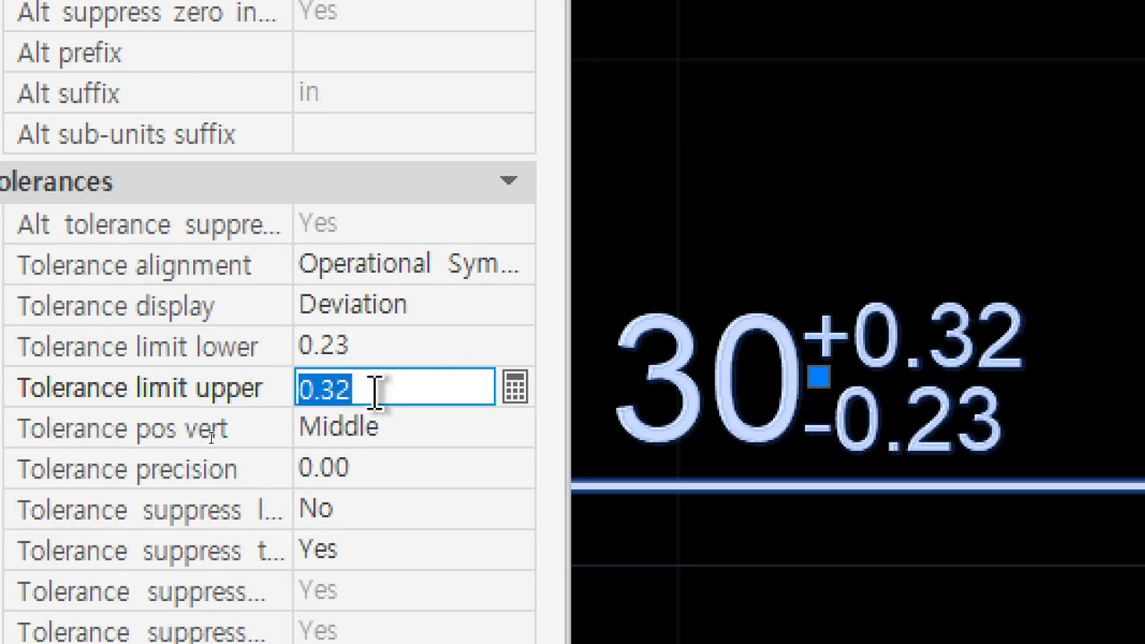
# Step: Set the upper tolerance limit of the selected 30 dimension to -0.32
pyautogui.click(375, 391)
pyautogui.press('Home')
pyautogui.write('-')
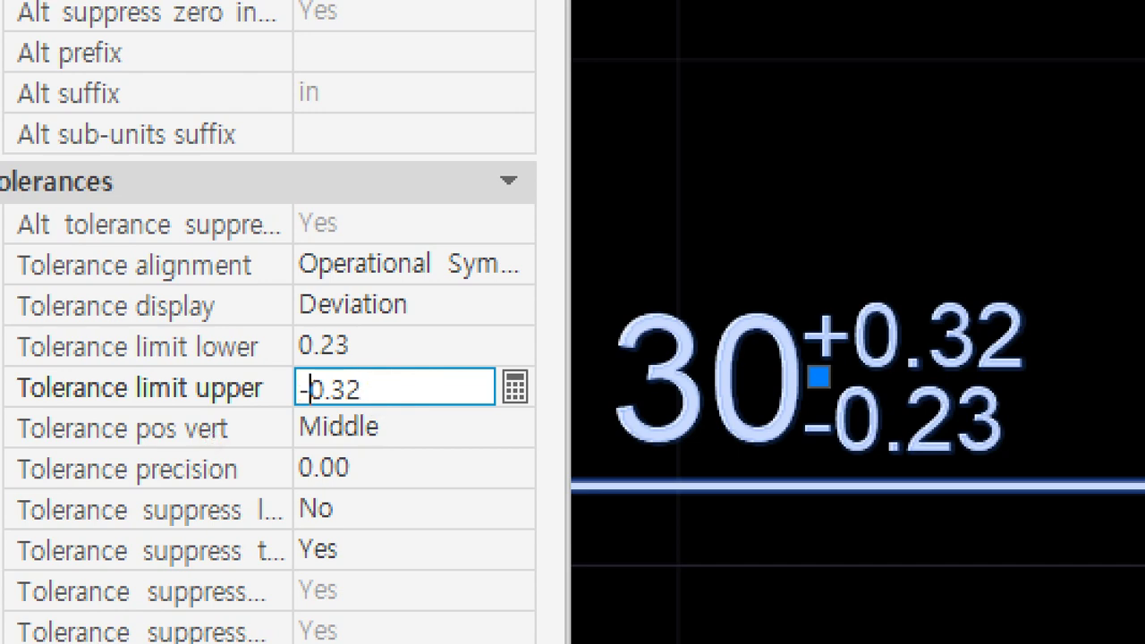
pyautogui.press('Tab')
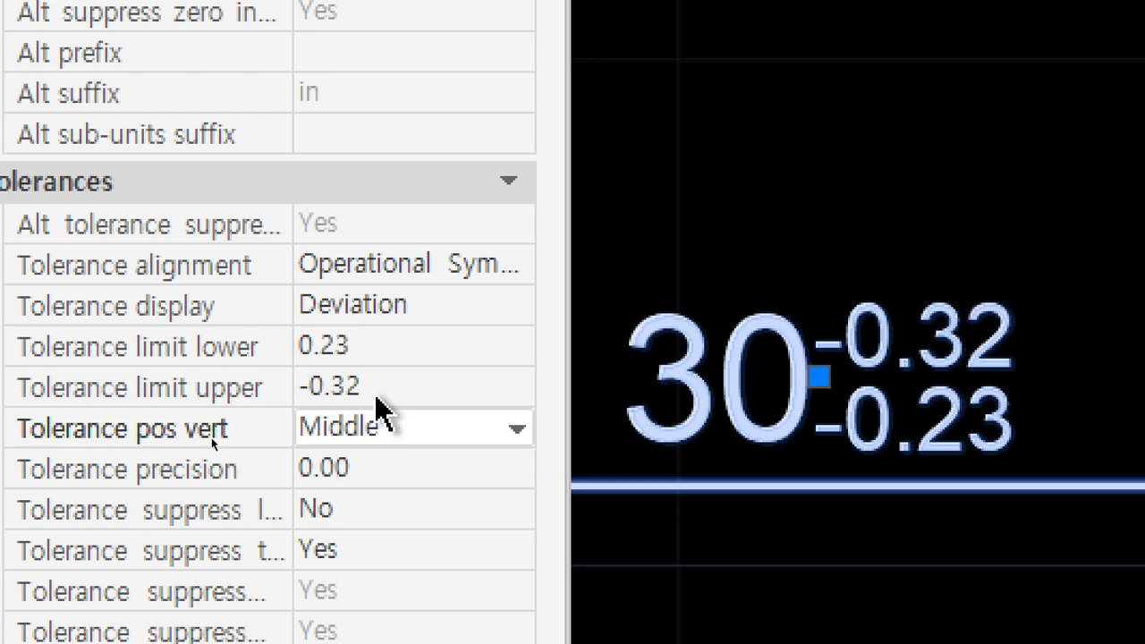
# Step: Return the selected dimension's upper tolerance limit to 0.32
pyautogui.click(376, 395)
pyautogui.press('Home')
pyautogui.press('Delete')
pyautogui.press('Tab')
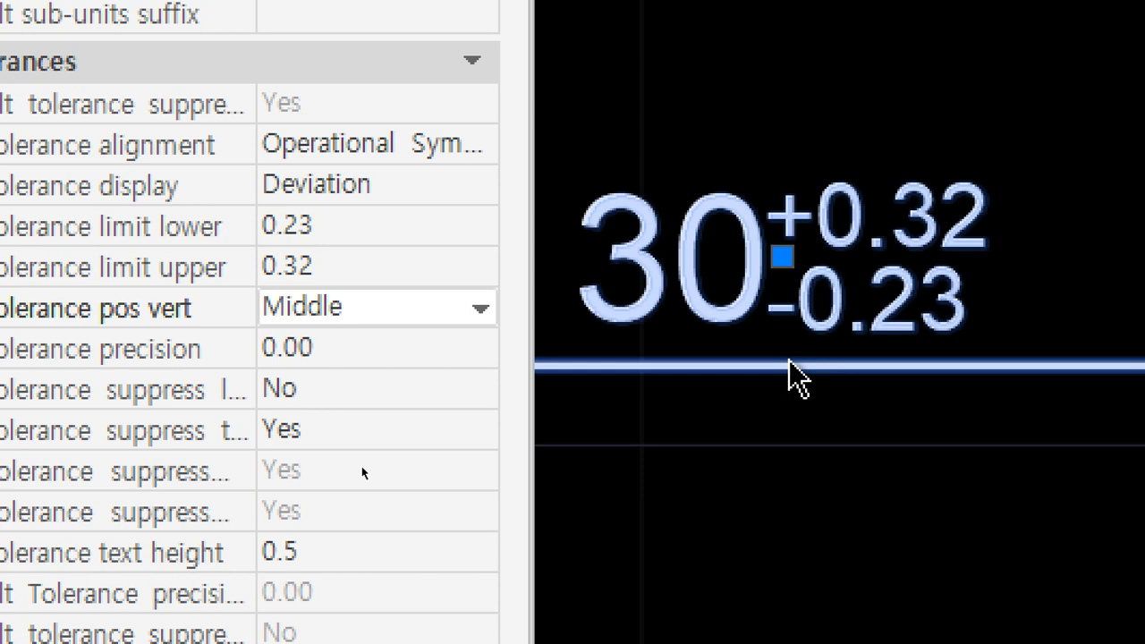
# Step: Change the selected dimension's tolerance display to Symmetrical
pyautogui.click(391, 190)
pyautogui.click(391, 187)
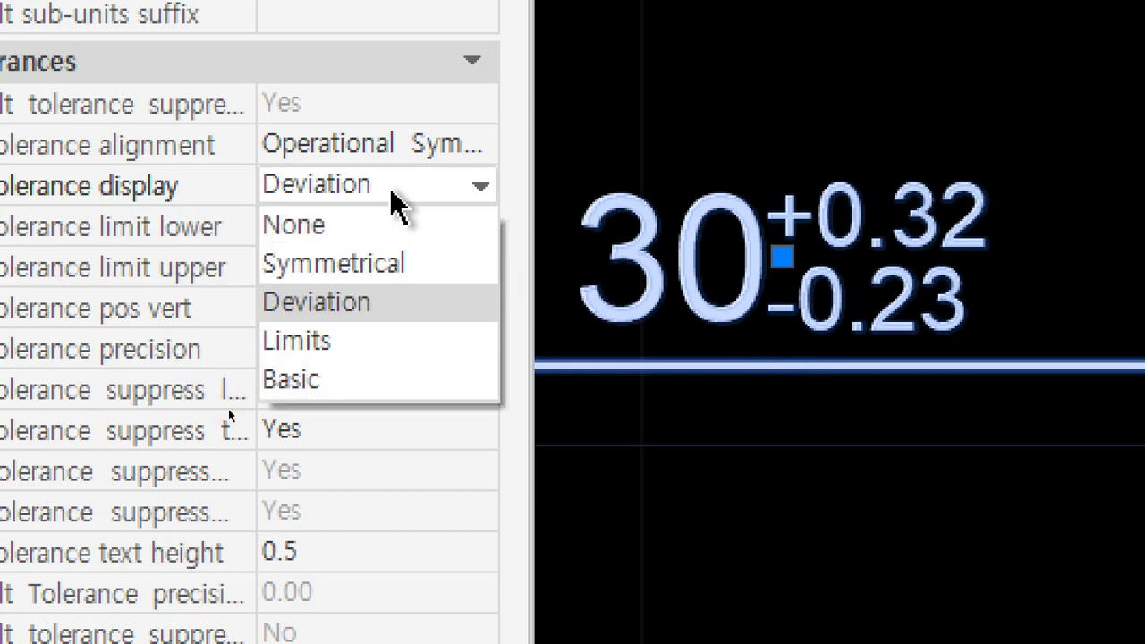
pyautogui.click(398, 265)
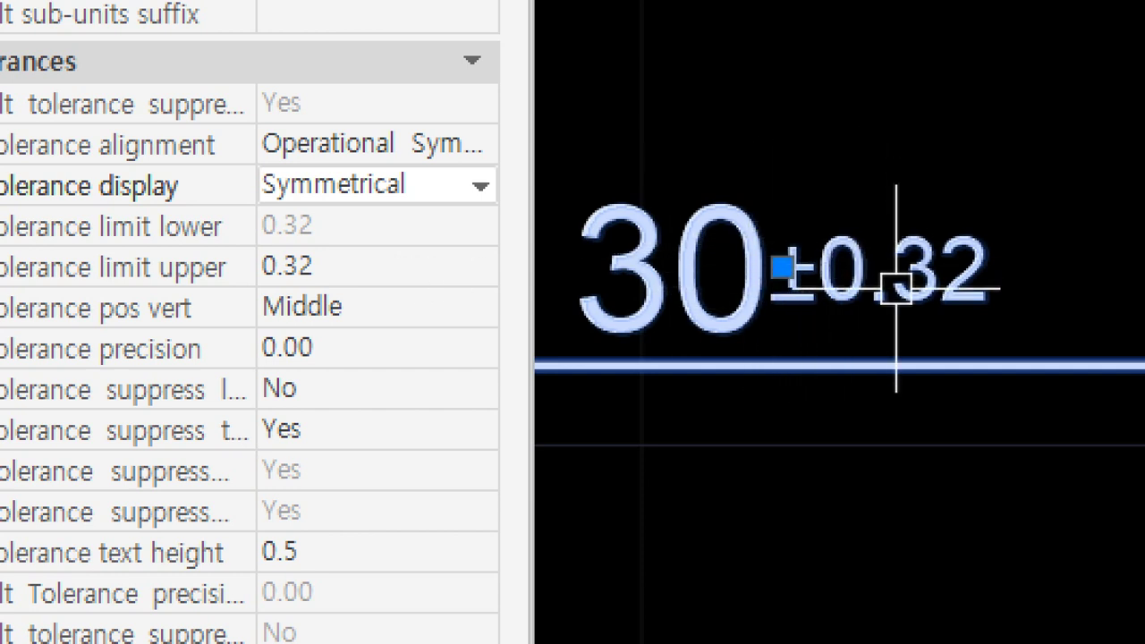
# Step: Change the selected dimension's tolerance display to Limits and set its lower tolerance limit to 0.23
pyautogui.click(439, 187)
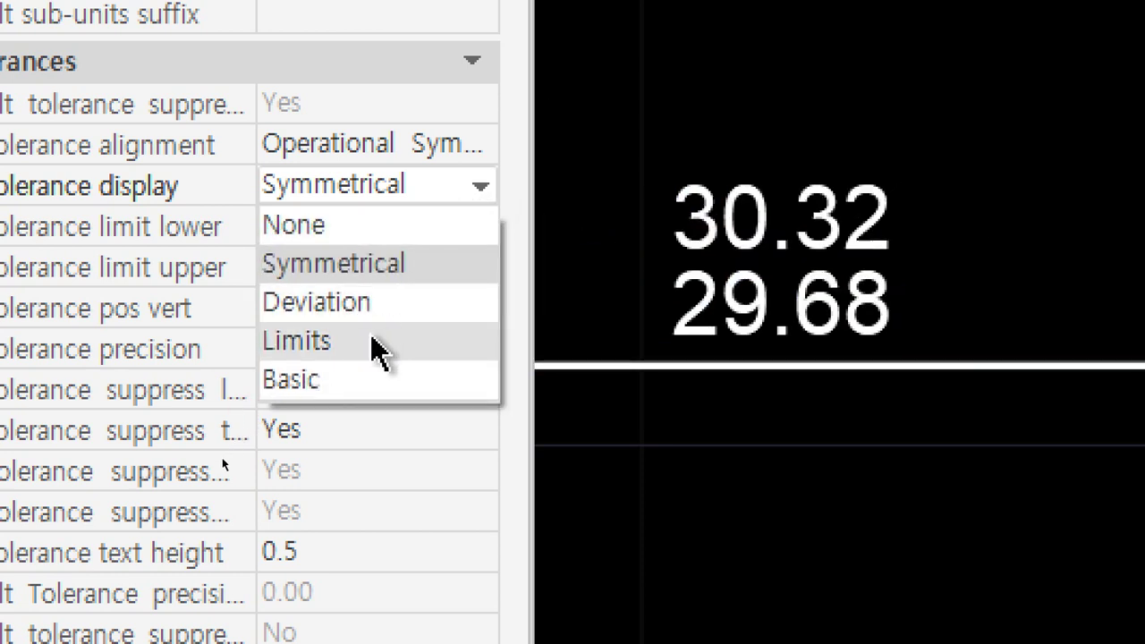
pyautogui.click(377, 345)
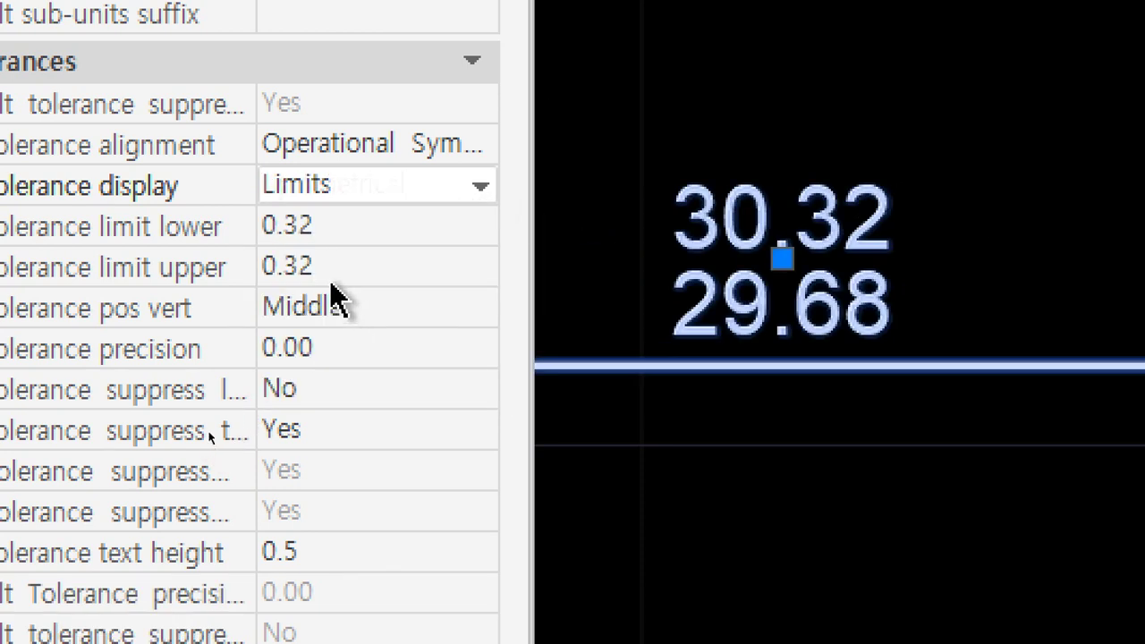
pyautogui.click(328, 220)
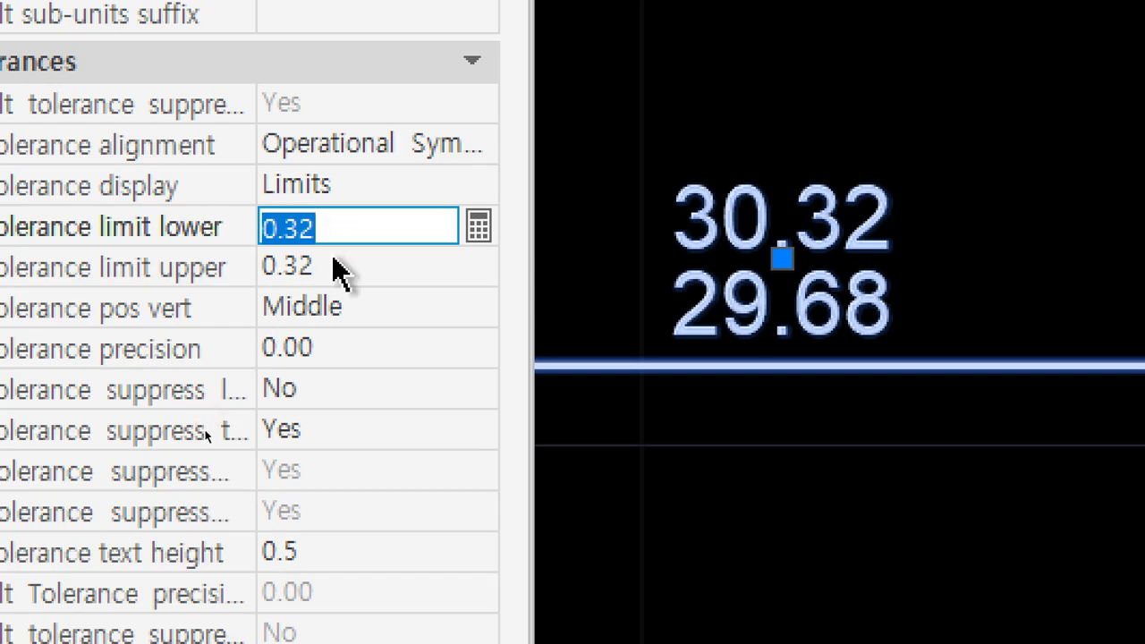
pyautogui.write('0.23')
pyautogui.click(320, 250)
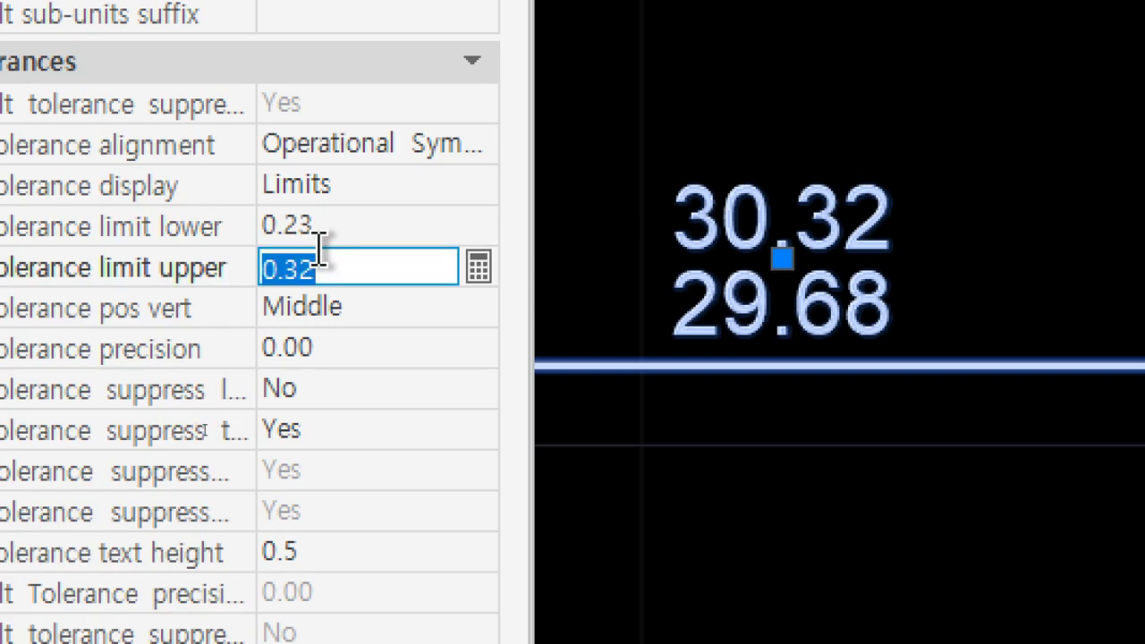